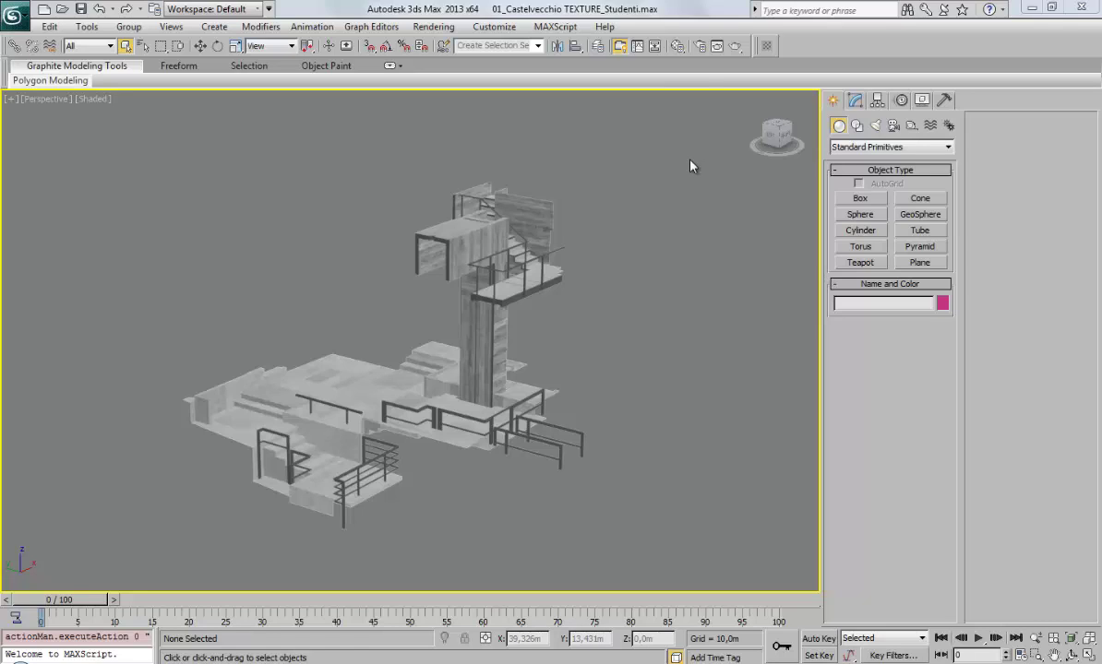
Step: Confirm Default Scanline Renderer in Render Setup and test-render the Castelvecchio perspective view
click(701, 48)
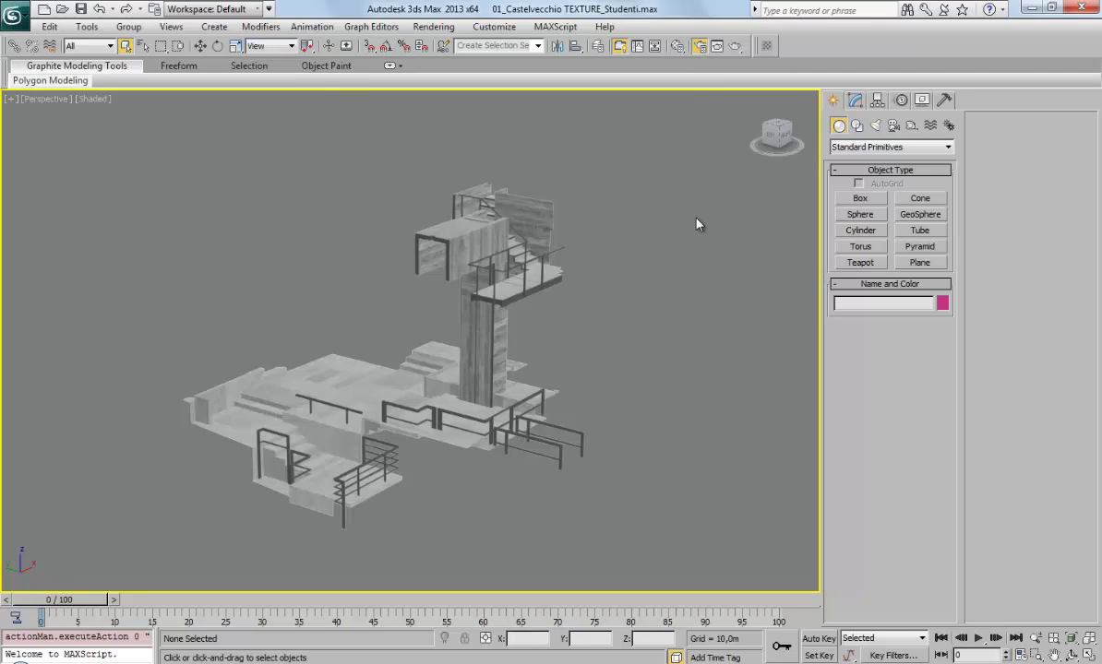
mouse_move(270, 423)
mouse_down()
mouse_move(293, 214)
mouse_move(277, 107)
mouse_up()
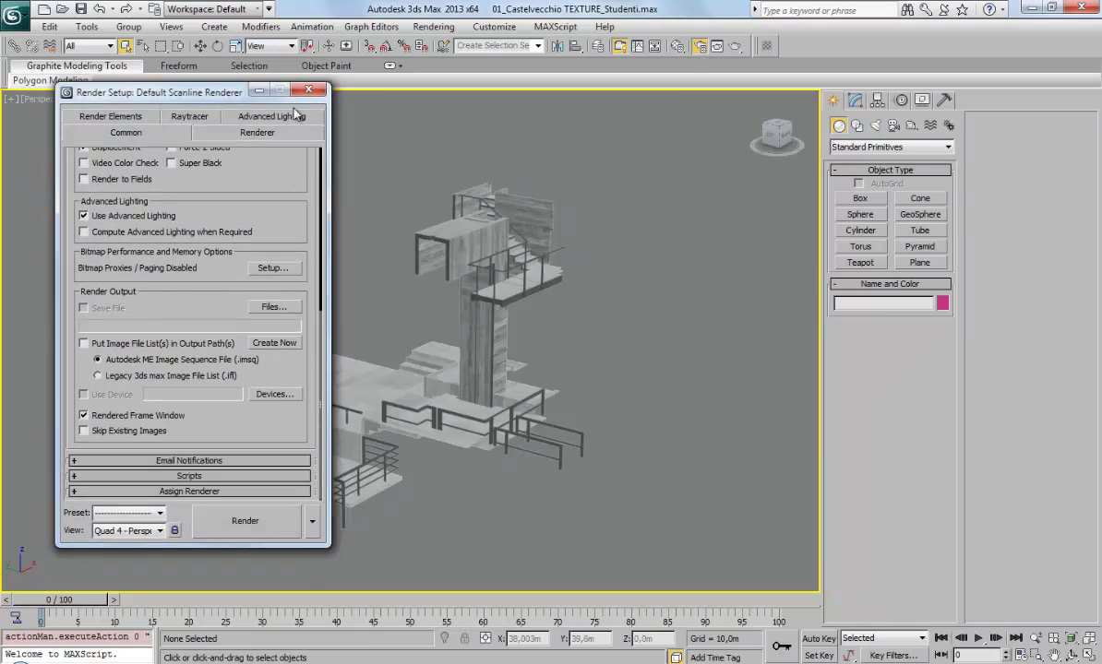
click(138, 492)
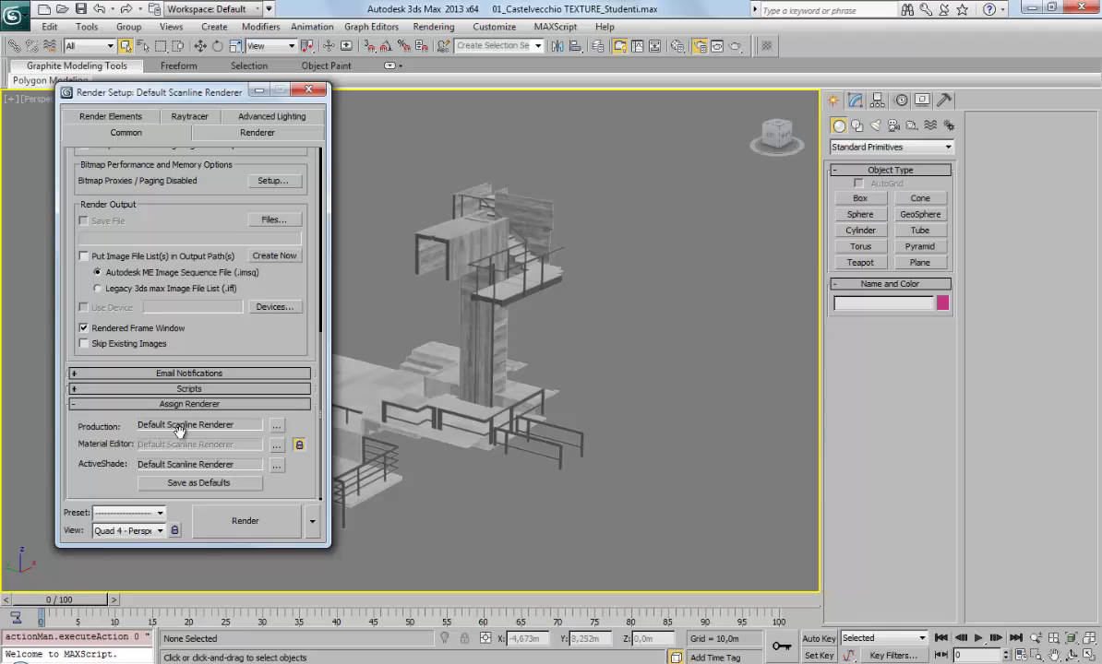
click(275, 426)
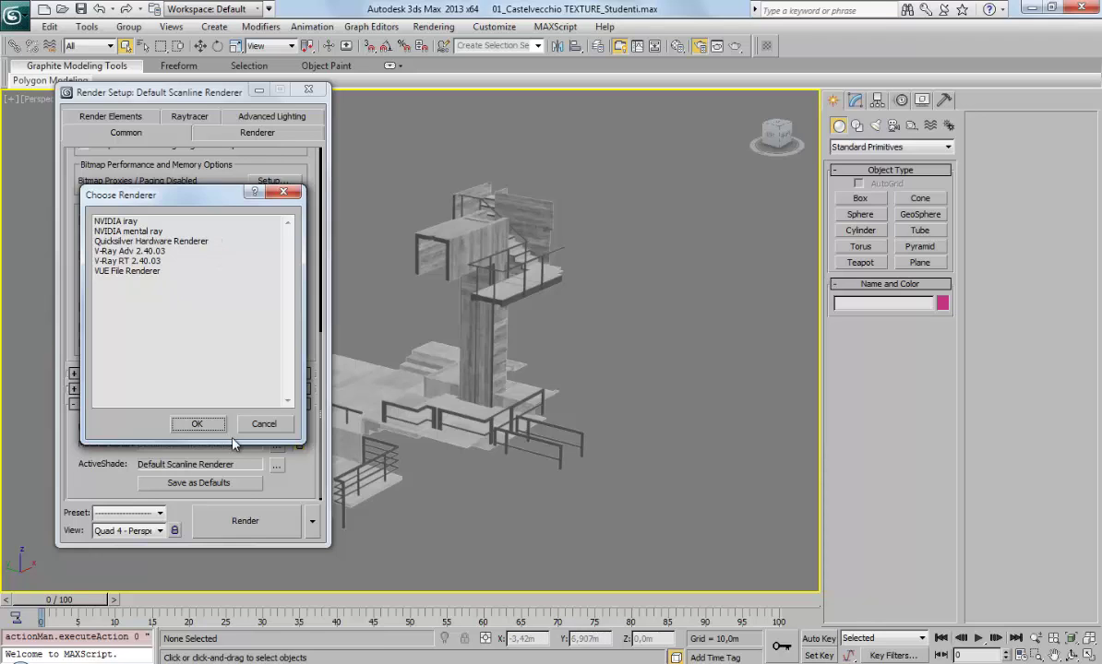
click(264, 424)
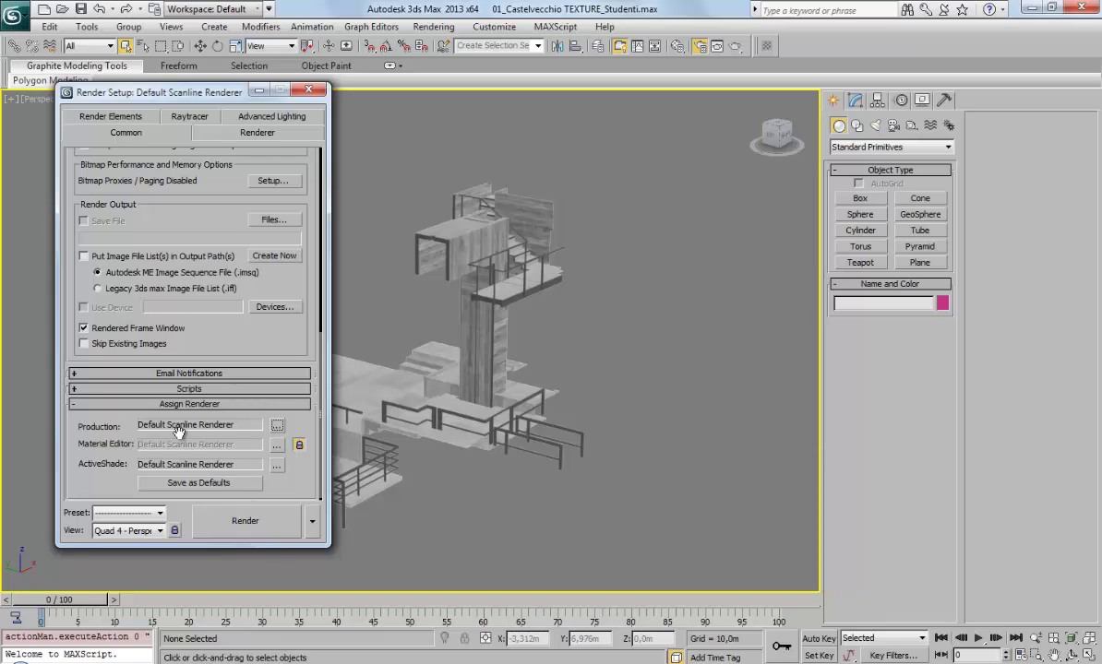
click(247, 523)
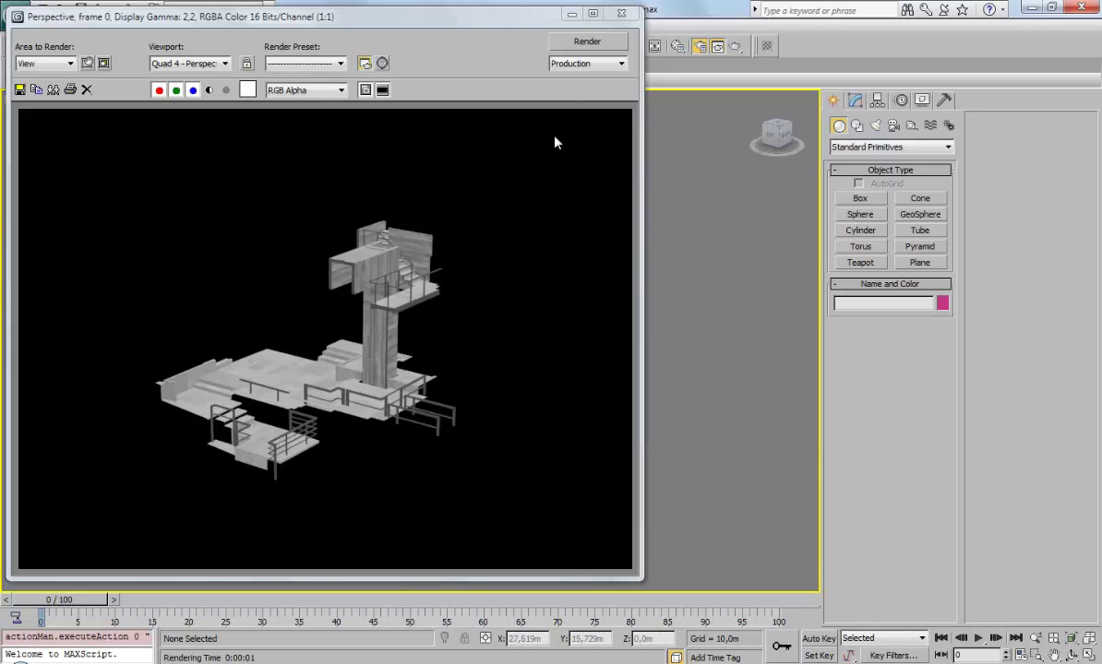
Step: Close the render windows, zoom onto the stairs and railings, and render a close-up
click(621, 13)
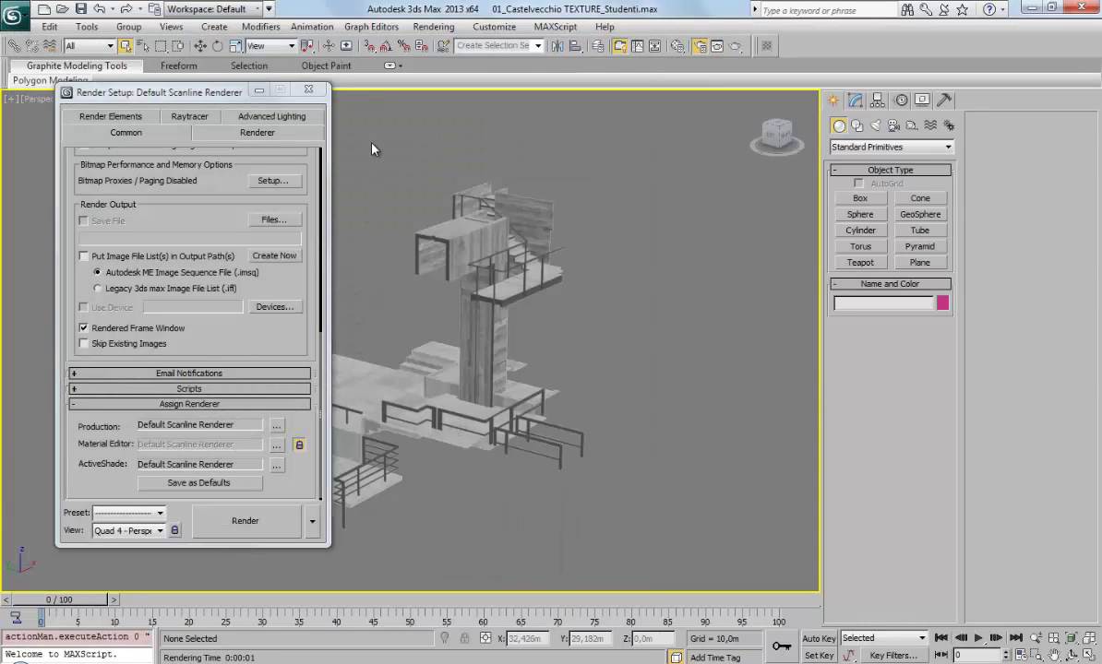
click(310, 82)
scroll(446, 398, up, 2)
scroll(374, 374, up, 2)
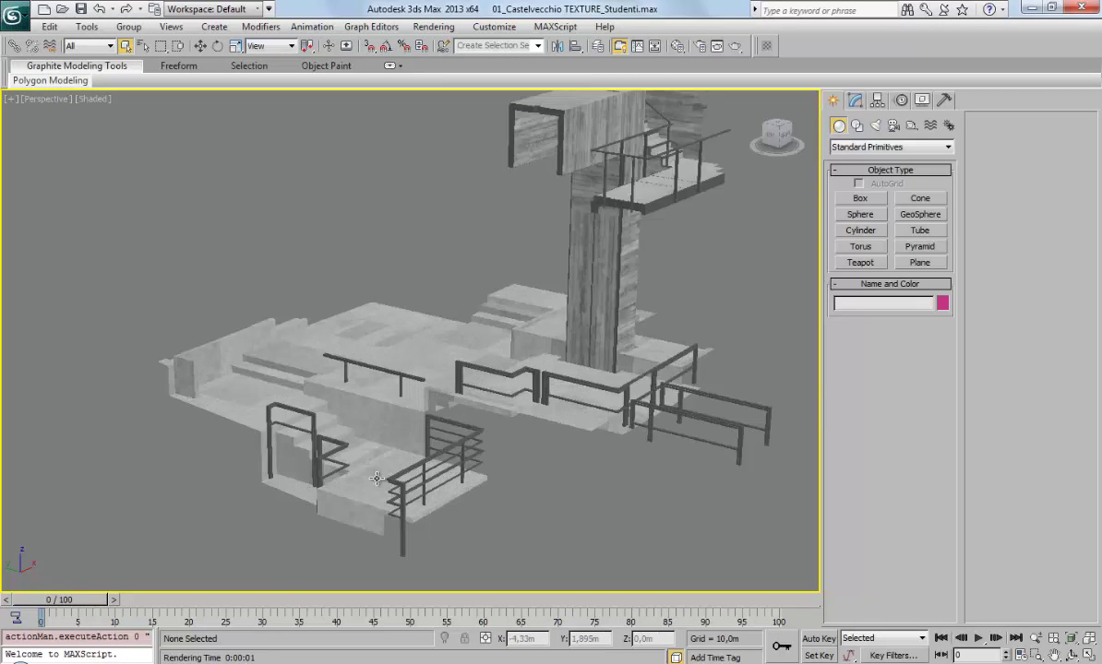
scroll(353, 447, up, 2)
scroll(305, 425, up, 2)
scroll(356, 333, up, 3)
scroll(504, 321, up, 2)
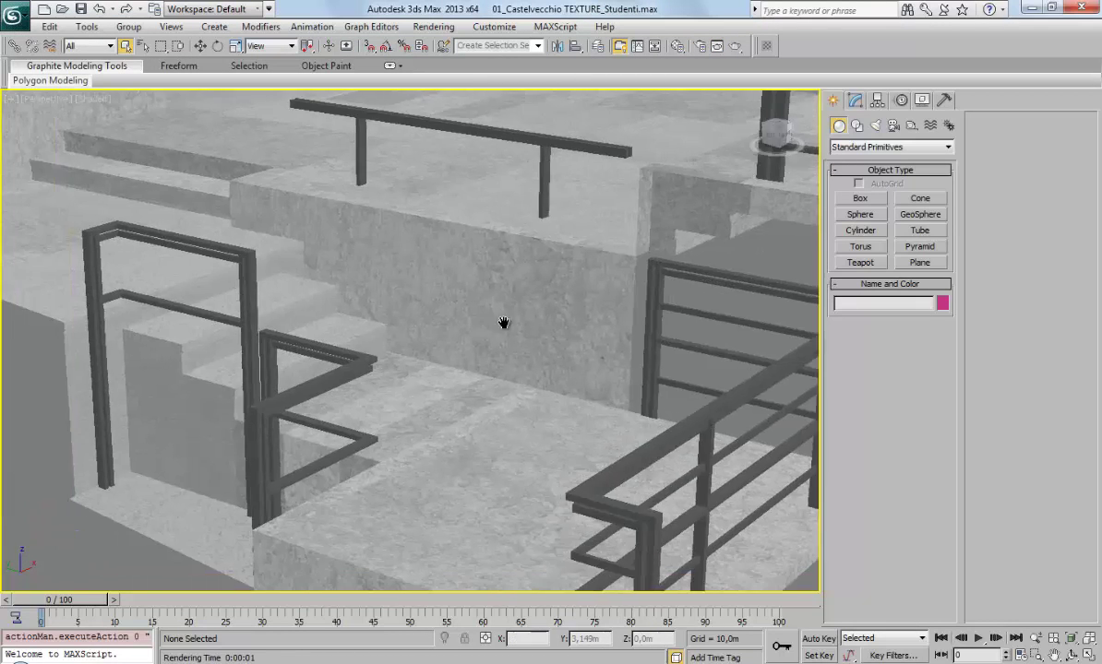
scroll(485, 320, up, 1)
click(736, 47)
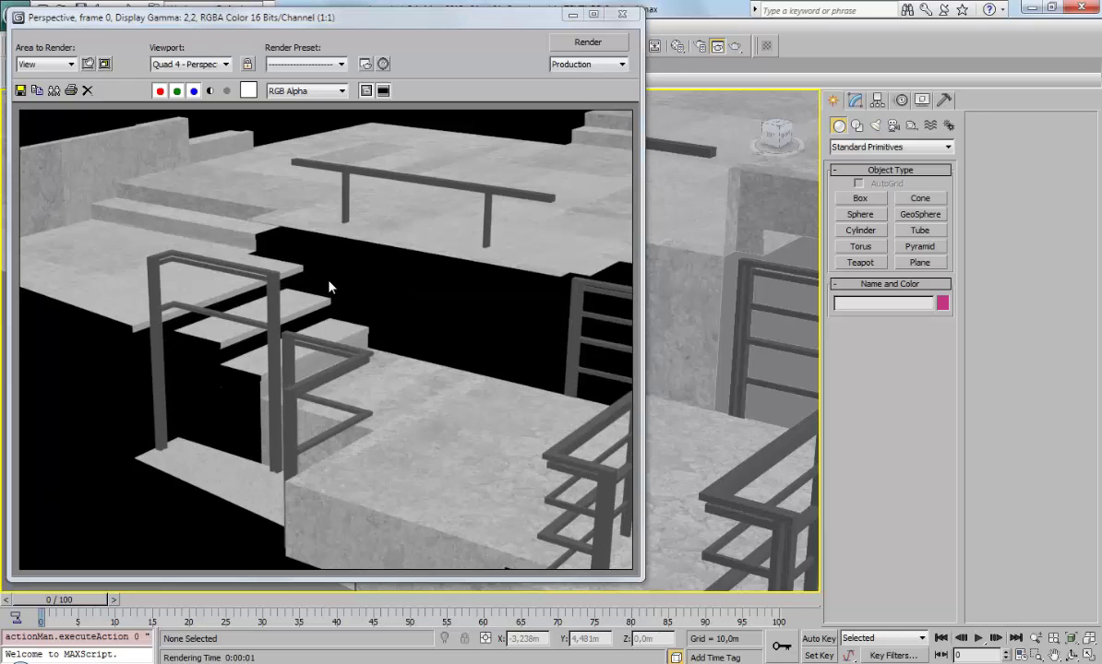
click(622, 13)
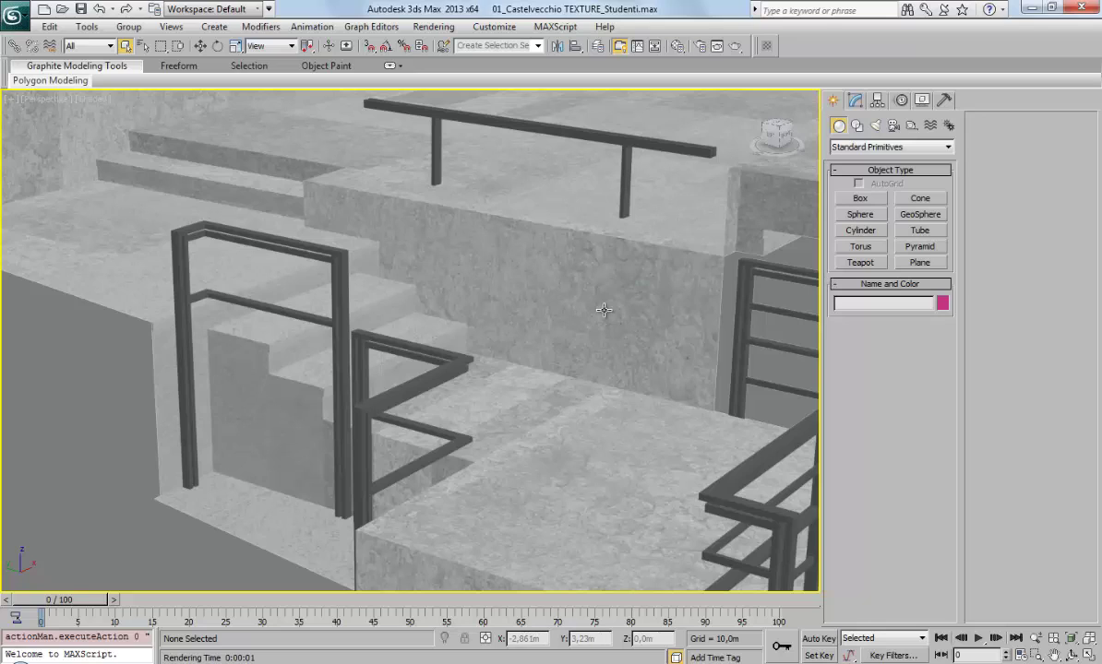
Step: Flip the normals of the wall polygon behind the stairs on the lower paving object
click(473, 304)
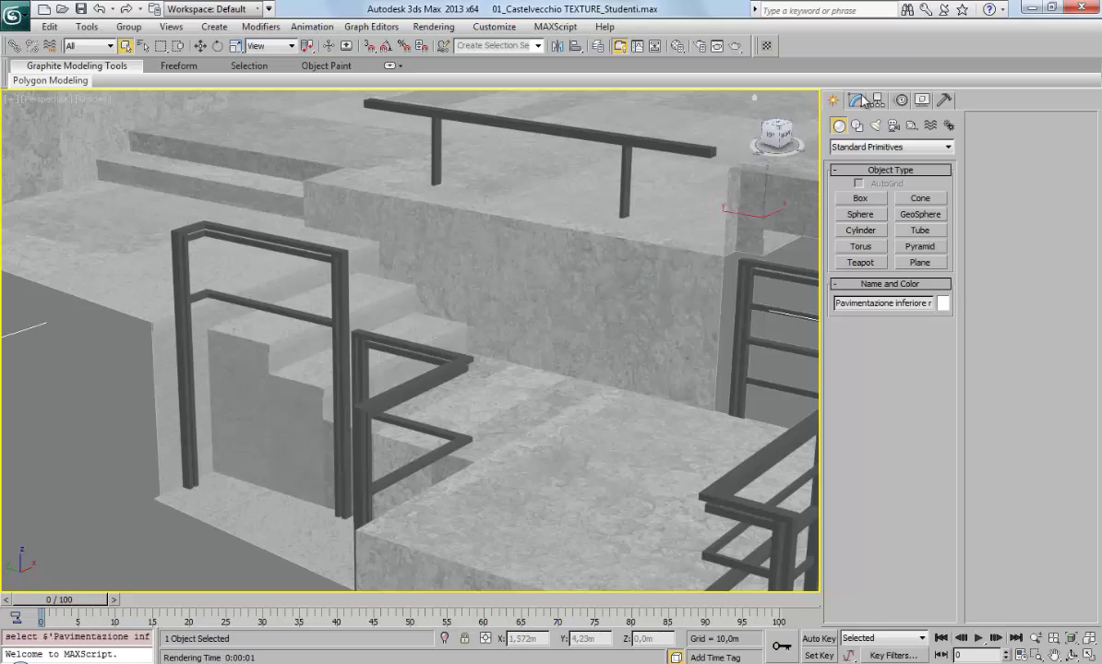
click(857, 101)
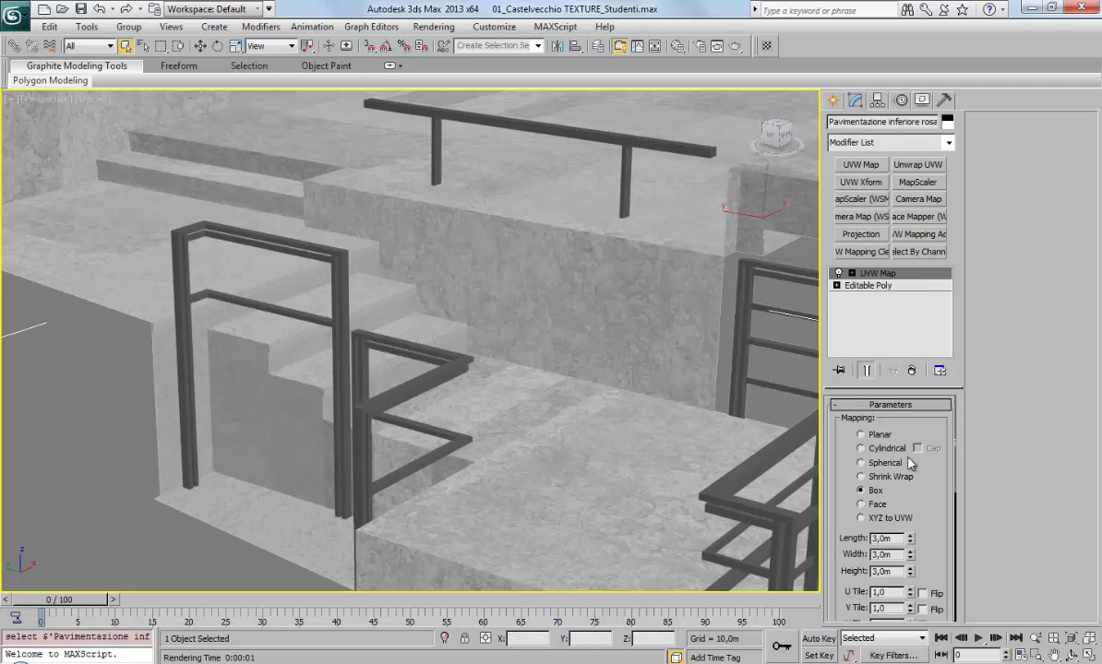
click(863, 286)
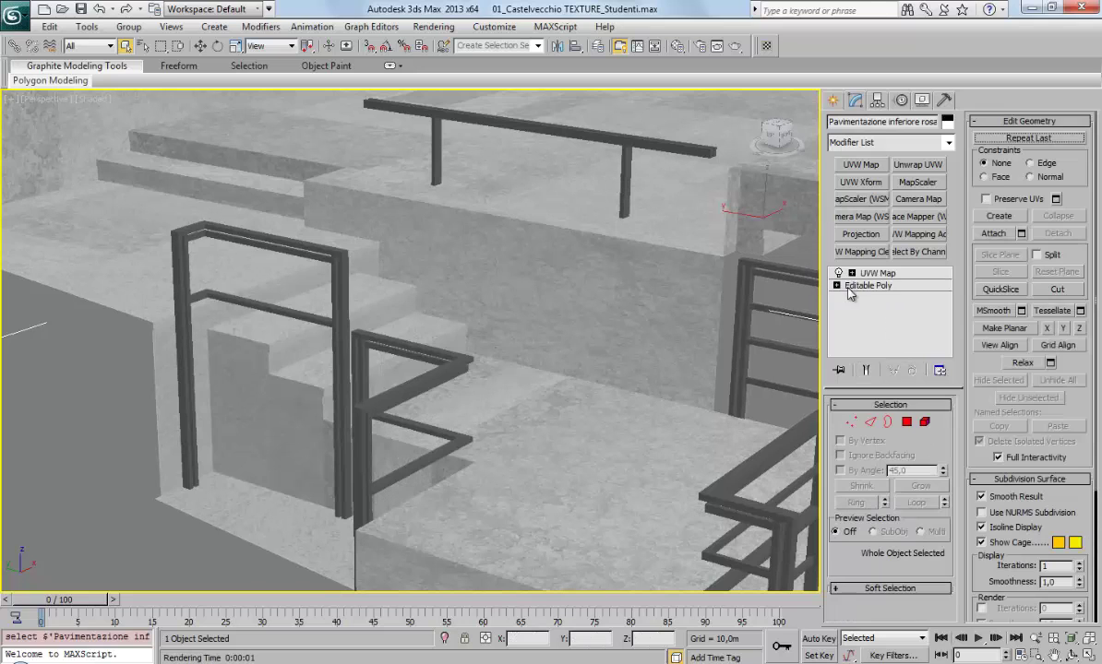
click(907, 422)
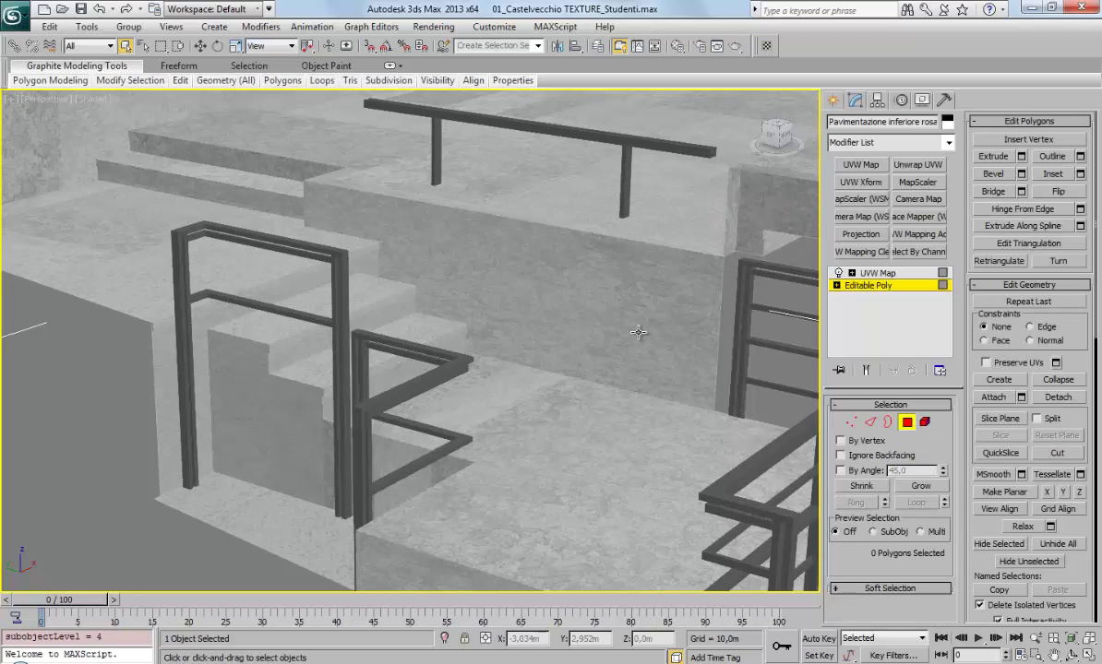
click(580, 281)
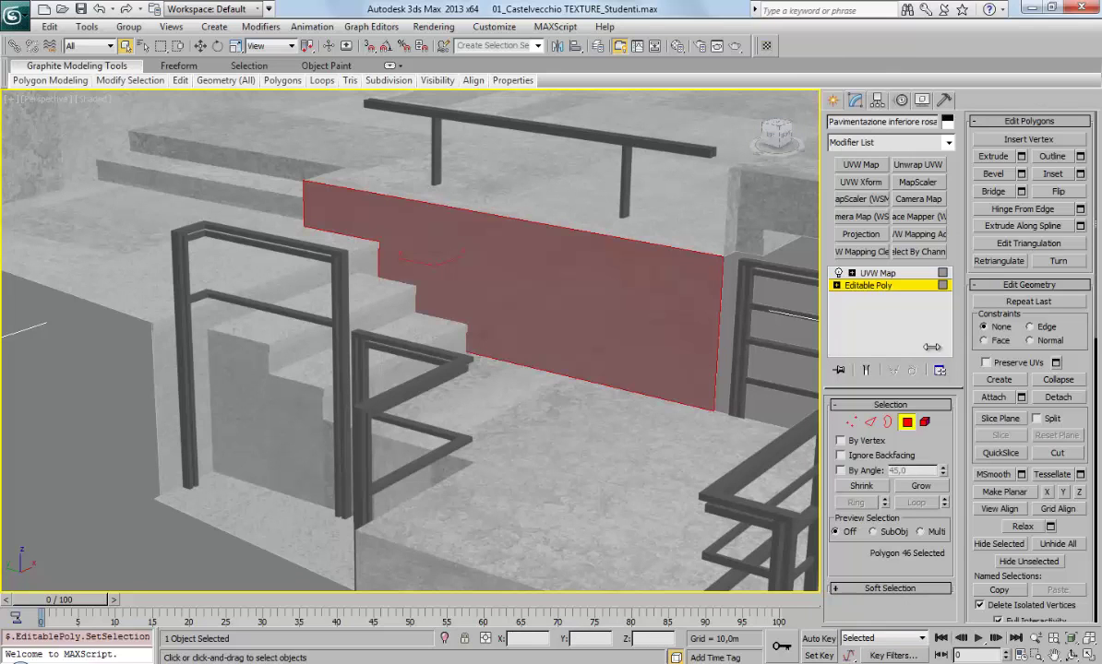
mouse_move(932, 347)
mouse_down()
mouse_move(891, 379)
mouse_move(819, 378)
mouse_up()
click(1057, 192)
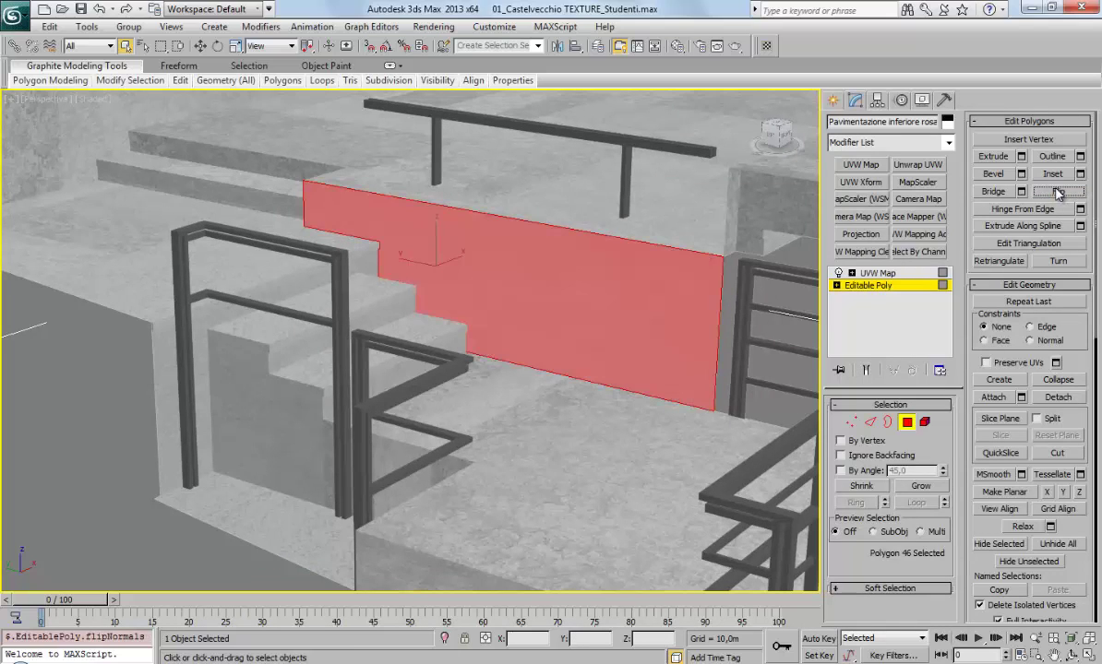
Step: Test-render to confirm the wall appears, then return to object level
click(739, 46)
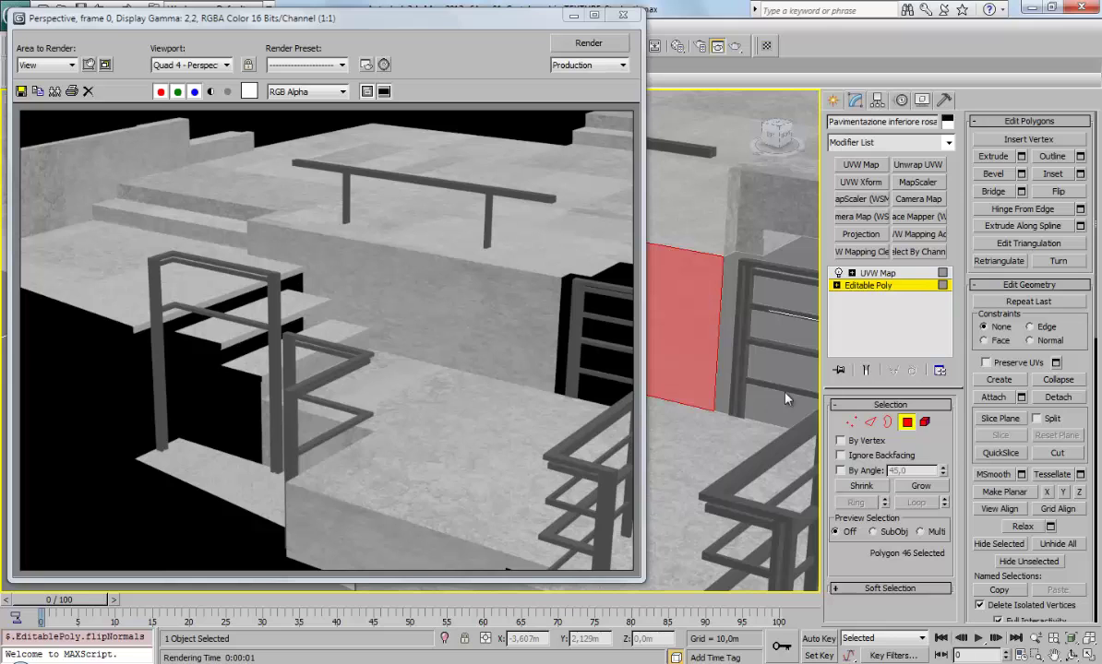
click(623, 14)
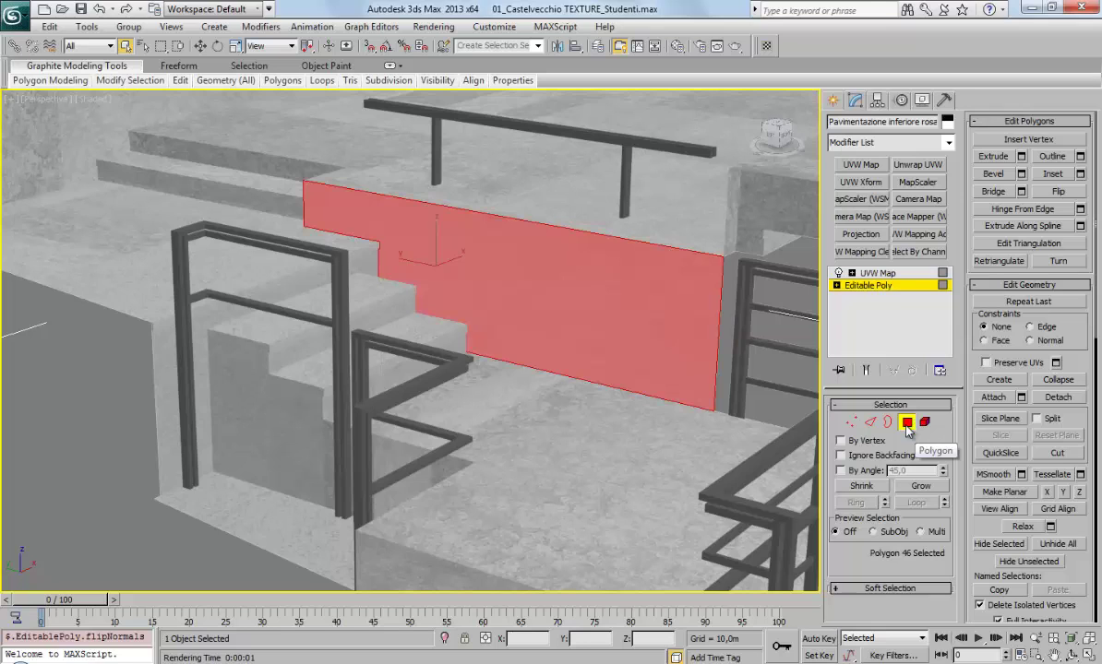
click(906, 424)
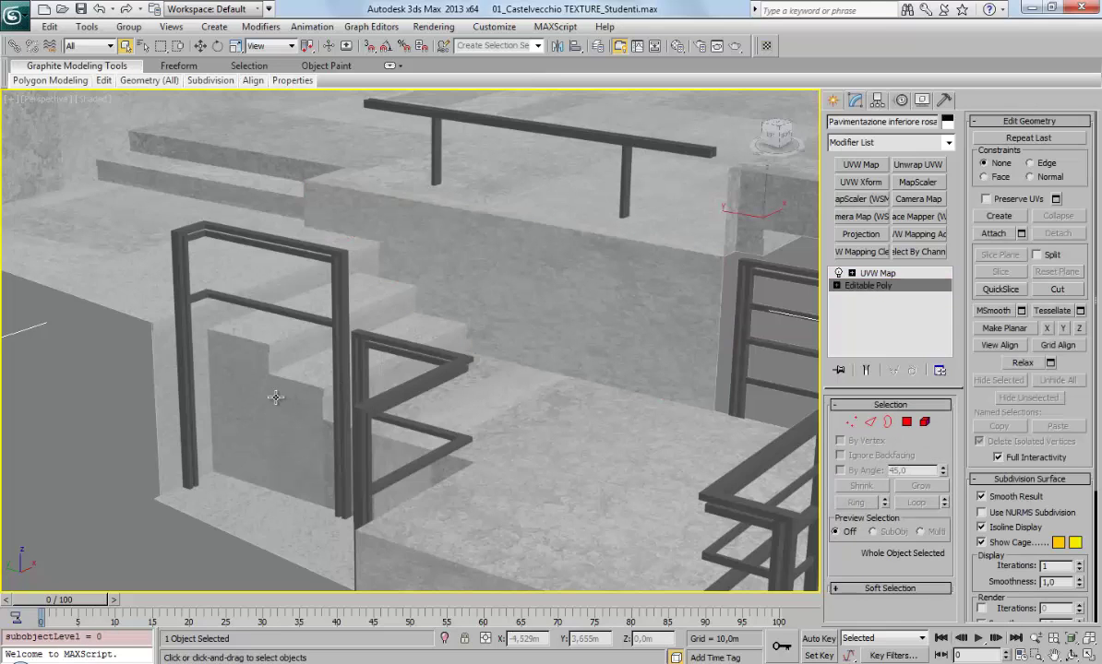
Step: Flip the small wall polygon beside the stairs on the second paving object and test-render
click(876, 274)
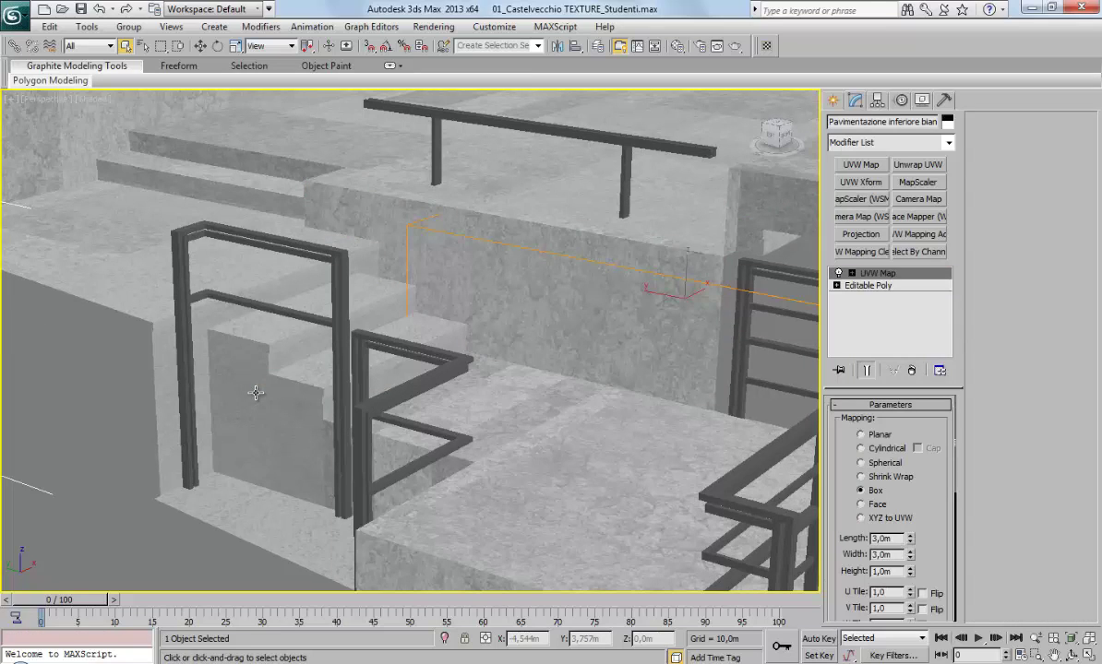
click(856, 286)
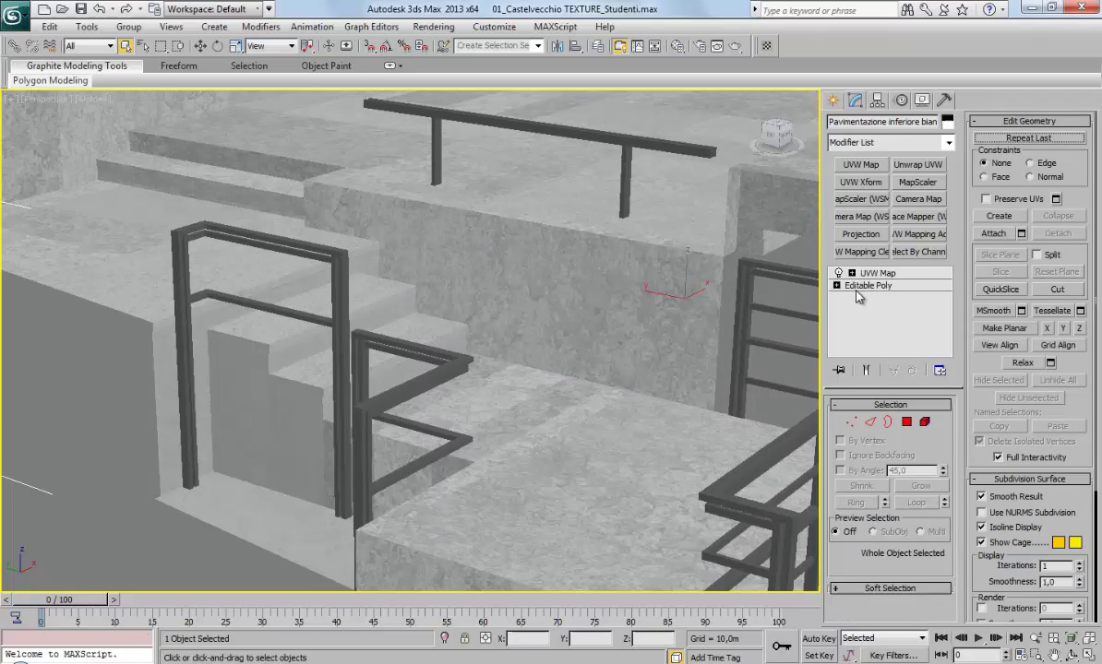
click(907, 423)
click(239, 367)
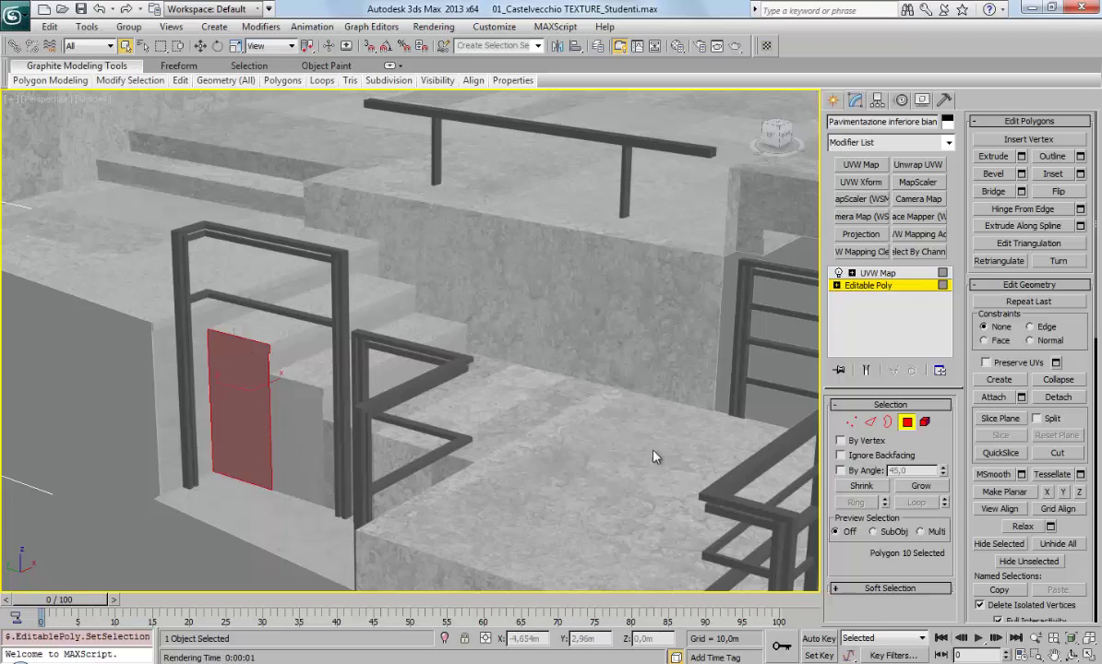
click(1068, 192)
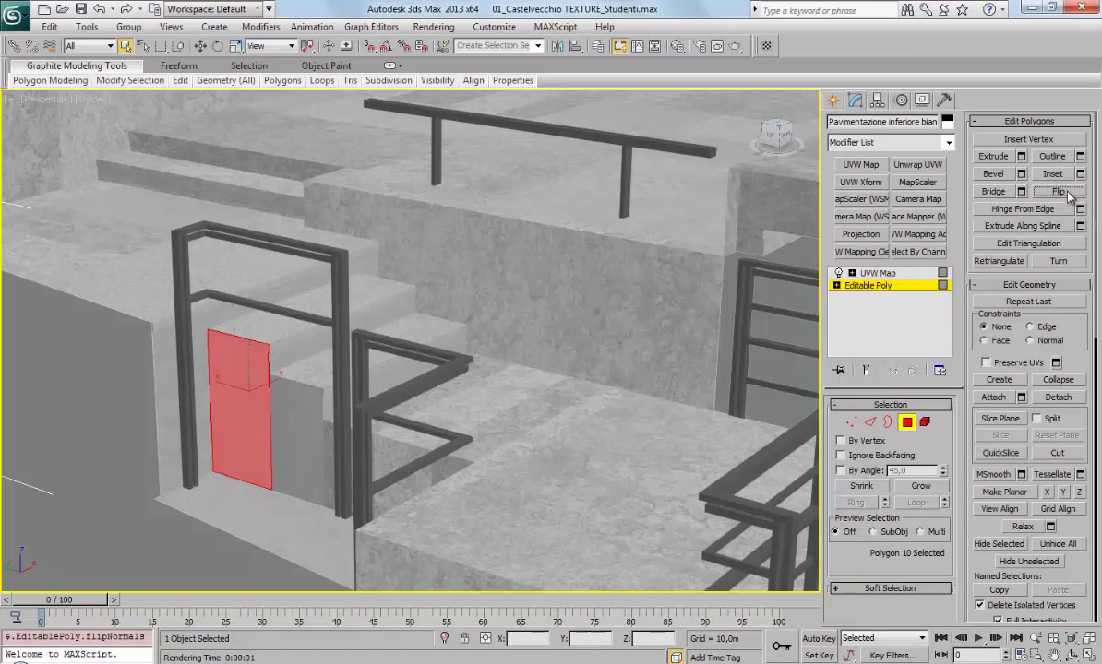
click(867, 285)
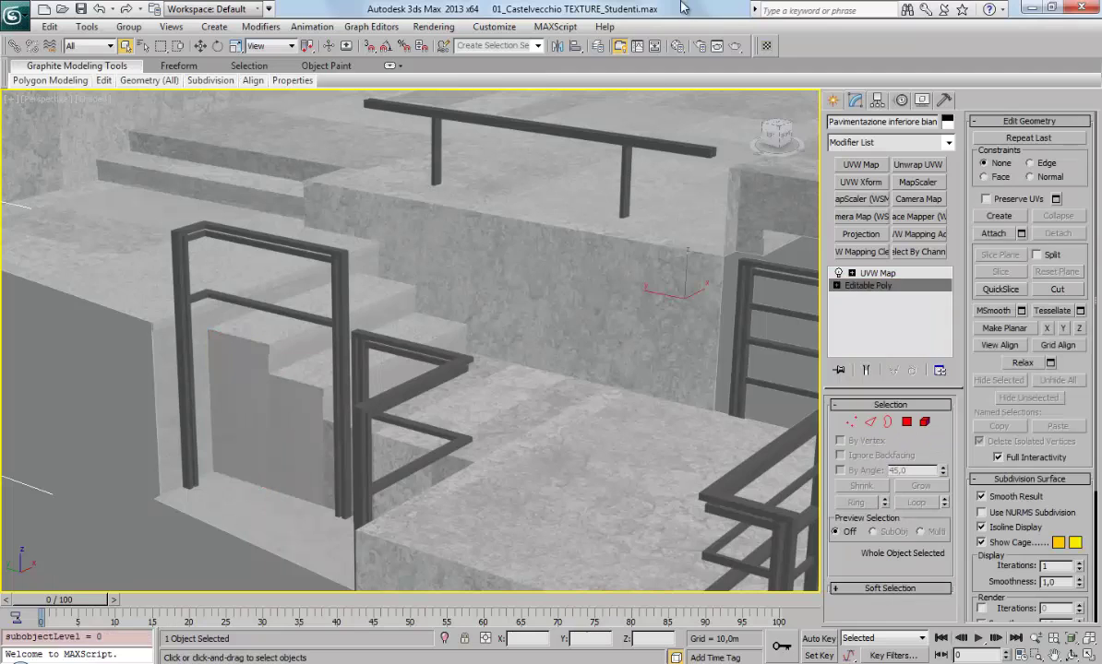
click(679, 43)
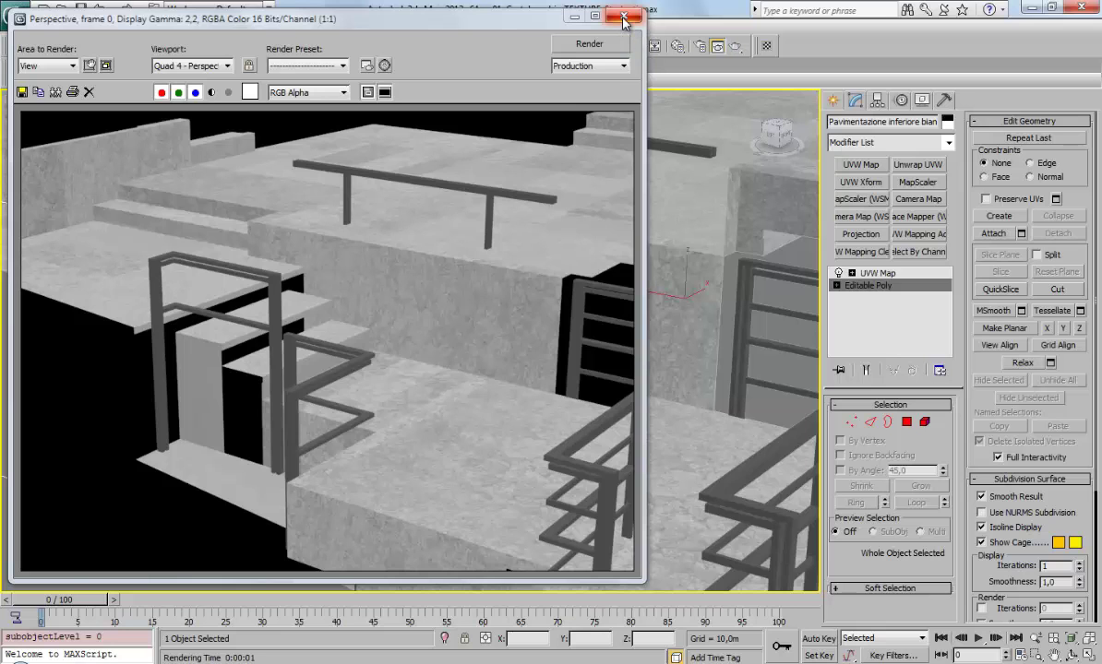
click(624, 19)
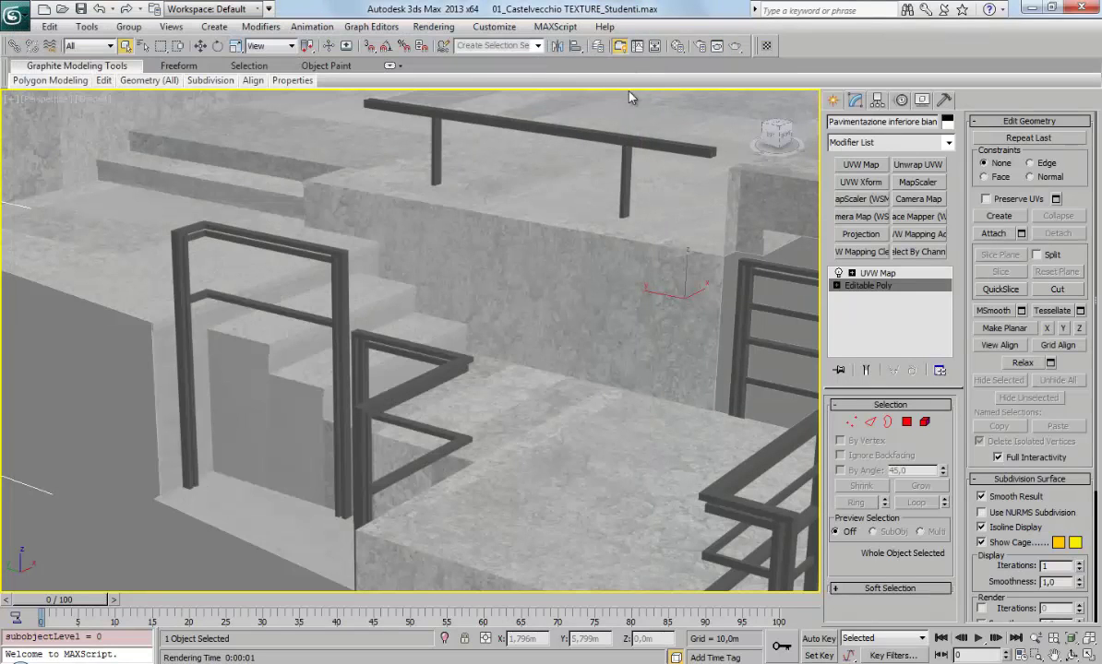
Step: Open the Material Editor, select the paving wall, and toggle 2-Sided on then off
key(m)
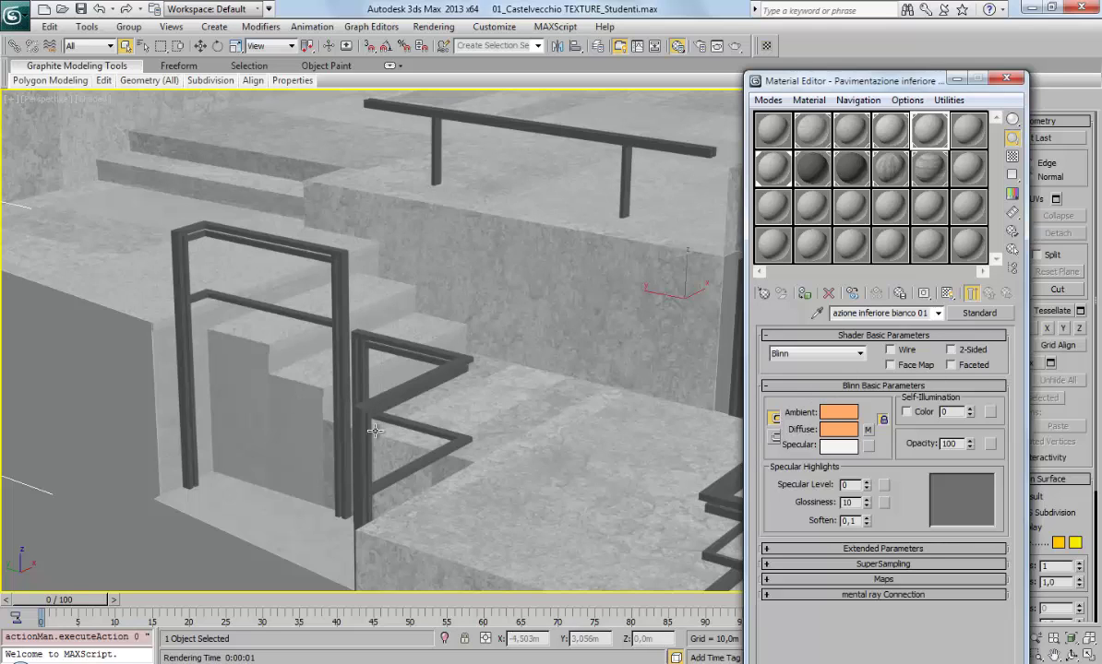
click(297, 439)
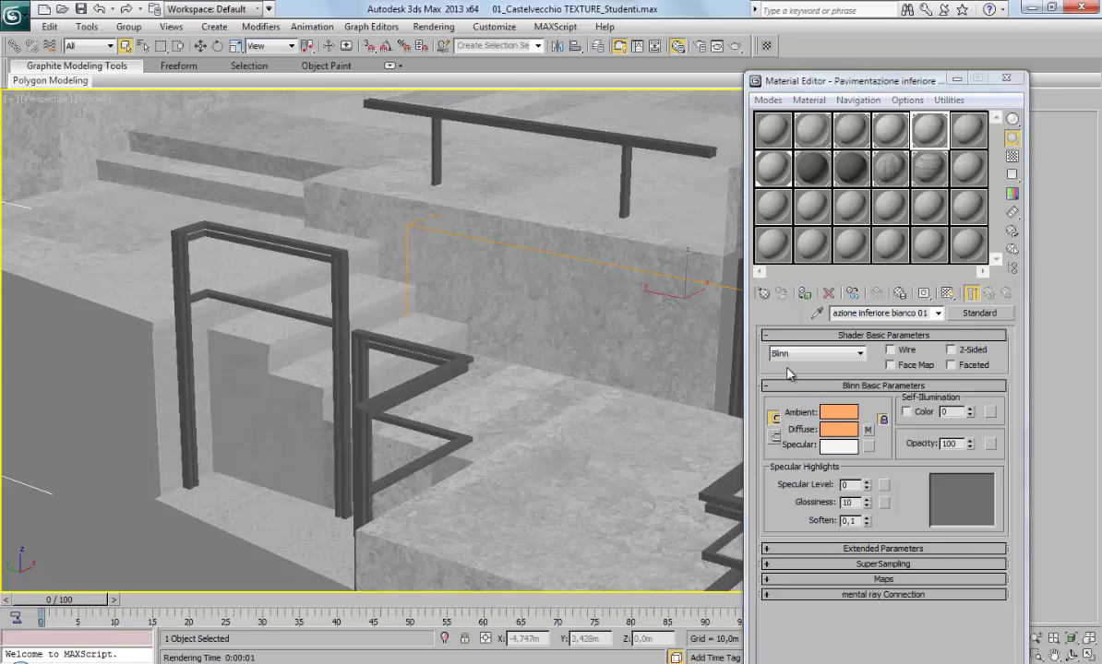
click(951, 350)
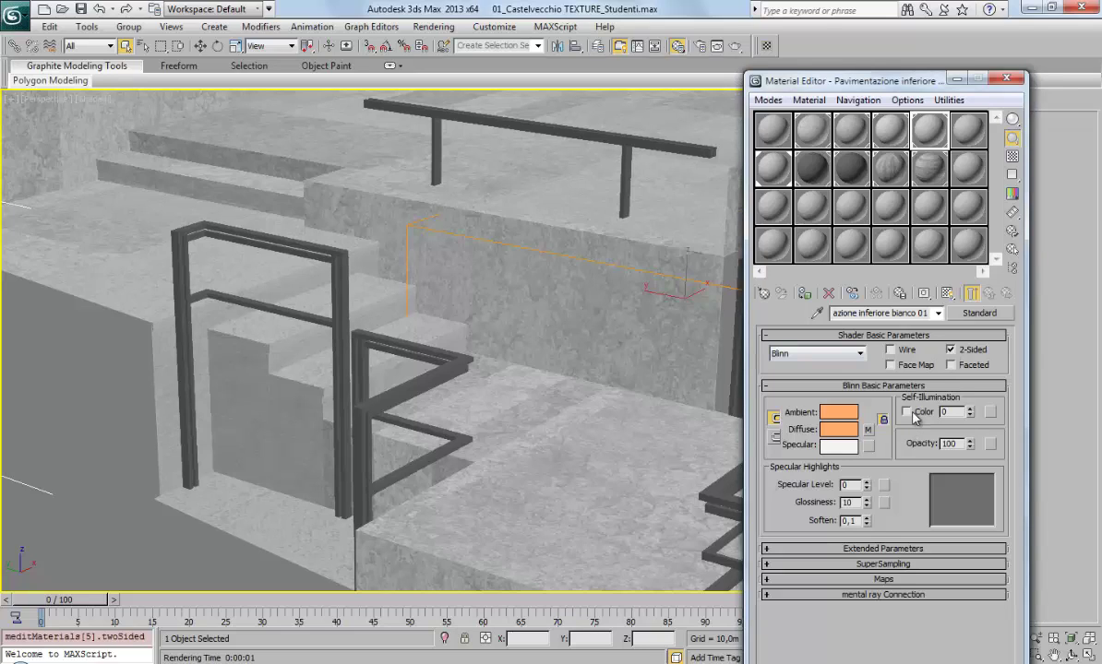
click(968, 353)
Step: Click through the floor objects to select the lower paving slab beside the wall
click(98, 271)
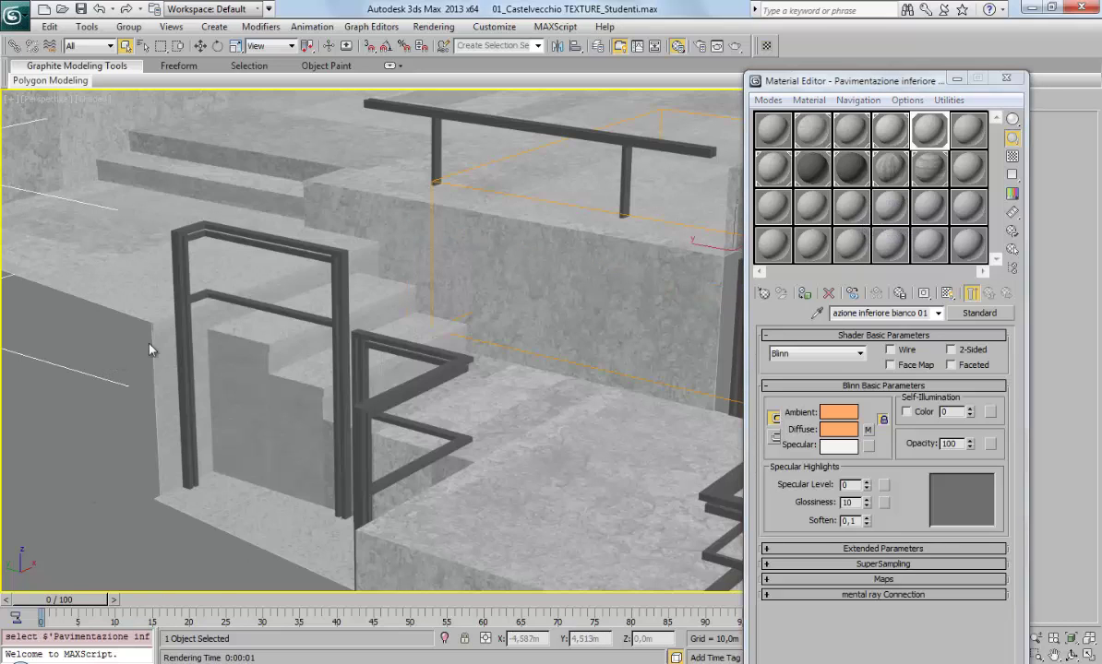
click(300, 189)
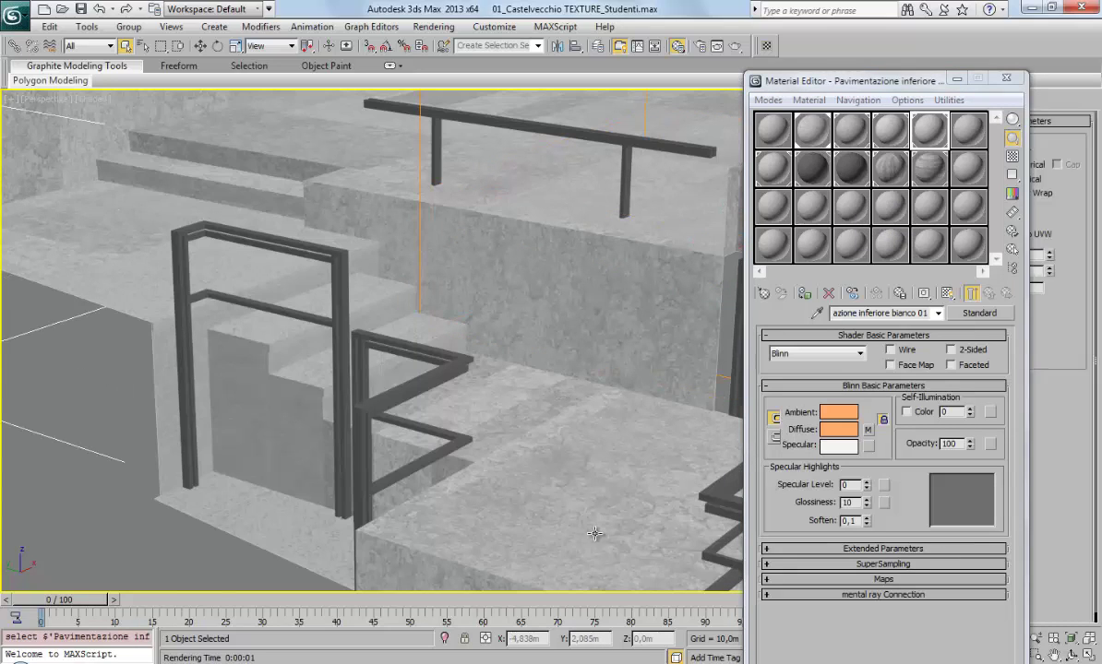
click(561, 507)
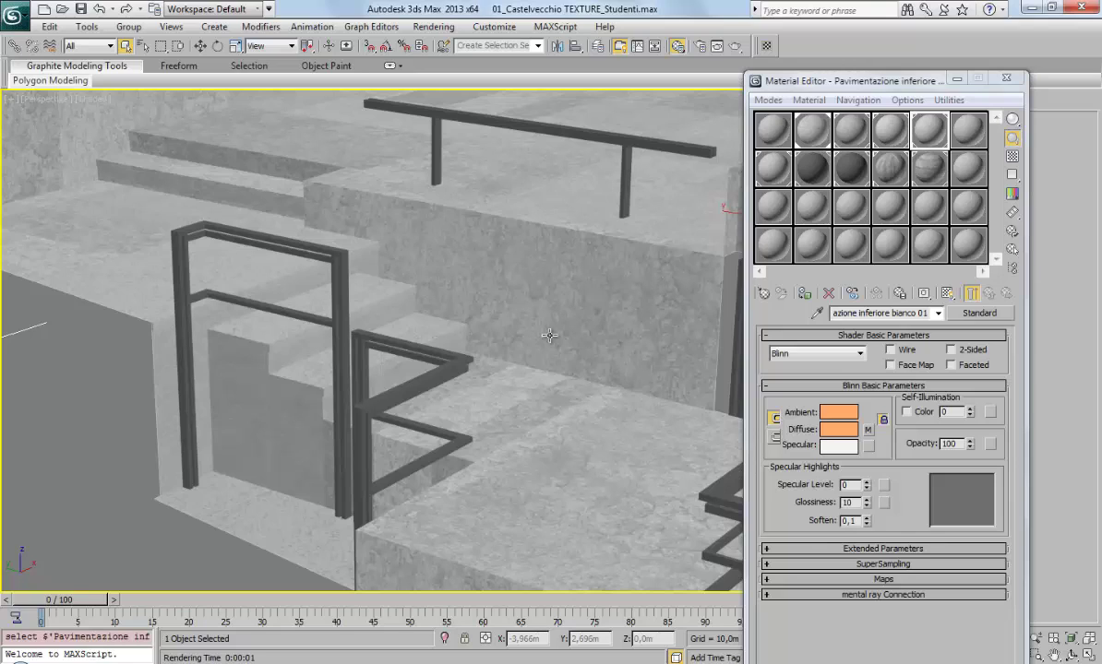
click(269, 400)
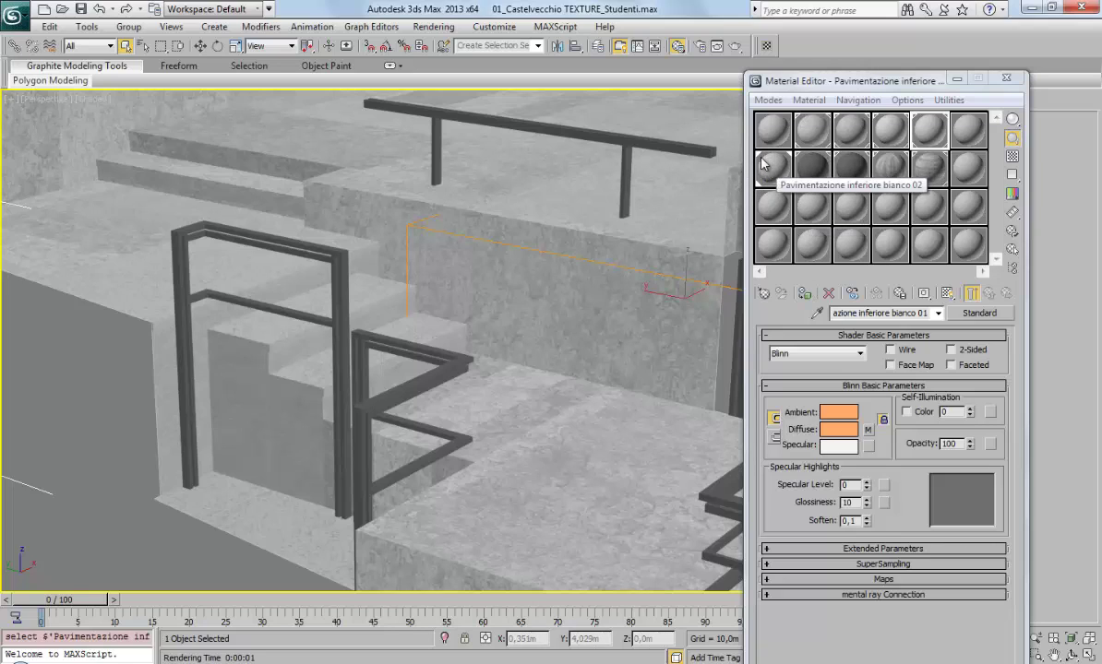
Step: Test-render 'Pavimentazione inferiore bianco 02' as 2-Sided, untick it, and close the Material Editor
click(774, 167)
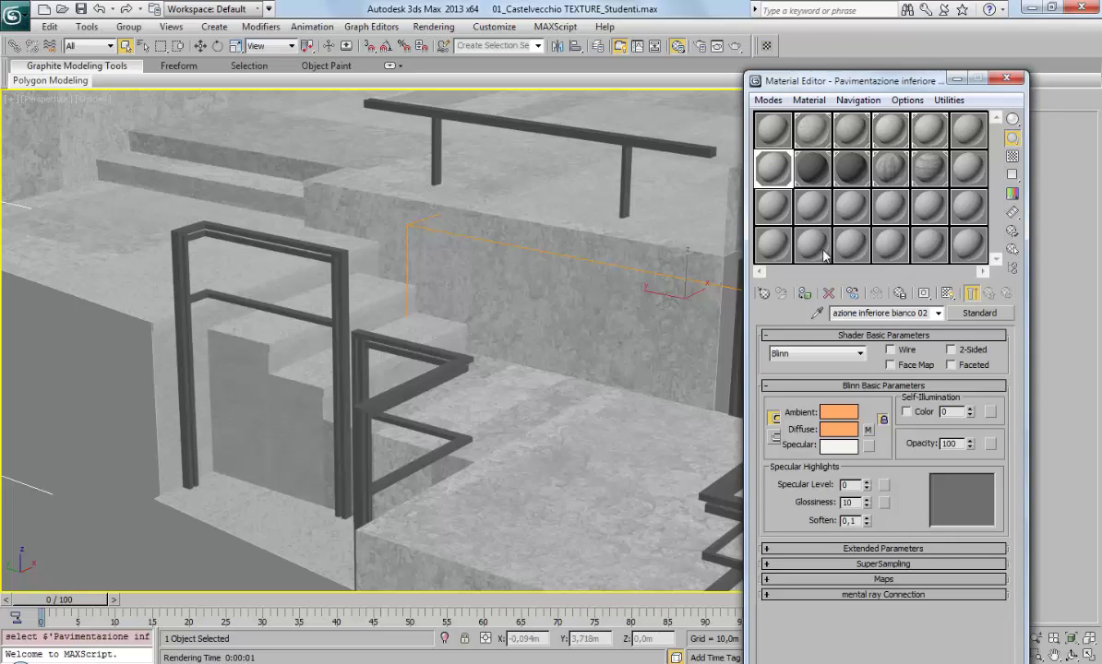
click(951, 350)
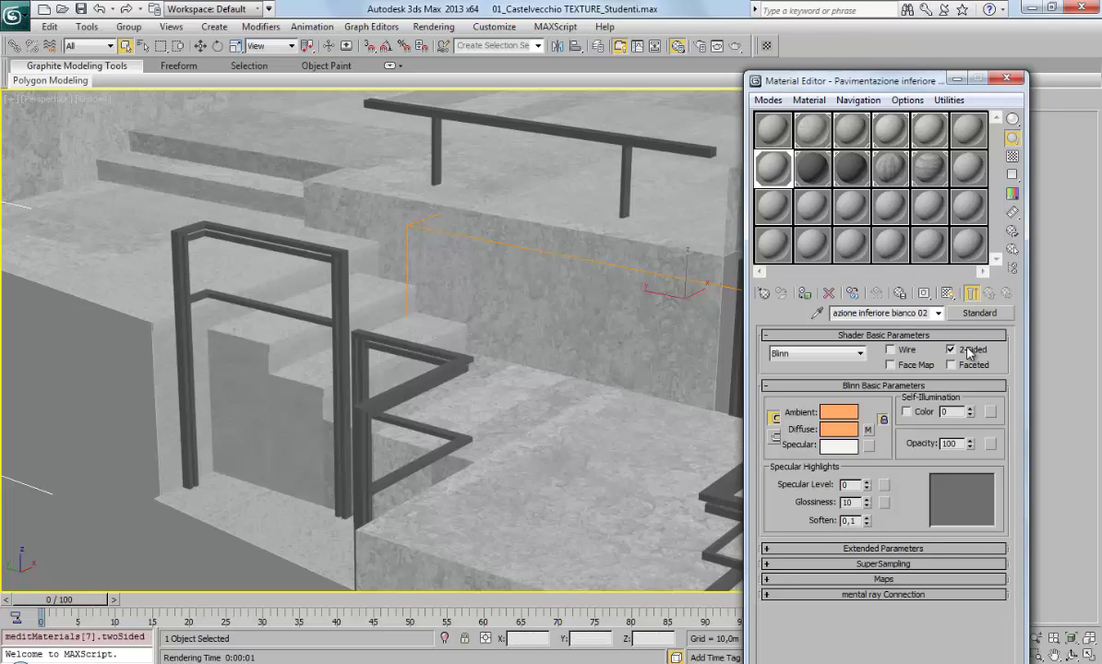
click(734, 46)
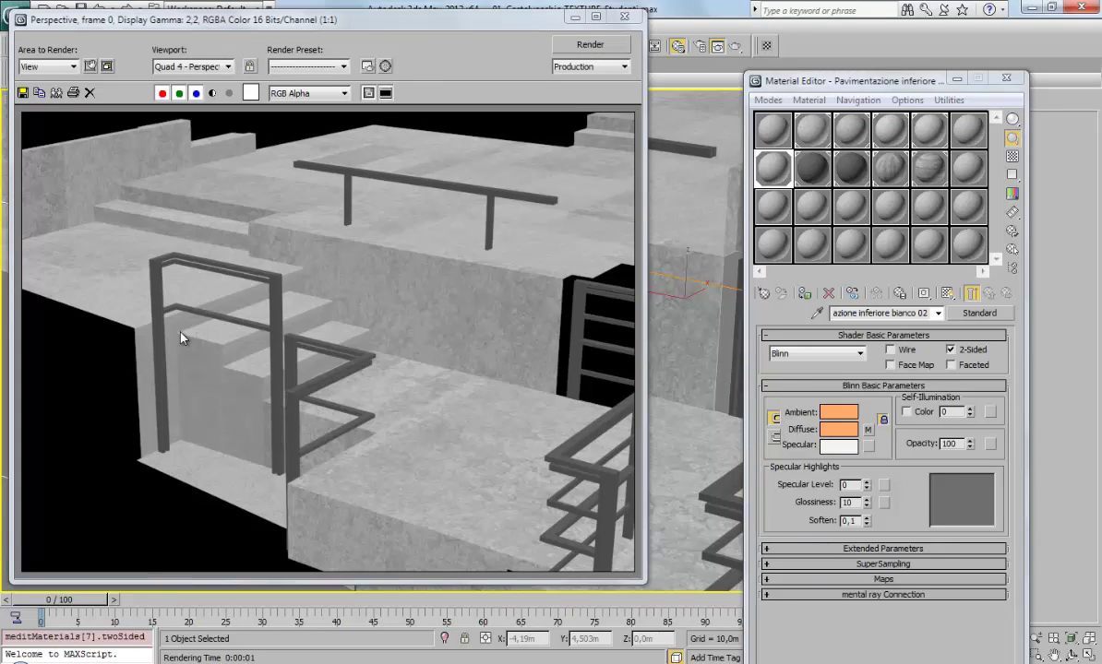
click(624, 20)
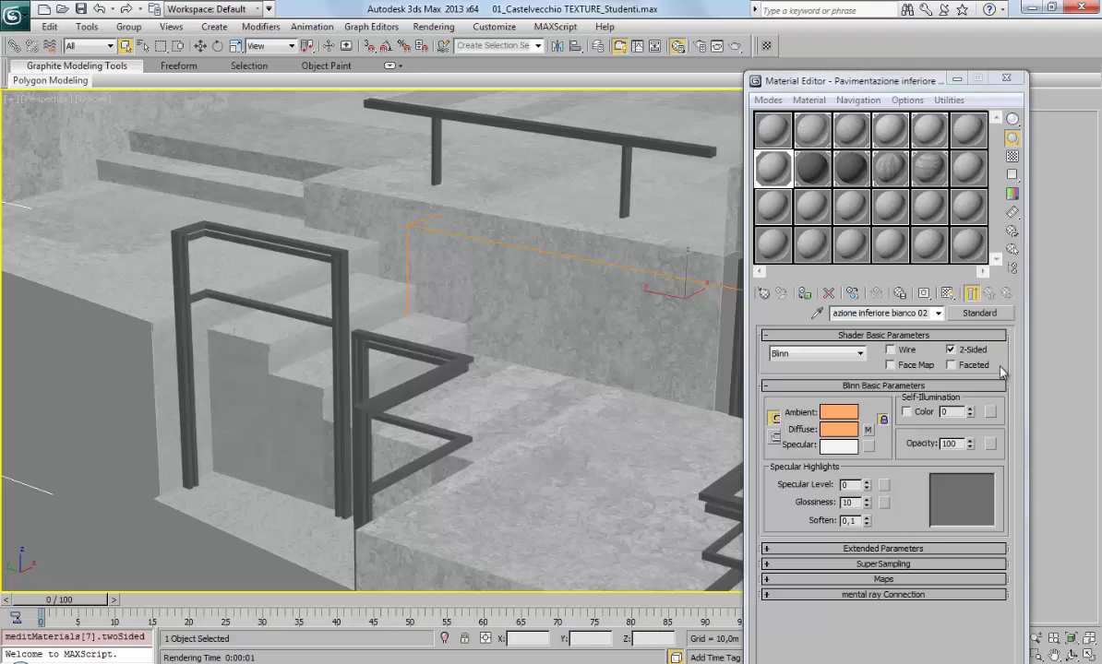
click(951, 351)
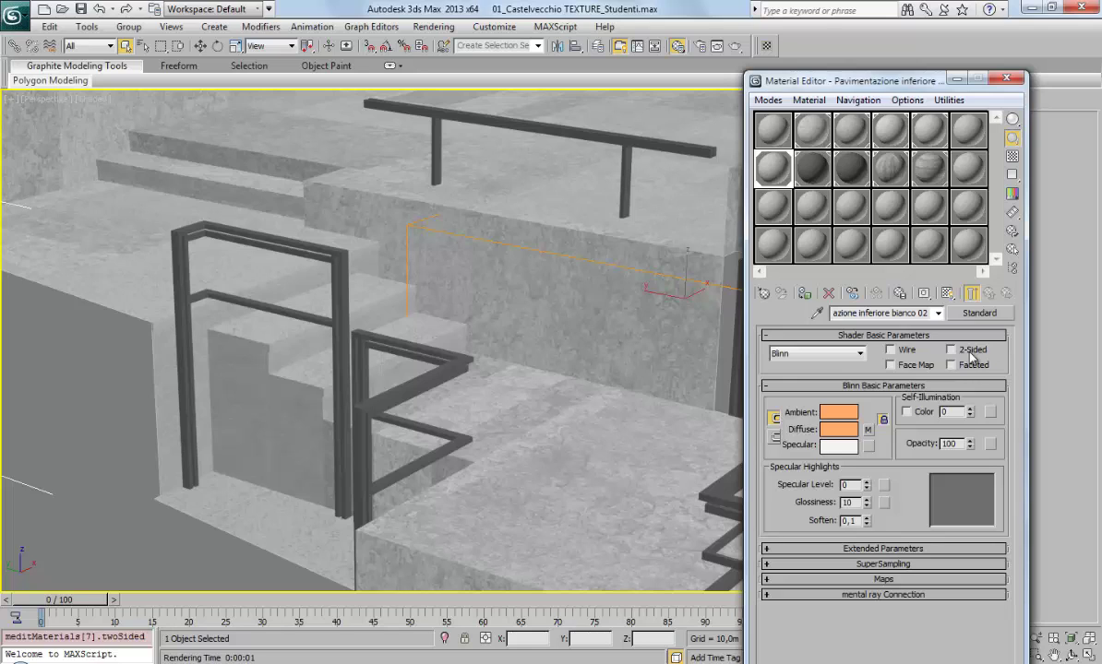
click(1006, 81)
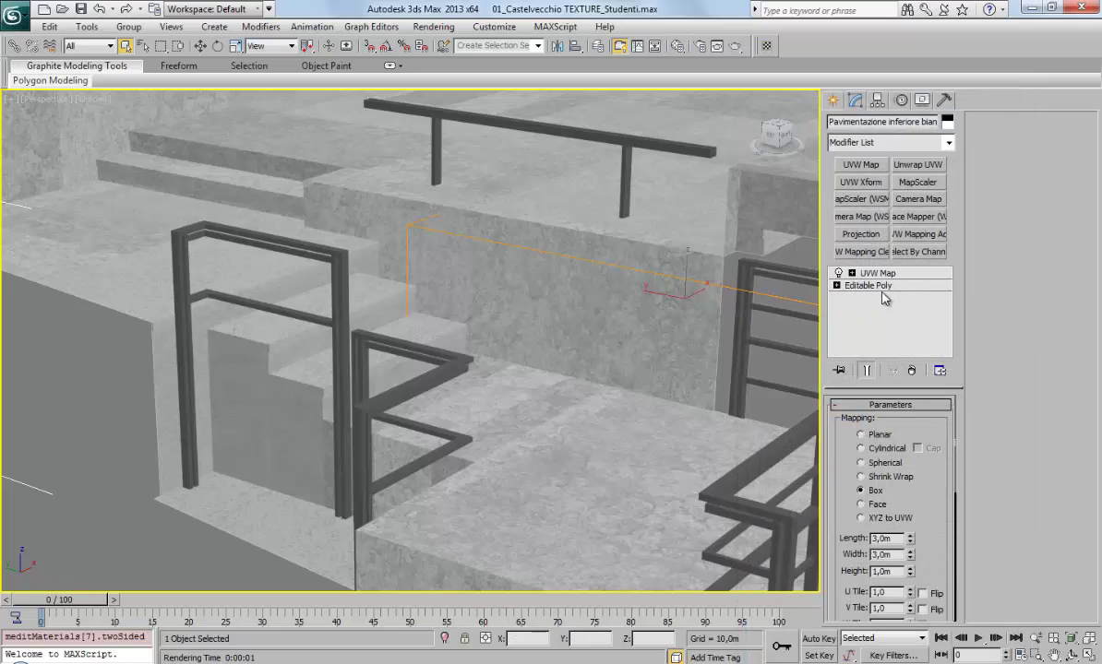
Step: Flip the inverted wall polygon of the paving object and test-render it
click(882, 288)
click(904, 423)
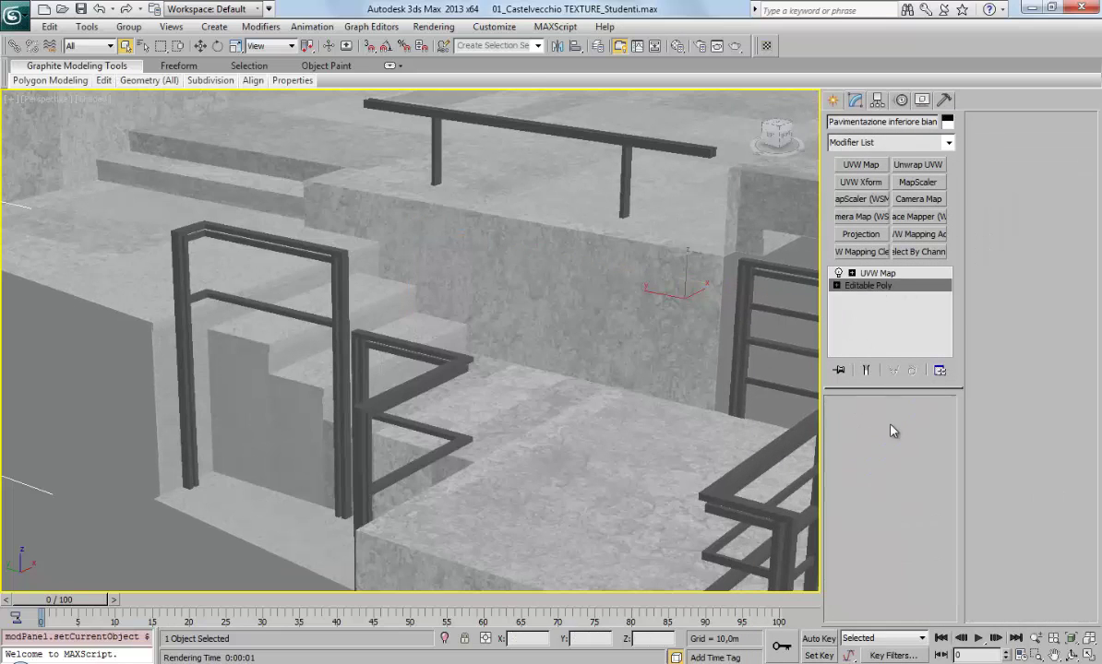
click(283, 420)
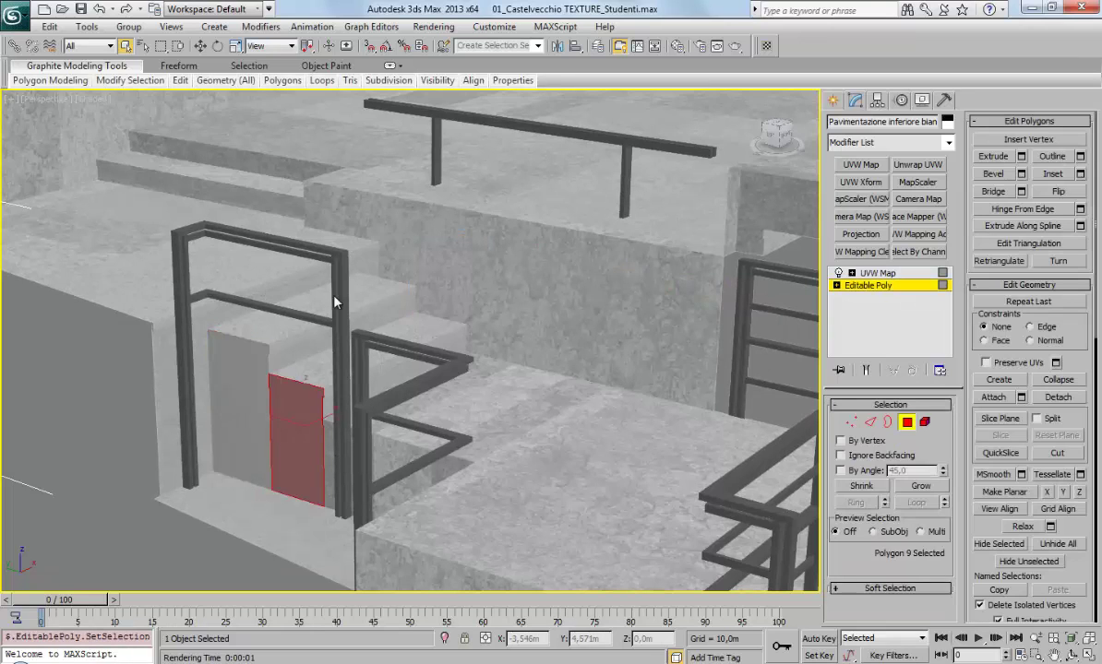
click(1058, 191)
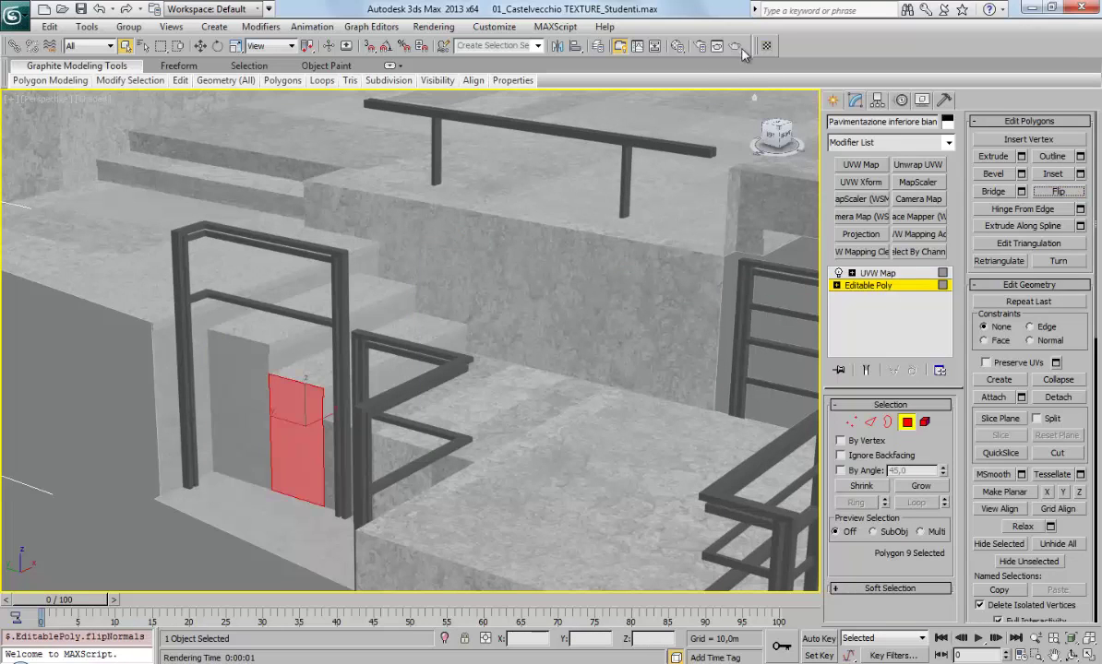
click(735, 46)
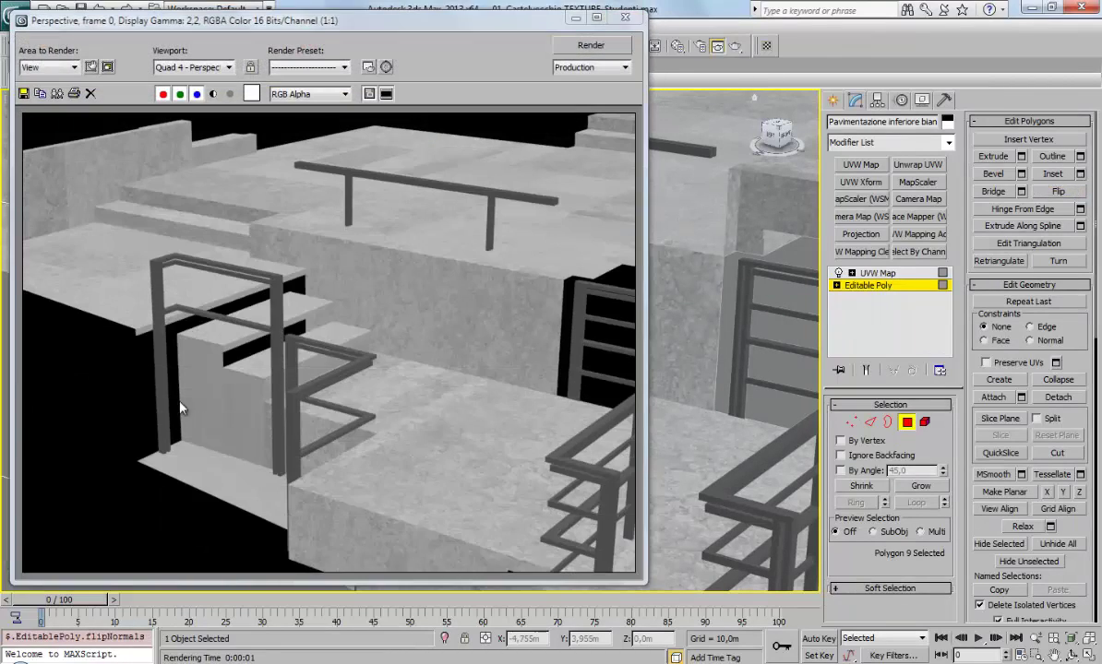
click(625, 16)
Step: Flip the left side and stair riser faces, re-render to verify, and clear the selection
click(198, 336)
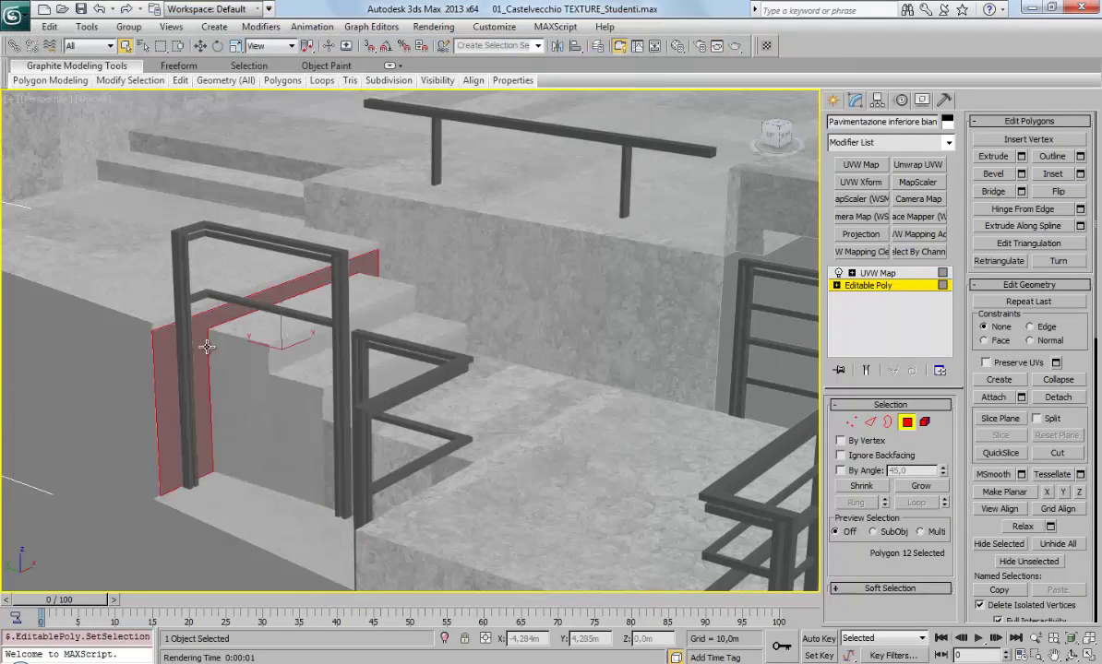
ctrl+click(378, 286)
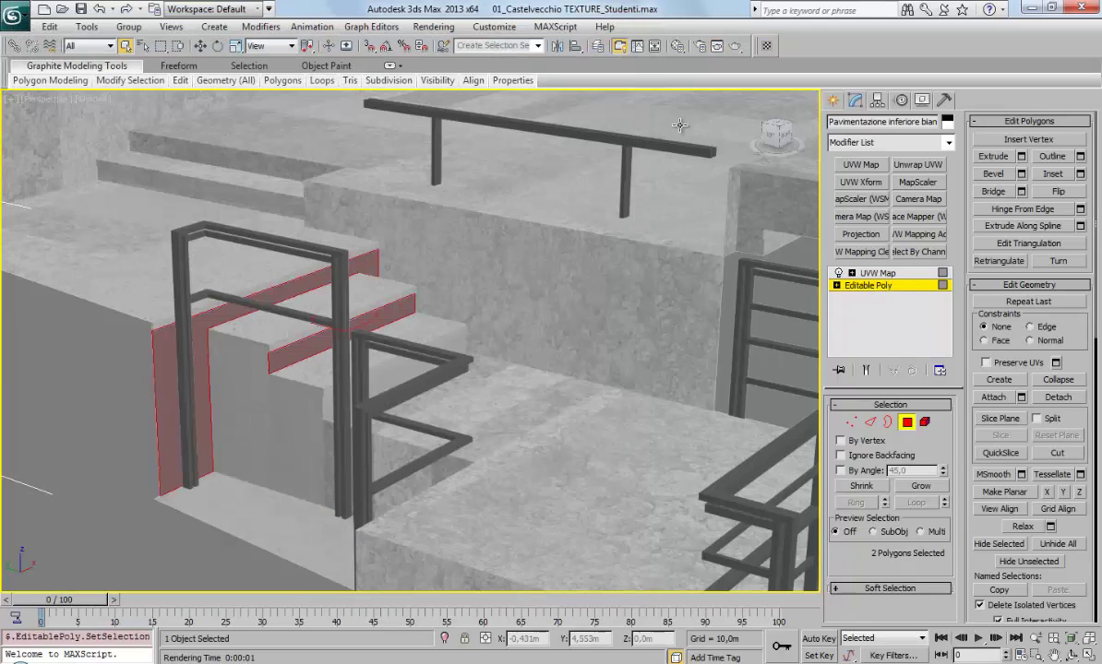
click(1058, 191)
key(shift+q)
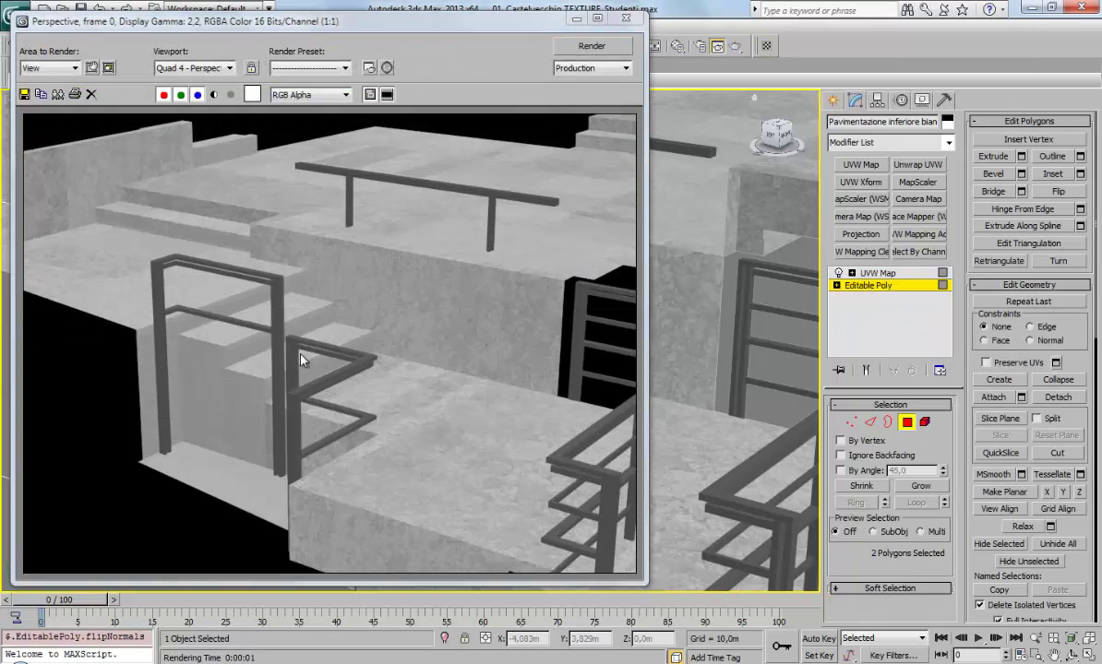
click(625, 18)
alt+middle_drag(467, 388, 500, 384)
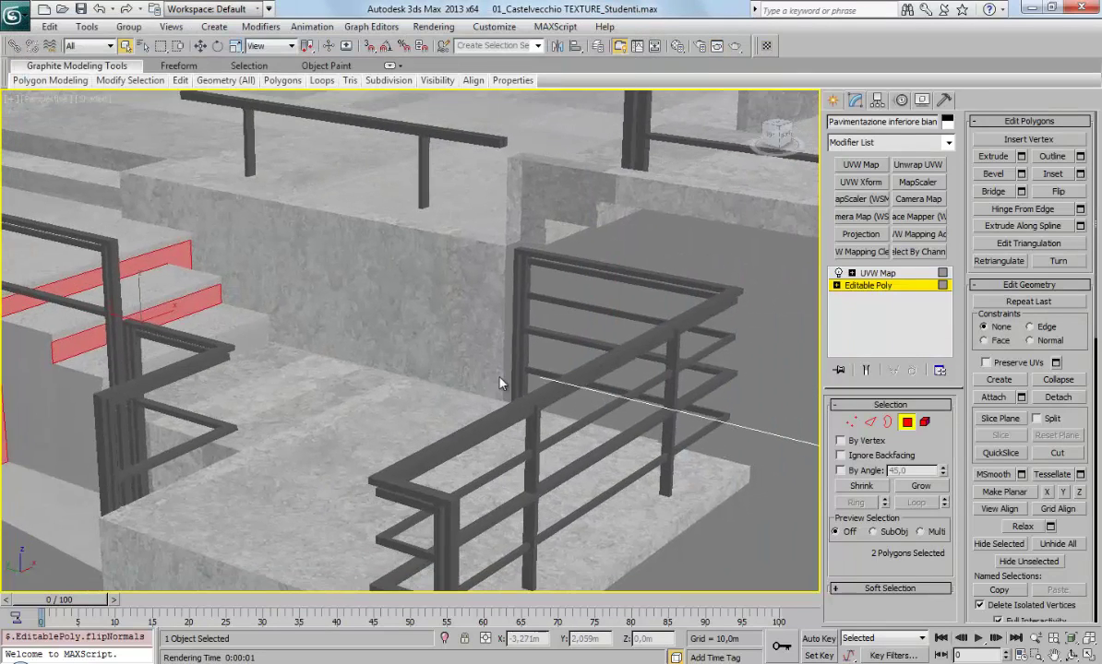
scroll(499, 384, down, 5)
click(566, 325)
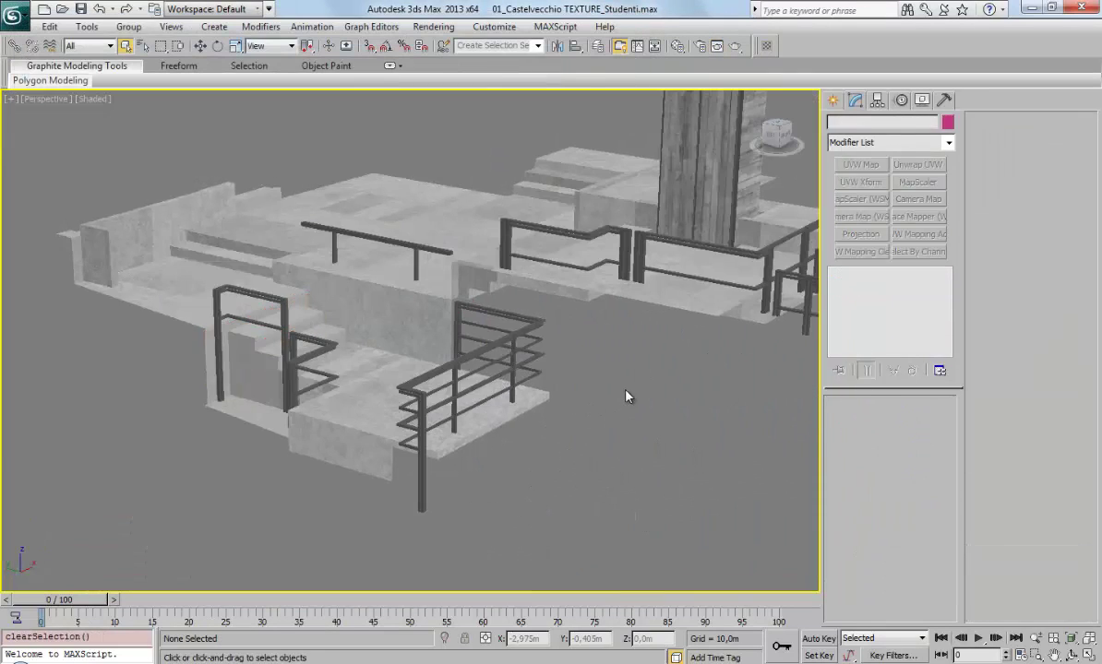
alt+middle_drag(626, 397, 540, 375)
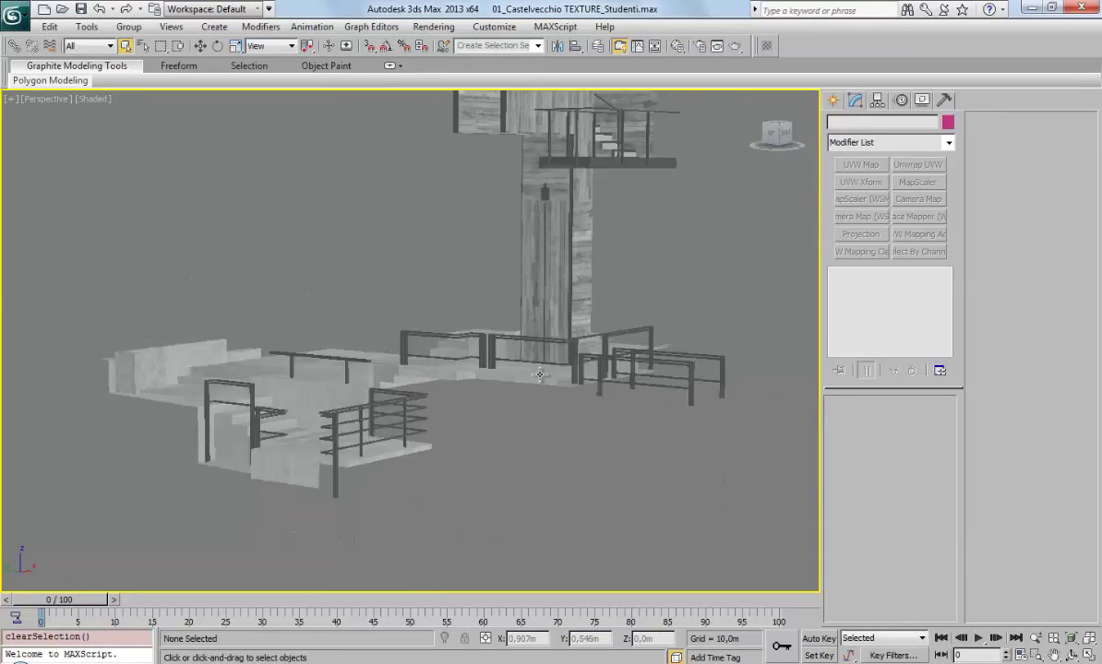
alt+middle_drag(540, 374, 571, 386)
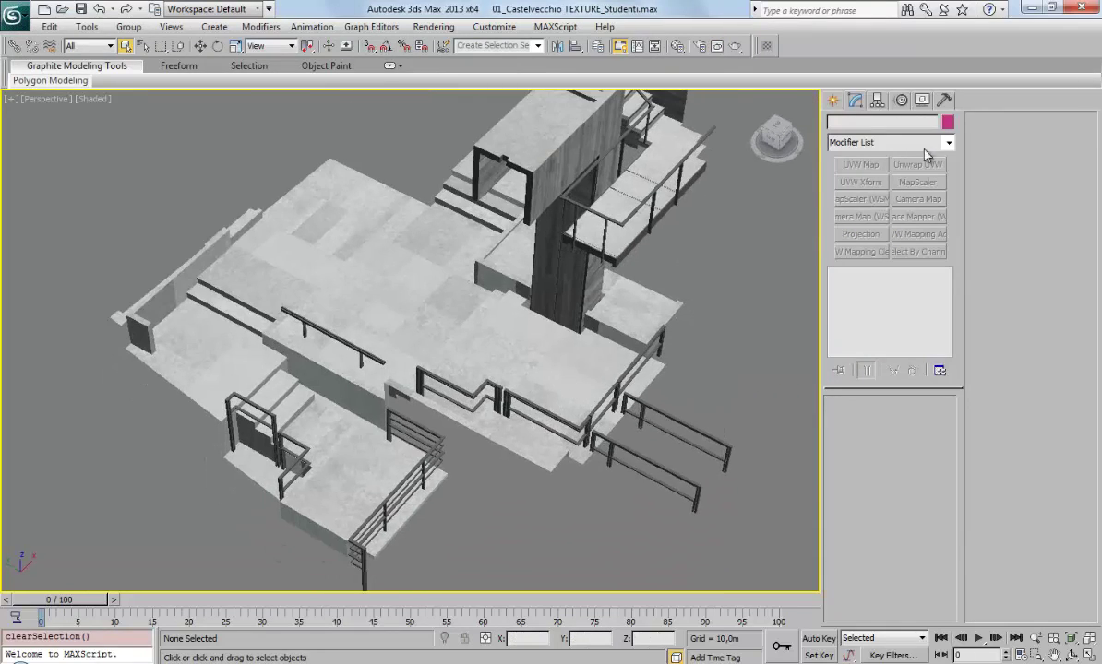
click(735, 45)
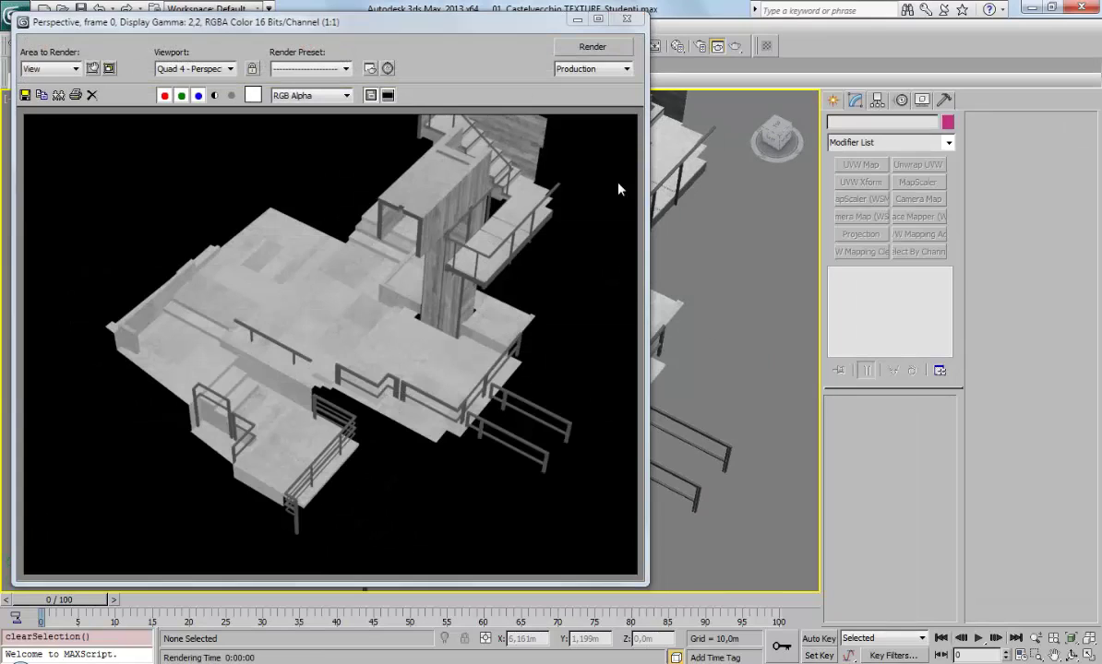
click(626, 19)
mouse_move(648, 196)
alt+middle_down()
mouse_move(383, 424)
mouse_move(570, 389)
mouse_move(752, 421)
mouse_move(739, 427)
alt+middle_up()
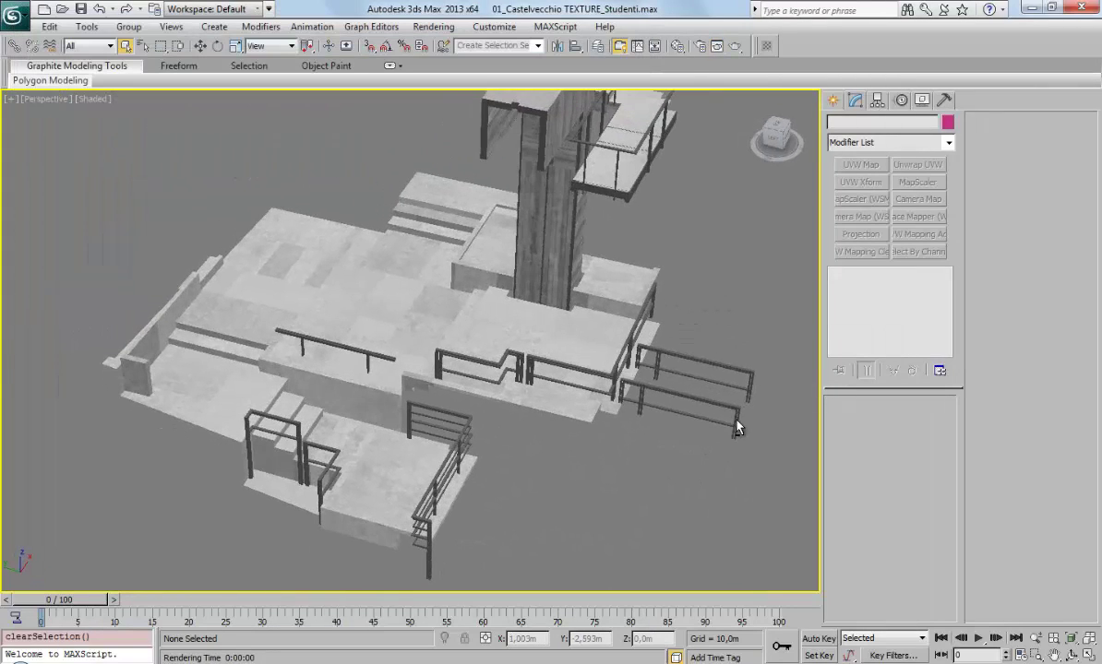
click(735, 47)
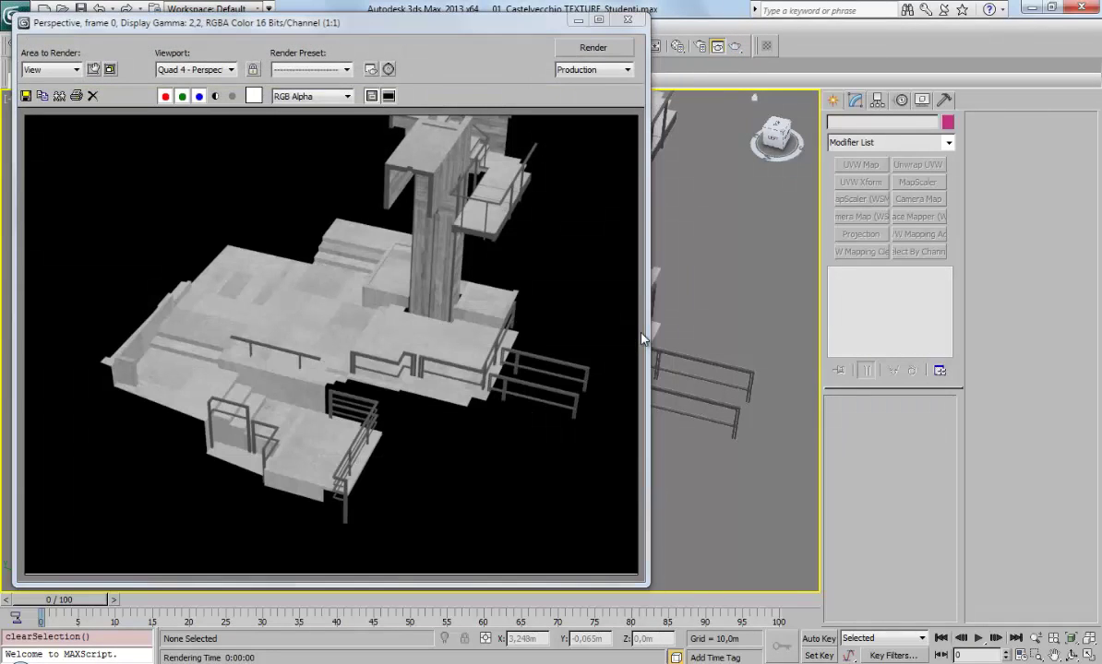
click(627, 18)
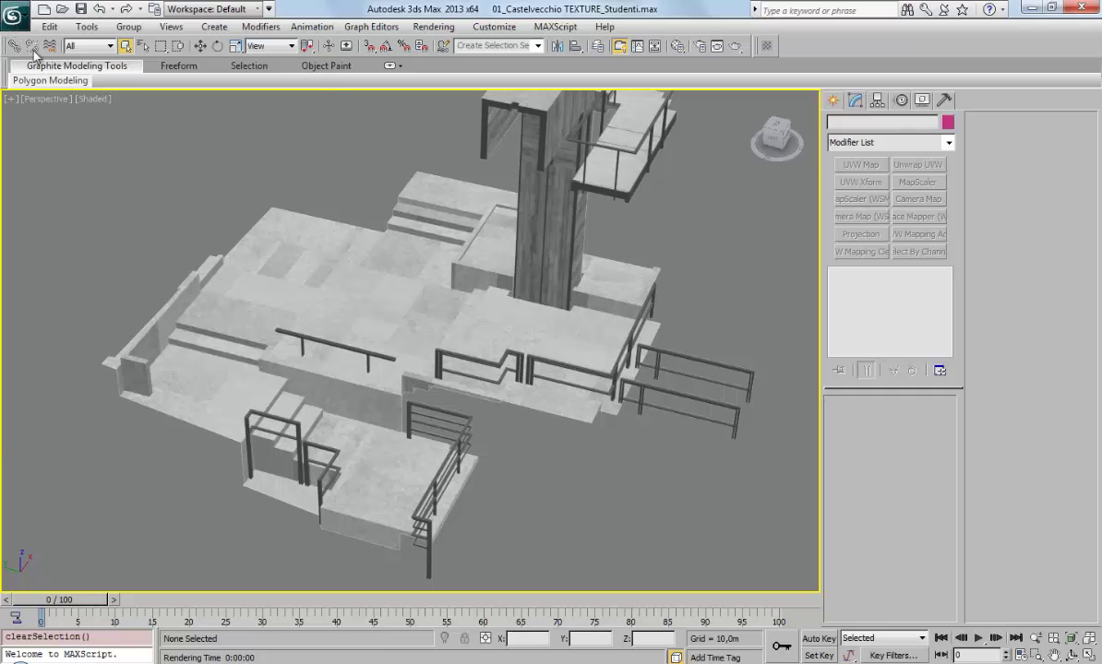
Step: Save the scene as '01_Castelvecchio TEXTURE_Student_OK.max'
click(13, 13)
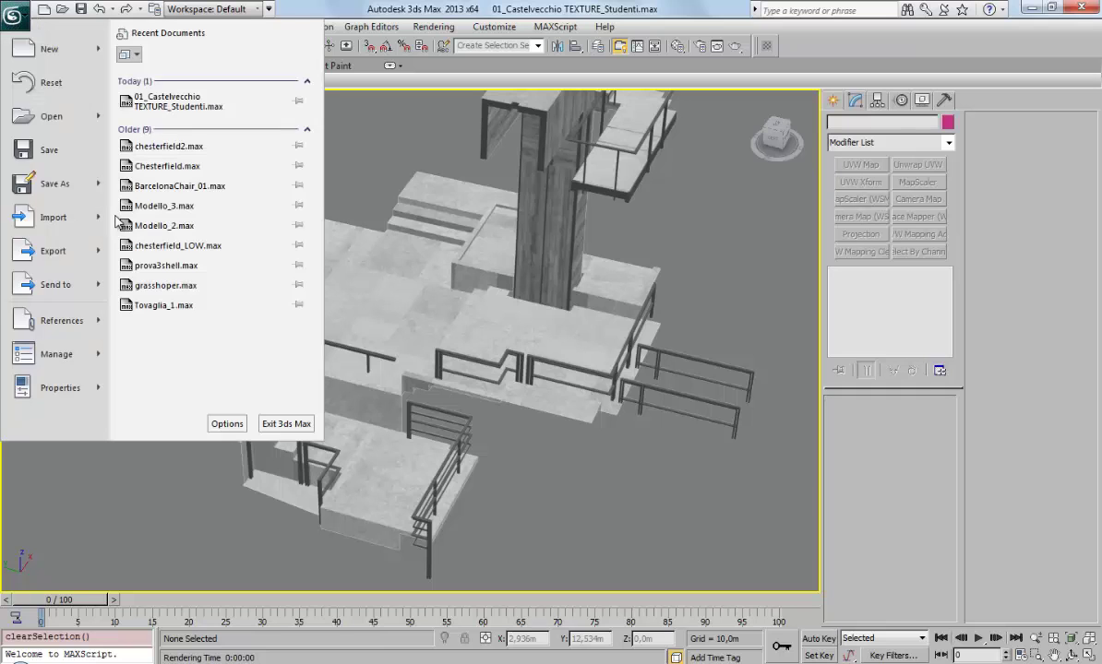
click(56, 185)
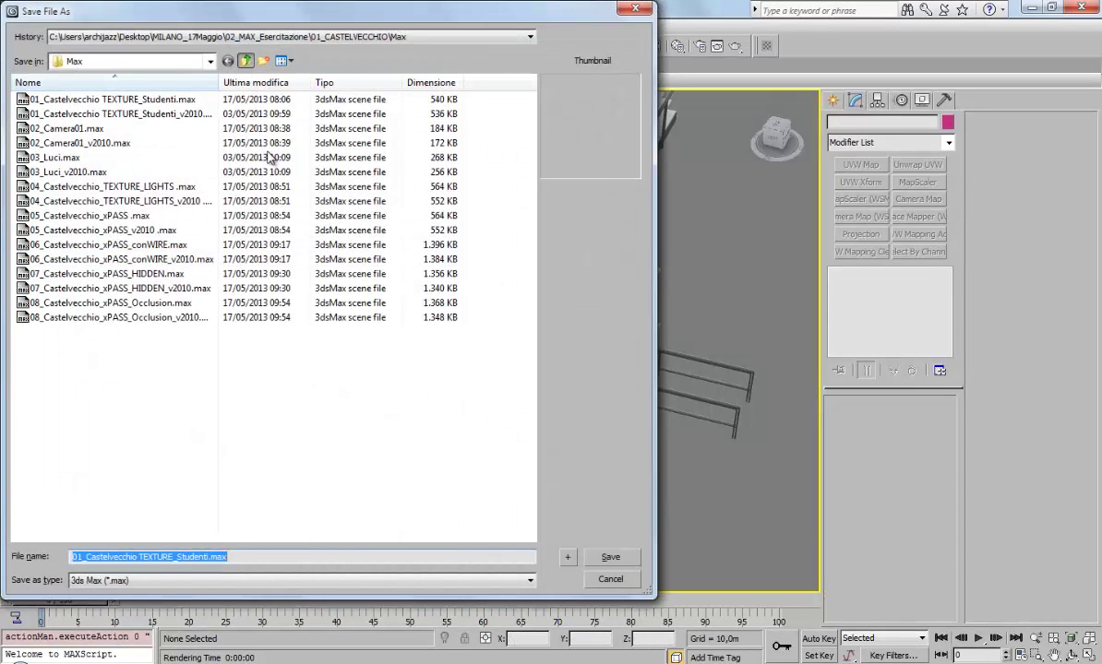
click(244, 557)
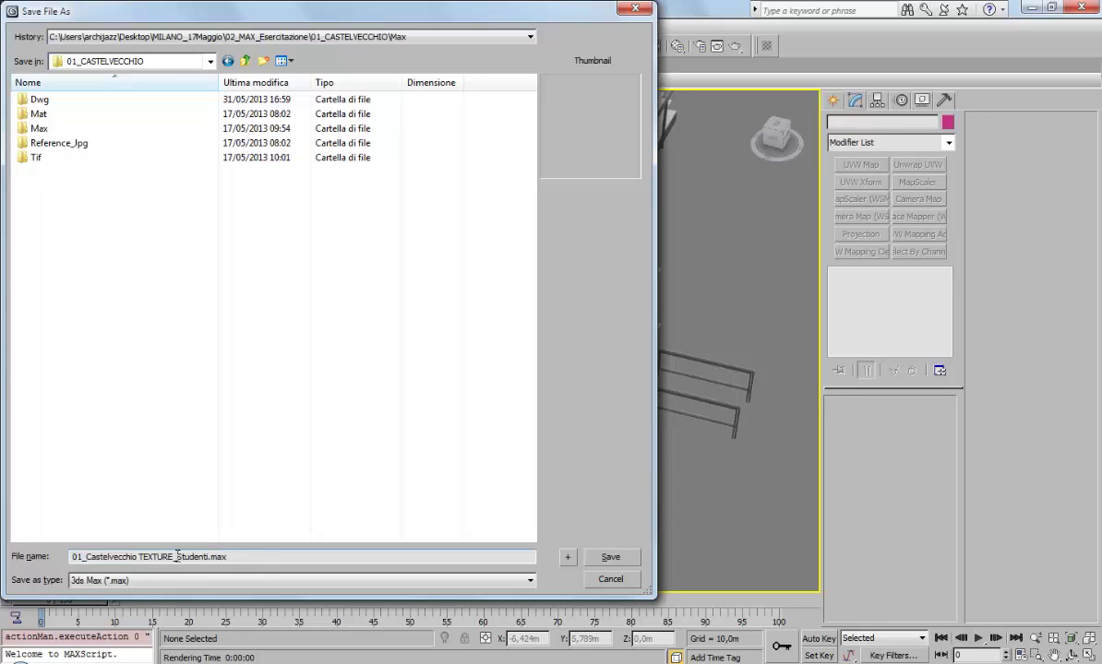
drag(208, 556, 351, 557)
key(BackSpace)
text(_OK)
key(Return)
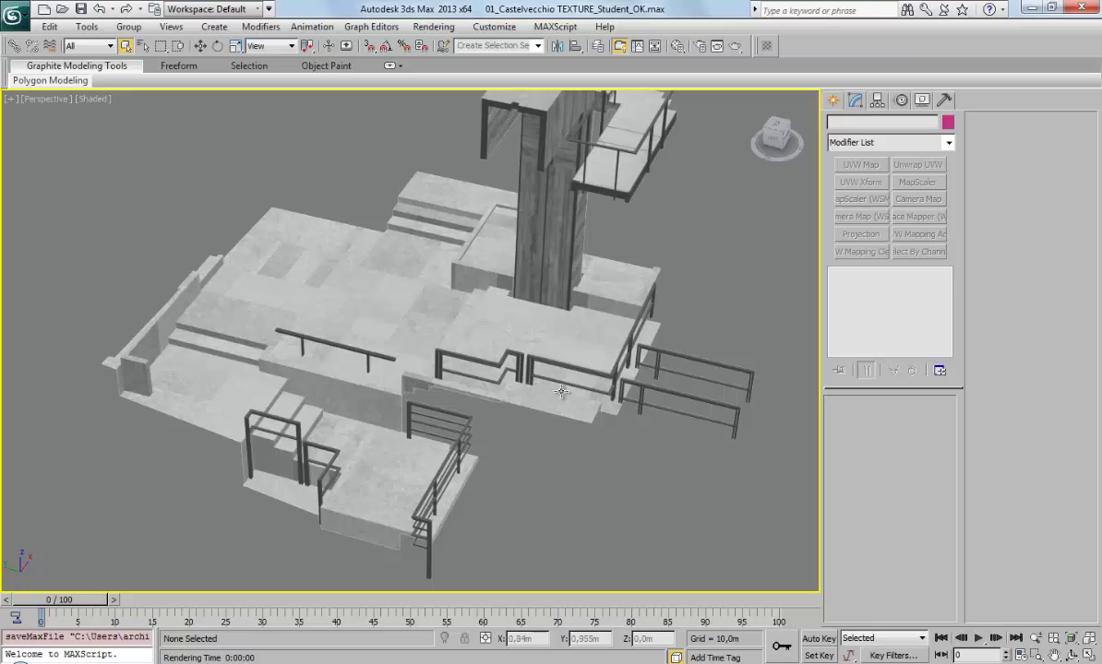
mouse_move(520, 362)
alt+middle_down()
mouse_move(524, 265)
mouse_move(487, 332)
mouse_move(411, 354)
mouse_move(567, 381)
alt+middle_up()
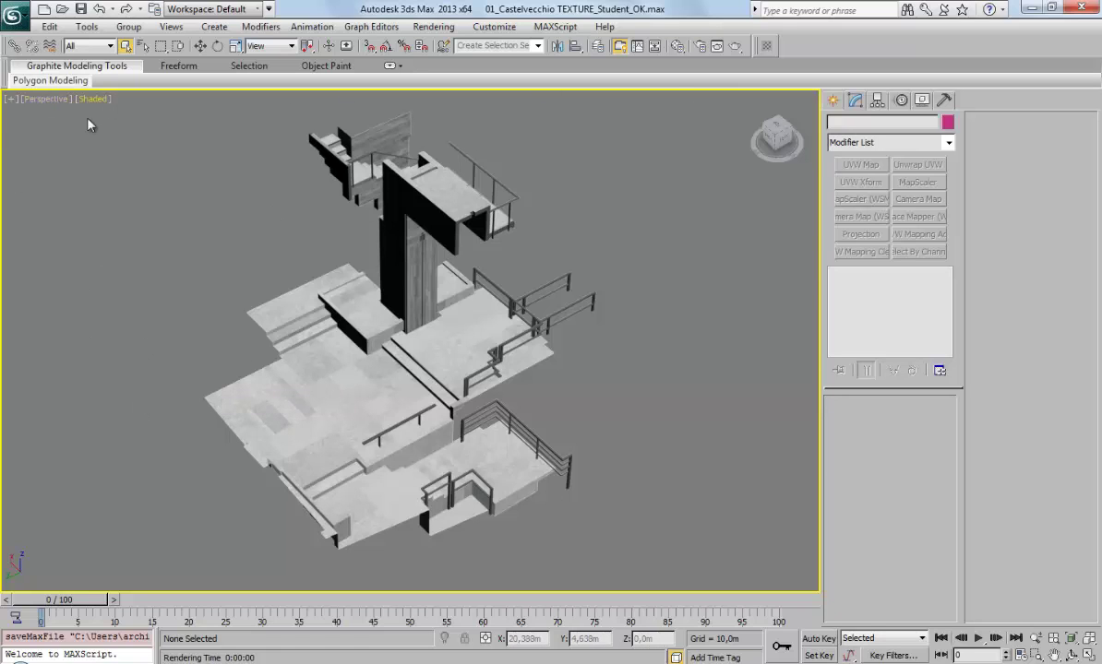
alt+middle_drag(747, 456, 549, 476)
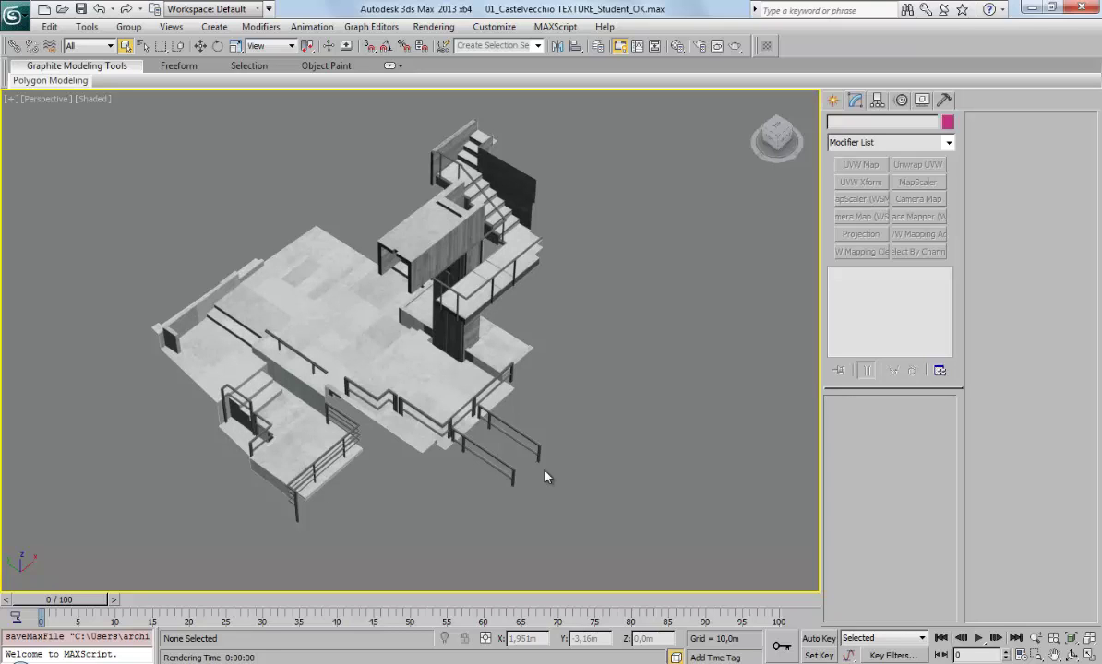
mouse_move(622, 438)
alt+middle_down()
mouse_move(583, 377)
mouse_move(592, 418)
alt+middle_up()
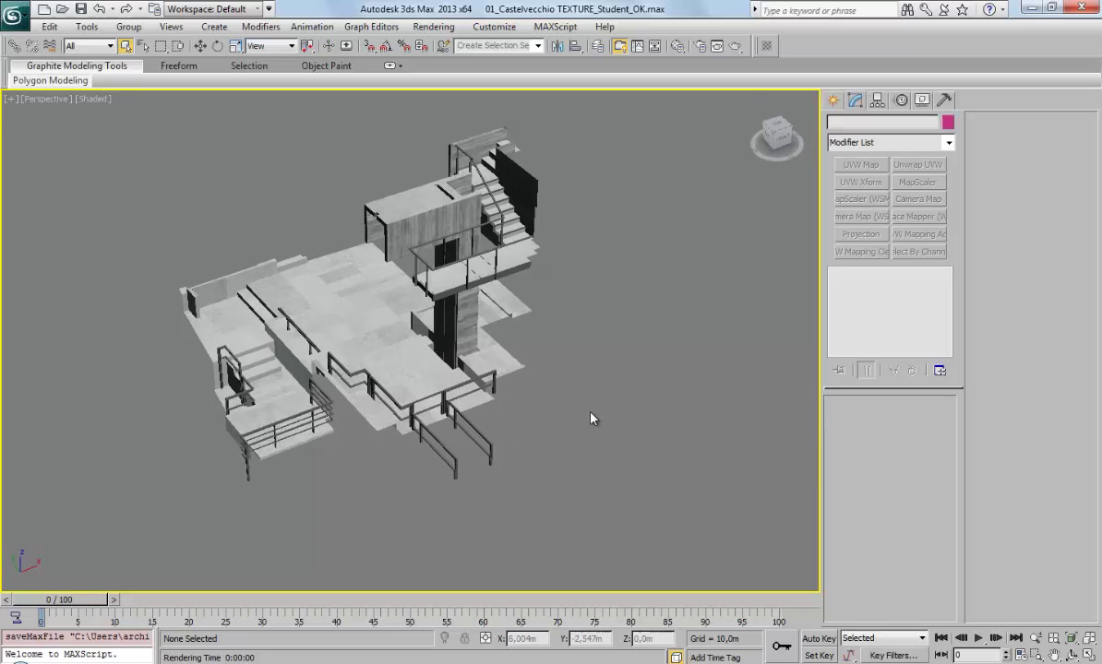
Step: Choose Create > Cameras > Target in the Command panel
click(835, 102)
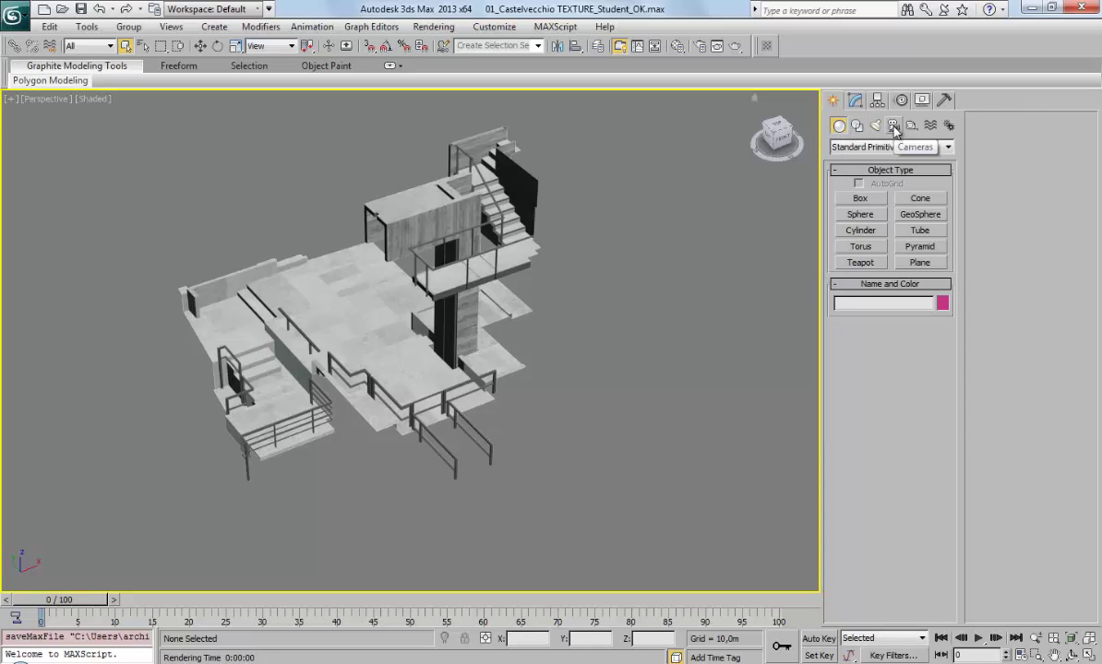
click(893, 126)
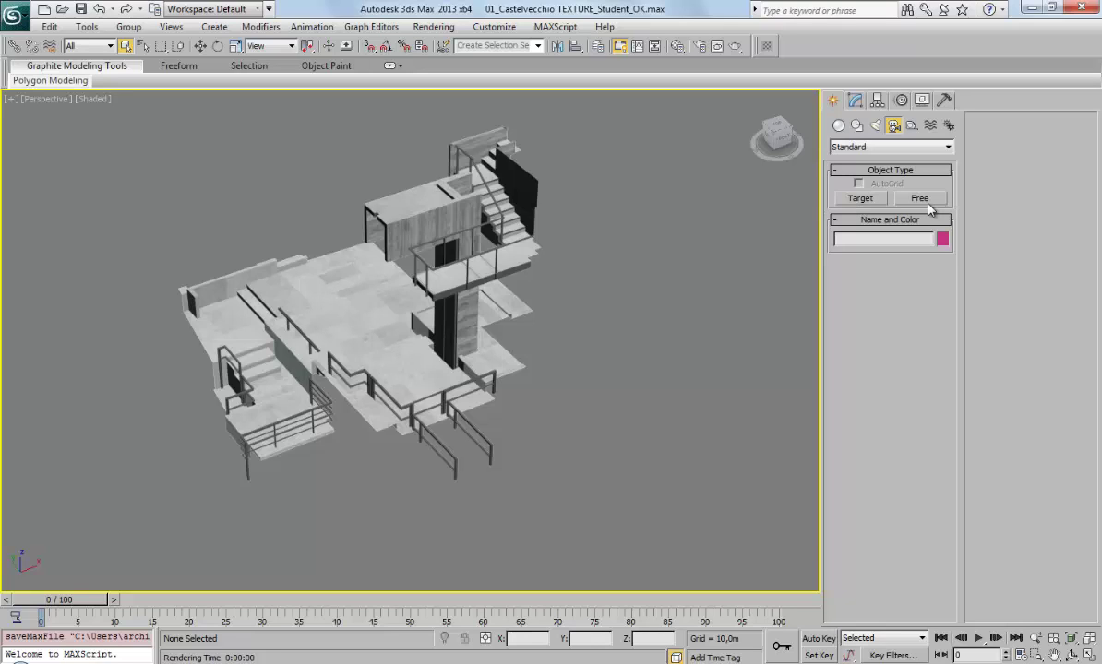
click(856, 199)
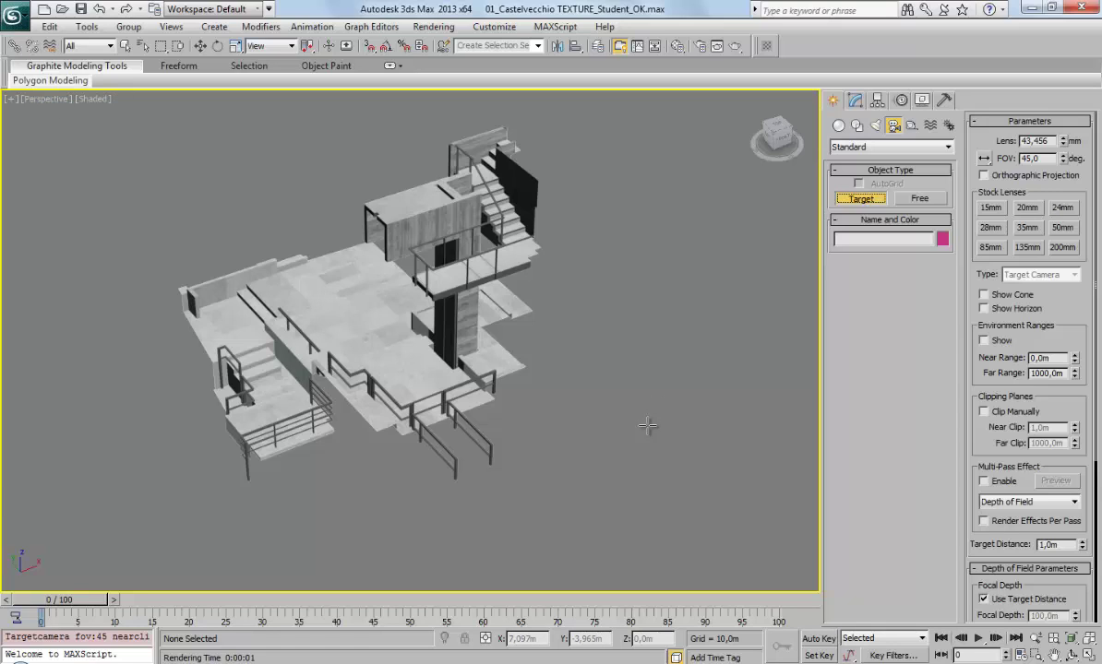
Step: In Top view, drag from the plan's lower left to place Camera001 aimed at the building
key(t)
mouse_move(462, 376)
middle_down()
mouse_move(526, 322)
mouse_move(402, 353)
mouse_move(561, 225)
mouse_move(359, 408)
middle_up()
scroll(461, 342, up, 5)
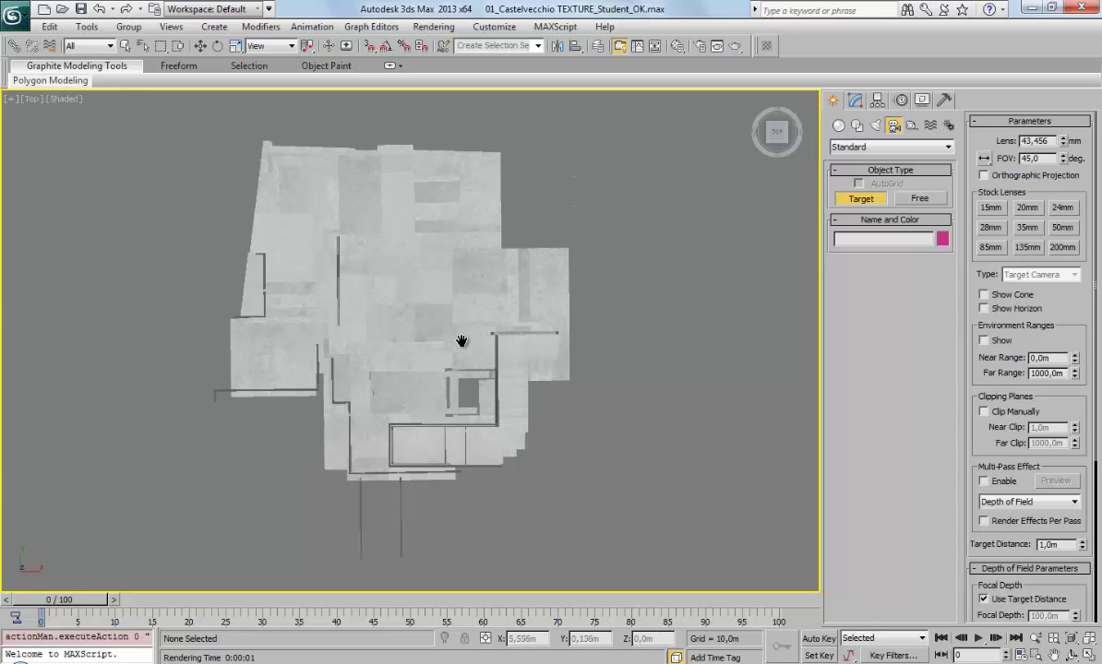
middle_drag(461, 342, 598, 448)
middle_drag(336, 373, 313, 478)
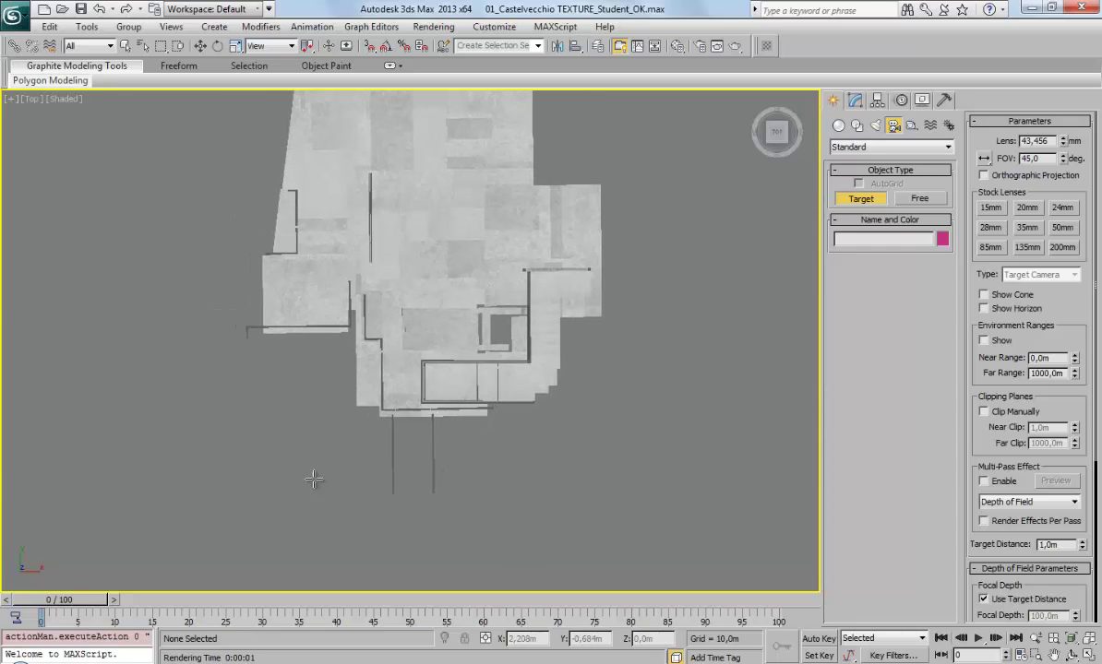
mouse_move(85, 528)
mouse_down()
mouse_move(356, 369)
mouse_move(472, 187)
mouse_up()
mouse_move(444, 167)
mouse_down()
mouse_move(420, 164)
mouse_move(448, 182)
mouse_up()
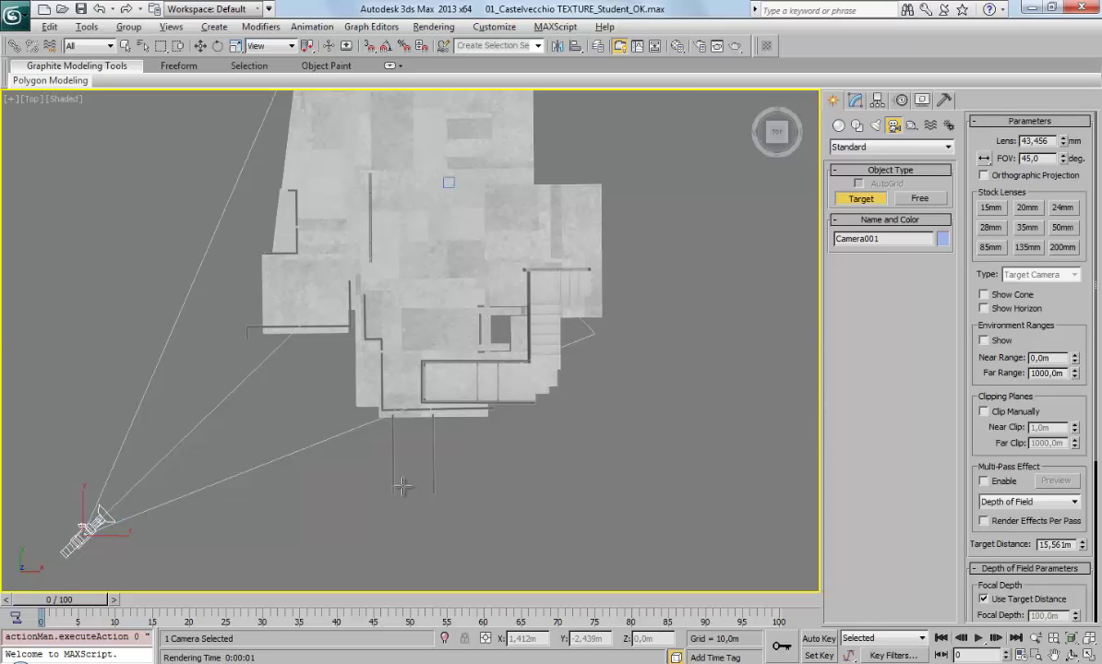
Step: Restore the four-viewport layout, pan the Left and Top views, and open the shaded Top view's POV menu
key(alt+w)
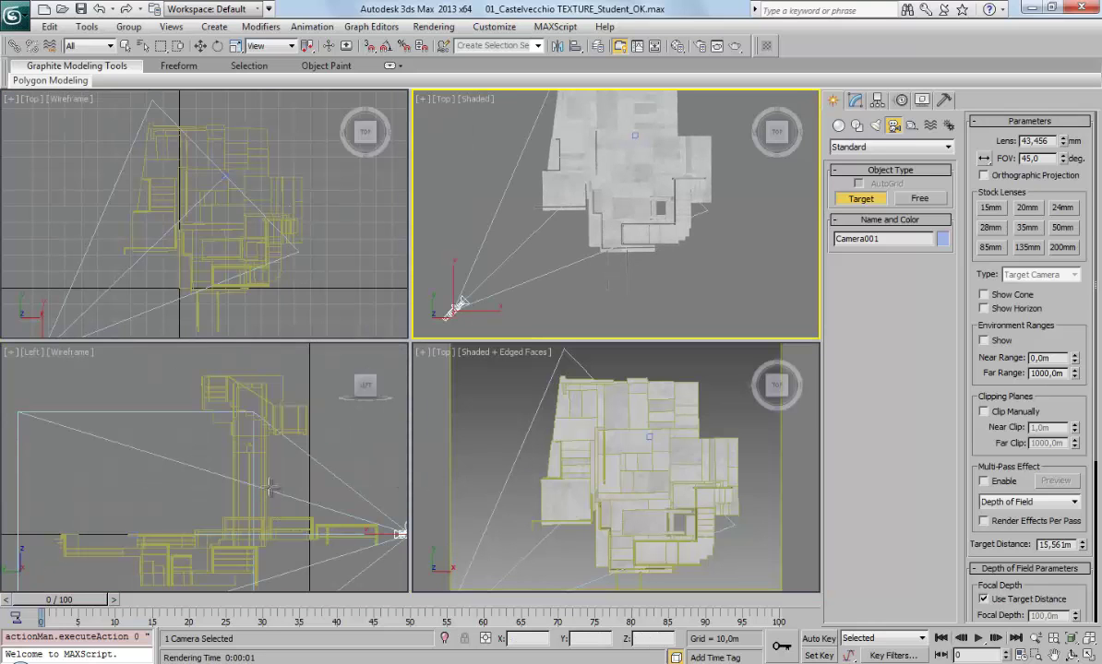
middle_drag(271, 487, 184, 408)
mouse_move(258, 224)
middle_down()
mouse_move(367, 217)
mouse_move(315, 187)
middle_up()
middle_drag(313, 493, 290, 453)
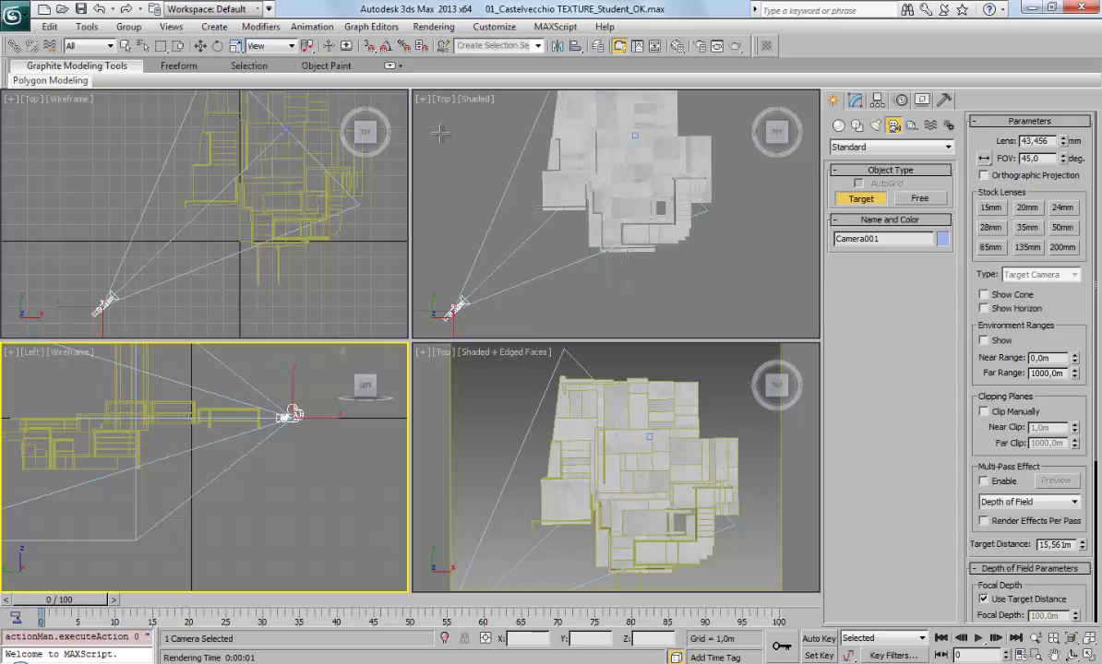
click(441, 100)
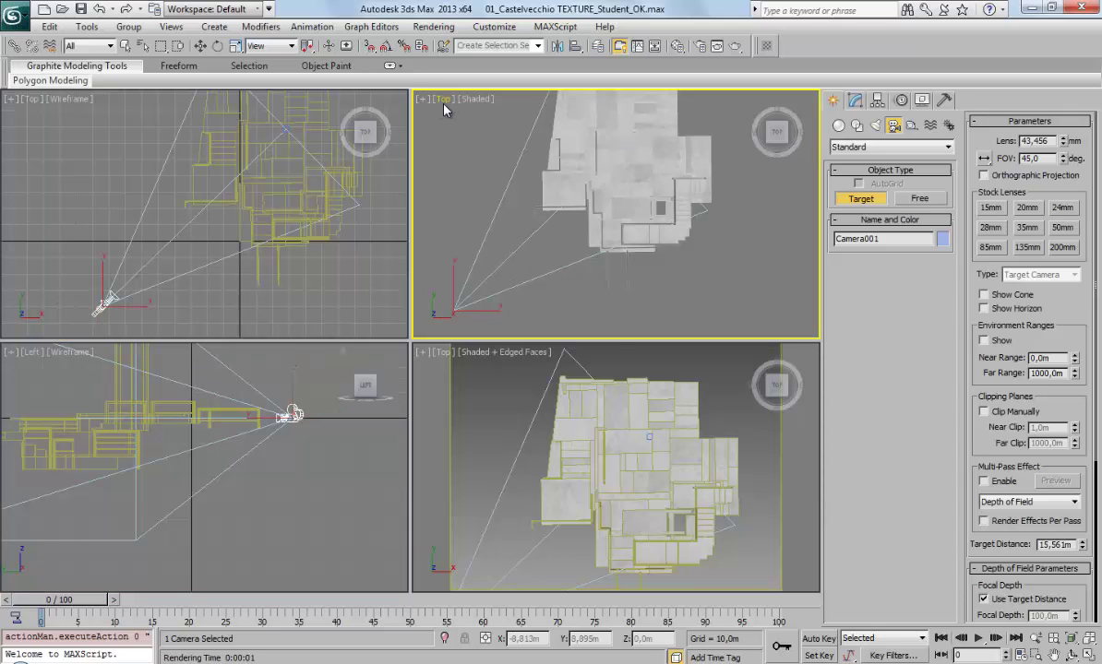
click(444, 101)
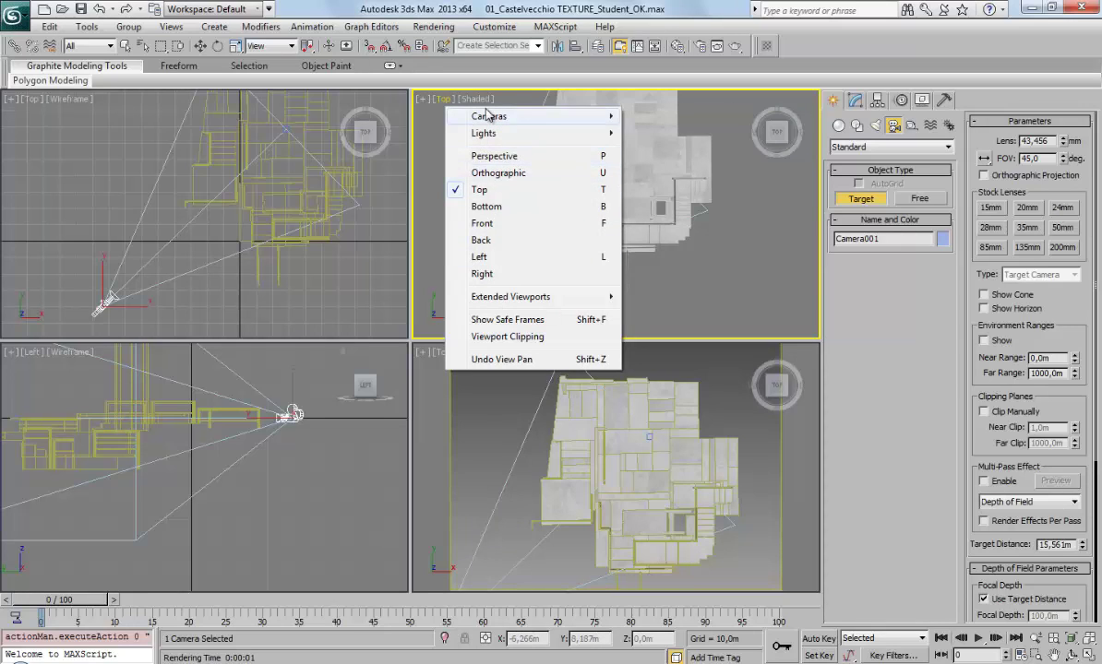
mouse_move(517, 117)
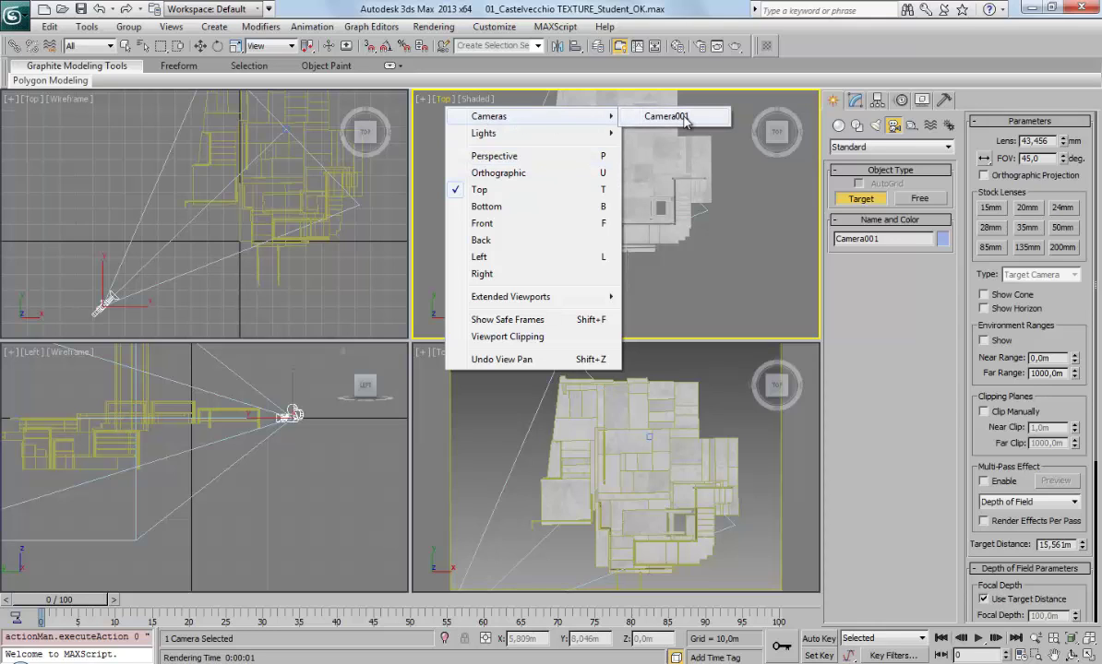
Step: Make the shaded viewport look through Camera001, then activate the wireframe Top view with Select and Move
click(685, 121)
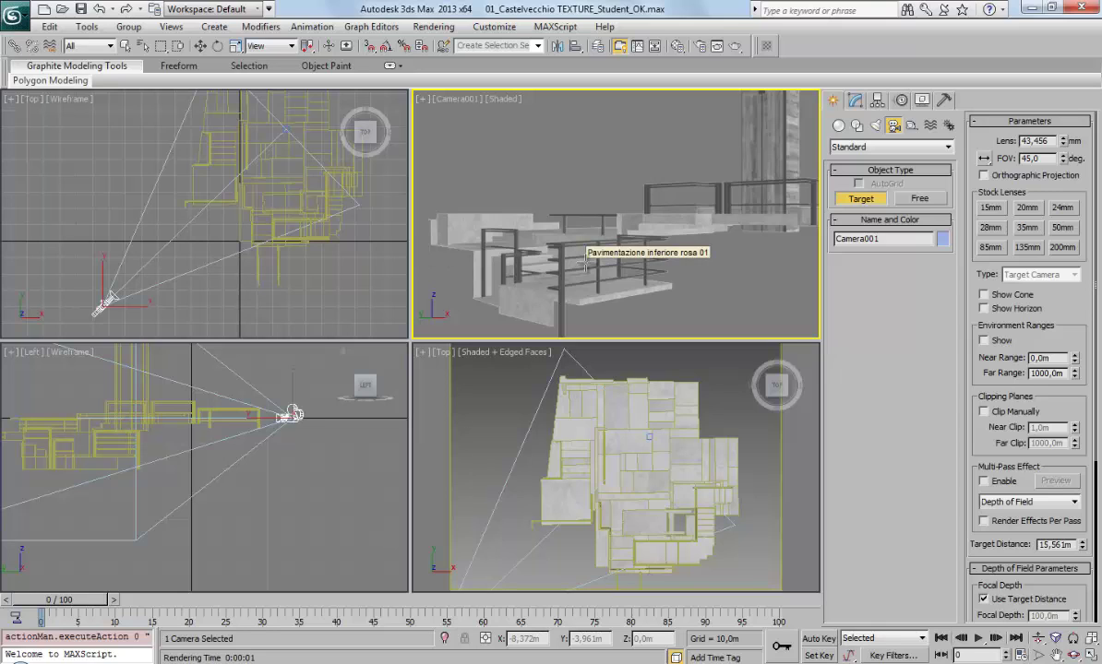
right_click(325, 293)
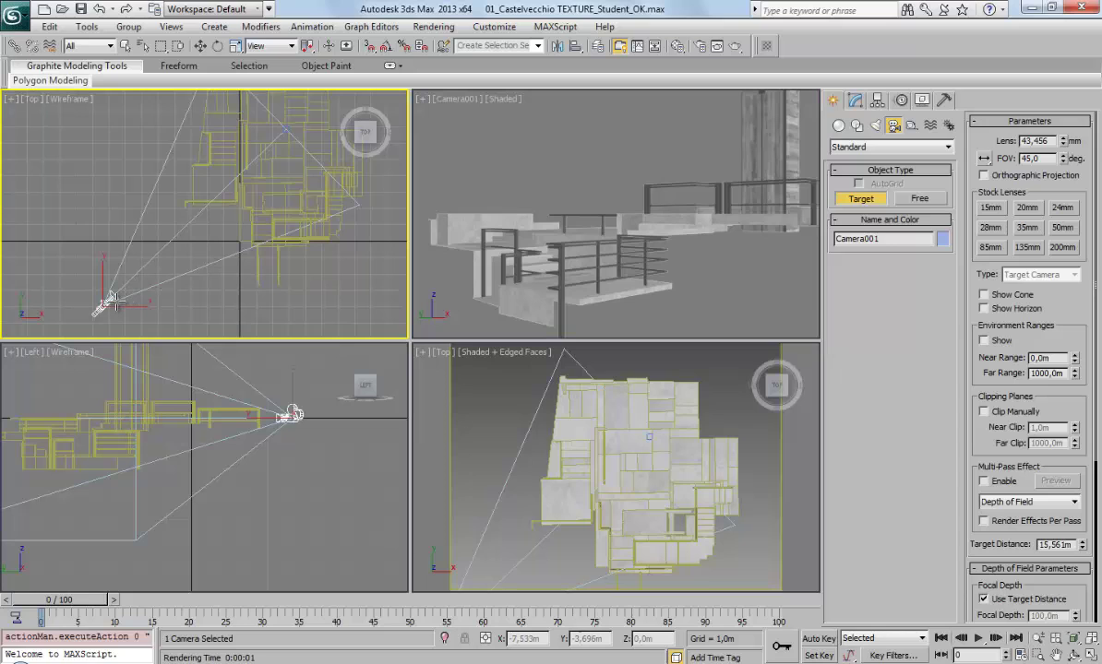
key(w)
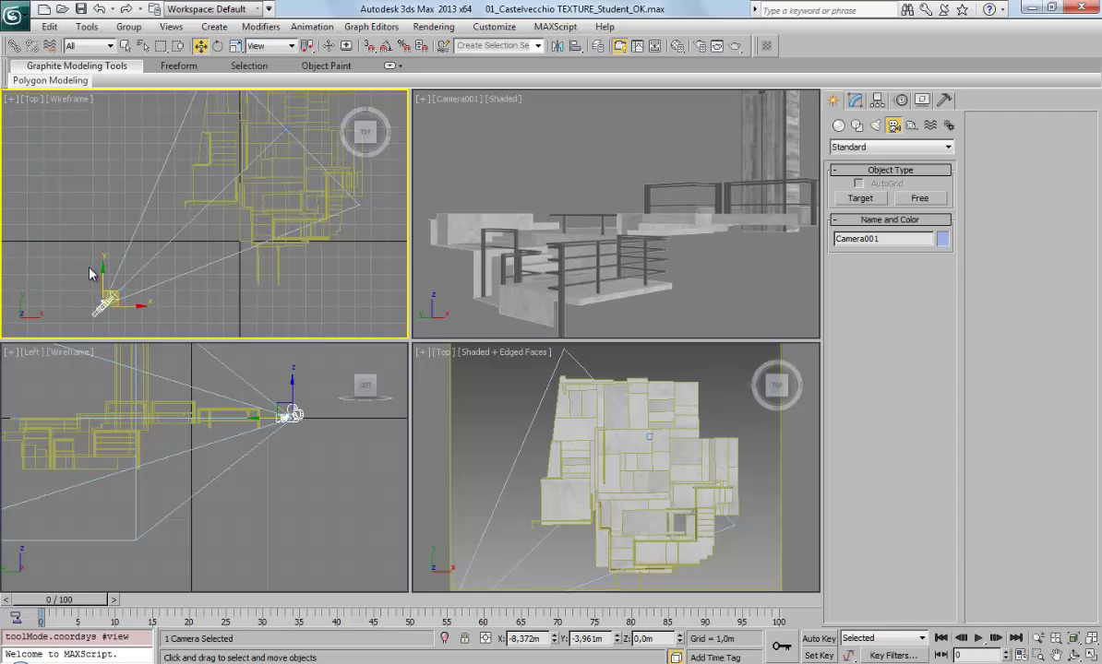
Step: Move Camera001 across the plan and raise it to about 2.2 m in the Left view
mouse_move(108, 273)
mouse_down()
mouse_move(102, 287)
mouse_move(130, 354)
mouse_move(72, 345)
mouse_up()
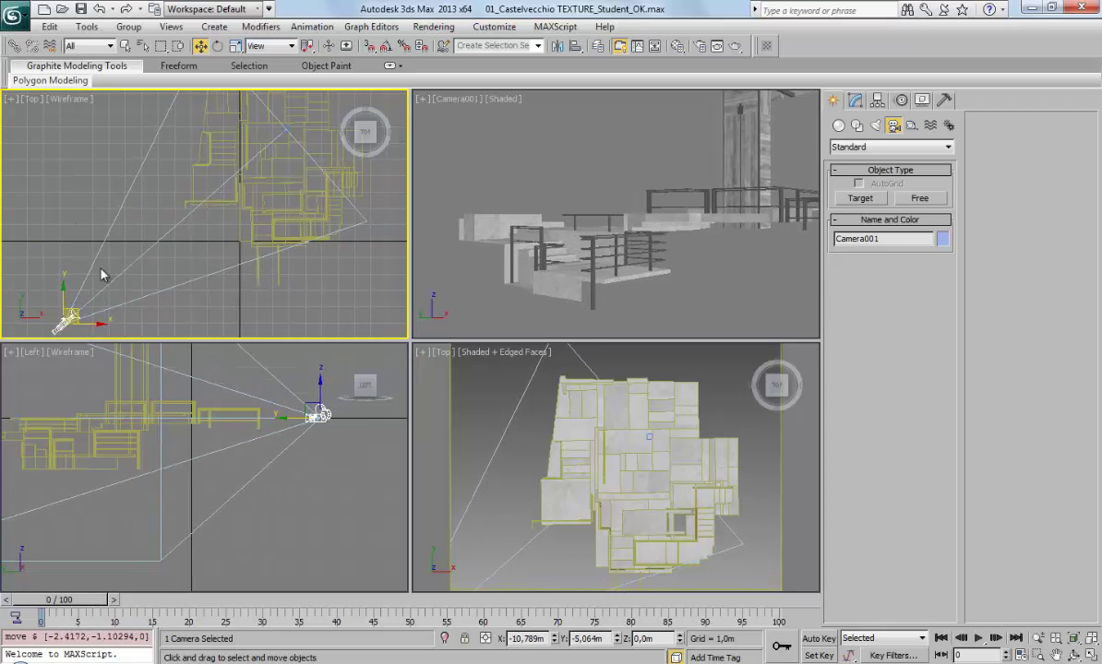
middle_drag(348, 412, 276, 466)
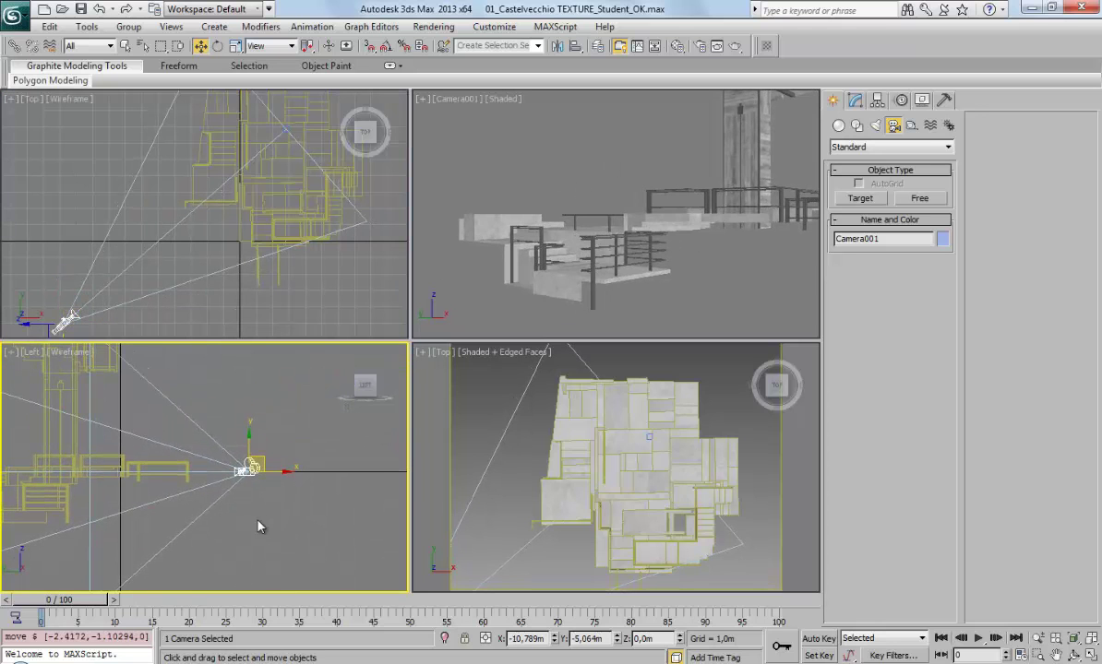
drag(248, 443, 296, 420)
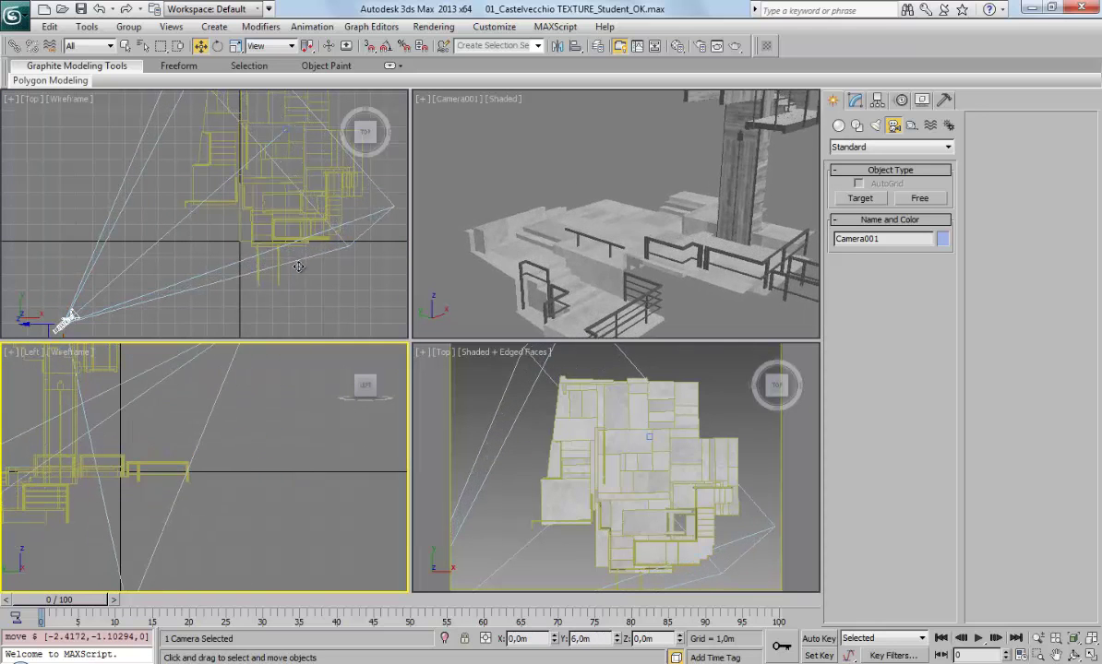
middle_drag(296, 421, 223, 454)
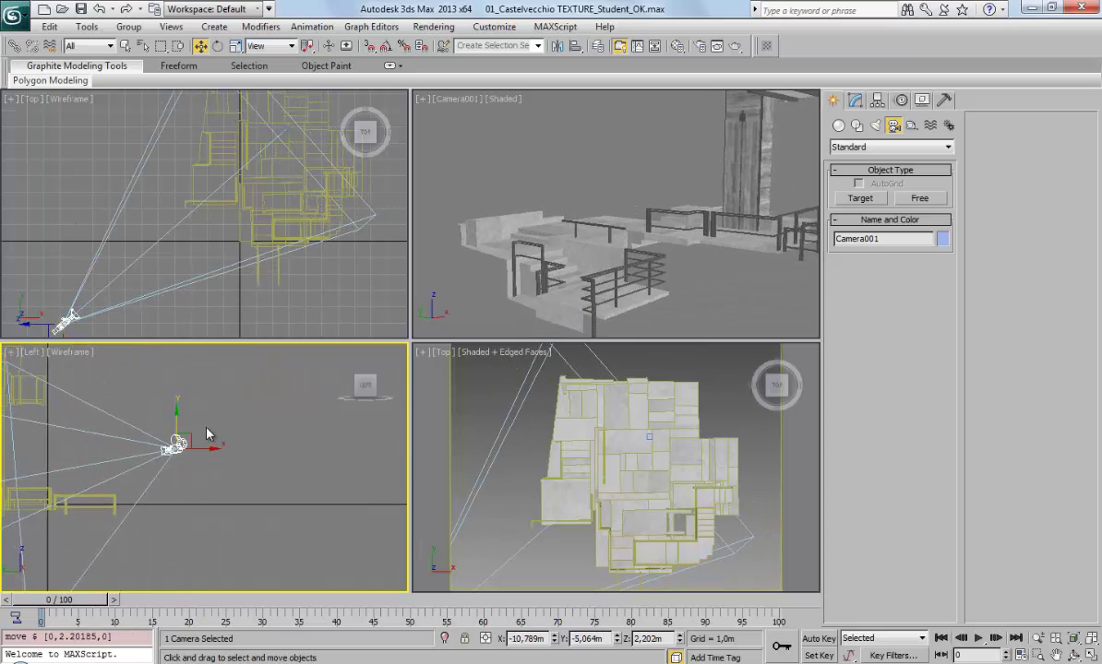
drag(198, 421, 384, 444)
right_click(214, 206)
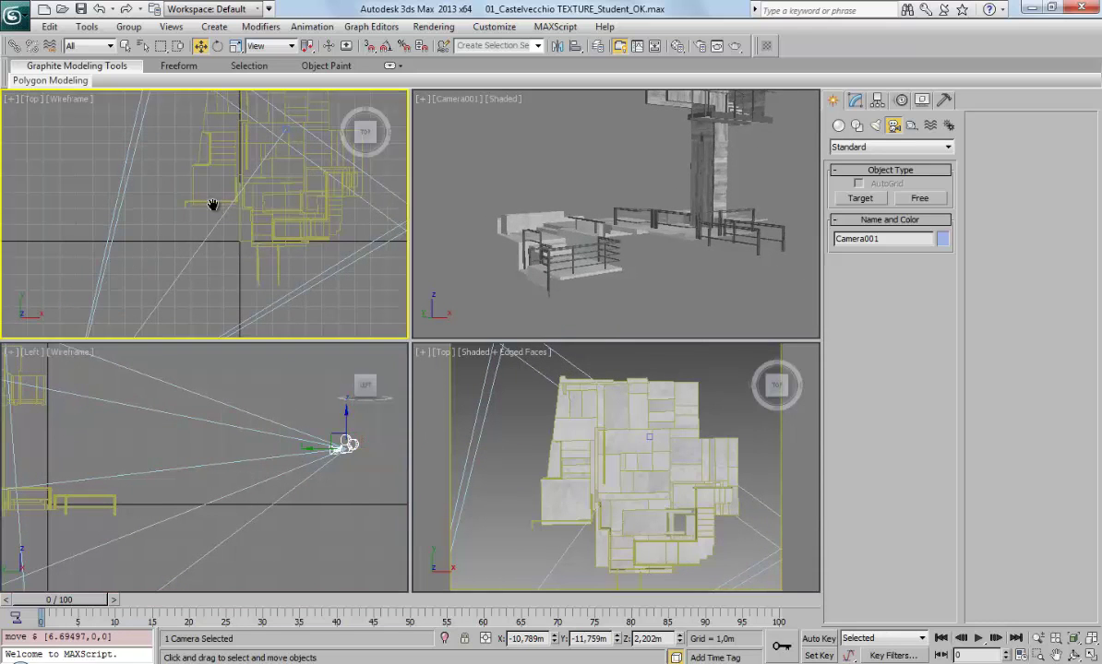
scroll(207, 207, down, 3)
scroll(163, 293, down, 1)
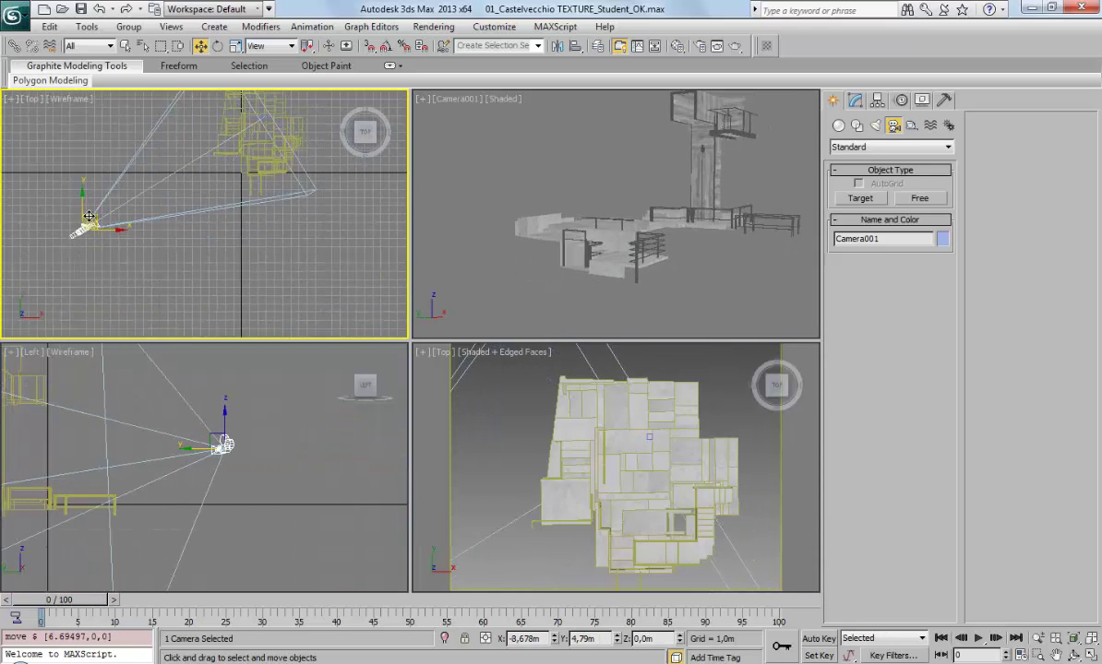
drag(161, 259, 101, 200)
middle_drag(236, 202, 201, 309)
scroll(221, 277, up, 2)
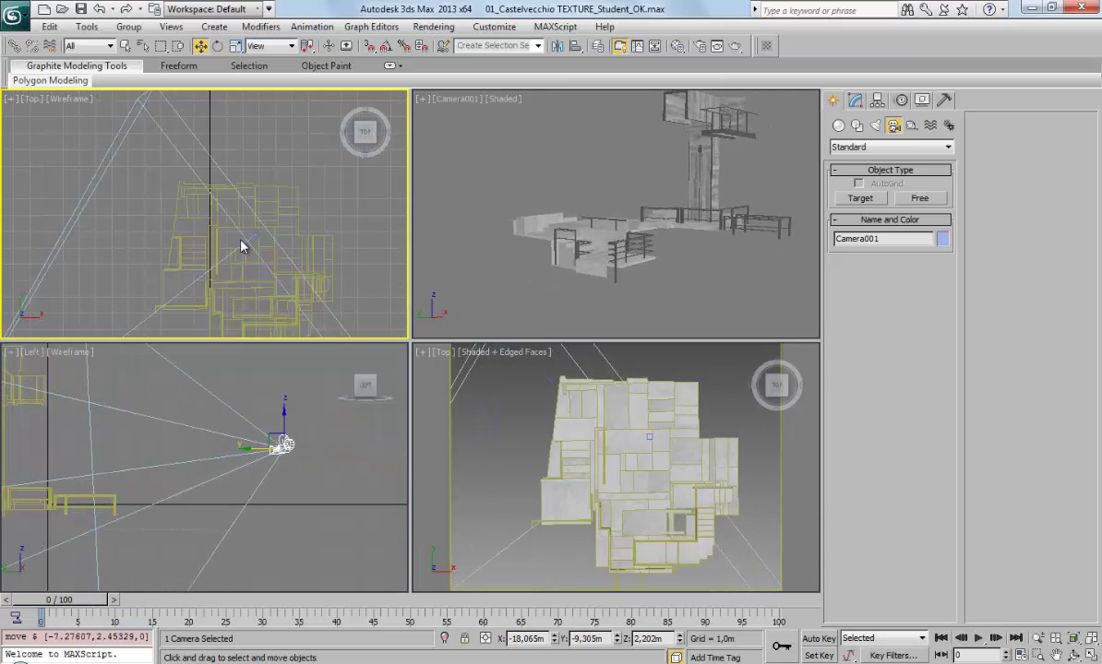
scroll(277, 254, up, 2)
scroll(199, 220, up, 2)
Step: Select Camera001.Target and drag it to re-aim the camera at the terraces and tower
click(153, 184)
scroll(154, 184, down, 4)
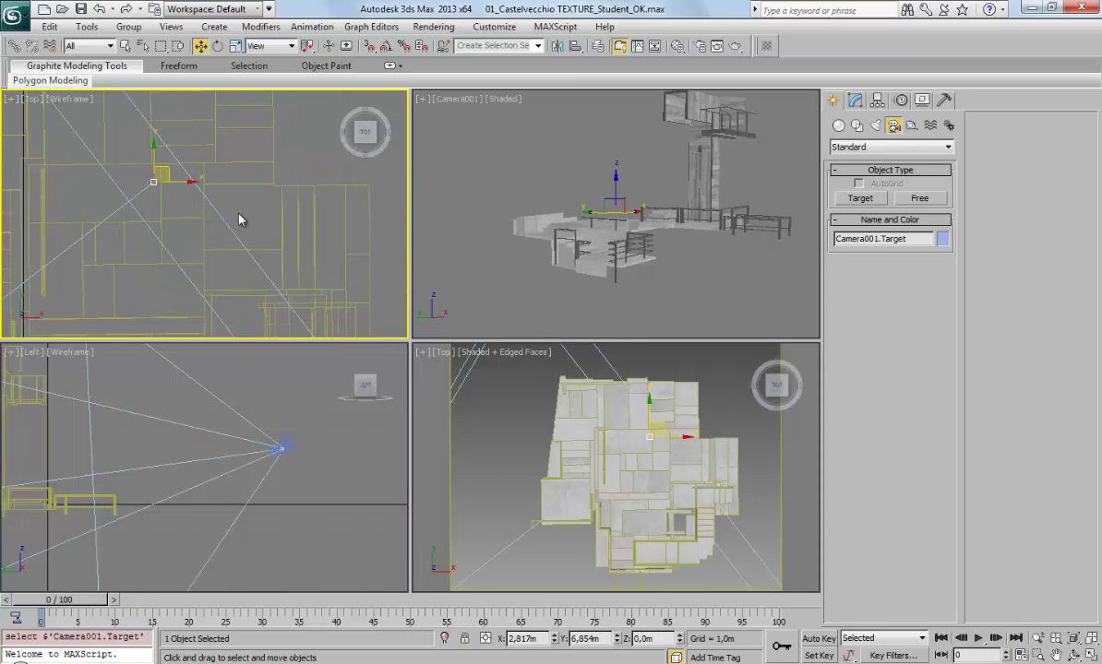
scroll(241, 217, up, 1)
scroll(287, 227, up, 1)
scroll(188, 204, up, 1)
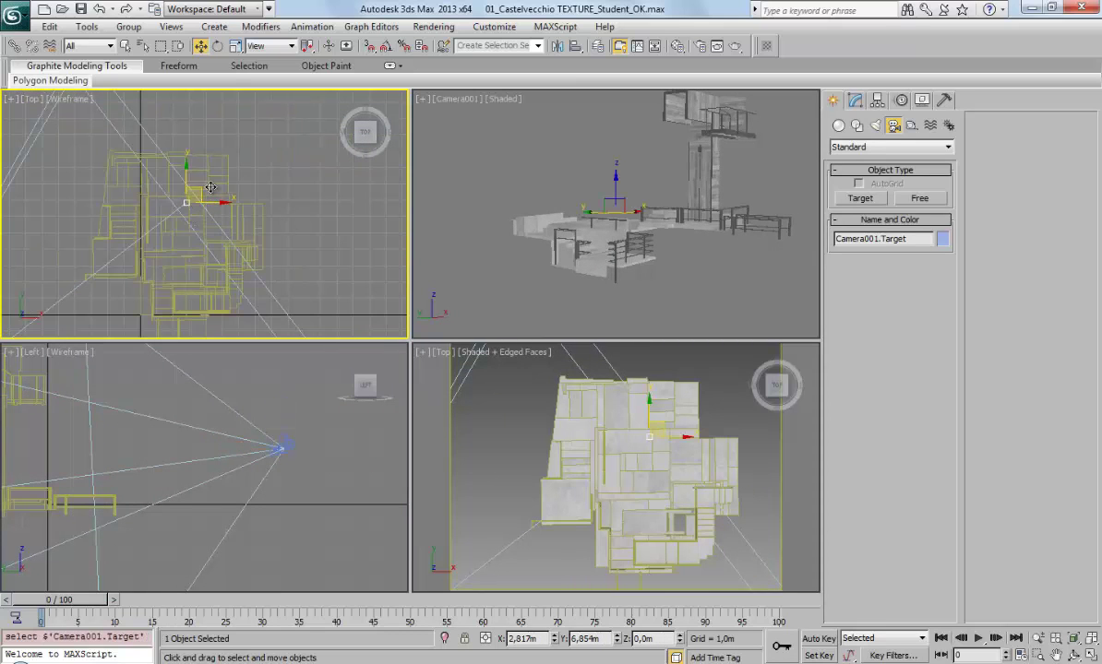
mouse_move(188, 205)
mouse_down()
mouse_move(202, 268)
mouse_move(235, 160)
mouse_move(231, 201)
mouse_up()
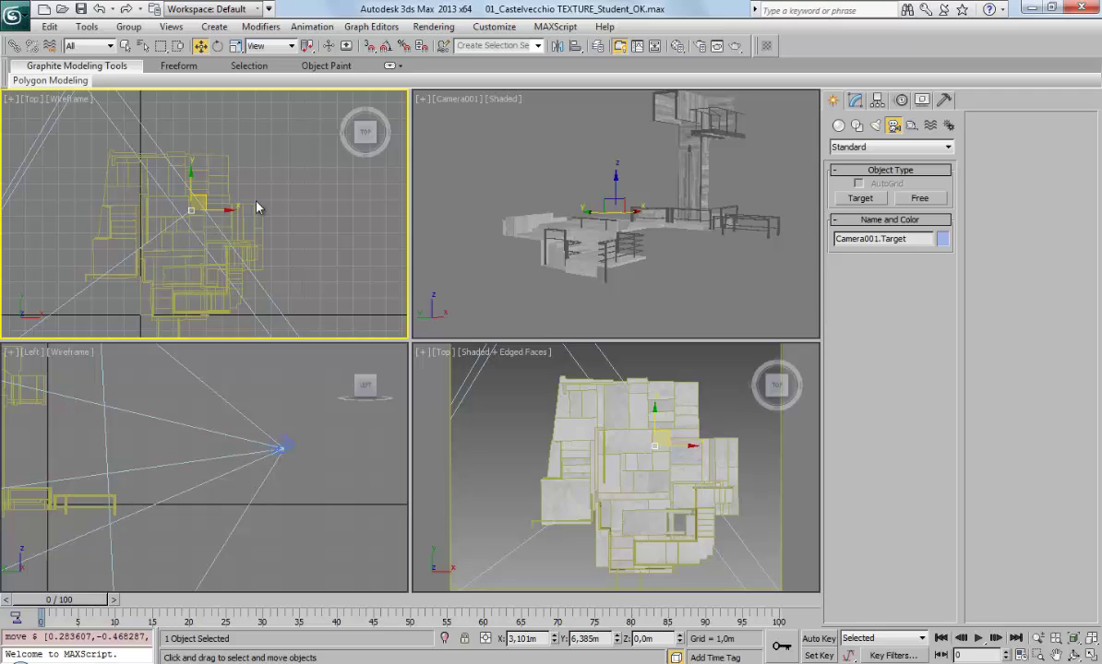
Step: Zoom and pan the plan, then reselect the target and nudge it to refine the aim
click(287, 251)
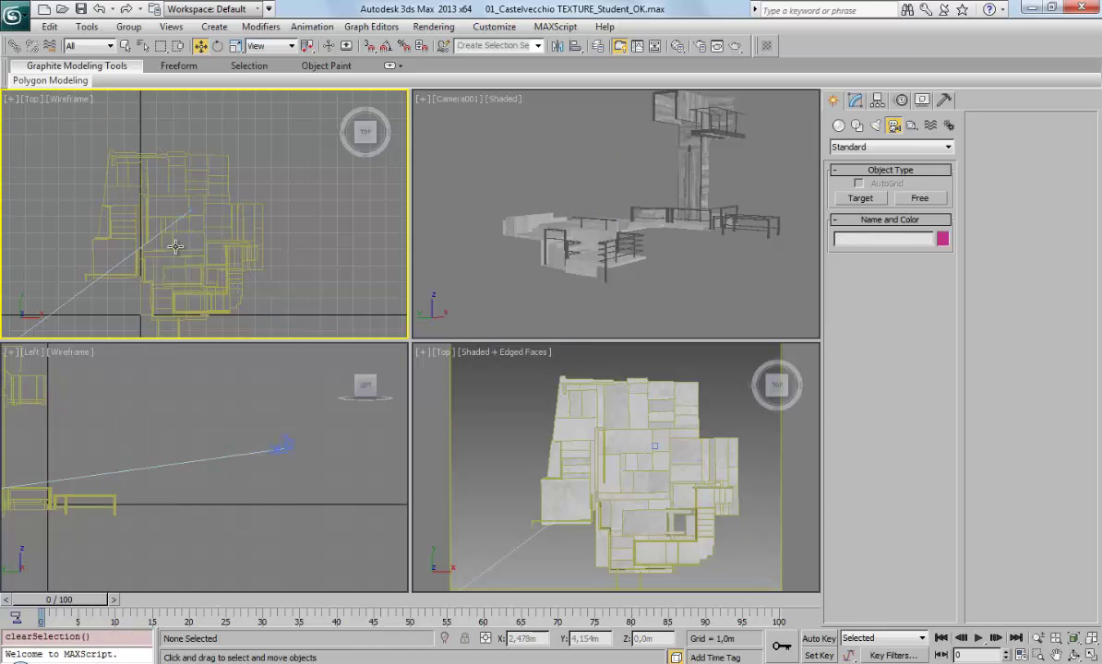
scroll(180, 247, up, 3)
scroll(222, 236, up, 3)
scroll(275, 245, up, 2)
scroll(207, 263, up, 2)
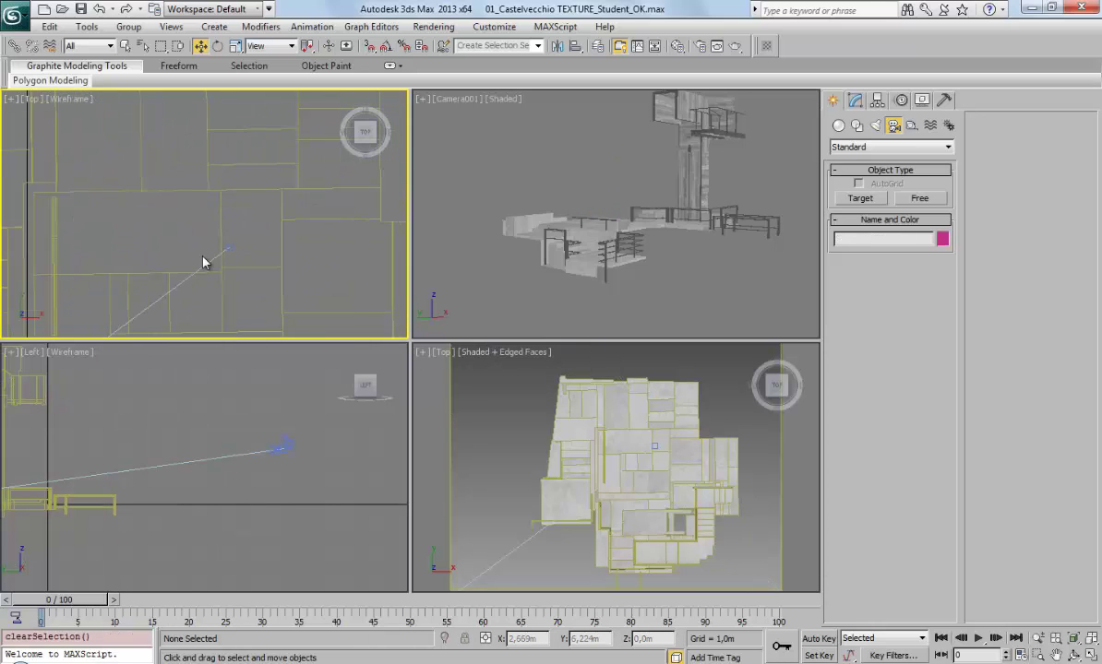
mouse_move(275, 271)
middle_down()
mouse_move(293, 123)
mouse_move(228, 154)
middle_up()
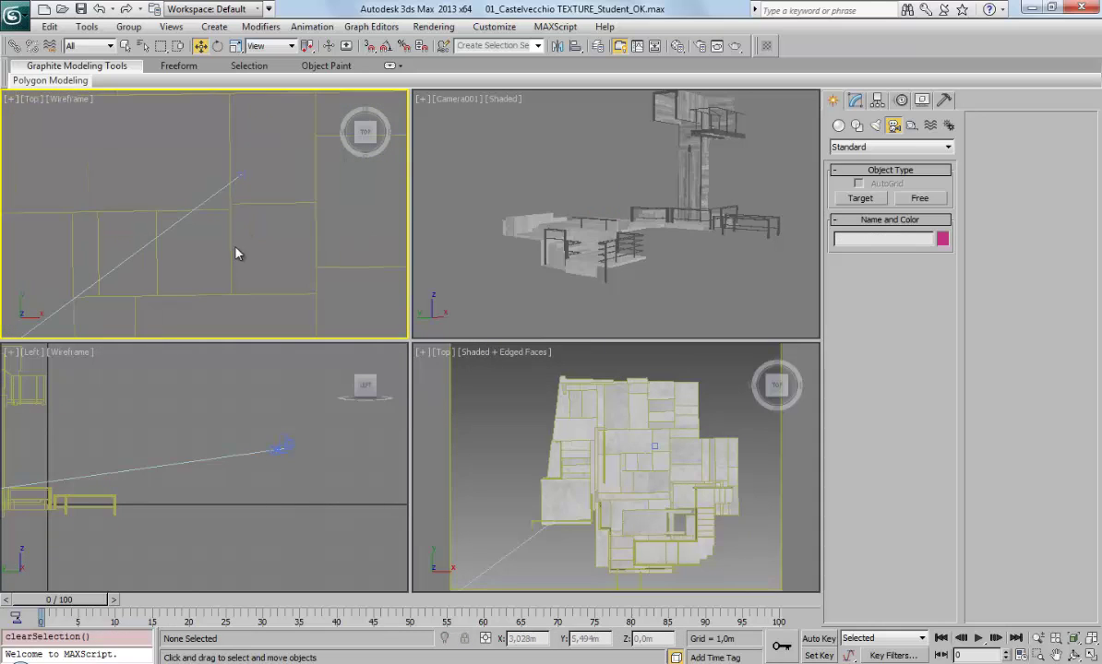
click(240, 176)
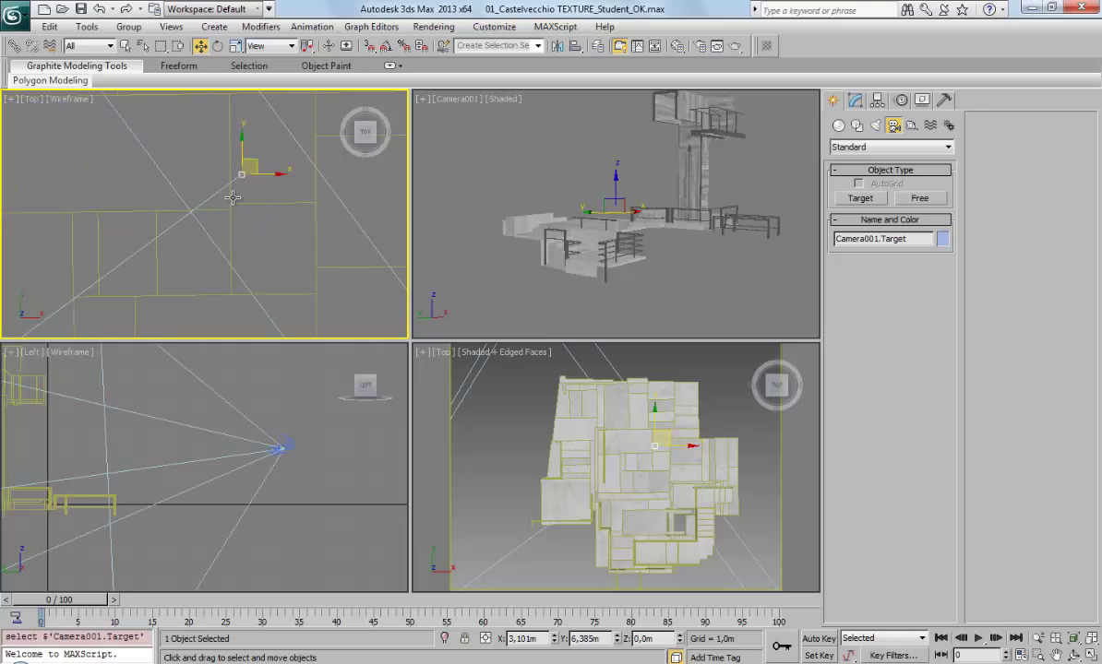
mouse_move(254, 168)
mouse_down()
mouse_move(235, 160)
mouse_move(240, 202)
mouse_up()
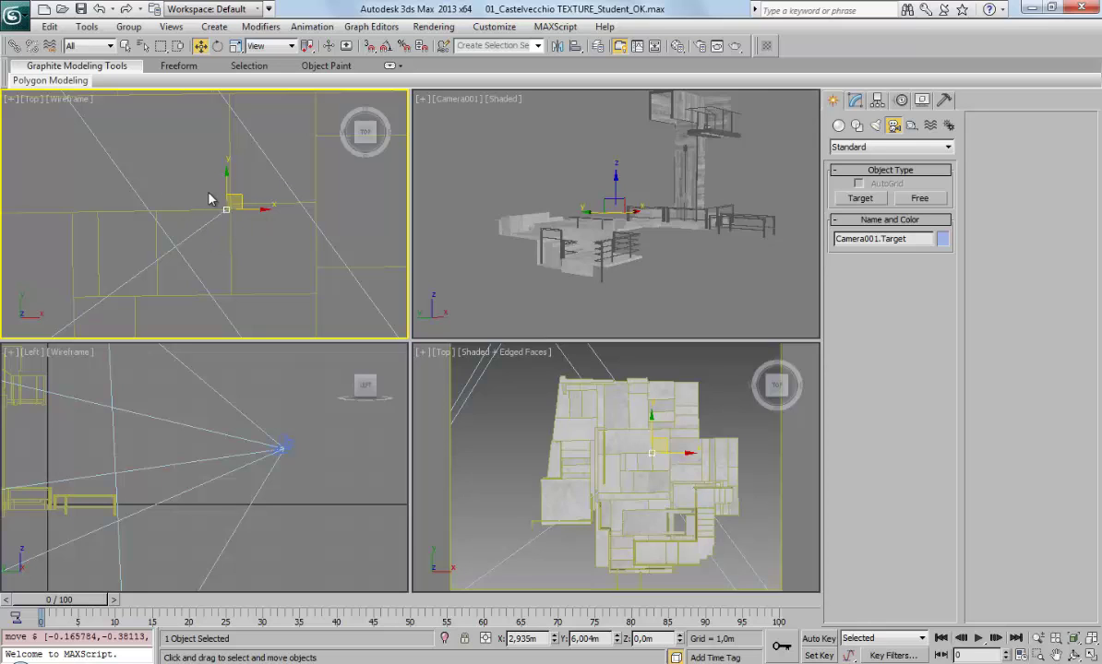
click(188, 174)
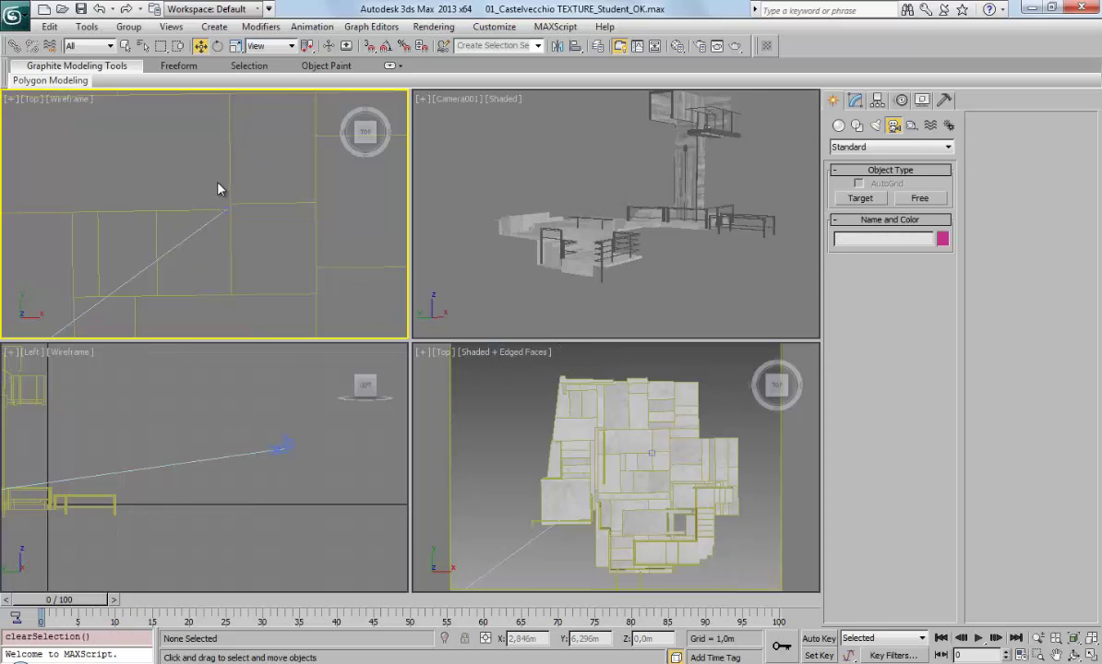
Step: Pick Camera001.Target from the Select From Scene list filtered to cameras
click(142, 51)
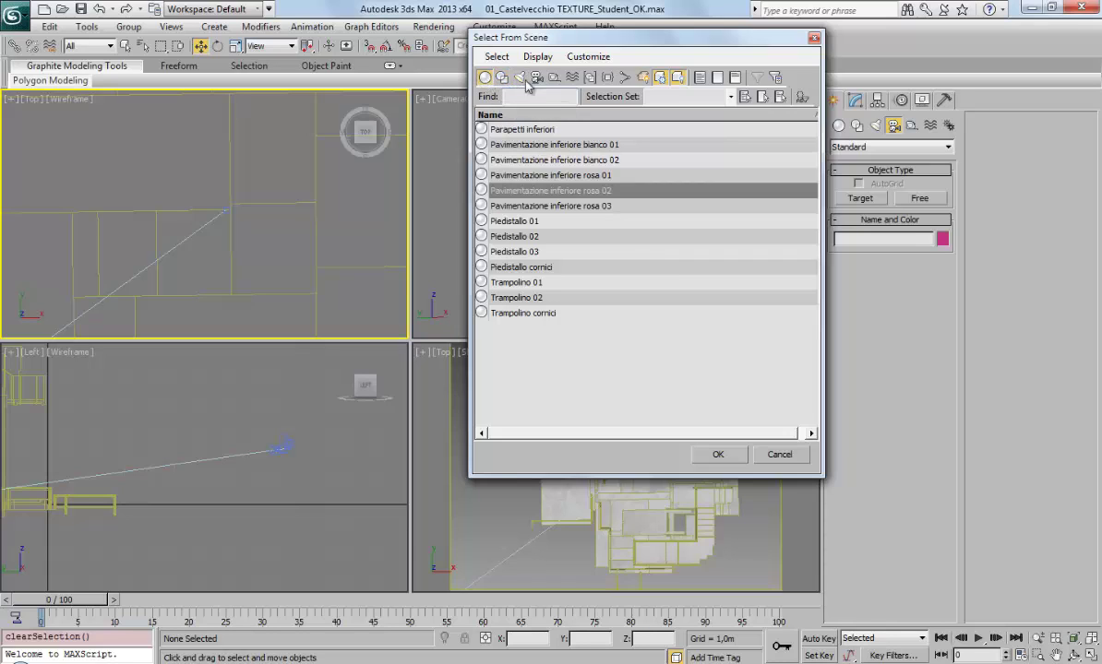
click(534, 79)
click(535, 79)
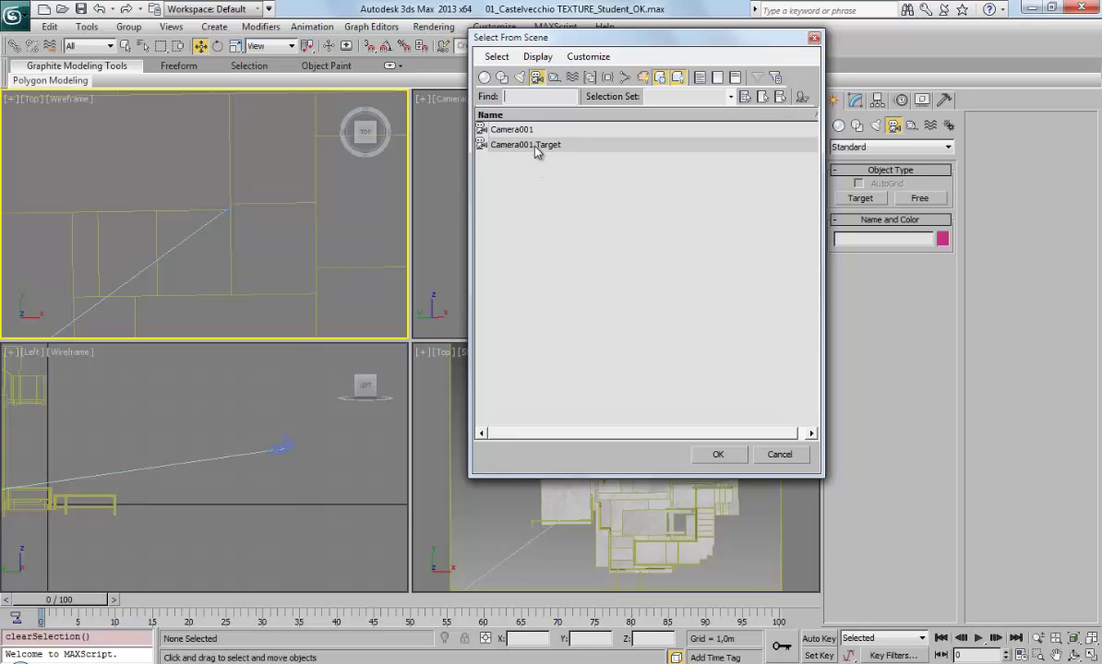
double_click(538, 145)
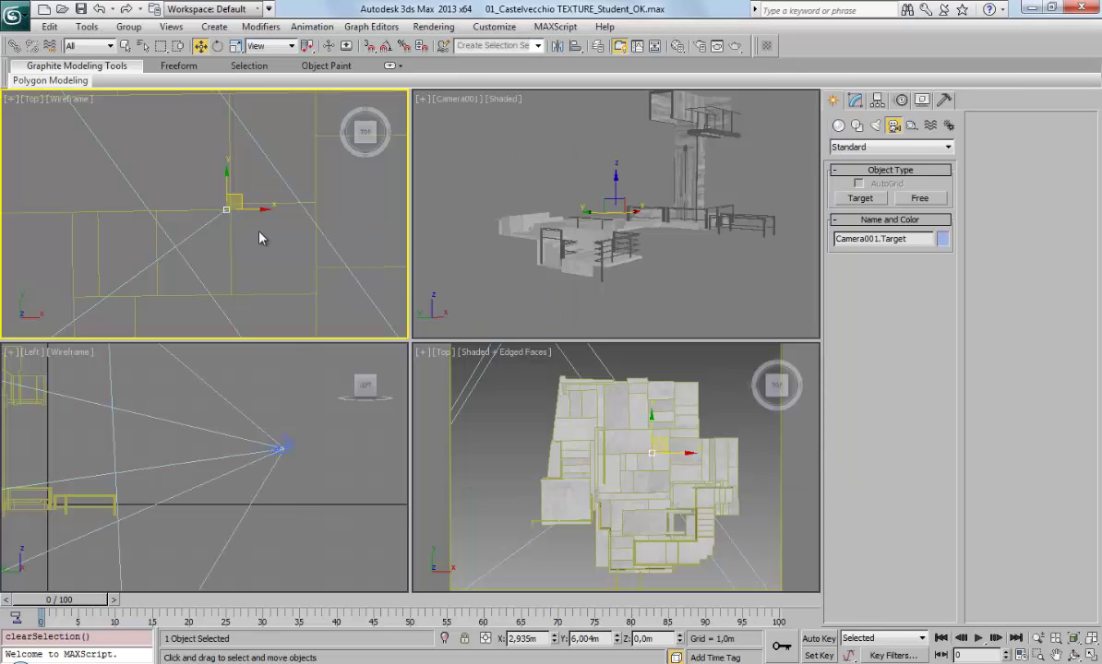
Step: Zoom out the Top view and drag Camera001's target to about X 4,069, Y 4,612, Z 1,137 m
scroll(259, 239, down, 2)
scroll(288, 132, down, 2)
scroll(282, 204, down, 2)
scroll(307, 217, down, 3)
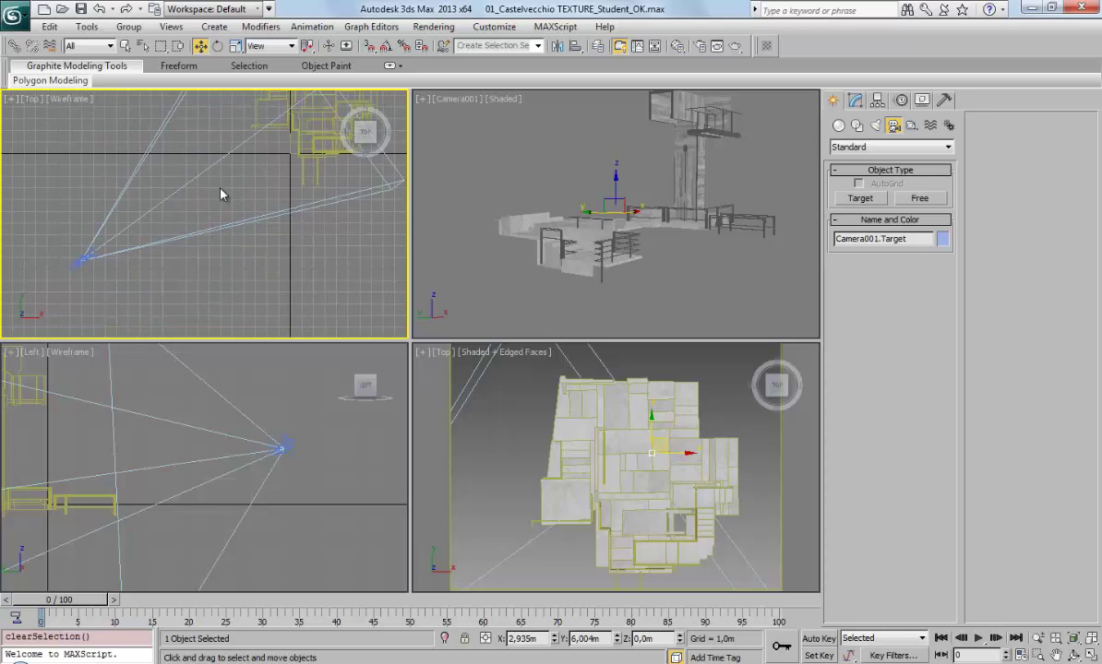
middle_drag(191, 240, 118, 246)
mouse_move(545, 236)
middle_down()
mouse_move(498, 257)
mouse_move(508, 264)
middle_up()
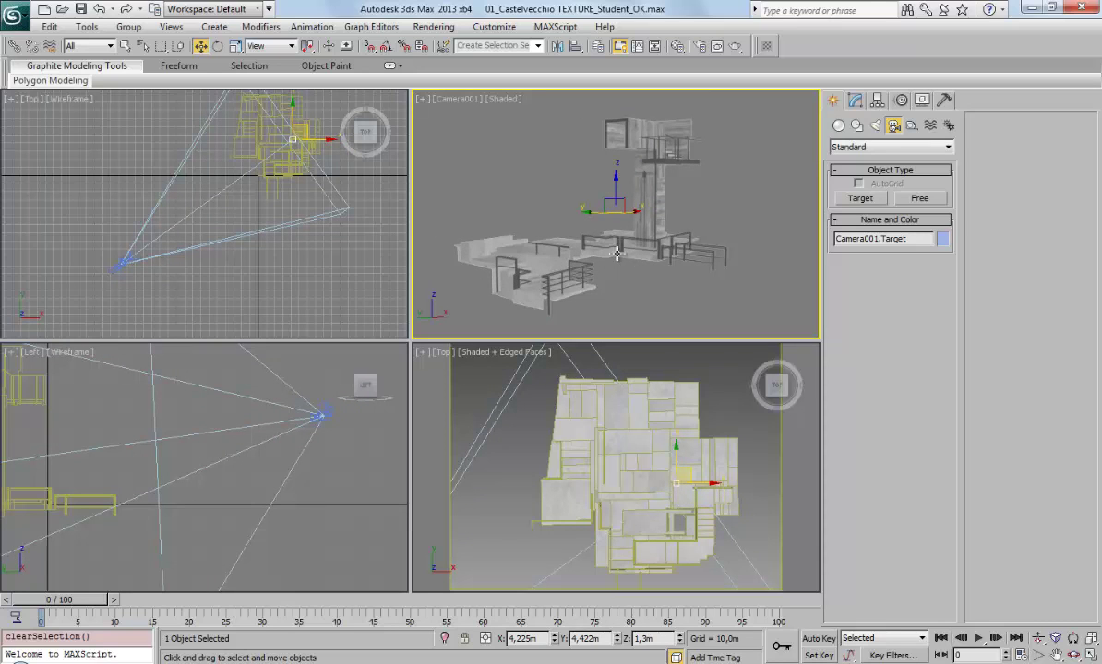
middle_drag(614, 252, 621, 251)
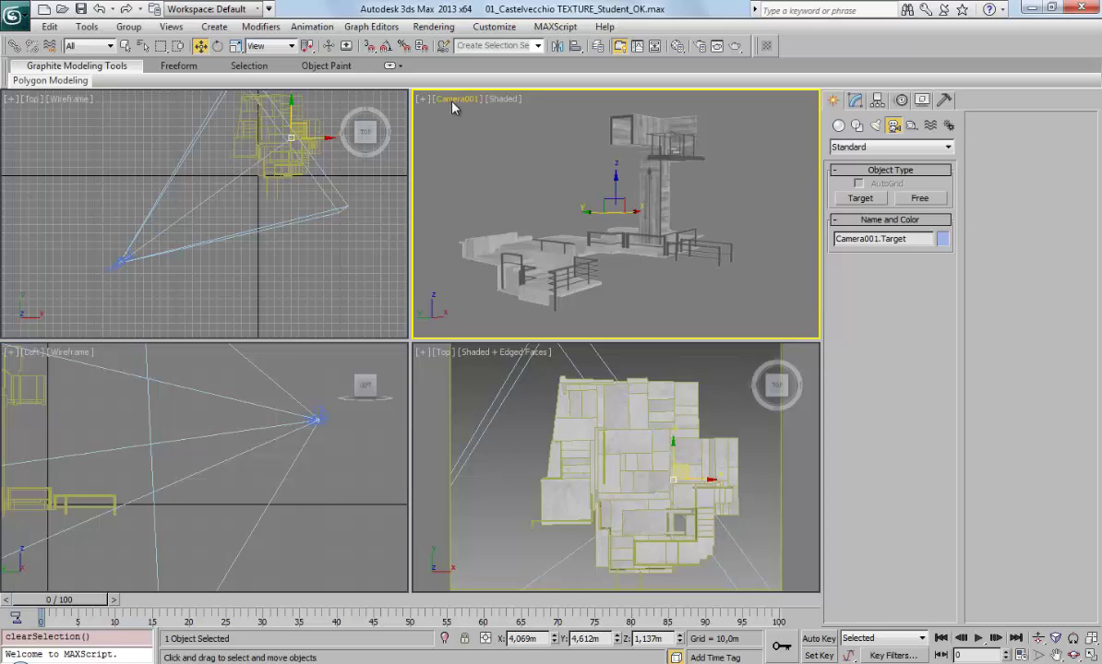
Step: Turn the Camera001 viewport into a free Perspective view with P
click(454, 99)
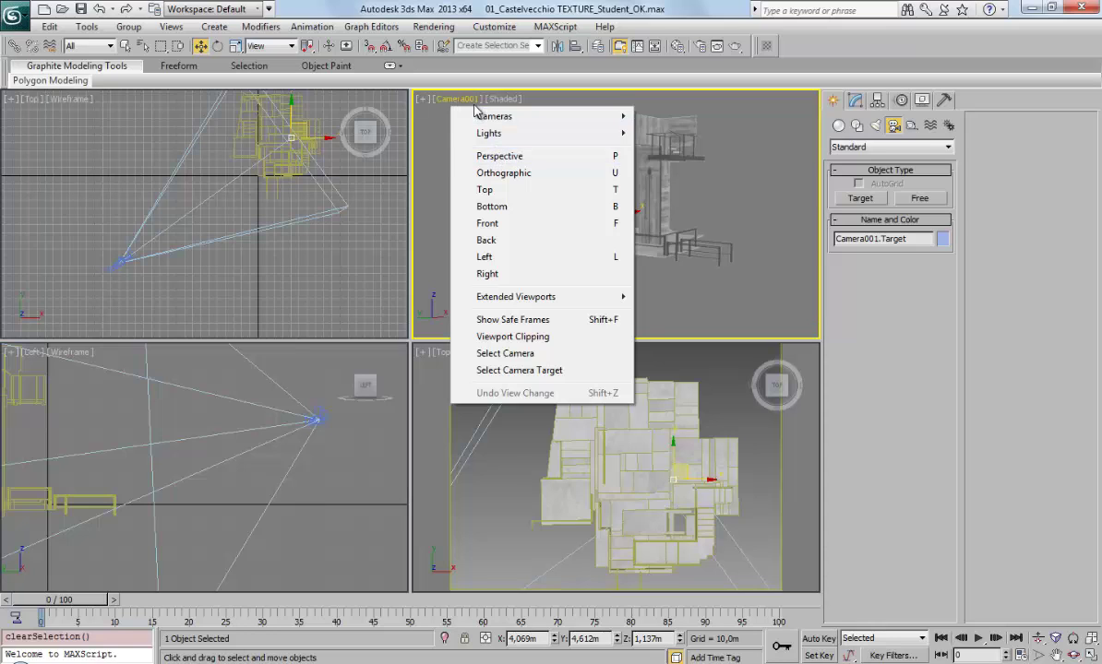
click(476, 100)
click(476, 101)
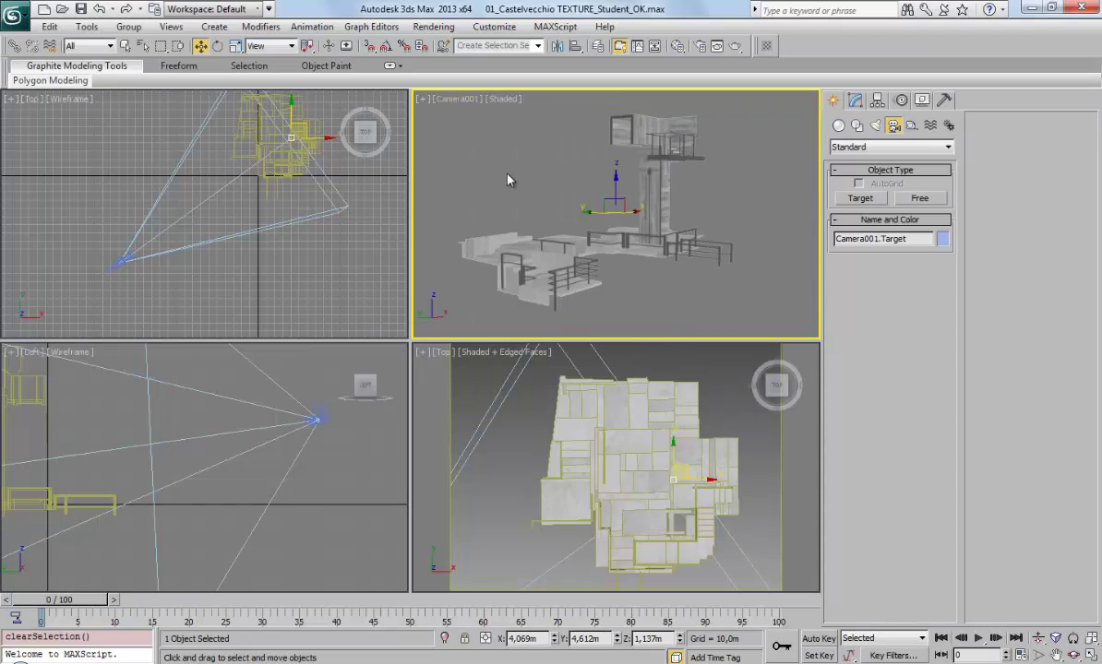
key(p)
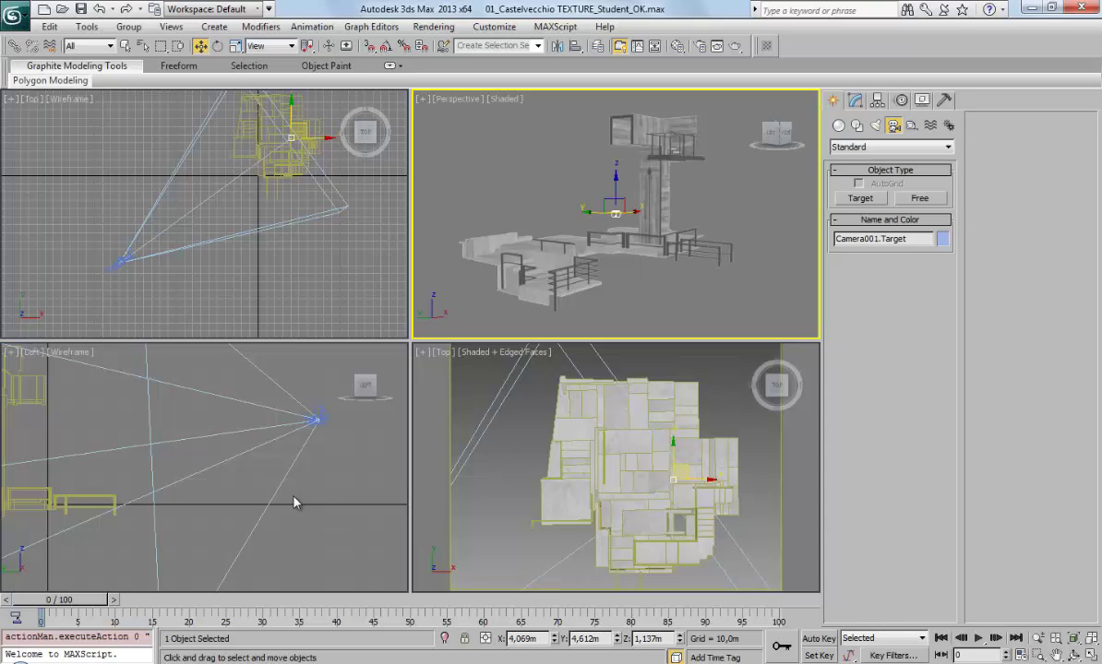
Step: Select Camera001 in the Left view and drag it slightly down to X -16,931, Y -10,419, Z 3,093 m
click(316, 420)
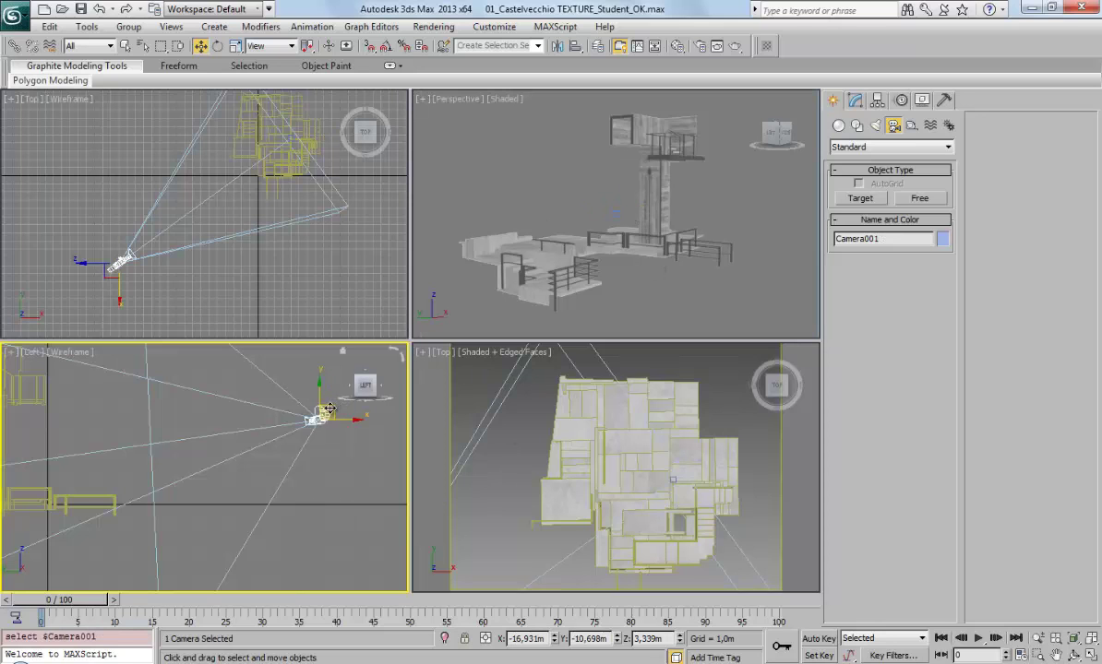
mouse_move(329, 400)
mouse_down()
mouse_move(305, 407)
mouse_move(320, 424)
mouse_up()
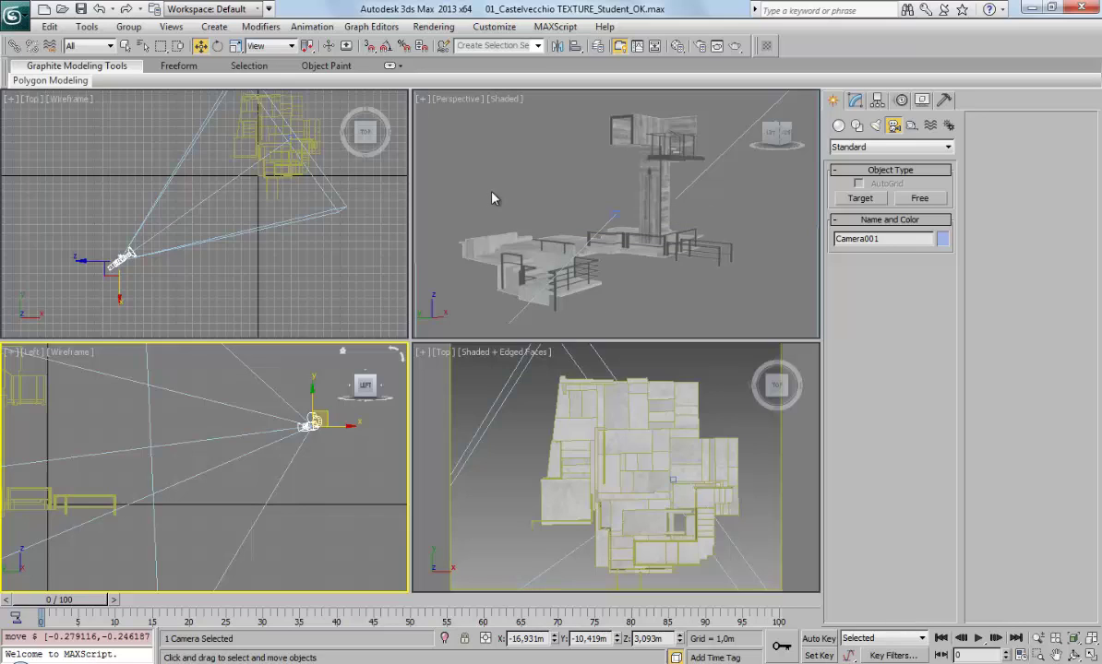
Step: Switch the Perspective viewport to Camera001 and maximize it as the single full viewport
click(464, 107)
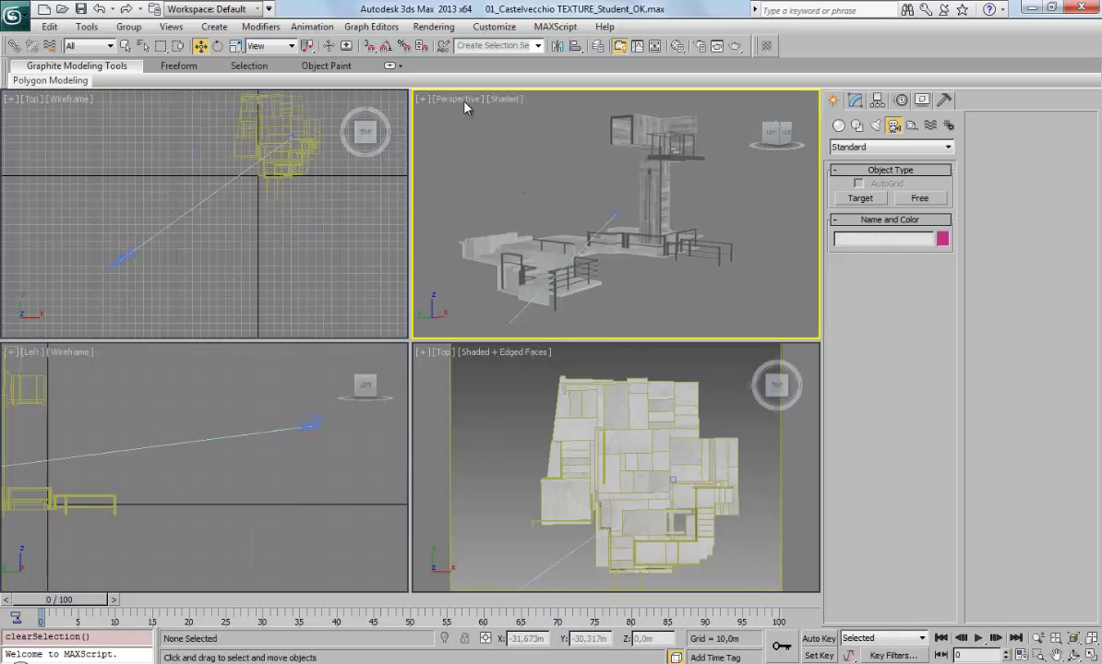
click(461, 101)
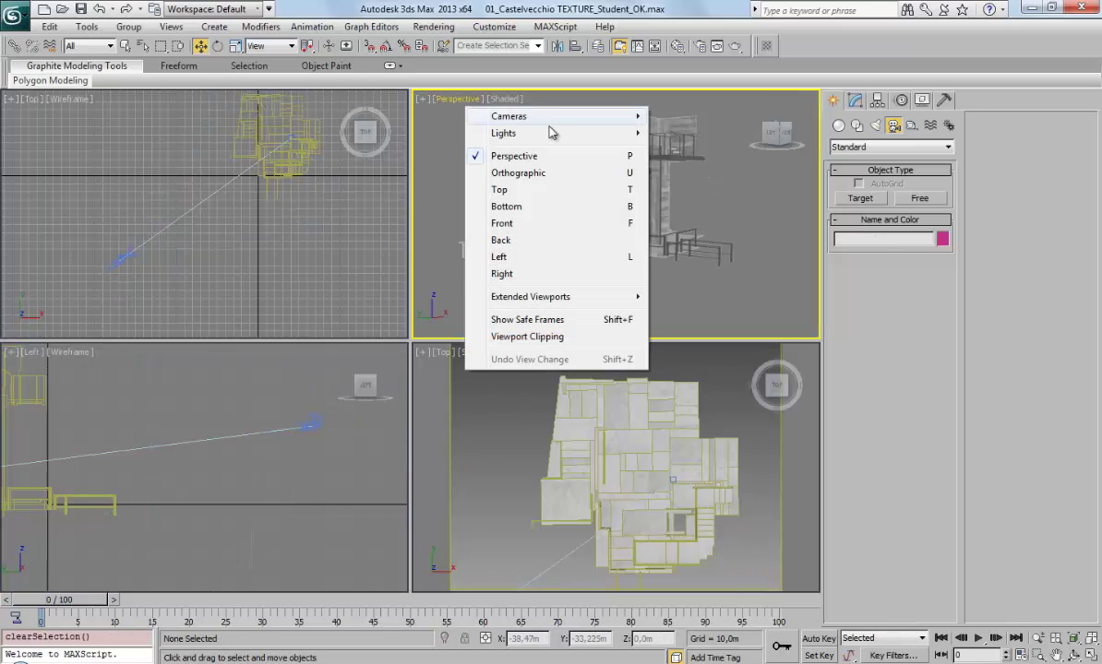
click(454, 105)
click(448, 103)
click(417, 145)
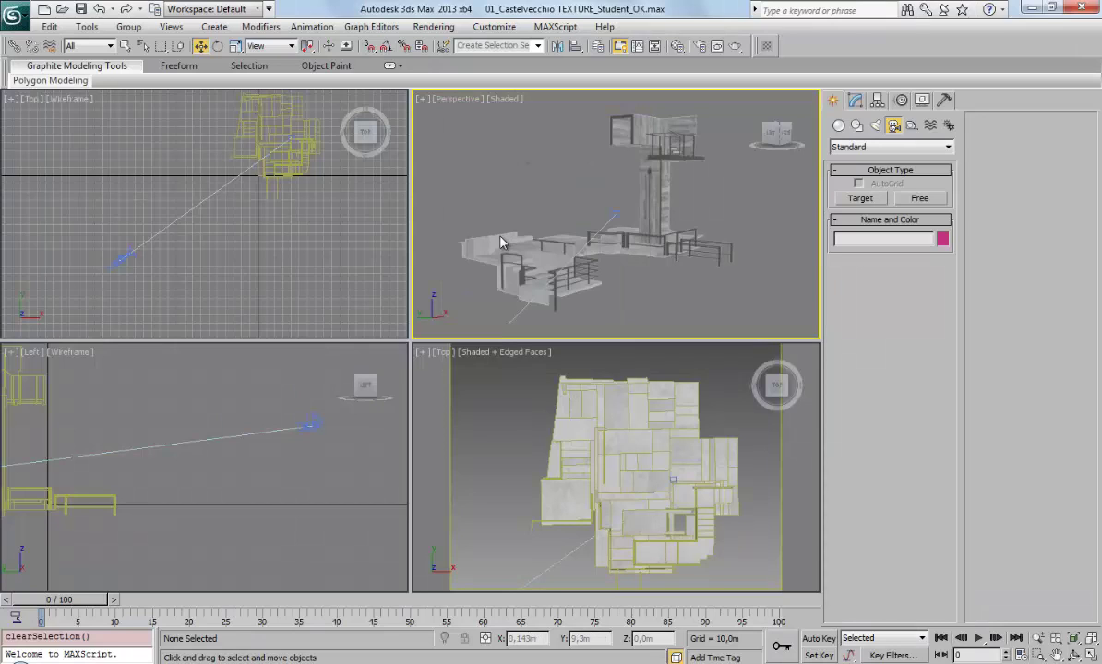
key(c)
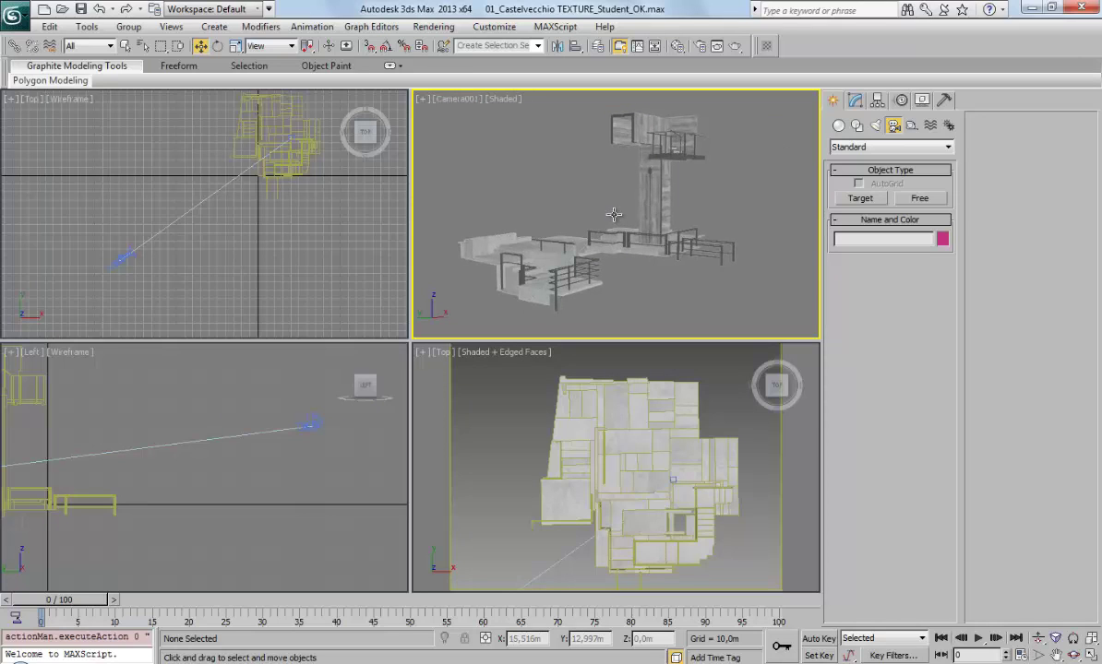
key(alt+w)
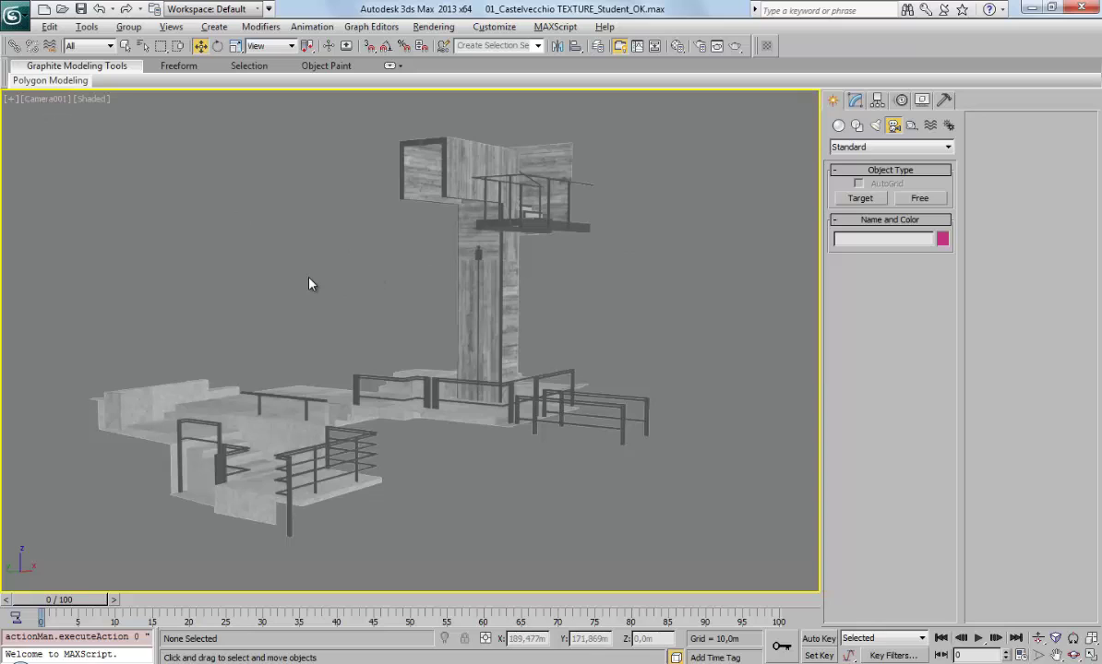
click(49, 100)
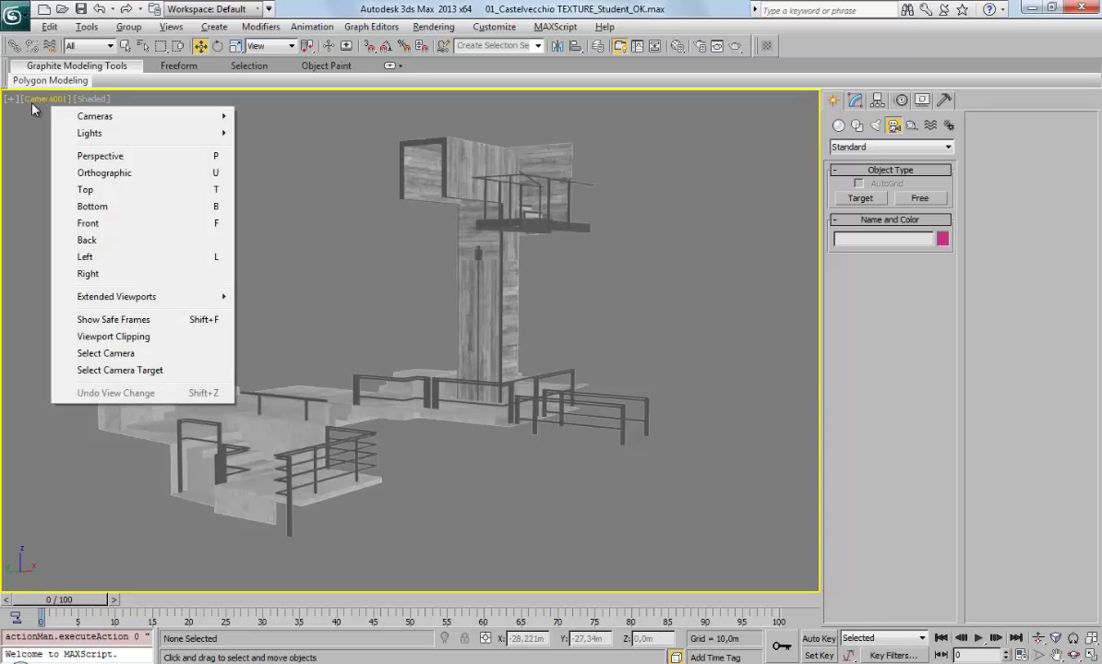
Step: Select Camera001 and apply a Camera Correction modifier from the right-click menu
click(106, 355)
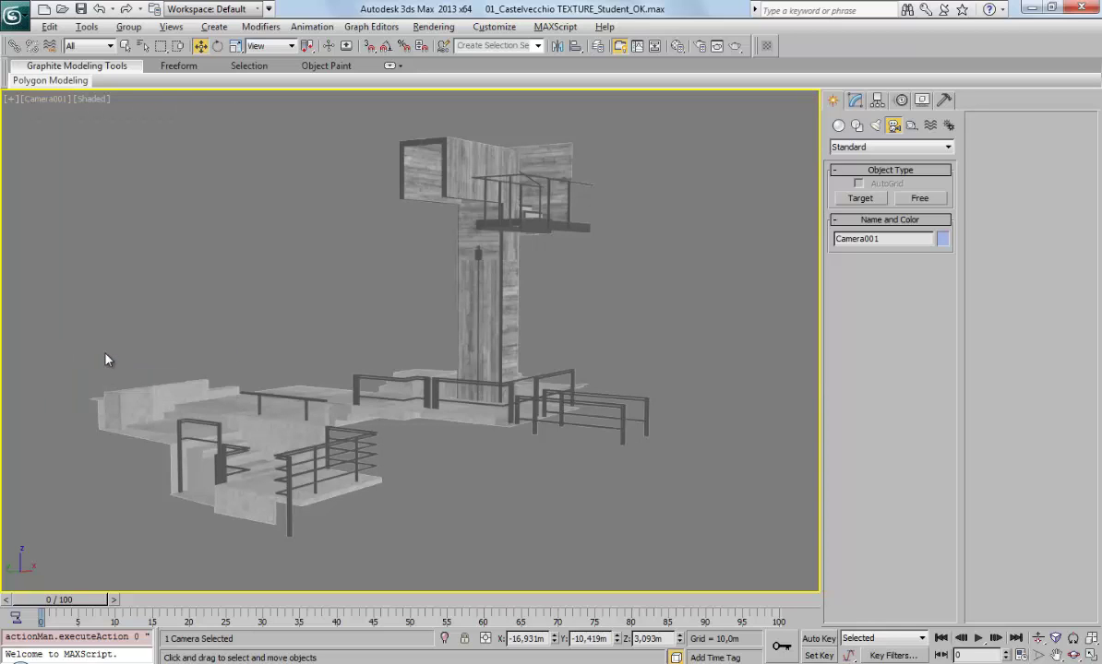
click(856, 101)
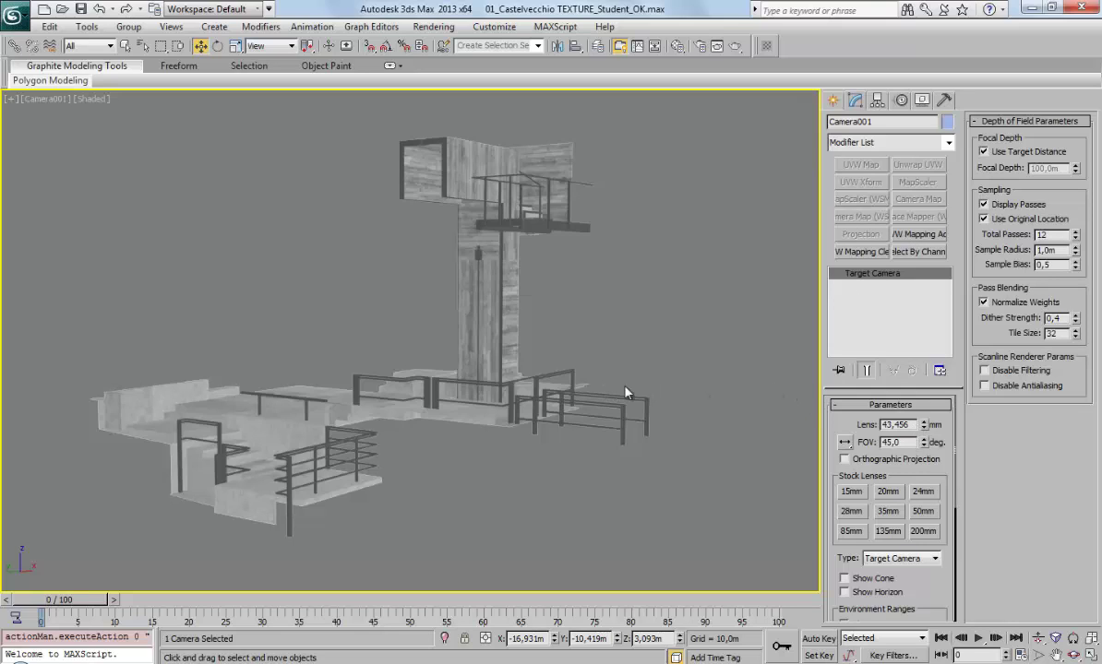
right_click(249, 297)
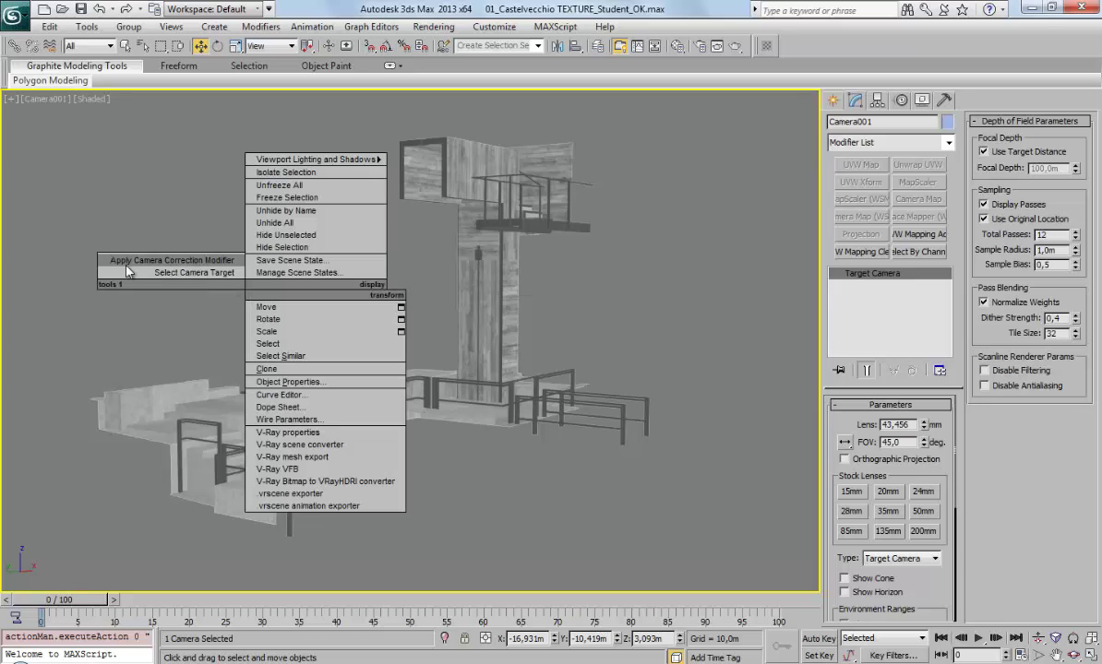
click(182, 267)
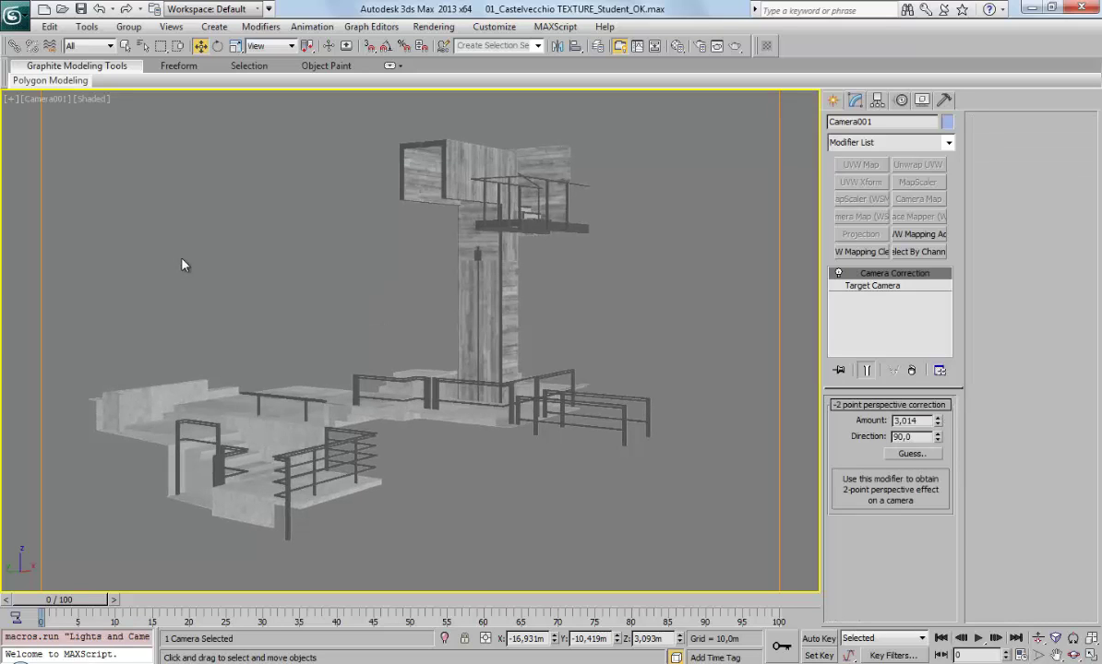
click(49, 80)
Step: Adjust the camera view, then use Guess to set 2-point Amount 3,014 and Direction 90
alt+middle_drag(645, 423, 877, 369)
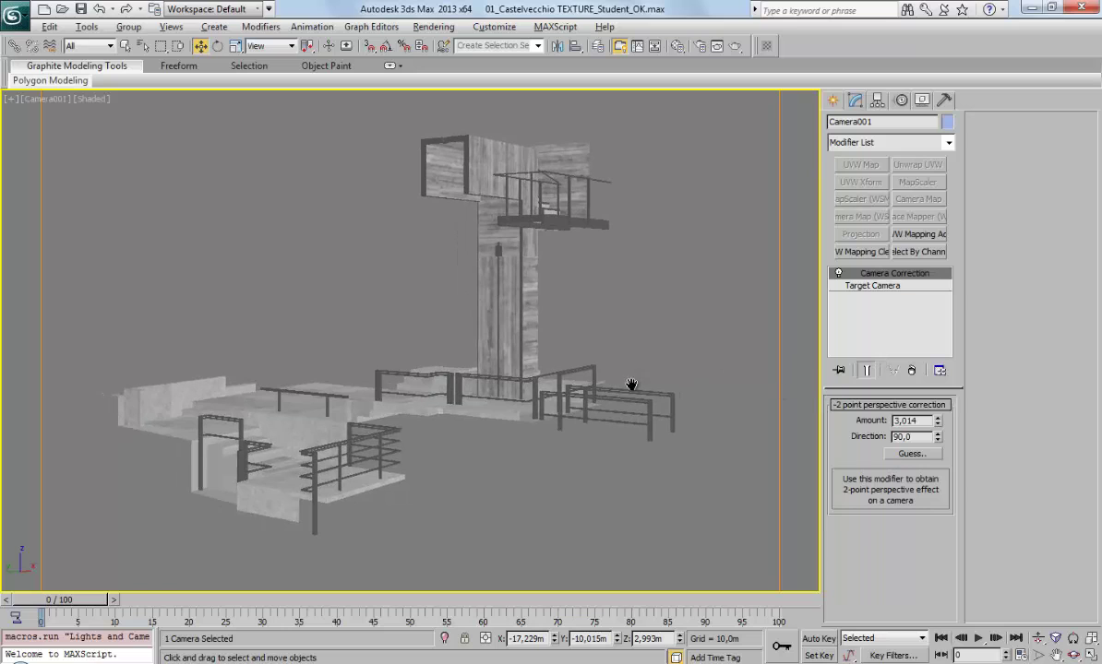
alt+middle_drag(633, 314, 748, 376)
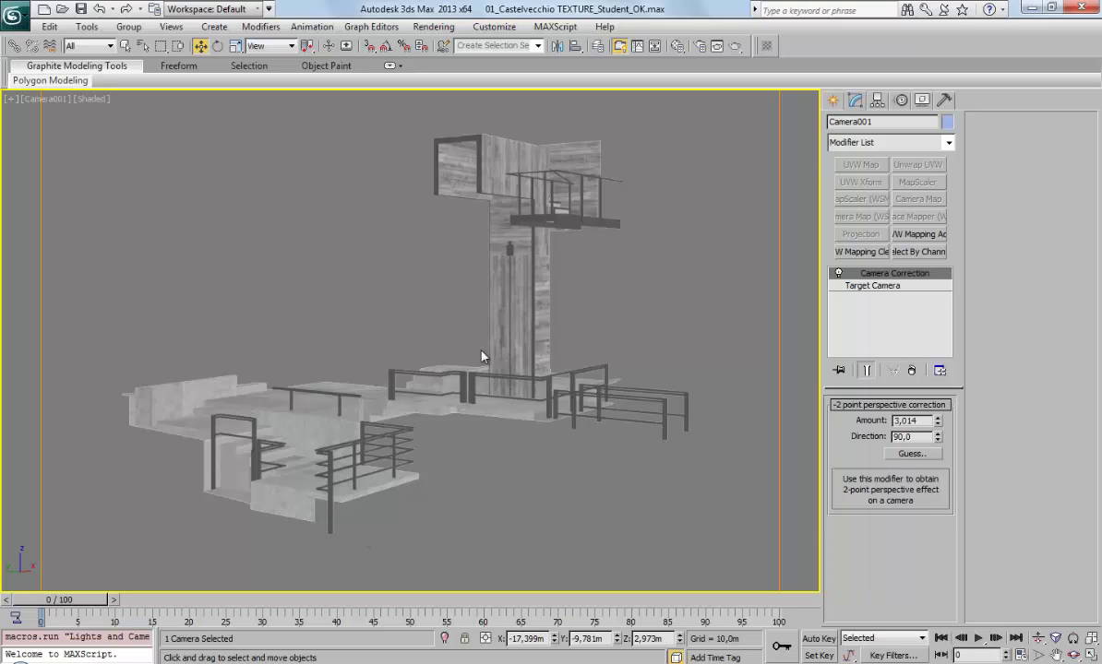
click(934, 455)
Step: Delete the Camera Correction modifier, leaving only the Target Camera in Camera001's stack
click(911, 370)
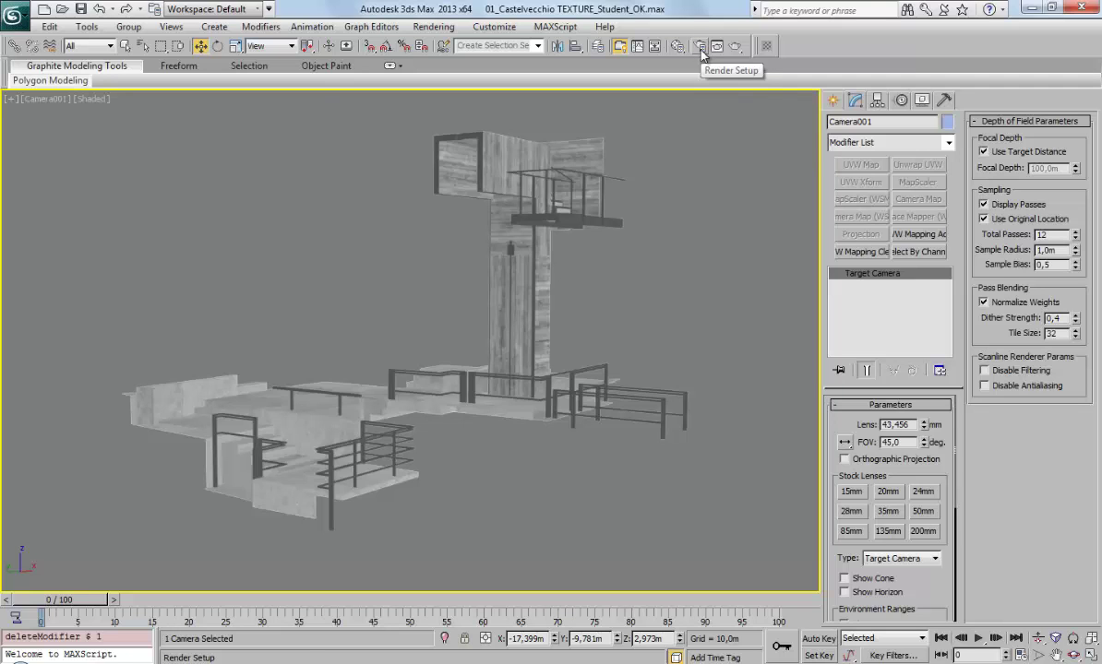
Step: In Render Setup, change the output width from 800 to 1920 and the height to 1080
click(701, 54)
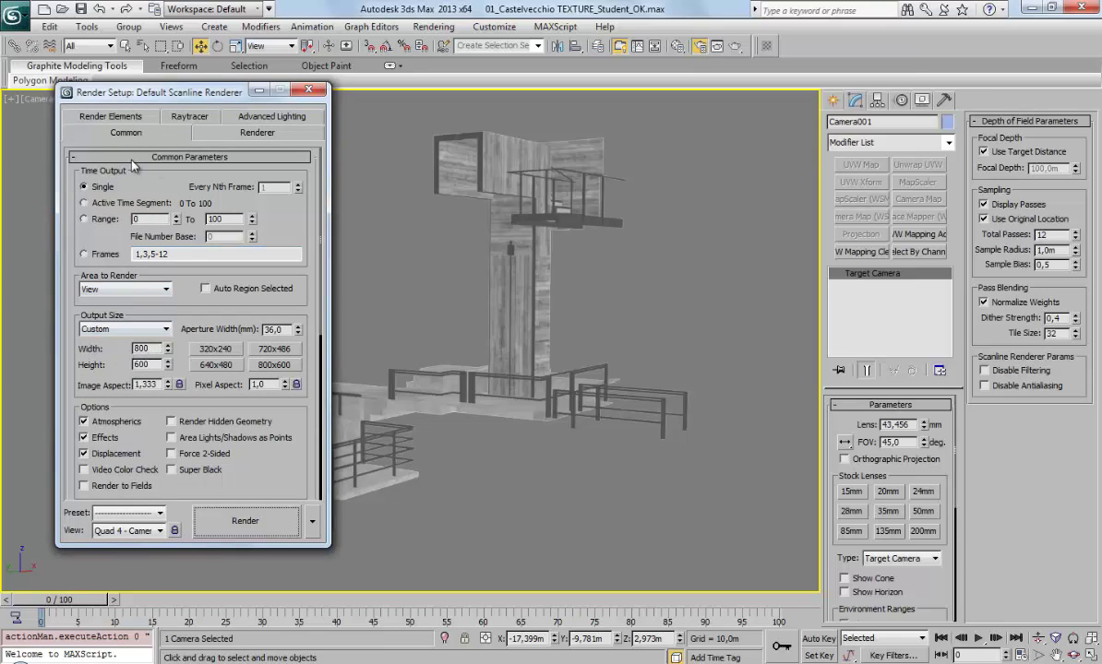
double_click(157, 349)
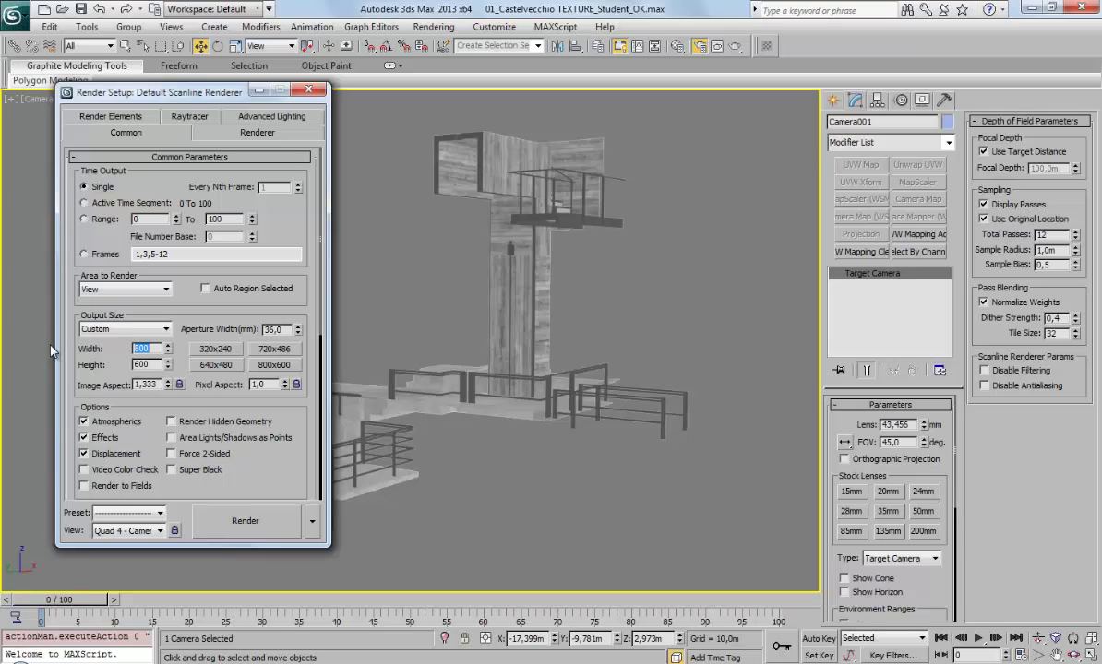
text(192)
text(0)
key(Tab)
text(108)
text(0)
key(Return)
click(314, 89)
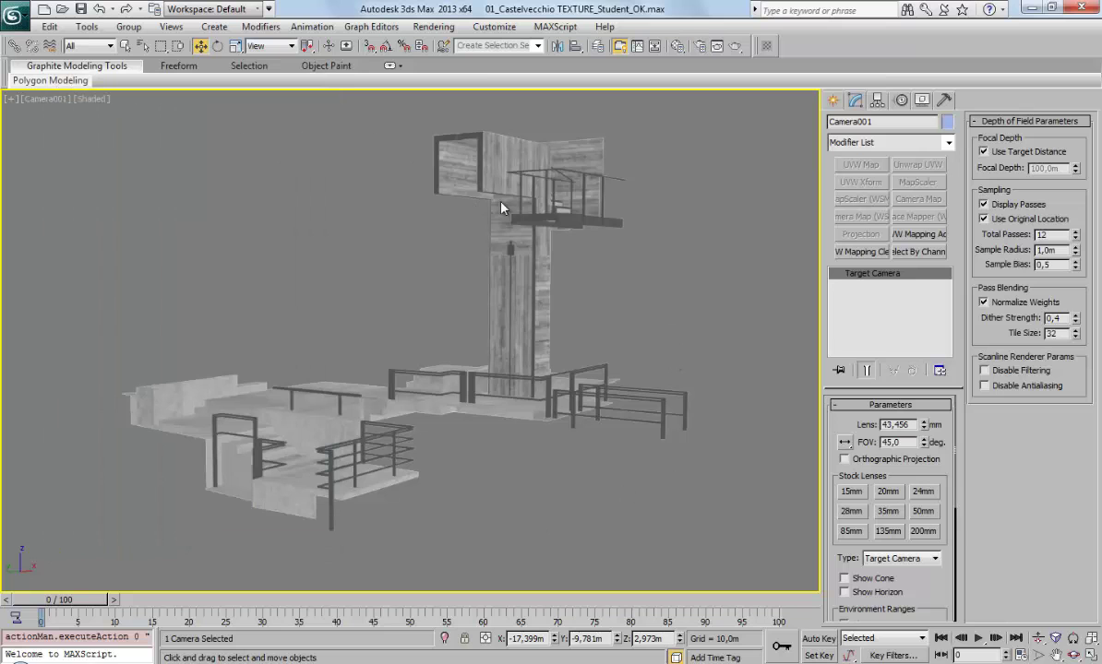
click(735, 47)
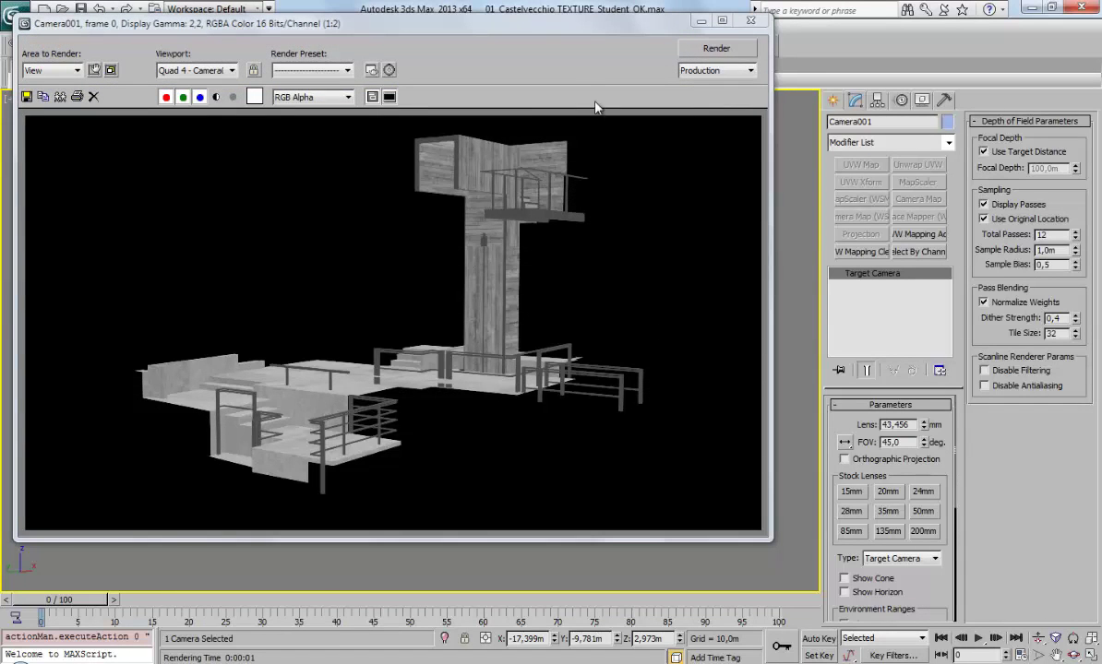
mouse_move(468, 37)
mouse_down()
mouse_move(499, 90)
mouse_move(478, 43)
mouse_up()
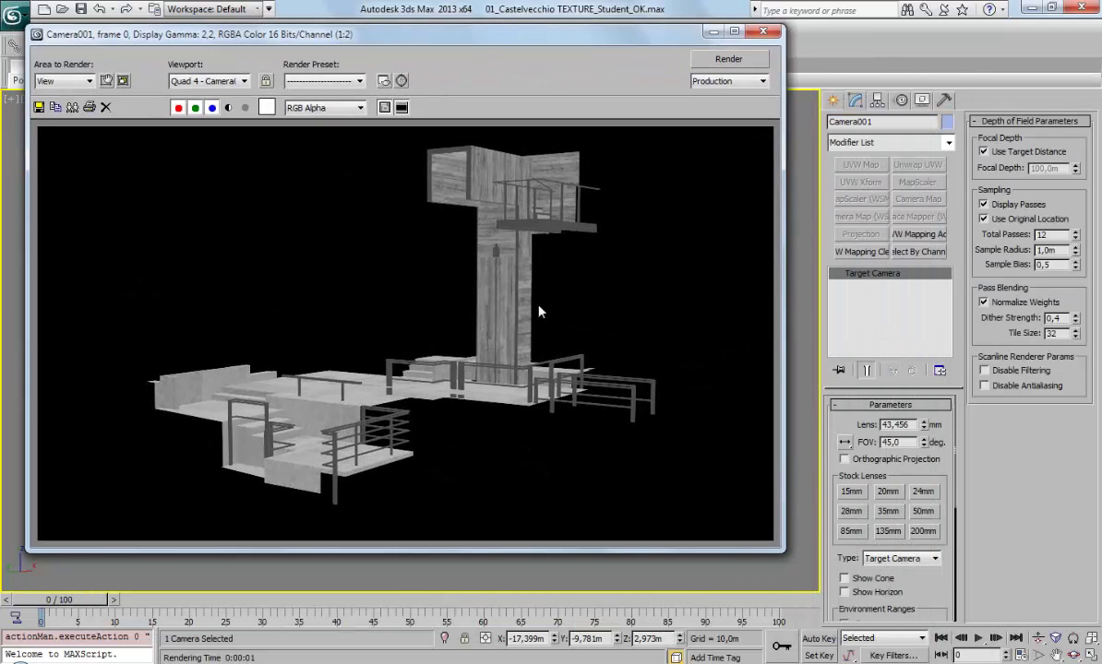
click(762, 31)
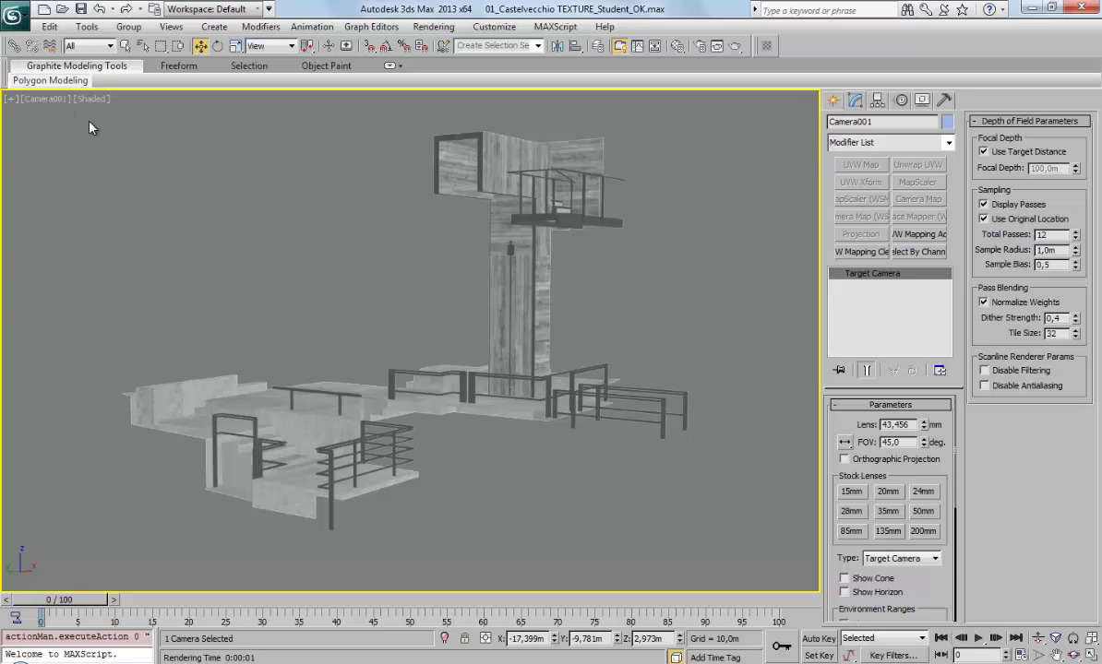
Step: Turn on Safe Frame outlines in the Camera001 viewport
click(54, 97)
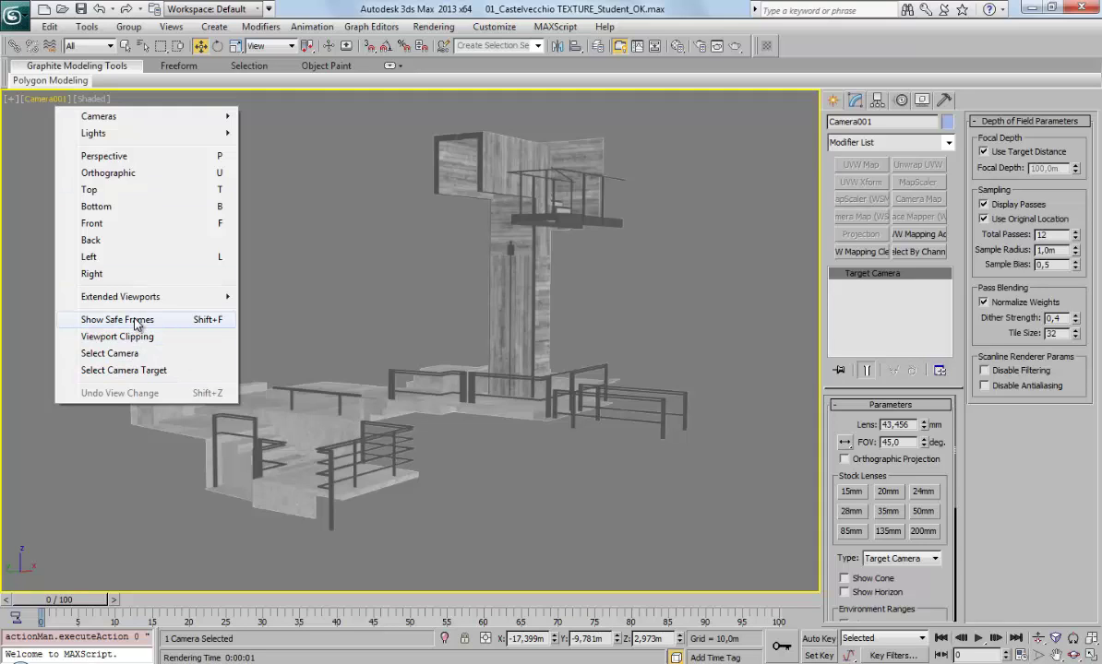
click(127, 323)
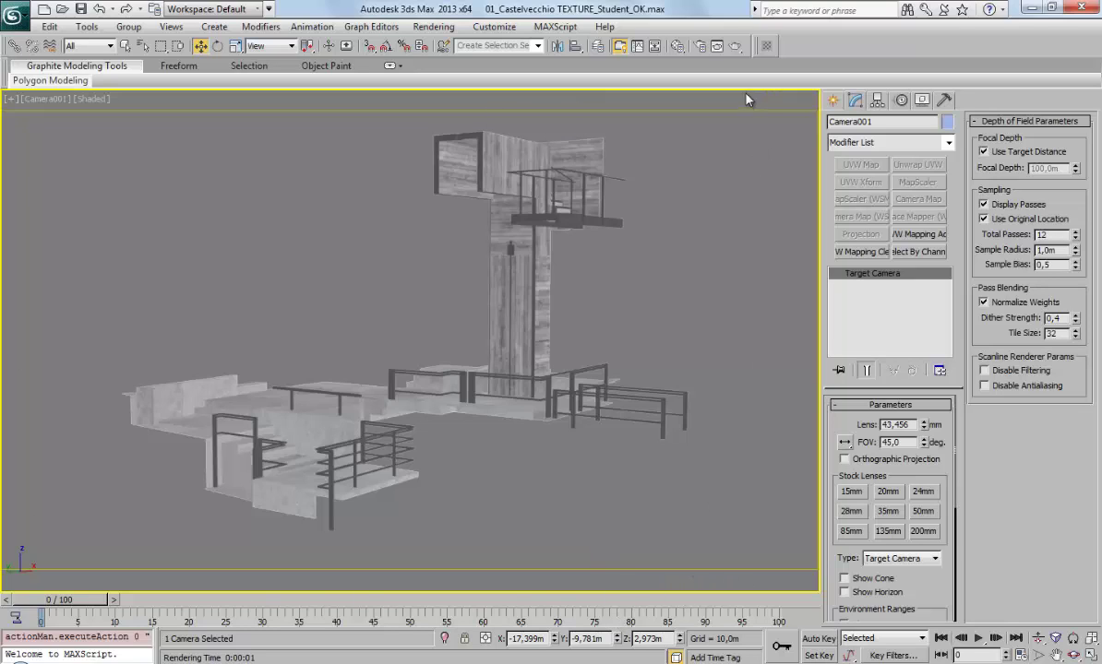
click(700, 45)
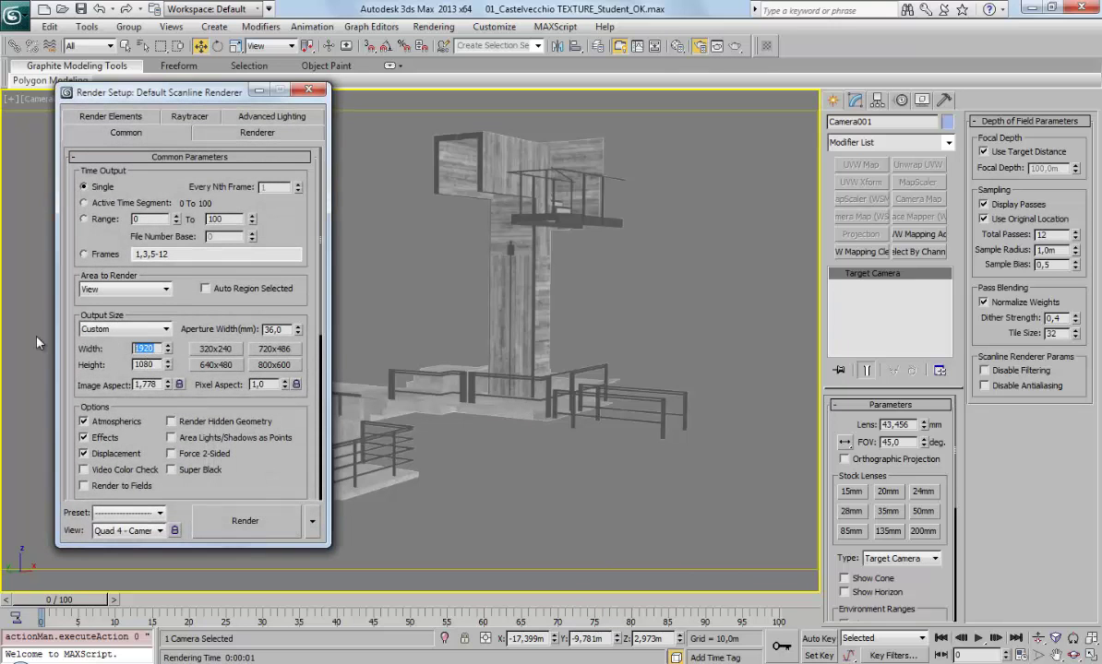
text(800)
key(Tab)
text(800)
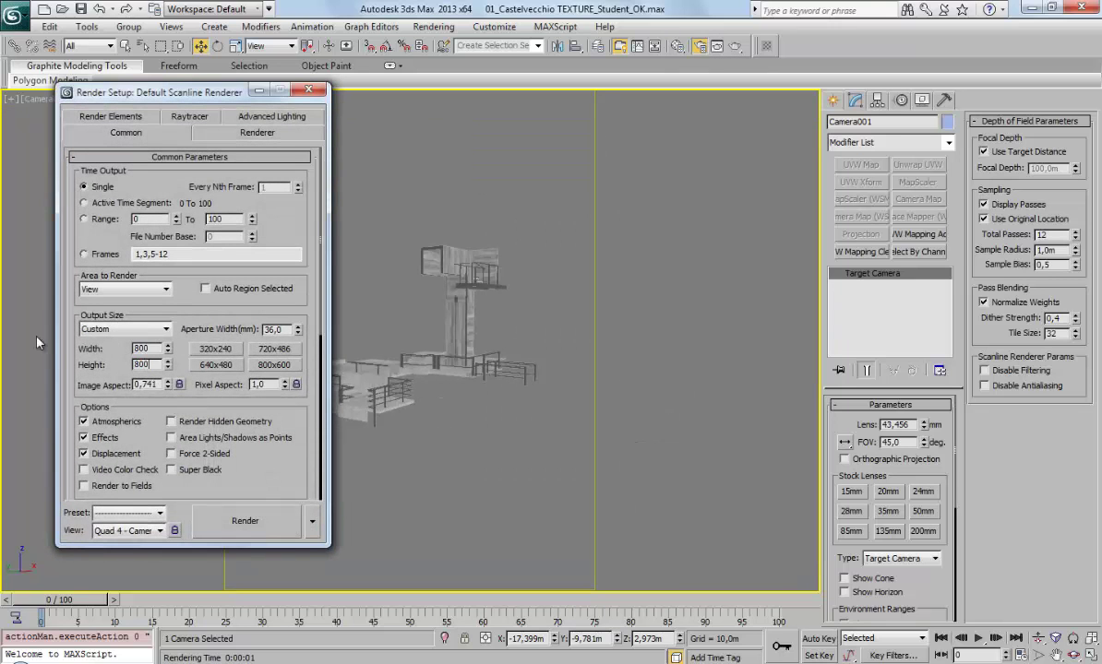
key(Return)
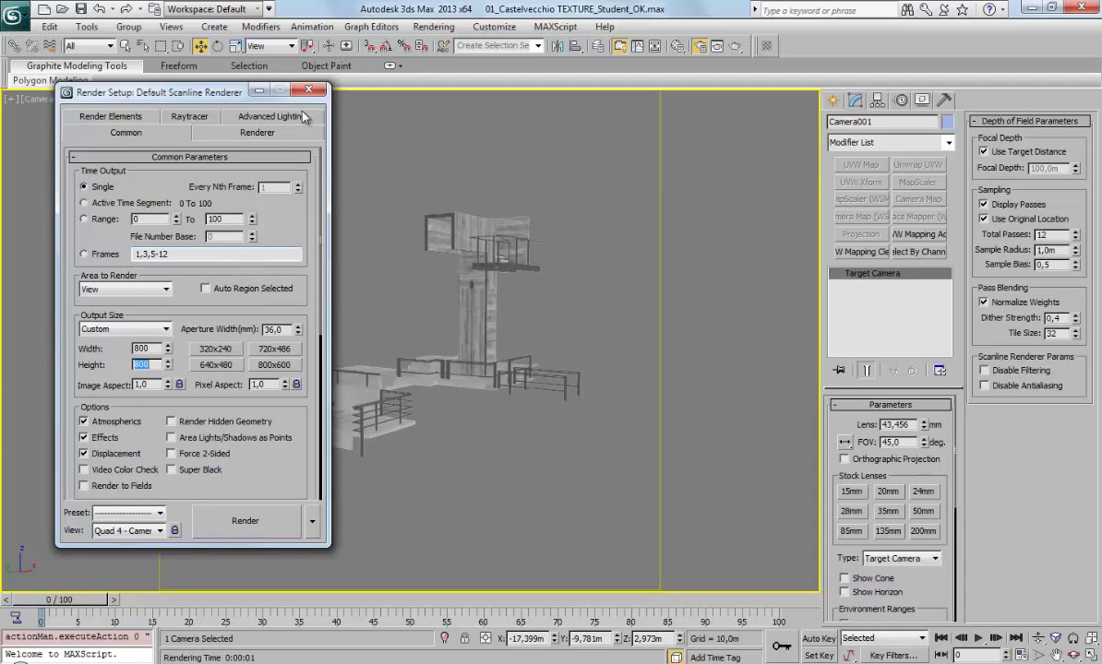
click(308, 90)
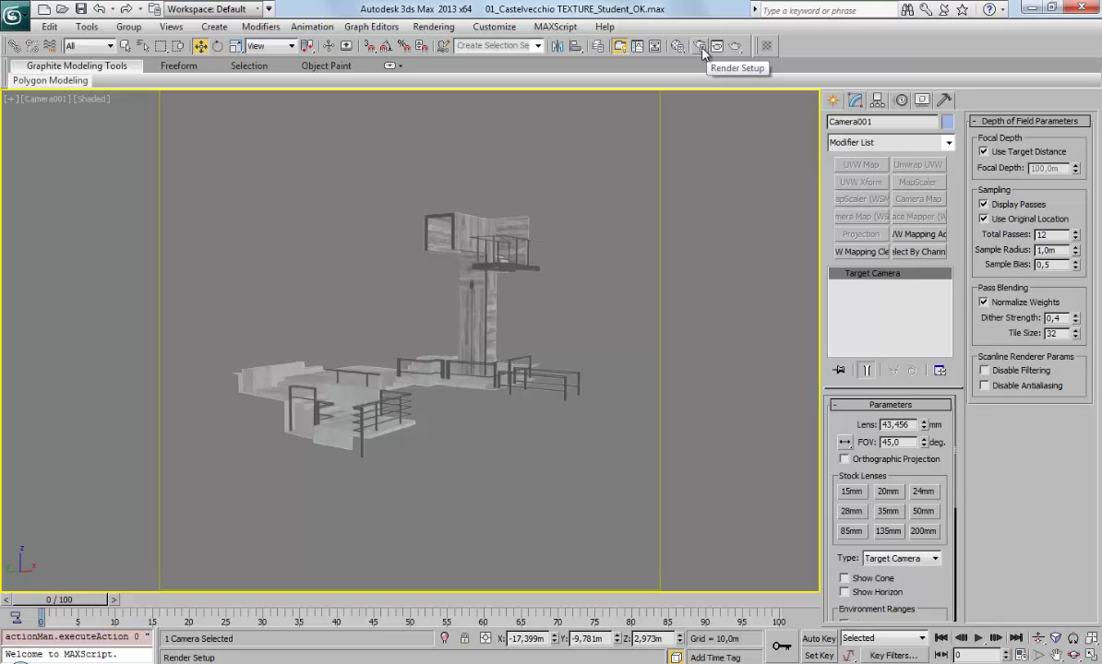
key(shift+q)
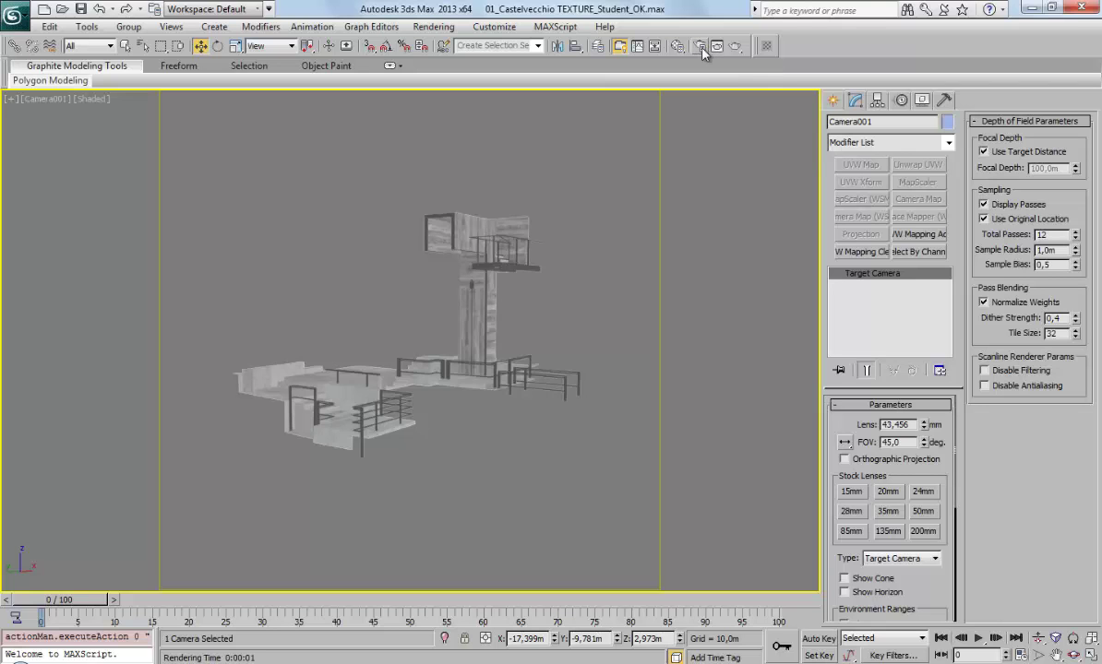
key(F10)
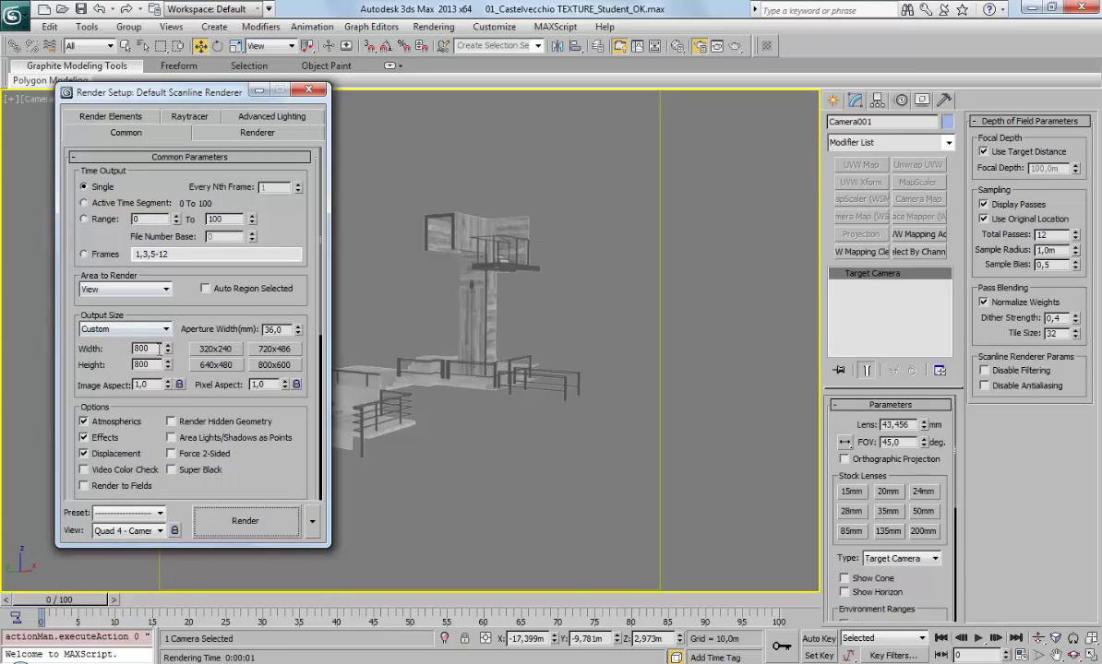
text(1920)
key(Tab)
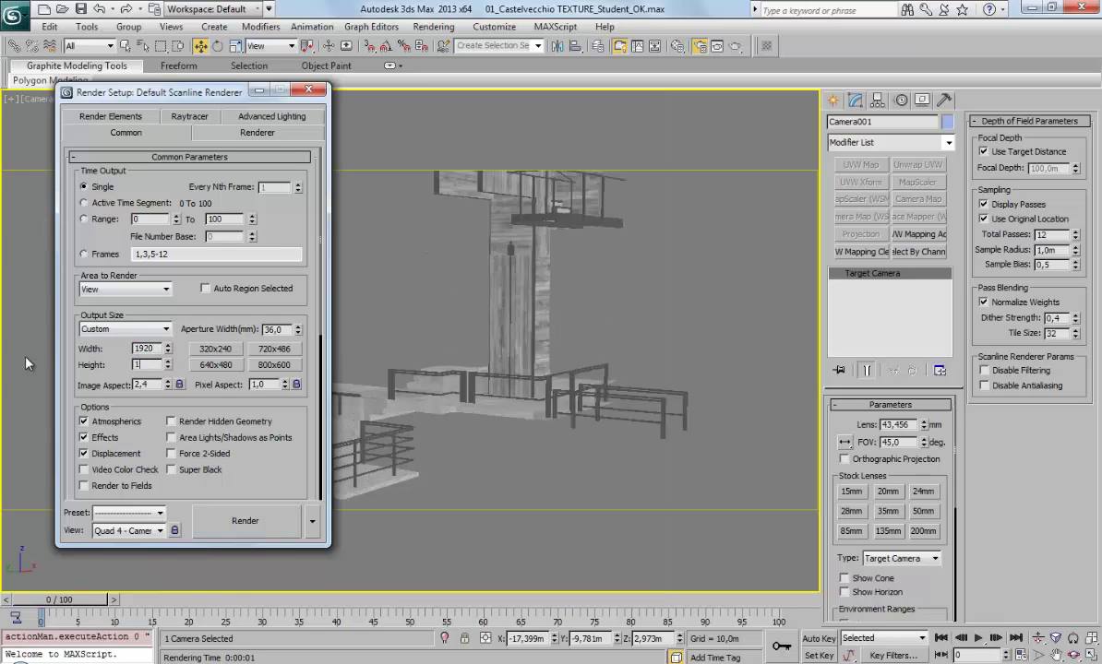
text(1080)
key(Return)
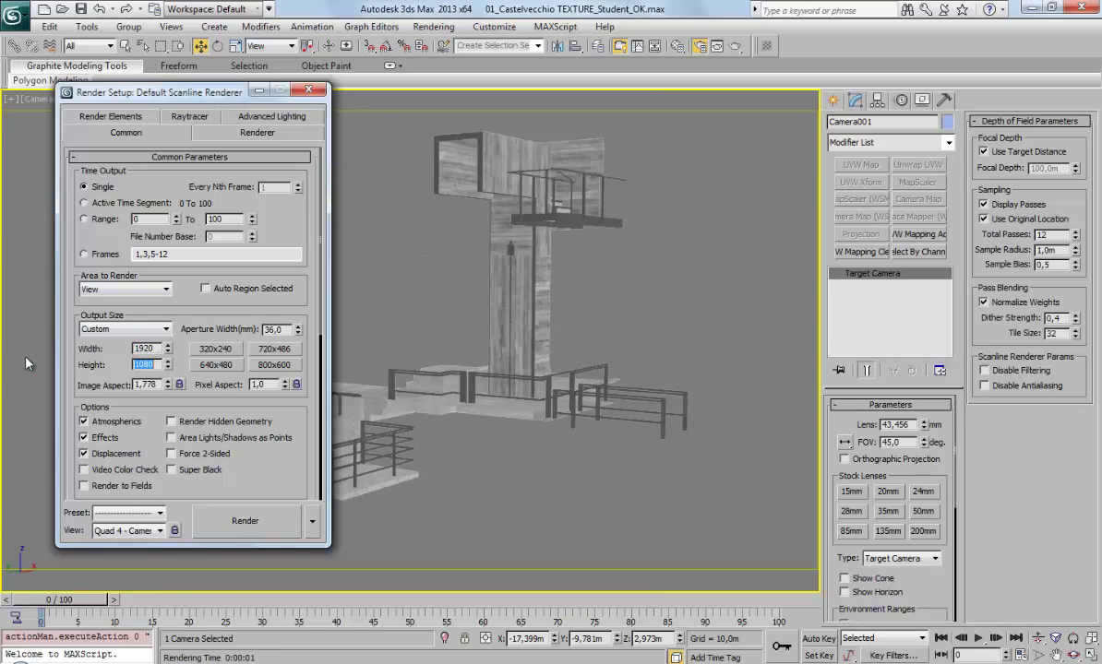
click(308, 89)
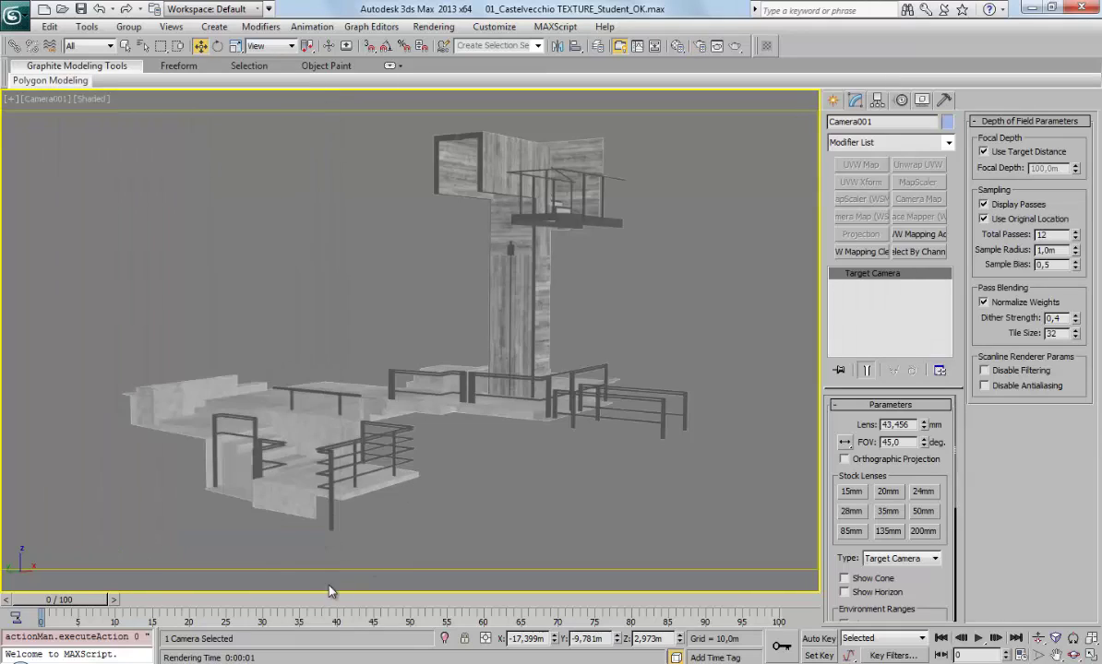
Step: Render a test frame from Camera001, then toggle Orthographic Projection on and back off
click(735, 45)
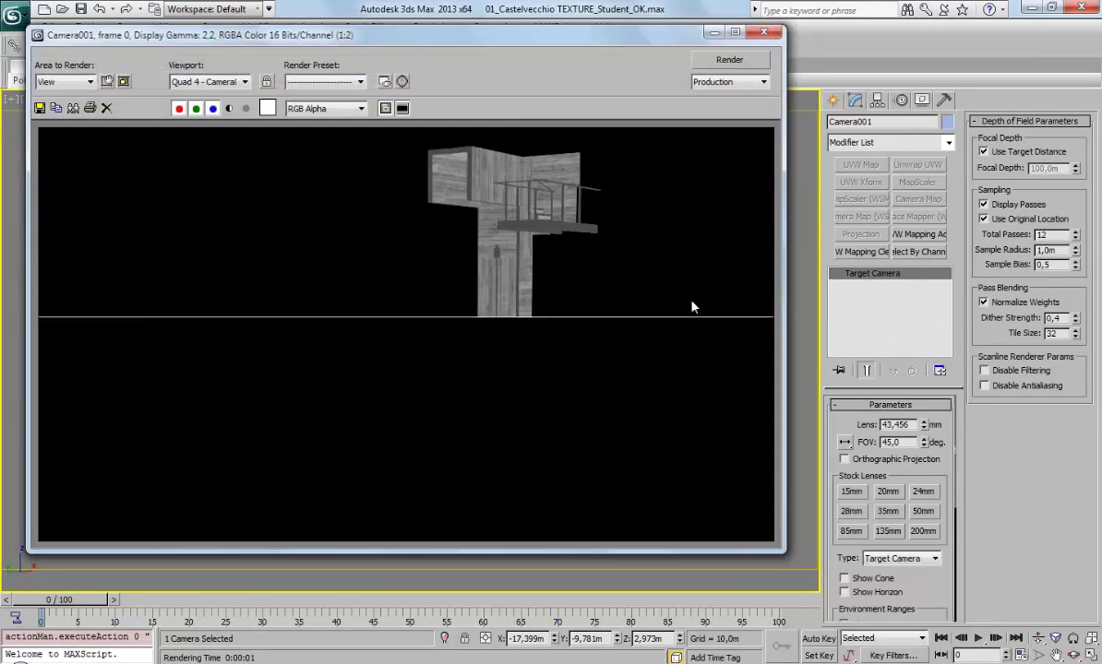
click(764, 32)
click(843, 459)
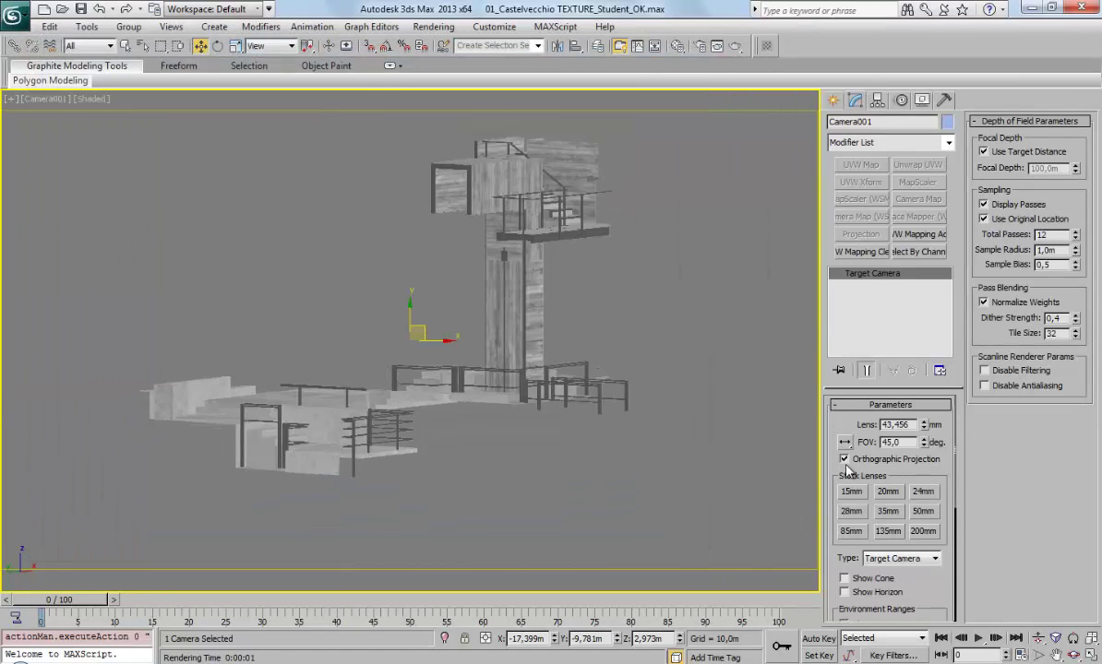
click(844, 458)
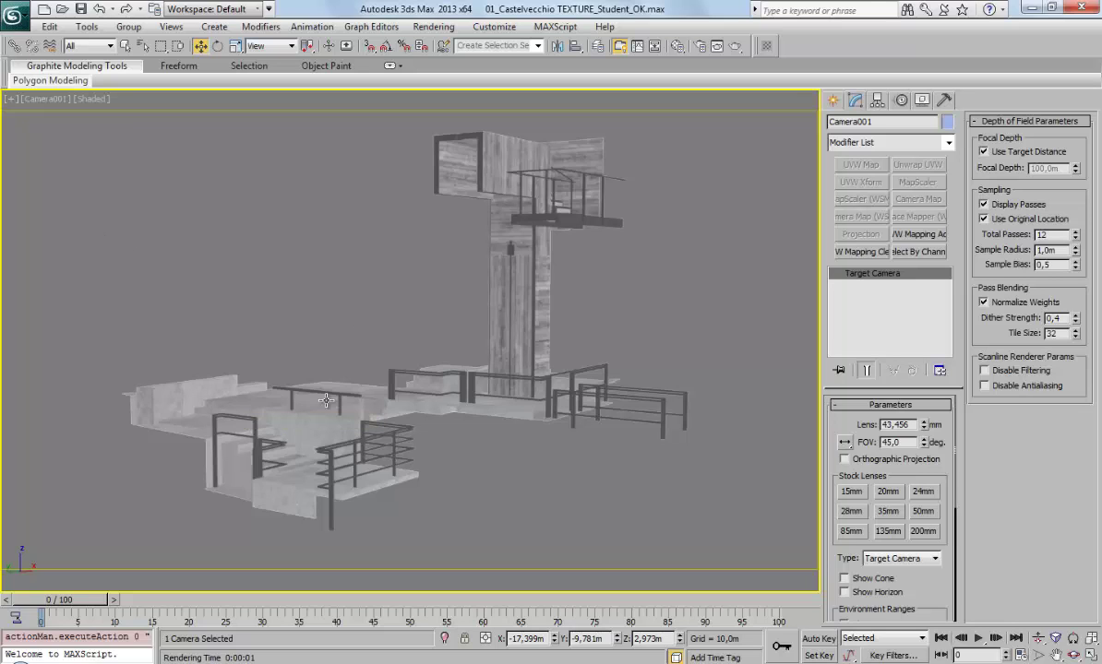
Step: In Top view, select and delete Camera001 with its target, then bring up the application menu
key(t)
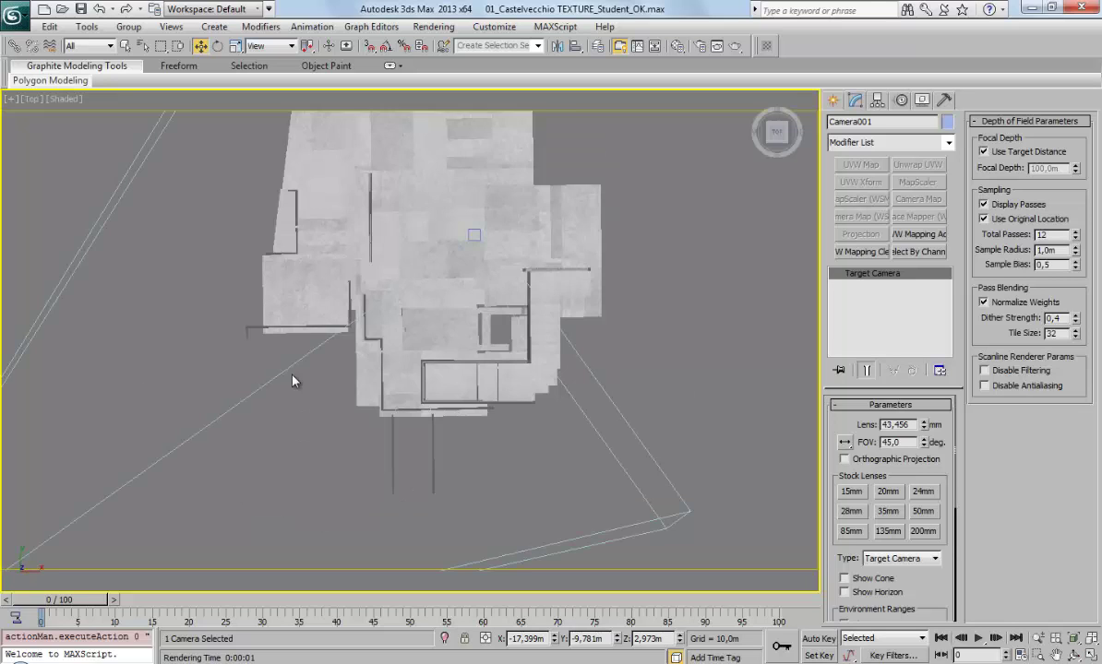
scroll(204, 434, down, 3)
scroll(204, 433, down, 2)
scroll(204, 434, down, 2)
middle_drag(204, 433, 341, 397)
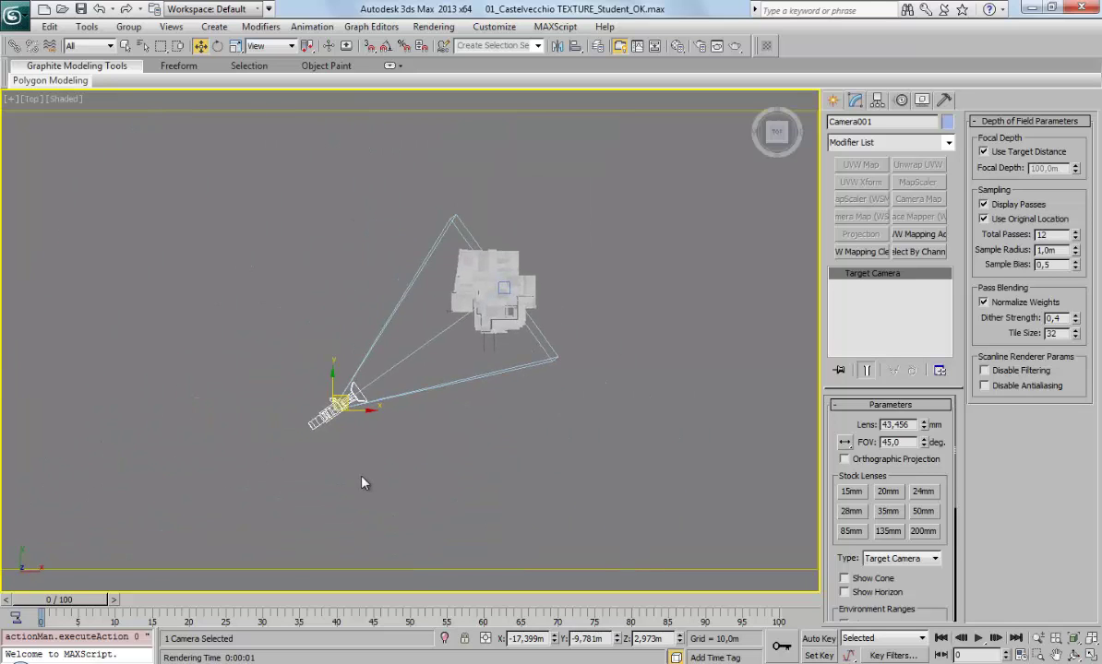
drag(420, 481, 297, 375)
key(Delete)
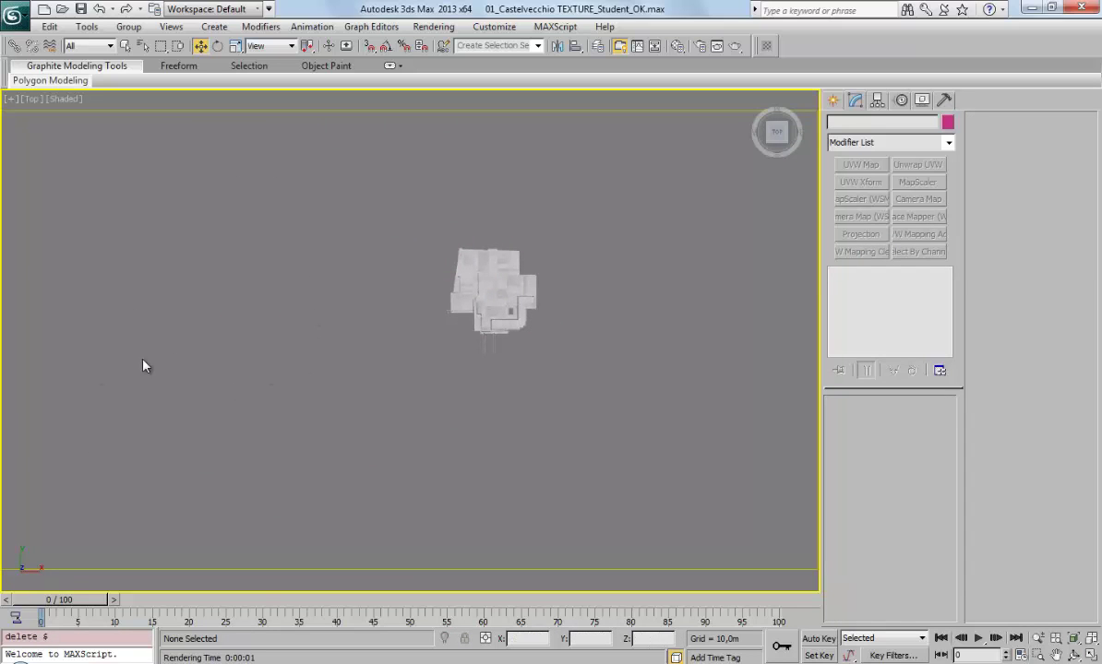
click(12, 15)
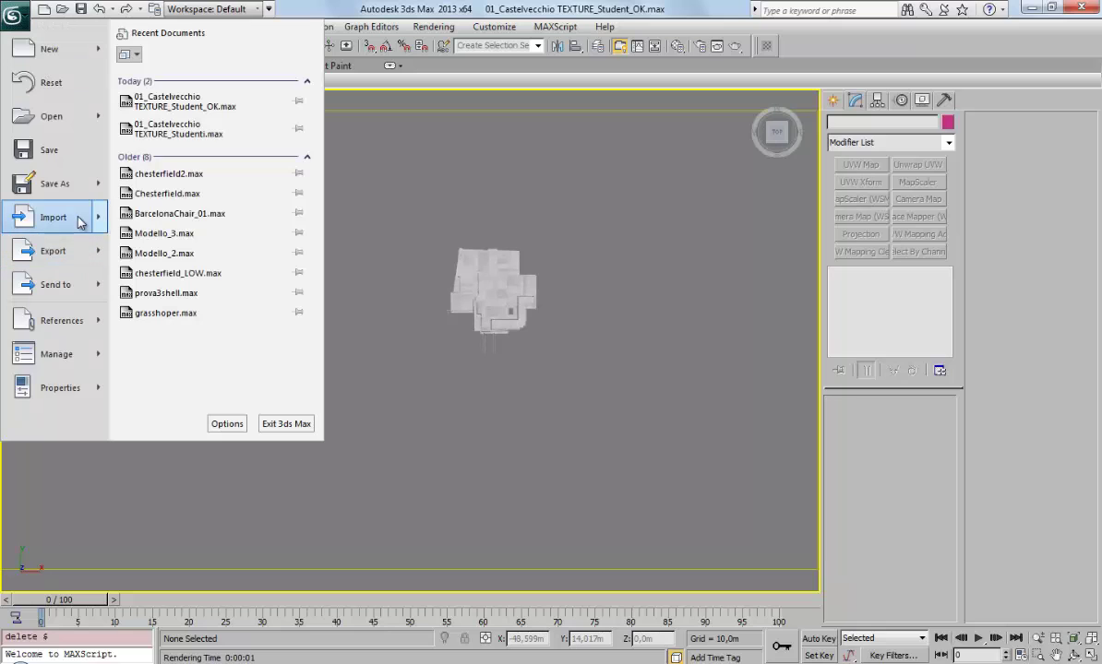
mouse_move(52, 217)
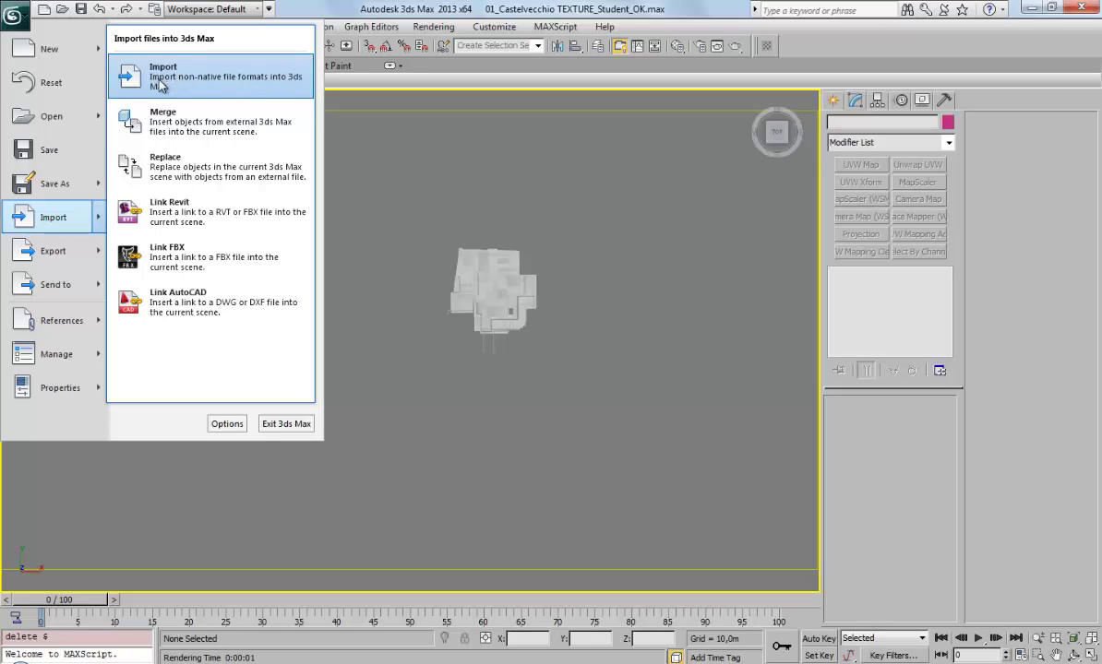
Step: Merge Camera001 from 01_CASTELVECCHIO\Max\02_Camera01.max and view the scene through it
click(209, 136)
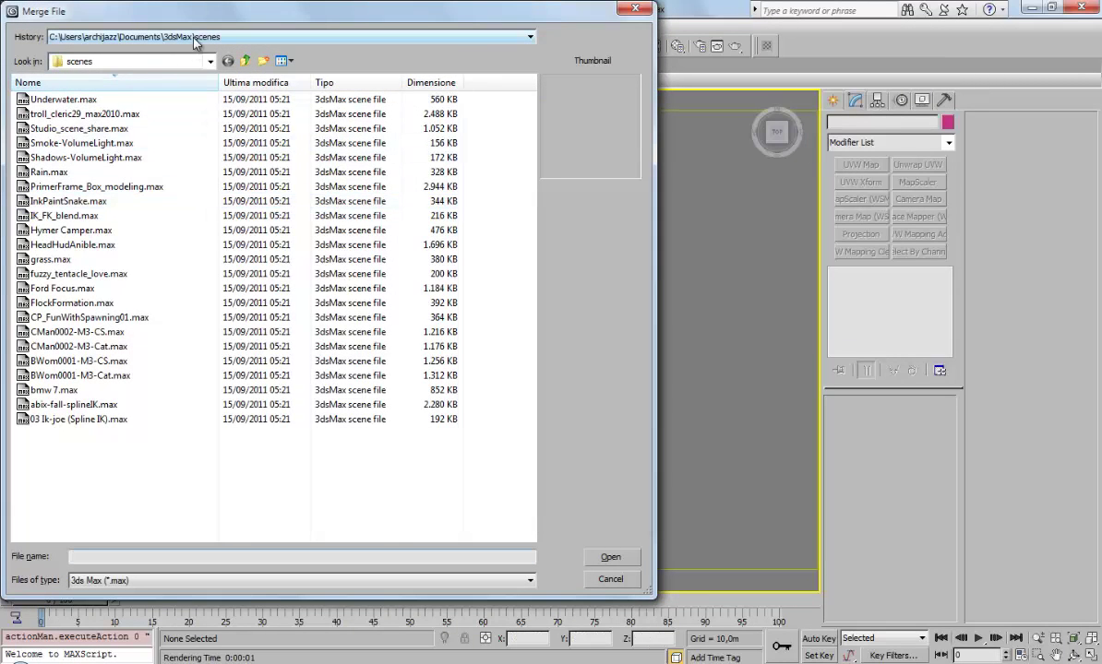
click(184, 37)
click(194, 60)
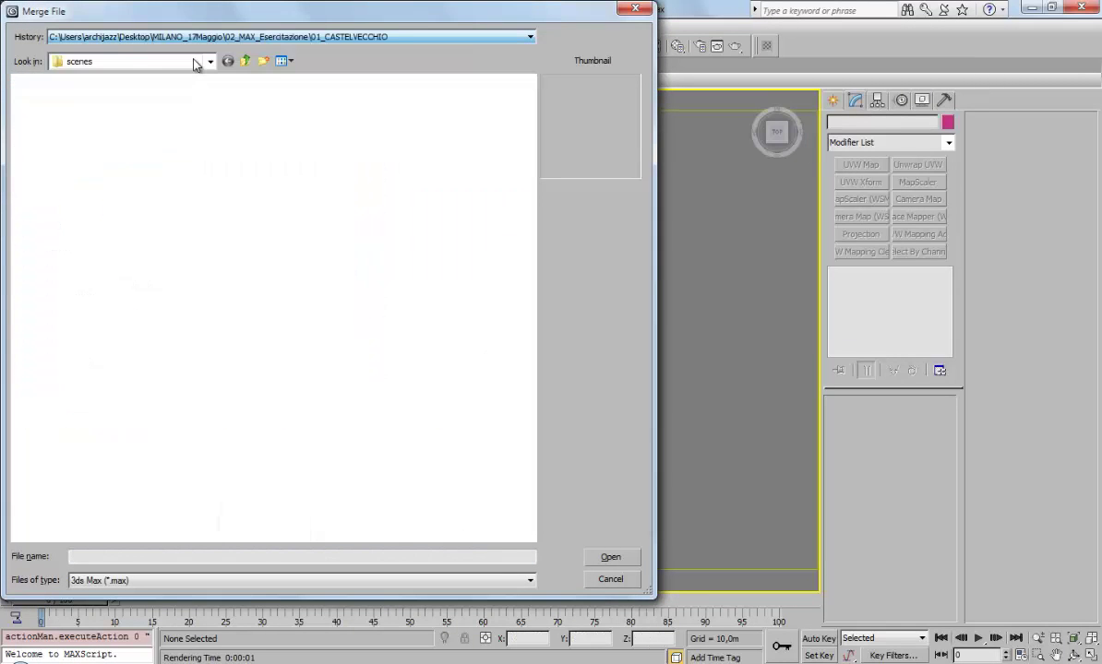
double_click(56, 128)
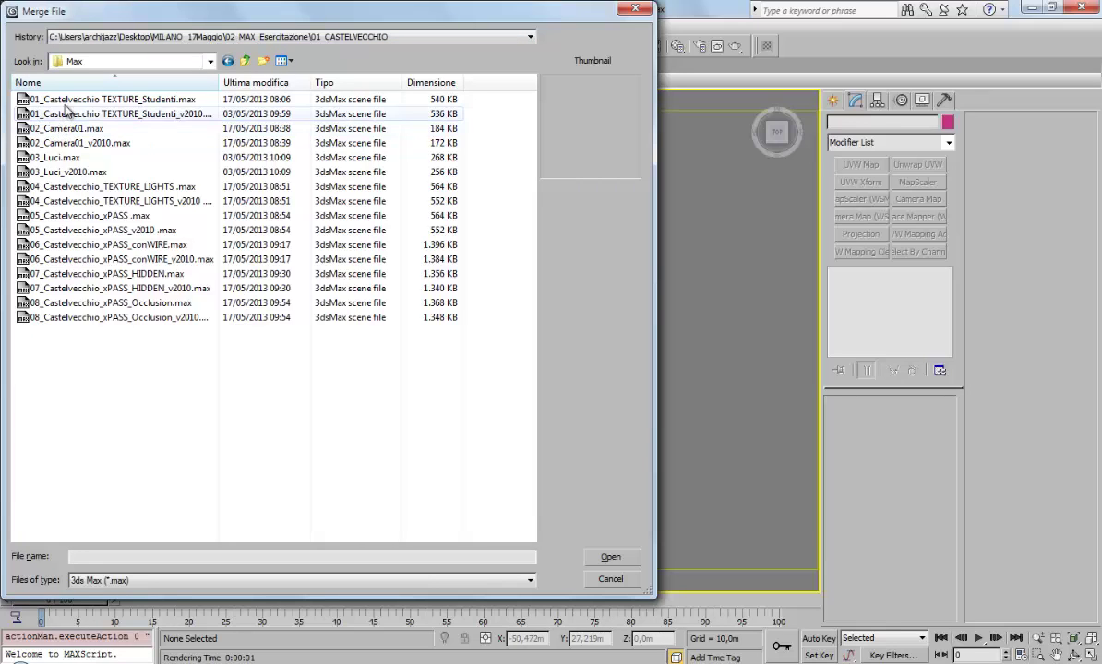
click(82, 130)
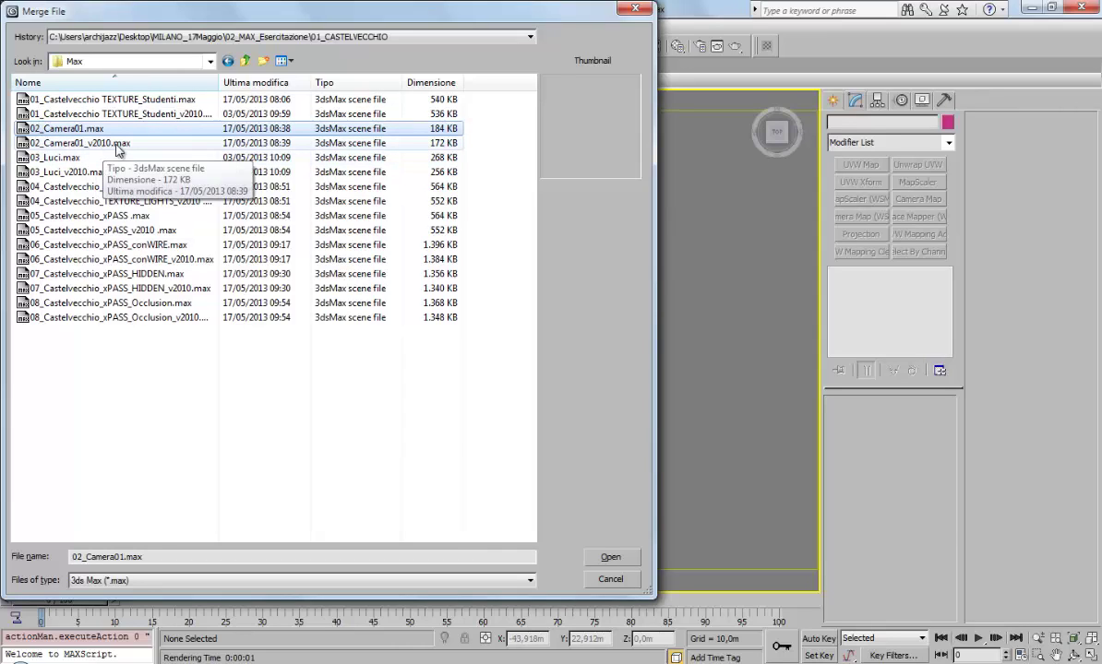
click(606, 557)
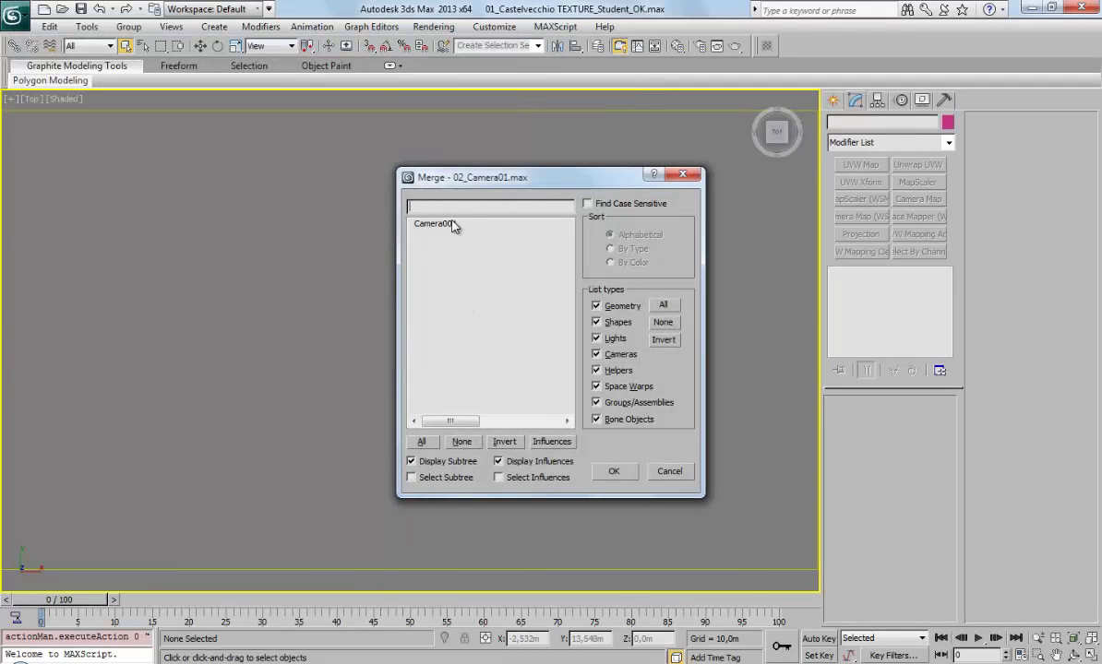
click(453, 224)
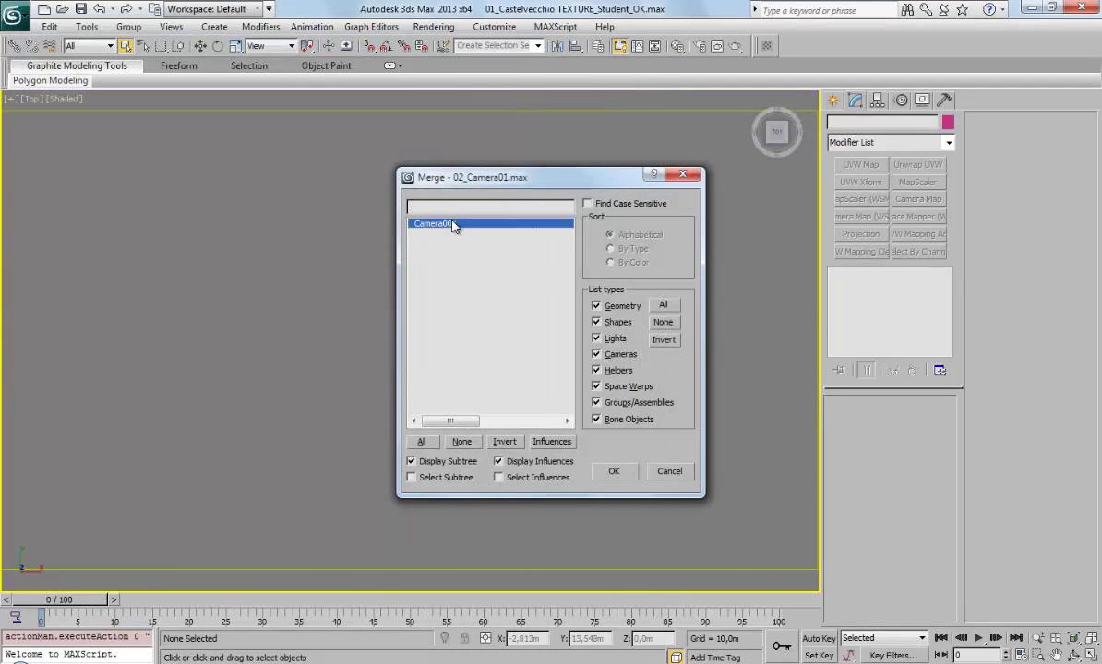
click(615, 471)
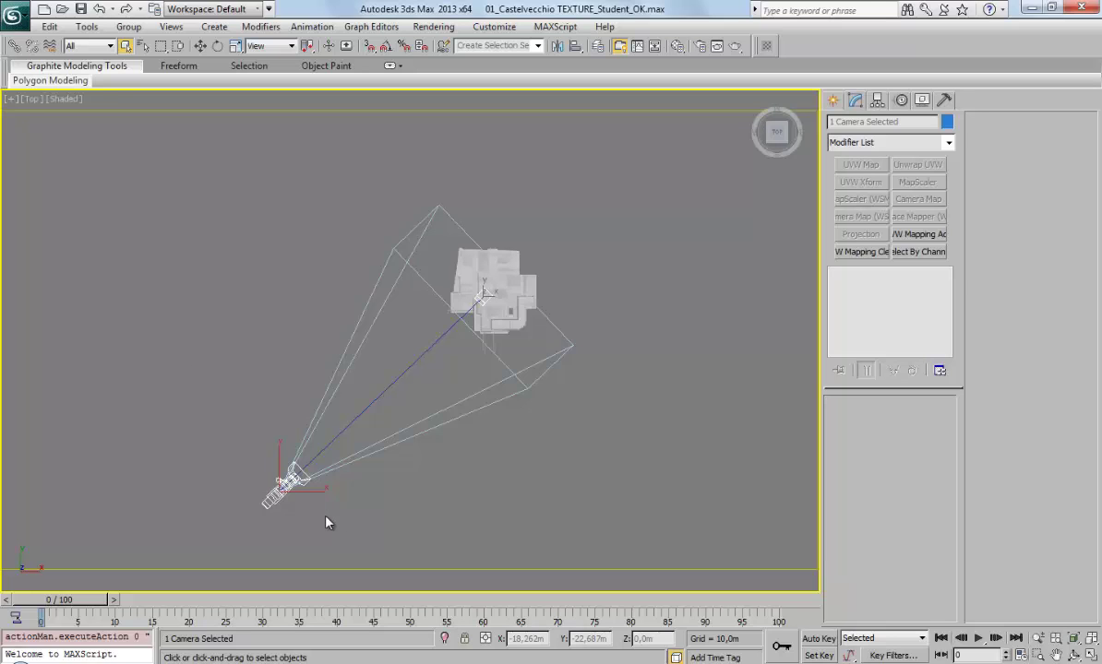
key(c)
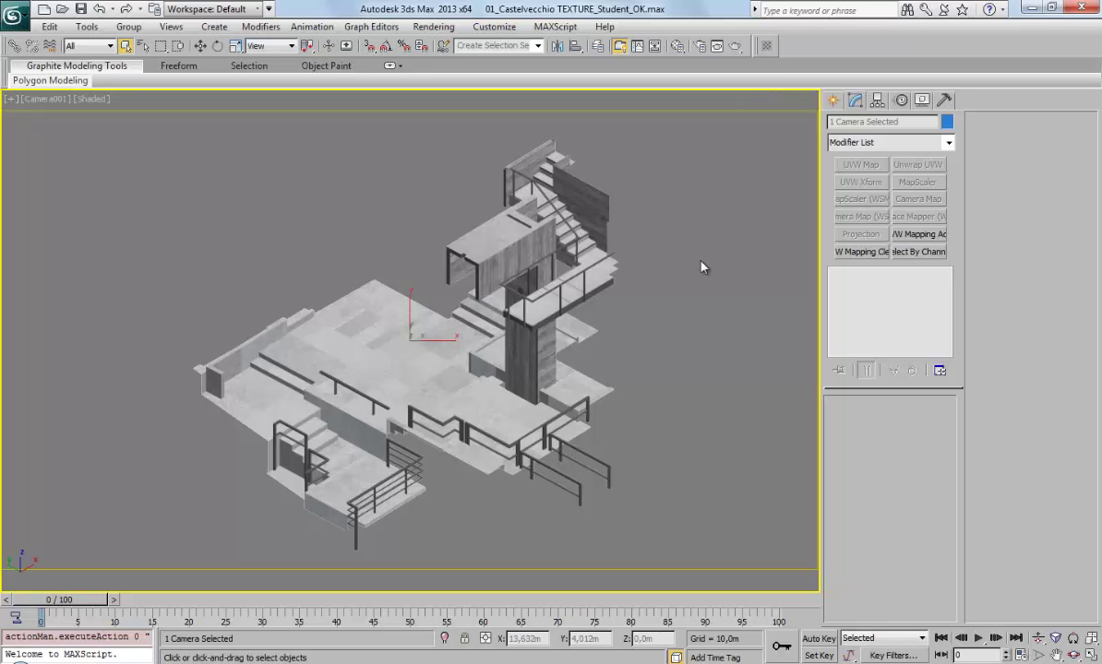
Step: Render the Castelvecchio model from the merged Camera001 view
click(734, 48)
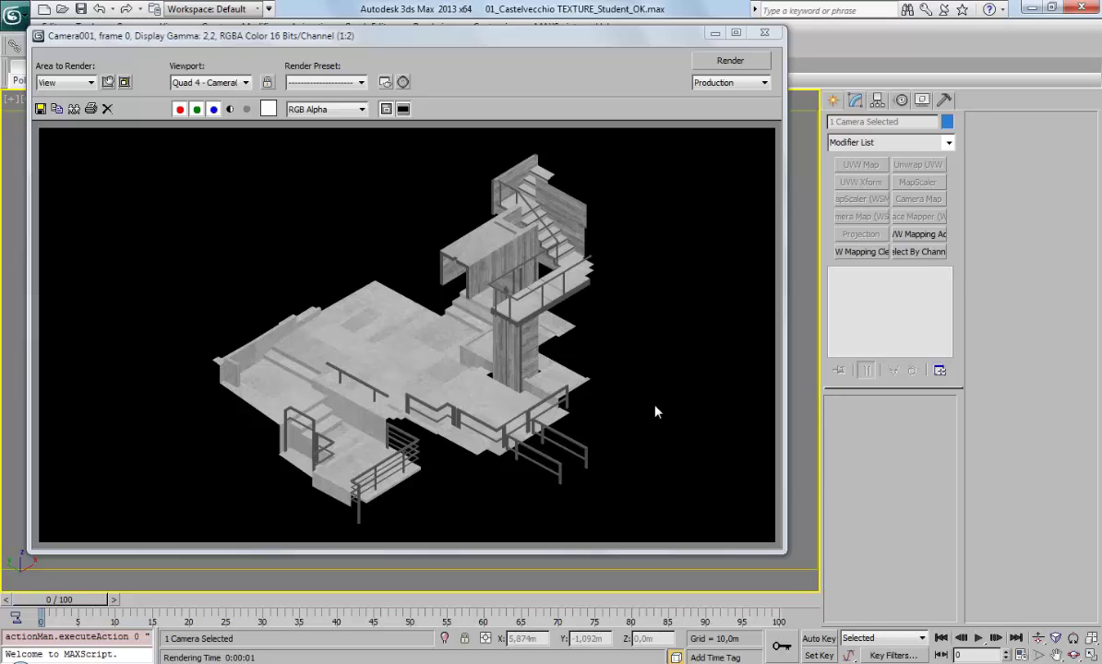
Step: From the frame window's save dialog, create and enter a new RENDER folder in 01_CASTELVECCHIO
click(42, 112)
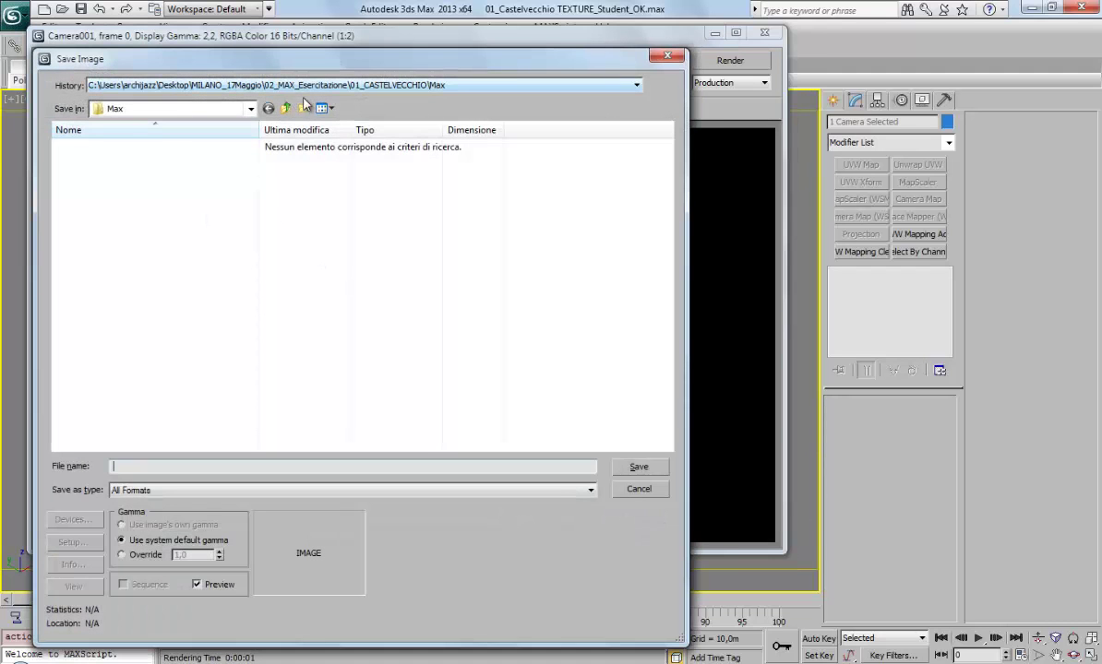
click(286, 108)
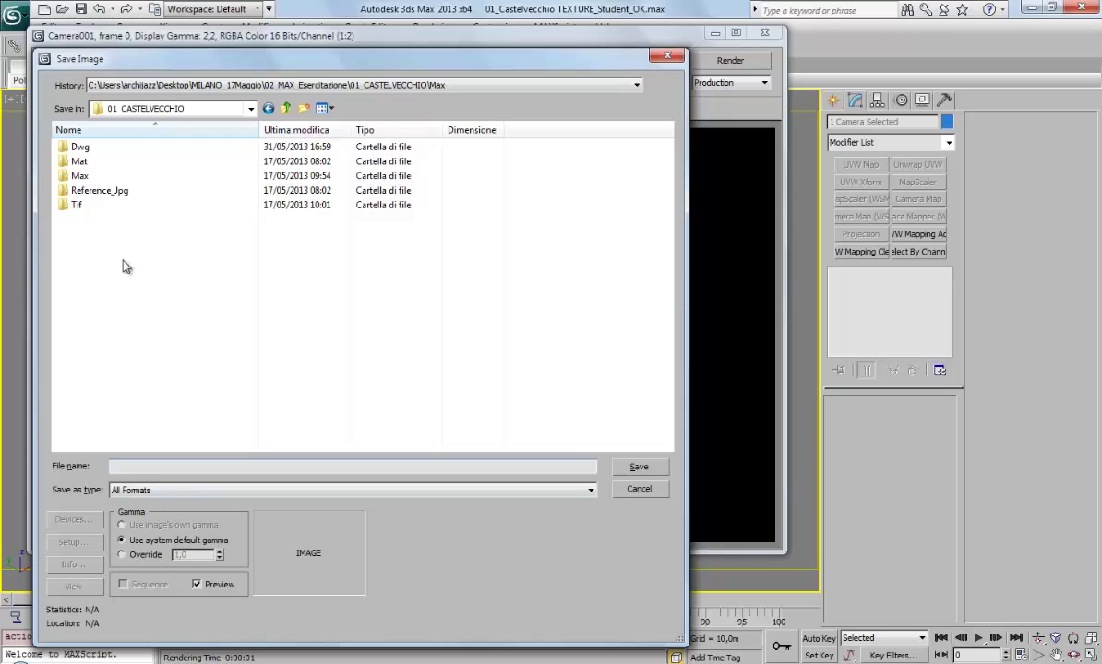
click(303, 108)
text(RE)
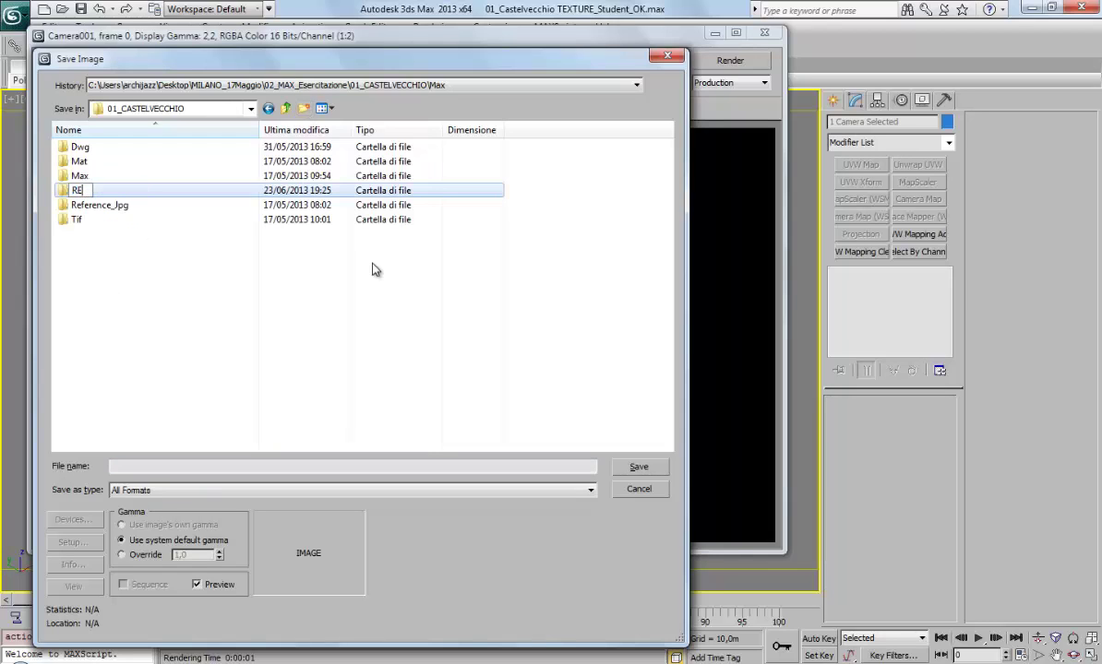
text(NDER)
key(Return)
key(Return)
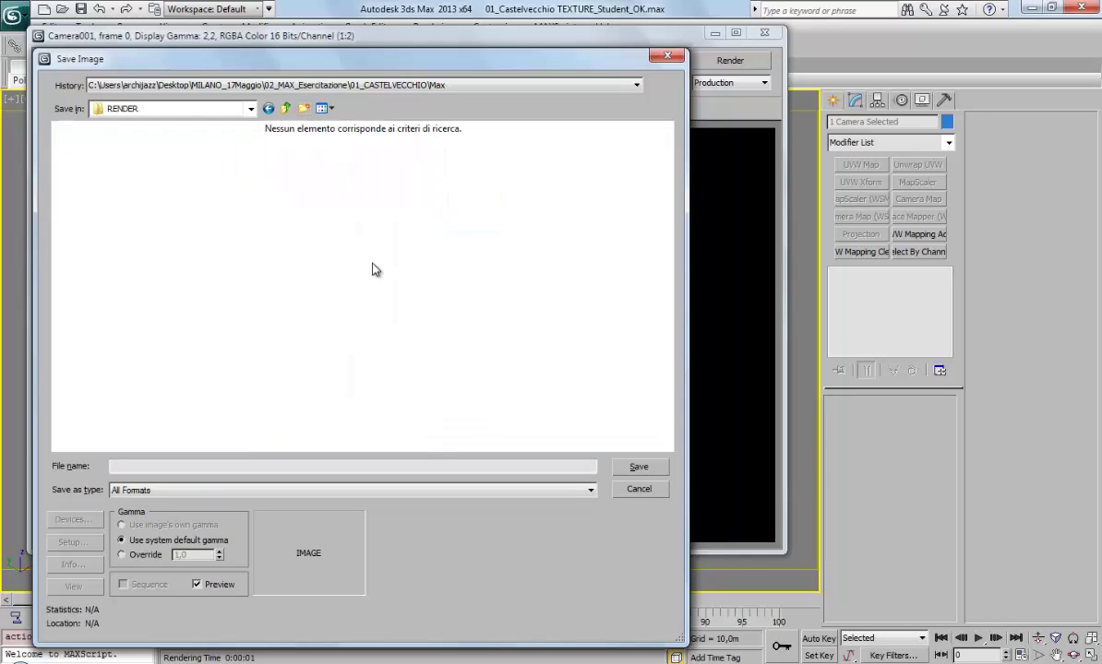
Step: Save the render as 'base' in TIF format with Store Alpha Channel enabled
click(243, 466)
text(ase)
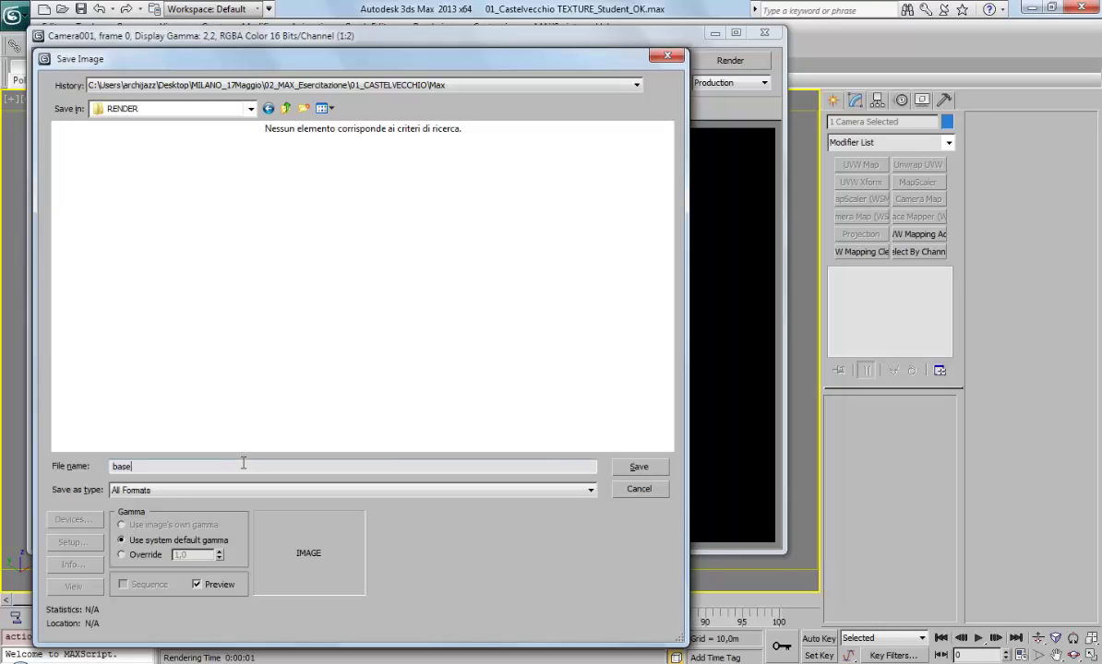
click(401, 490)
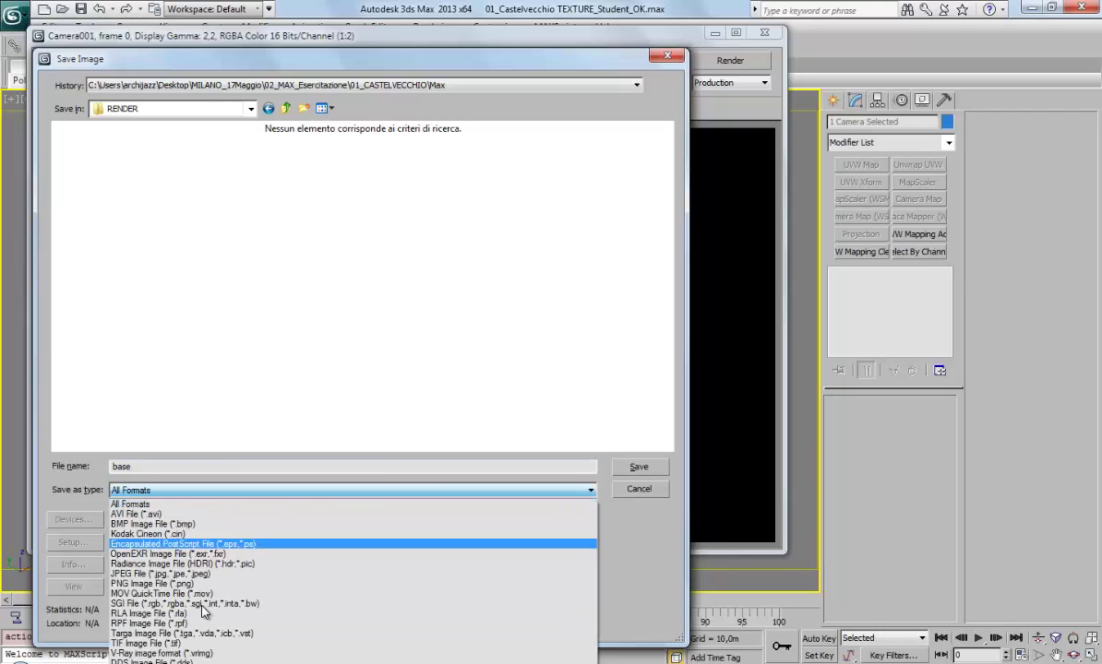
click(193, 644)
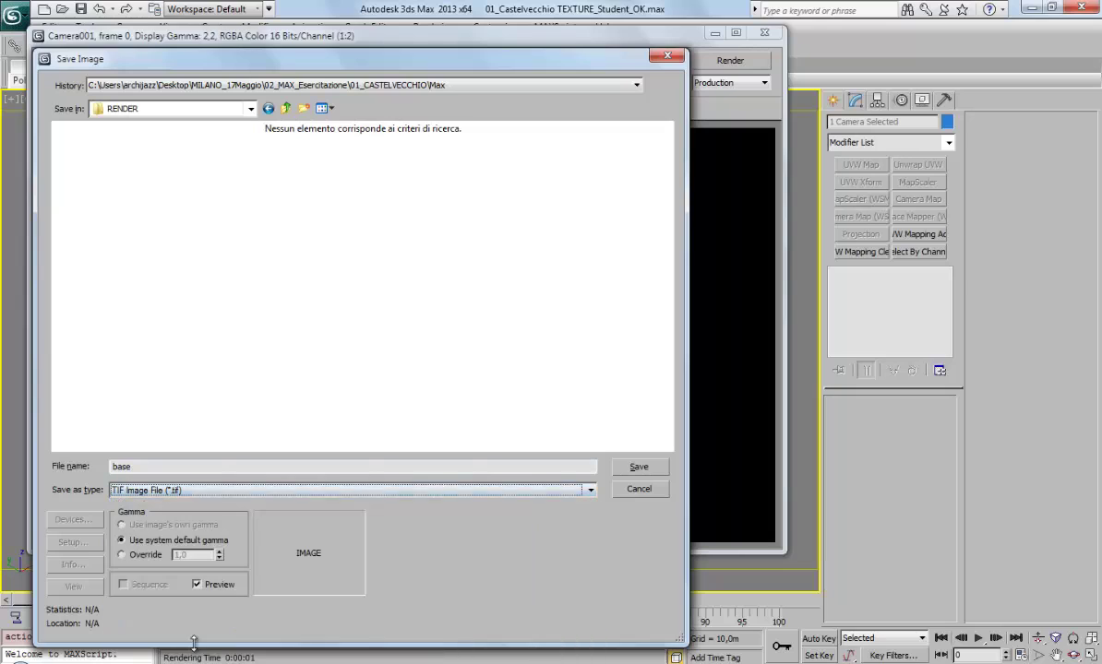
click(635, 468)
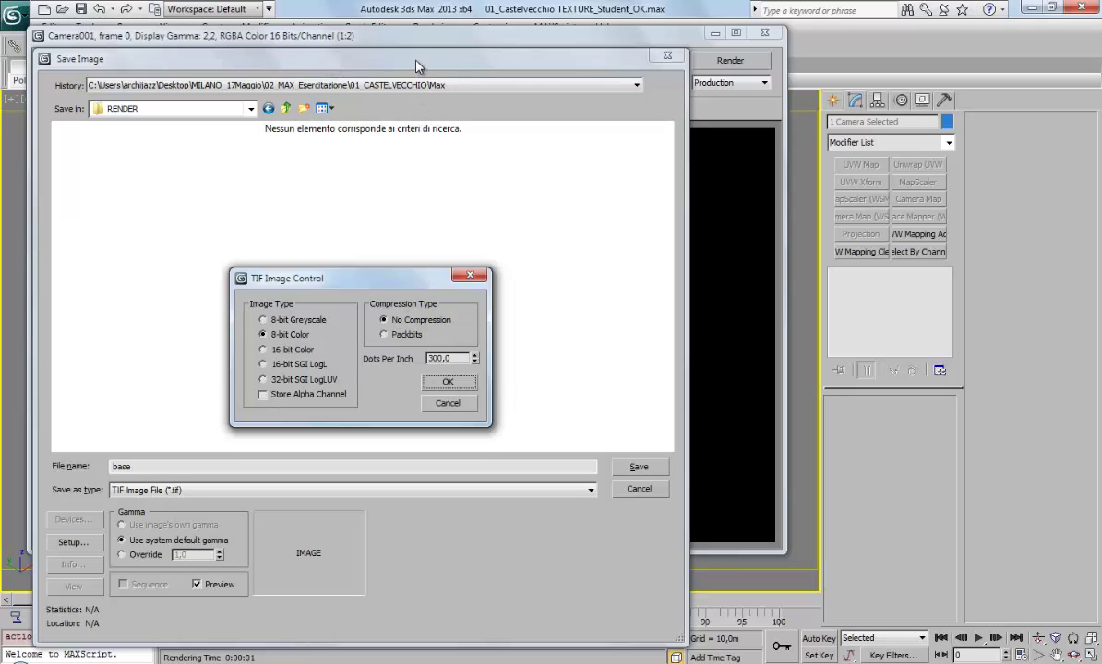
click(263, 394)
click(452, 386)
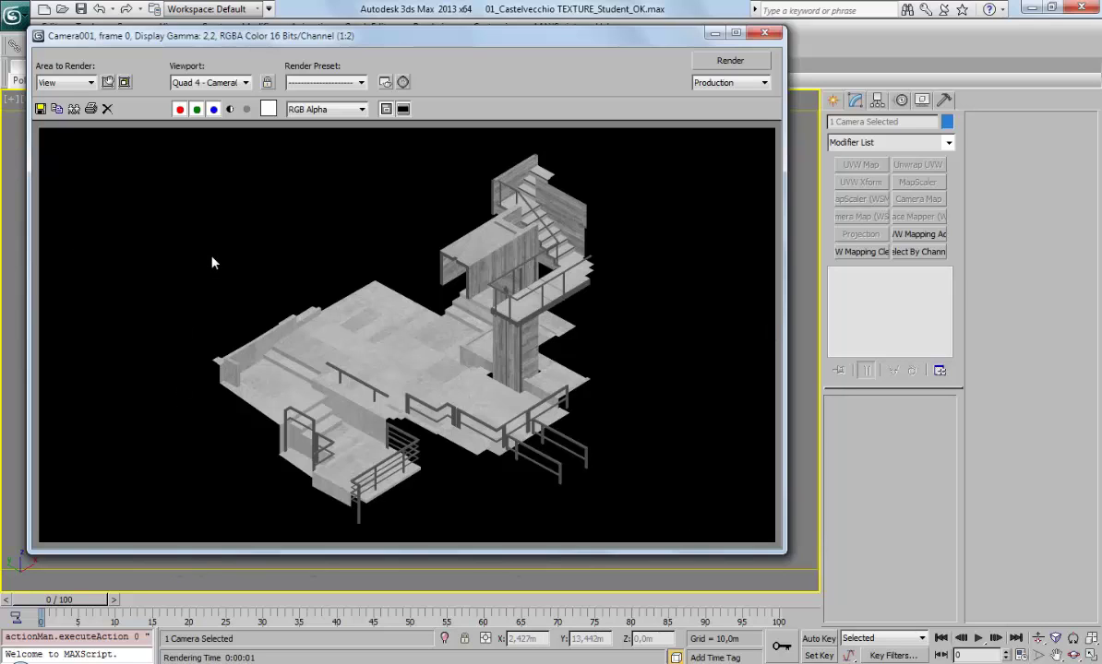
Step: Compare the colour render with its alpha channel several times, then close the rendered frame window
click(229, 109)
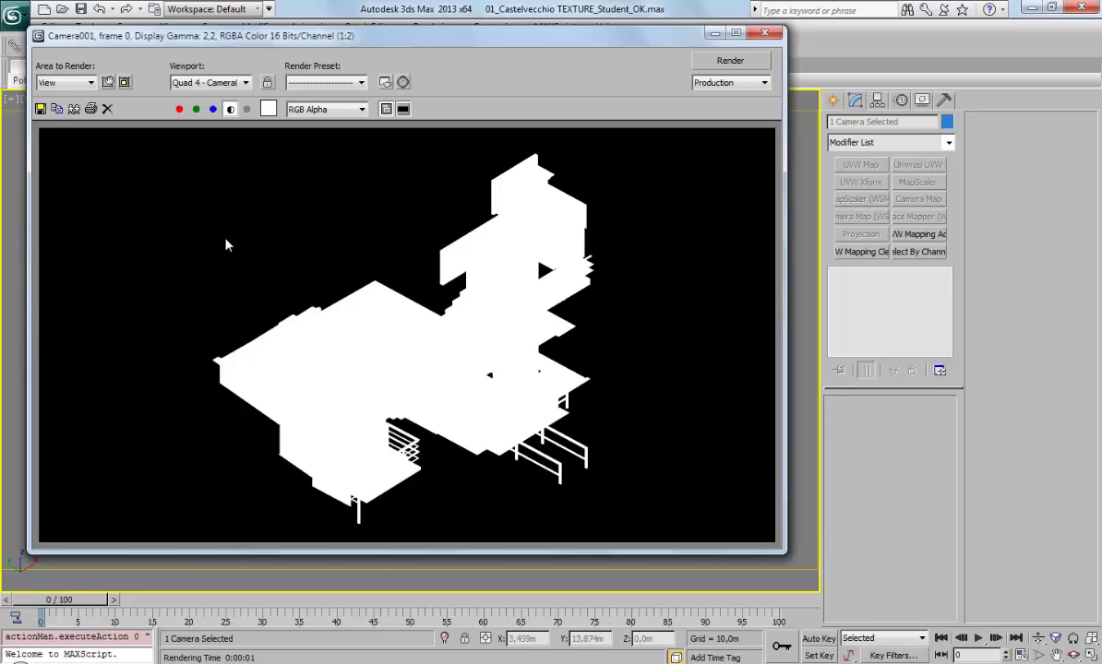
click(230, 110)
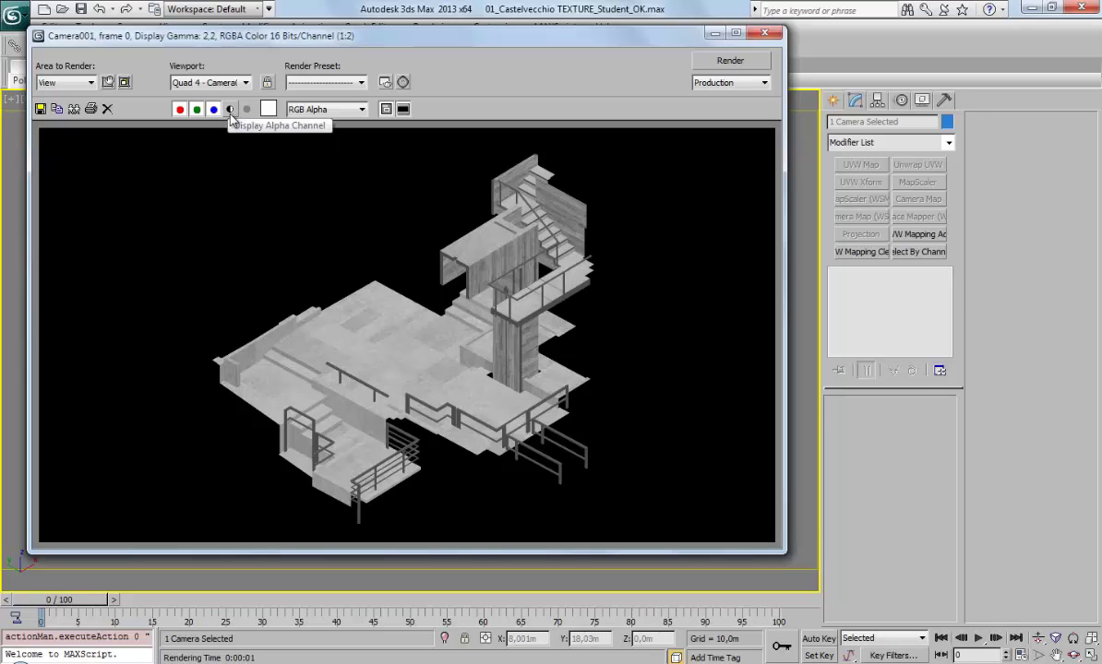
click(231, 109)
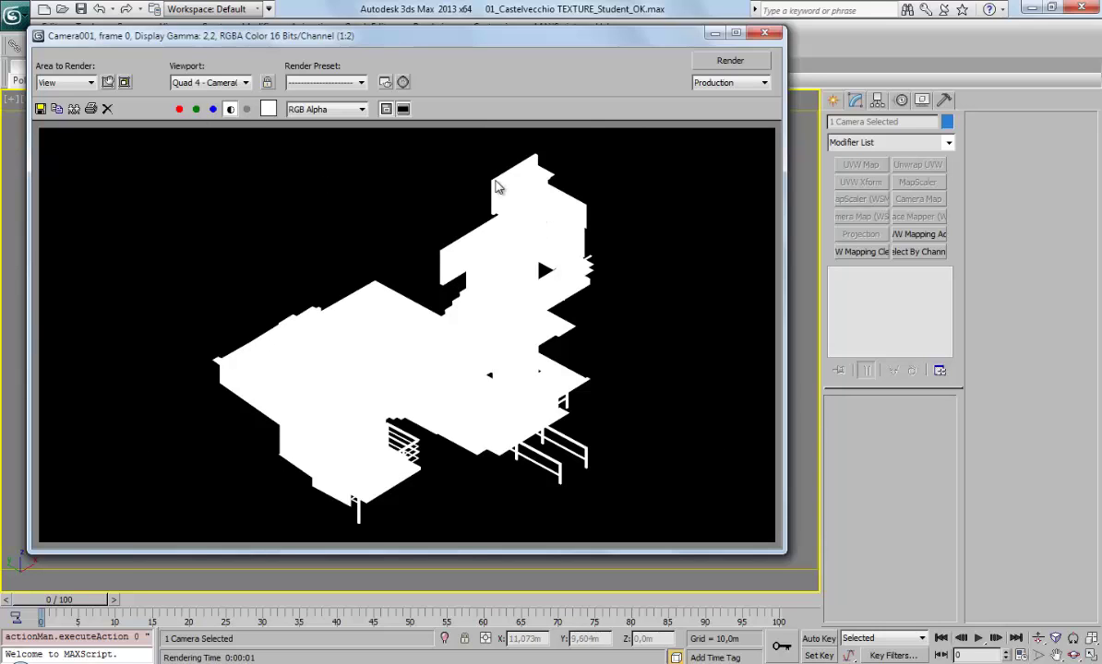
click(231, 110)
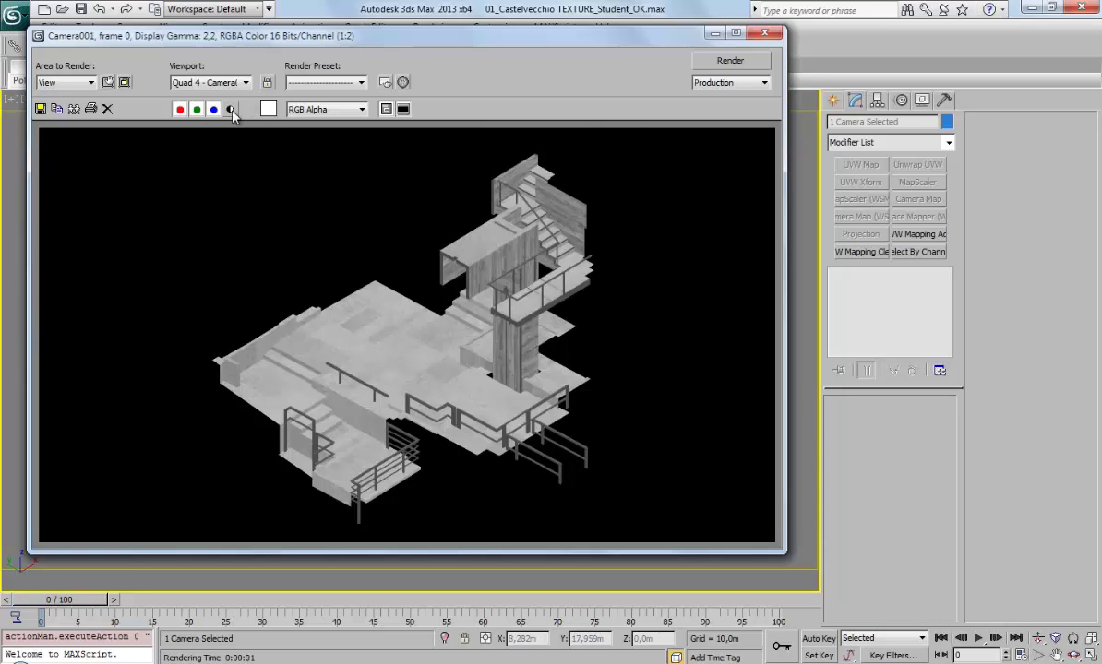
click(231, 110)
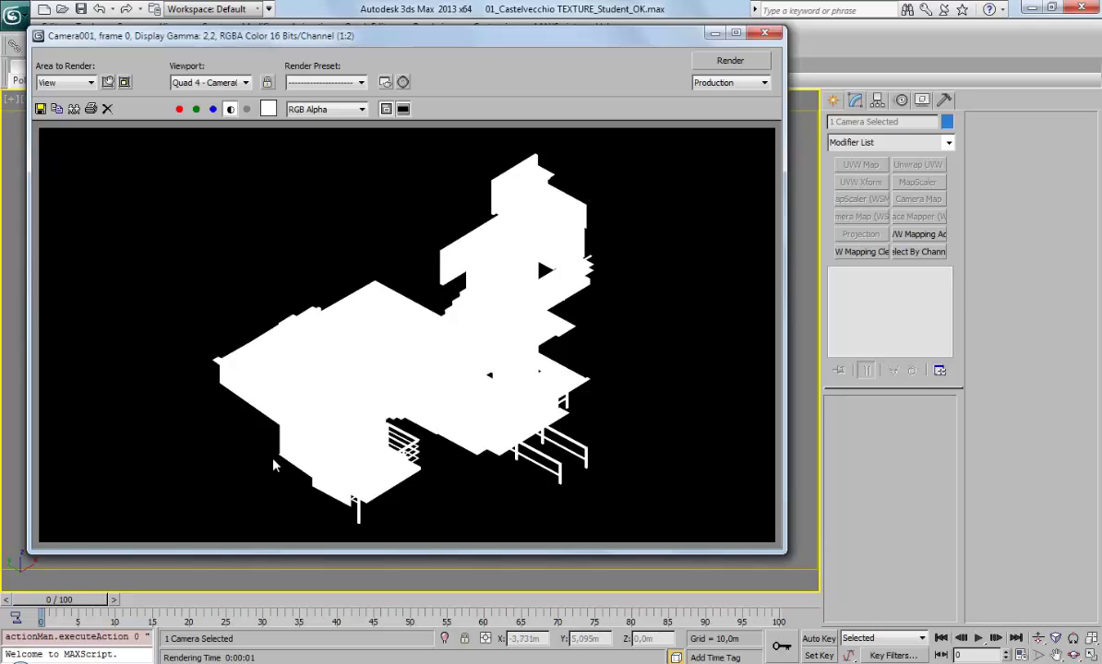
click(230, 109)
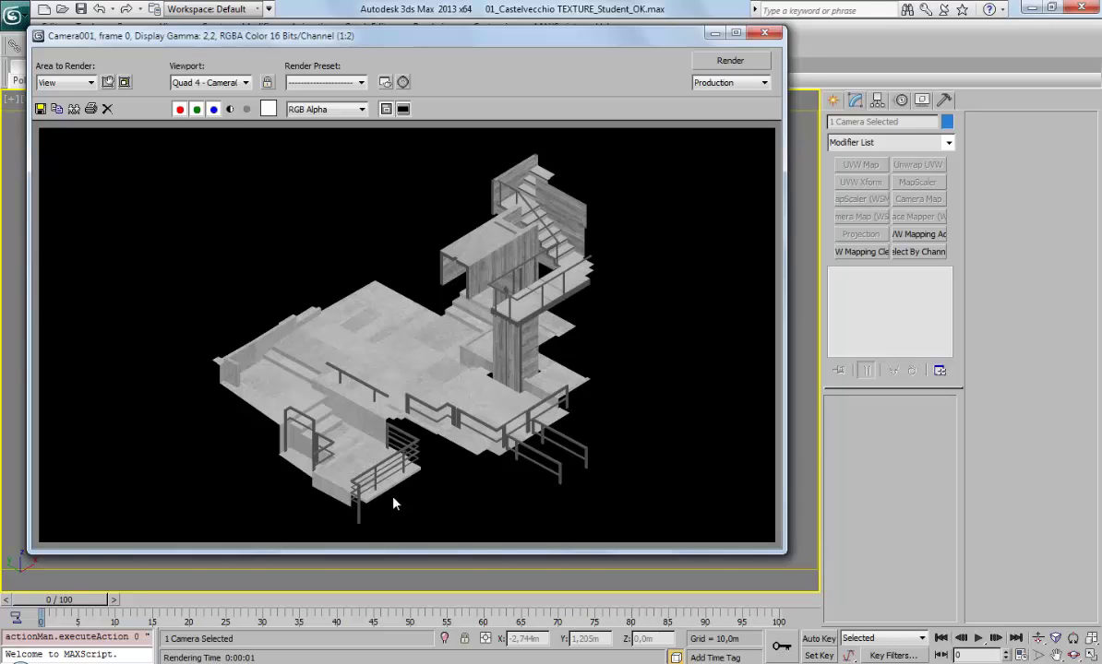
click(764, 33)
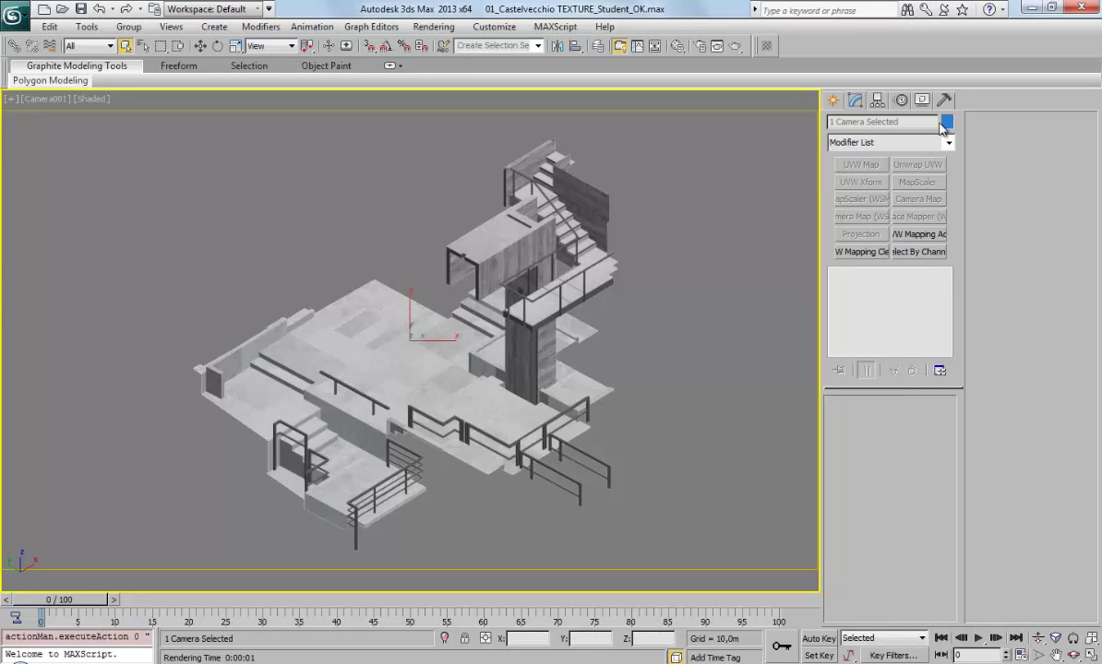
Step: Switch the Create panel's Lights category from Photometric to Standard, then bring up the application menu
click(834, 101)
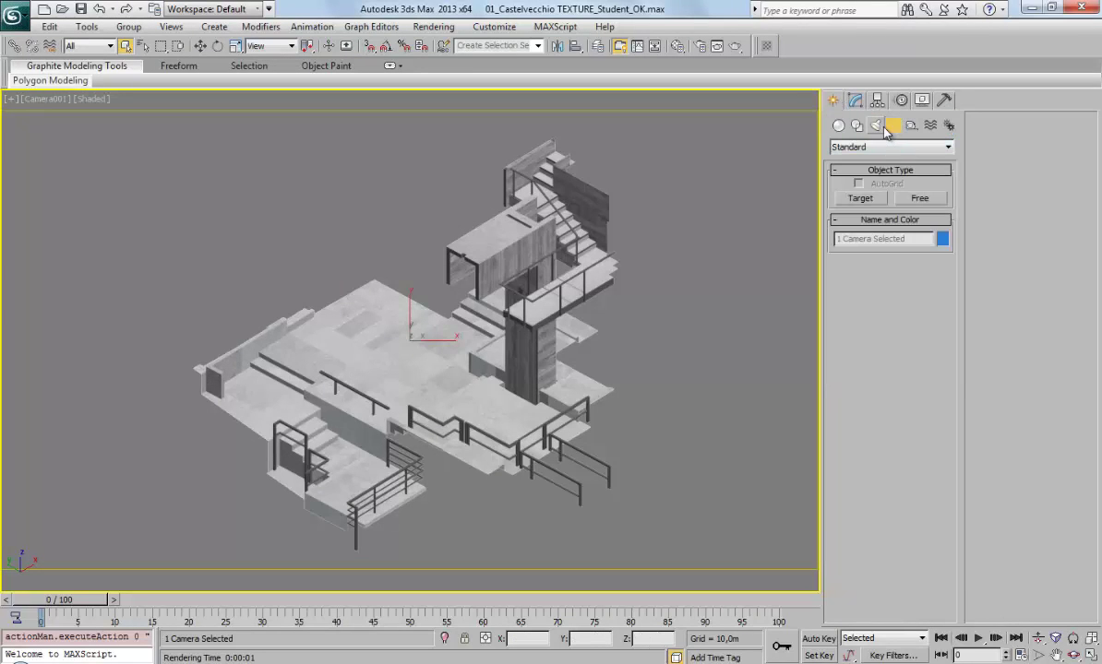
click(875, 125)
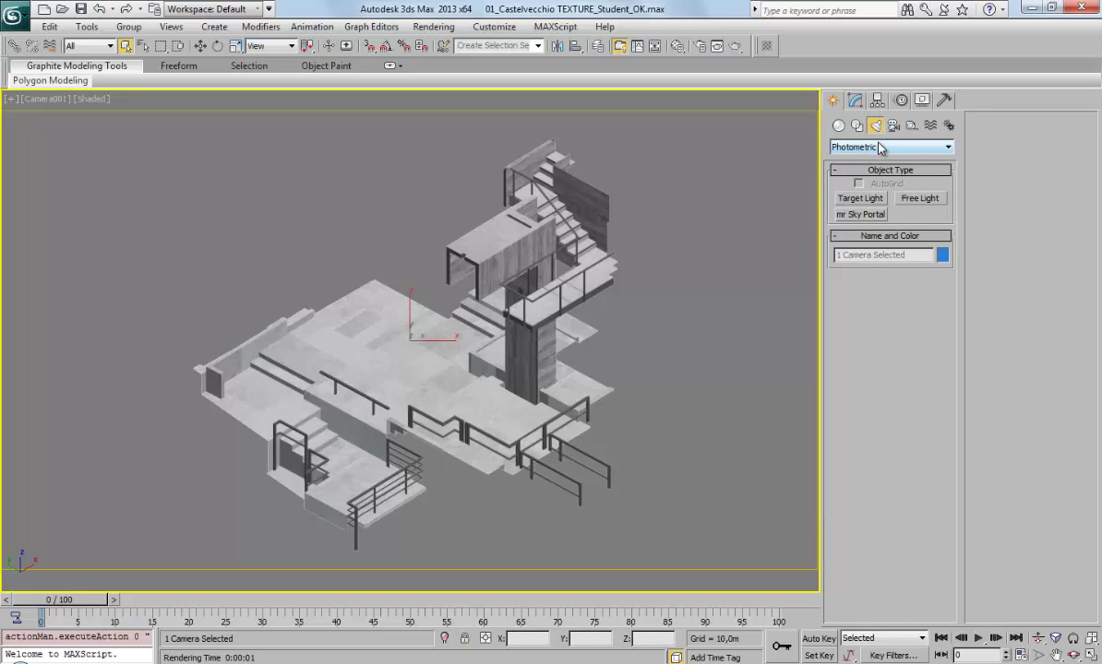
click(882, 147)
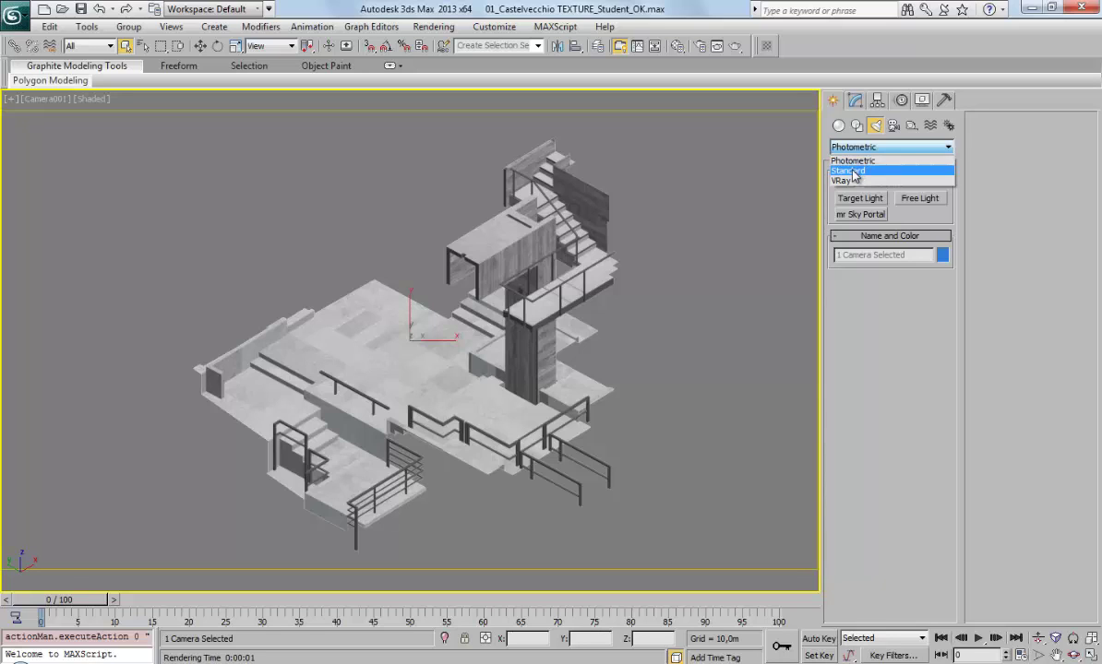
click(850, 171)
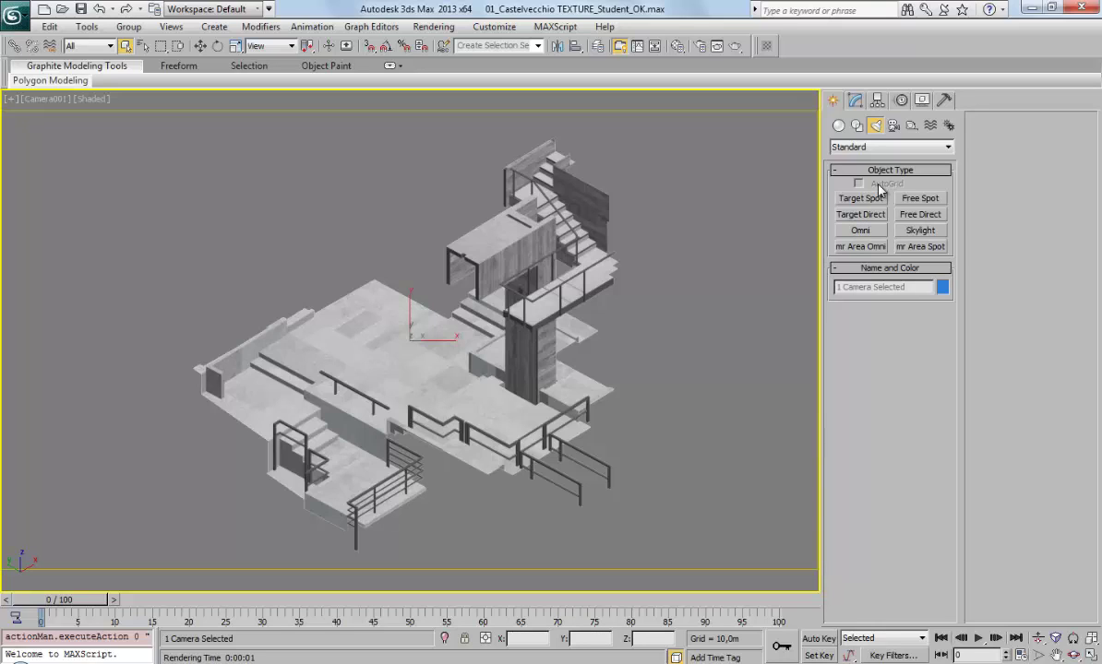
click(14, 14)
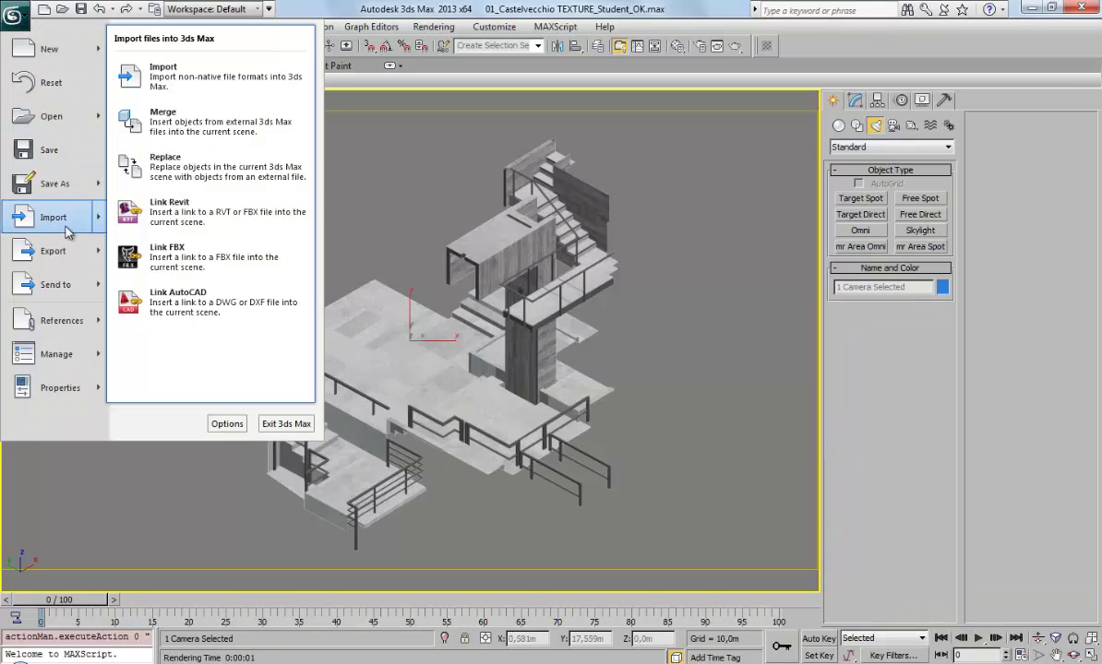
mouse_move(55, 217)
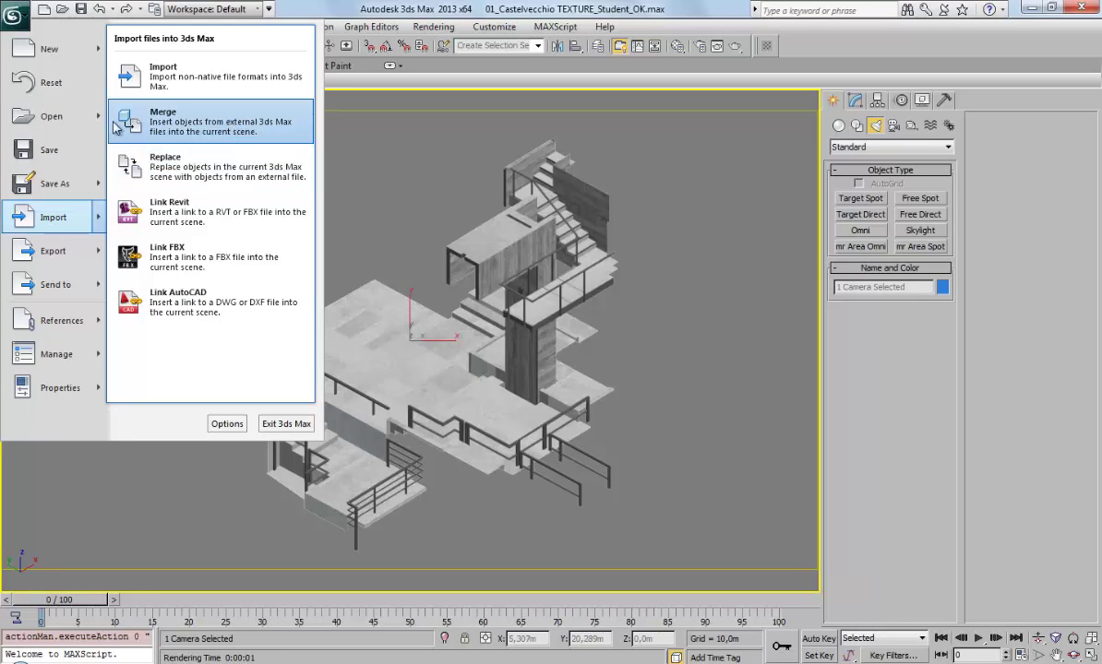
Step: Merge the Cielo01 and Direct01 lights from 03_Luci.max, then deselect them
click(157, 118)
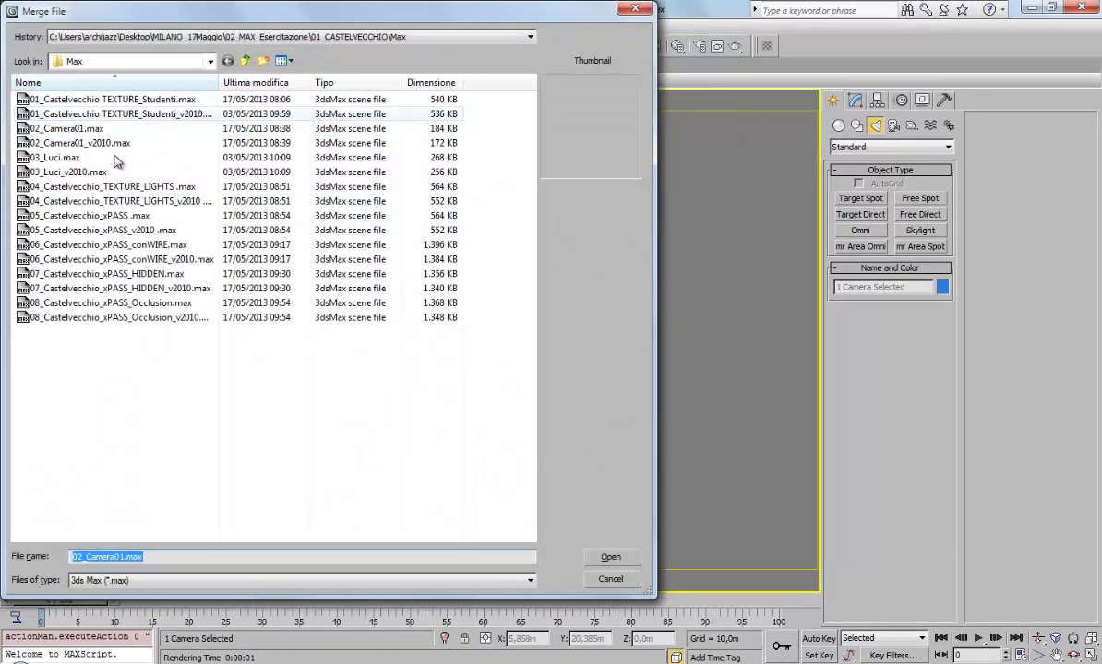
click(611, 558)
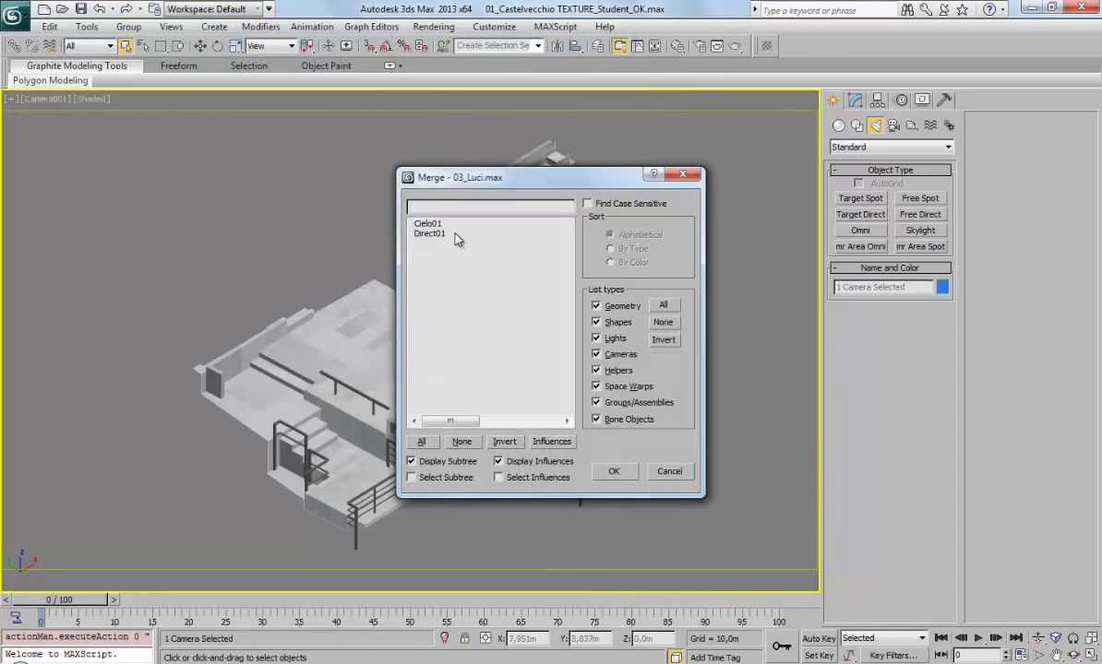
click(426, 223)
ctrl+click(445, 235)
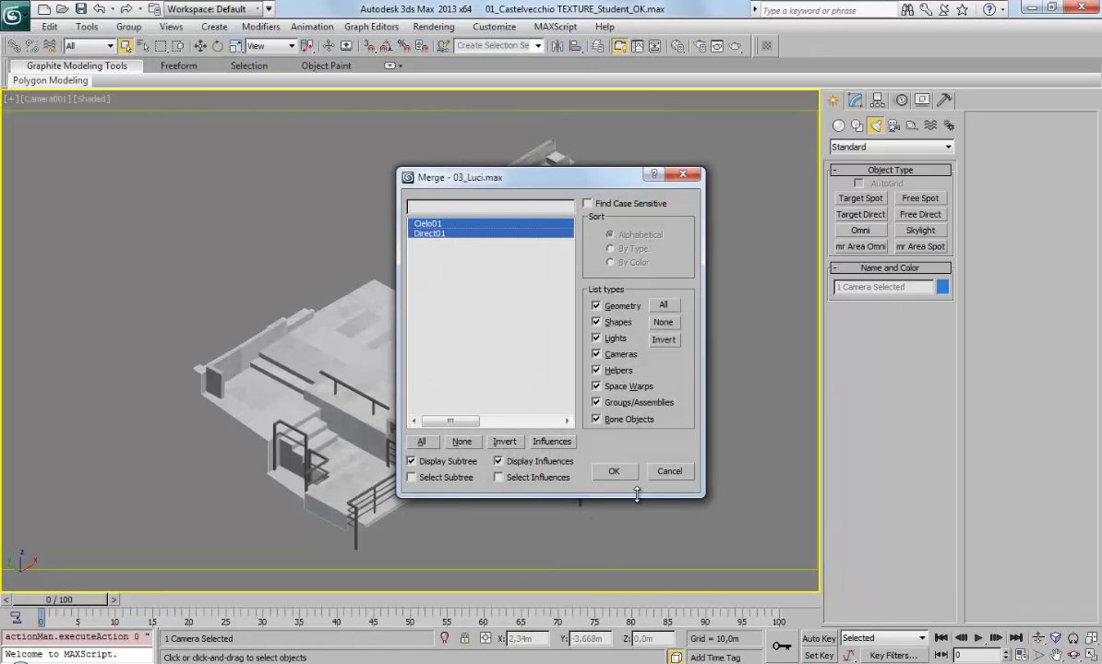
click(614, 471)
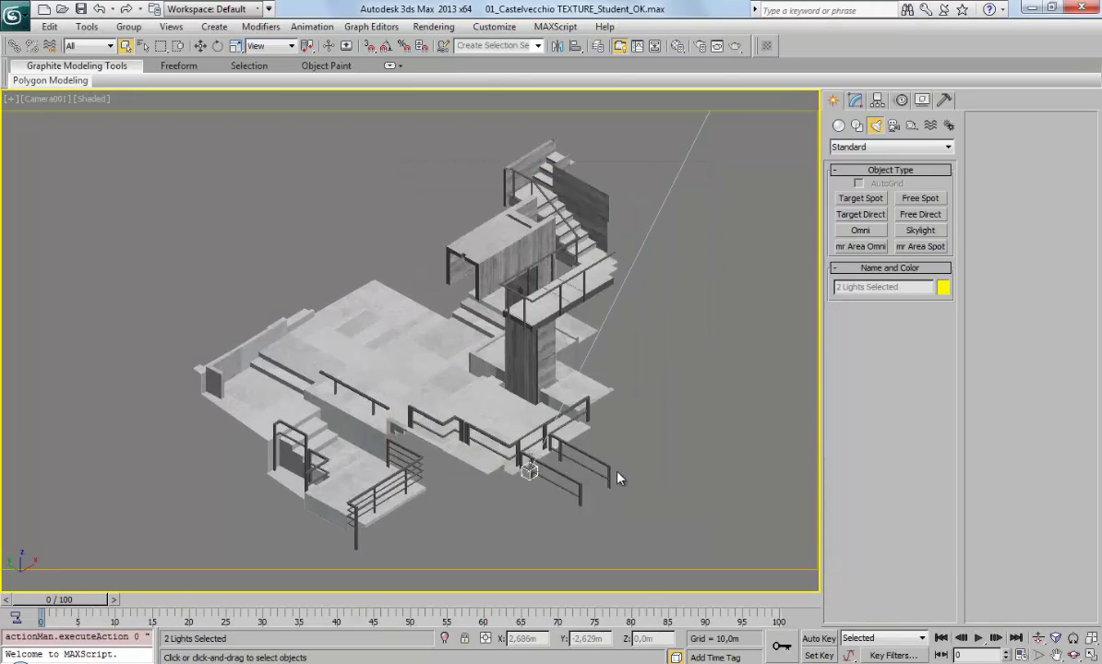
click(692, 428)
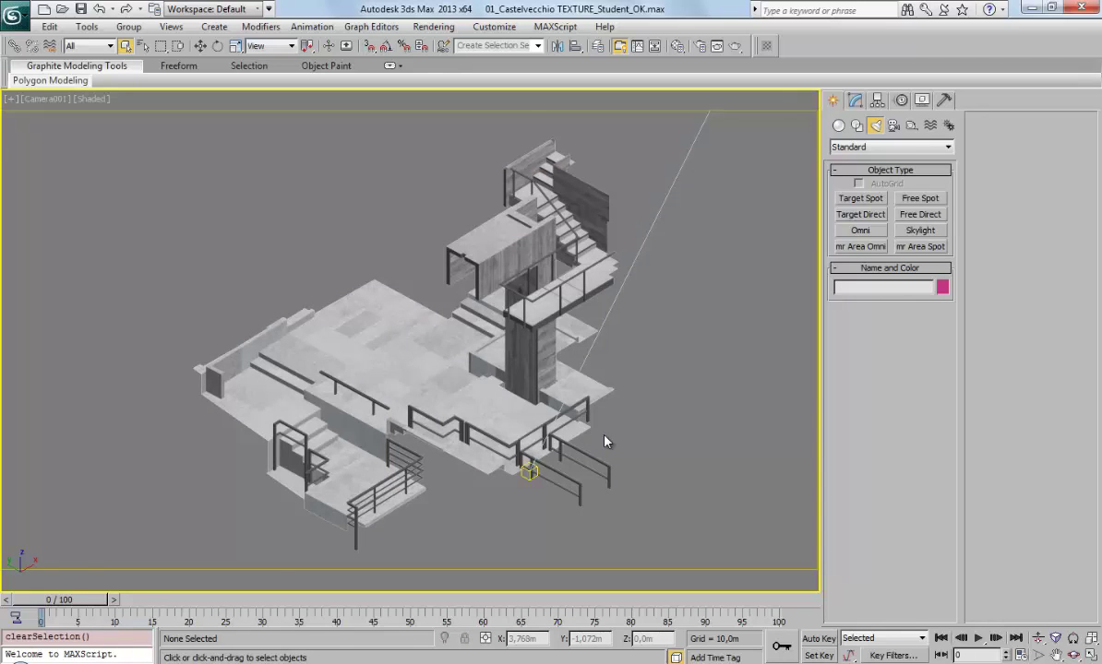
Step: In Top view, select the Direct01 directional light and switch off its Shadows On option
key(t)
scroll(514, 367, down, 5)
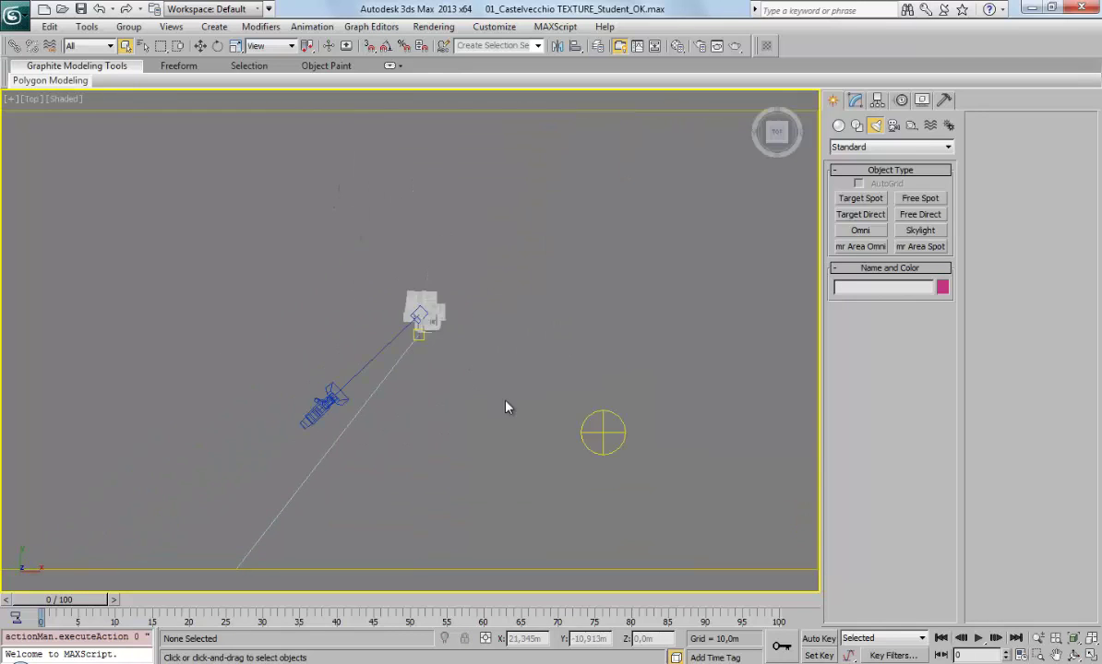
middle_drag(509, 406, 519, 320)
scroll(591, 346, down, 2)
drag(482, 233, 483, 235)
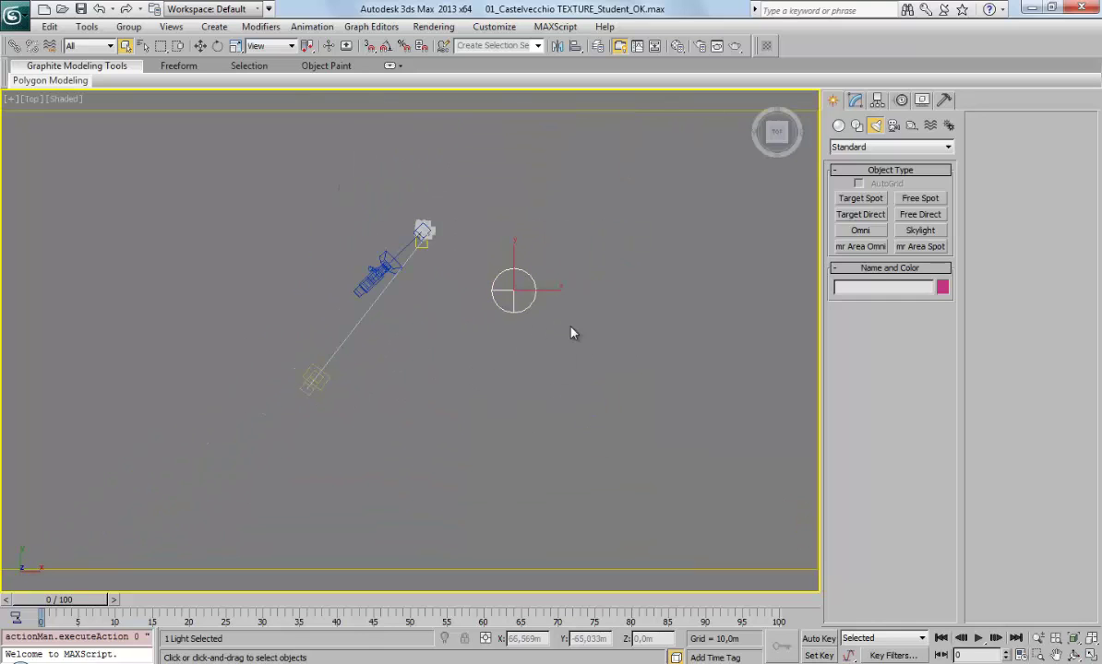
click(854, 101)
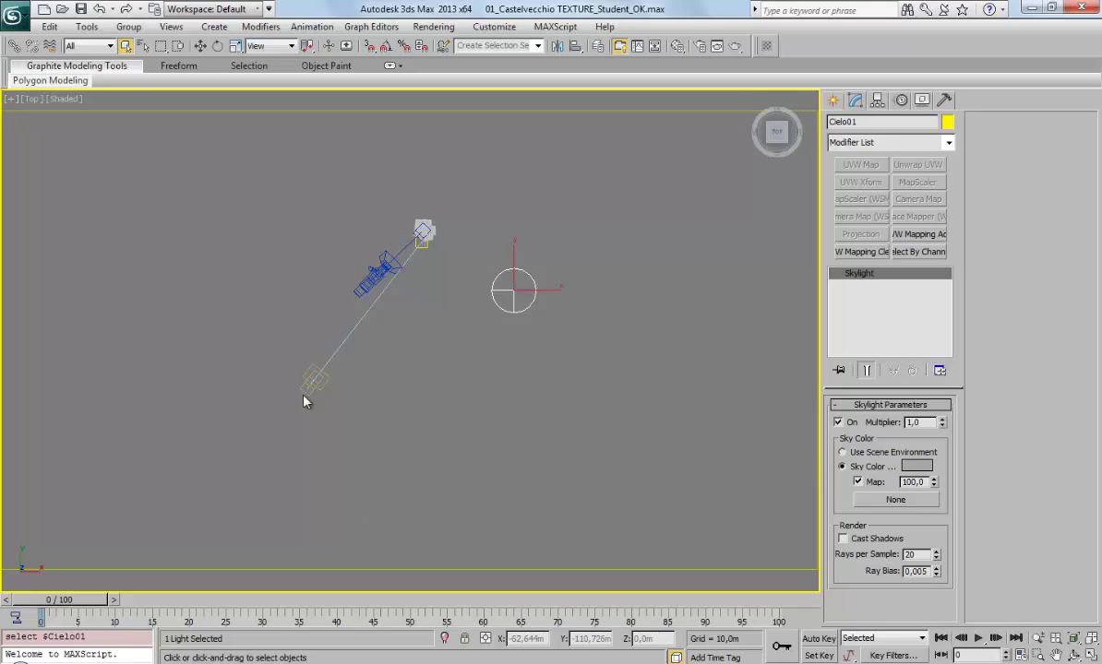
drag(385, 406, 254, 358)
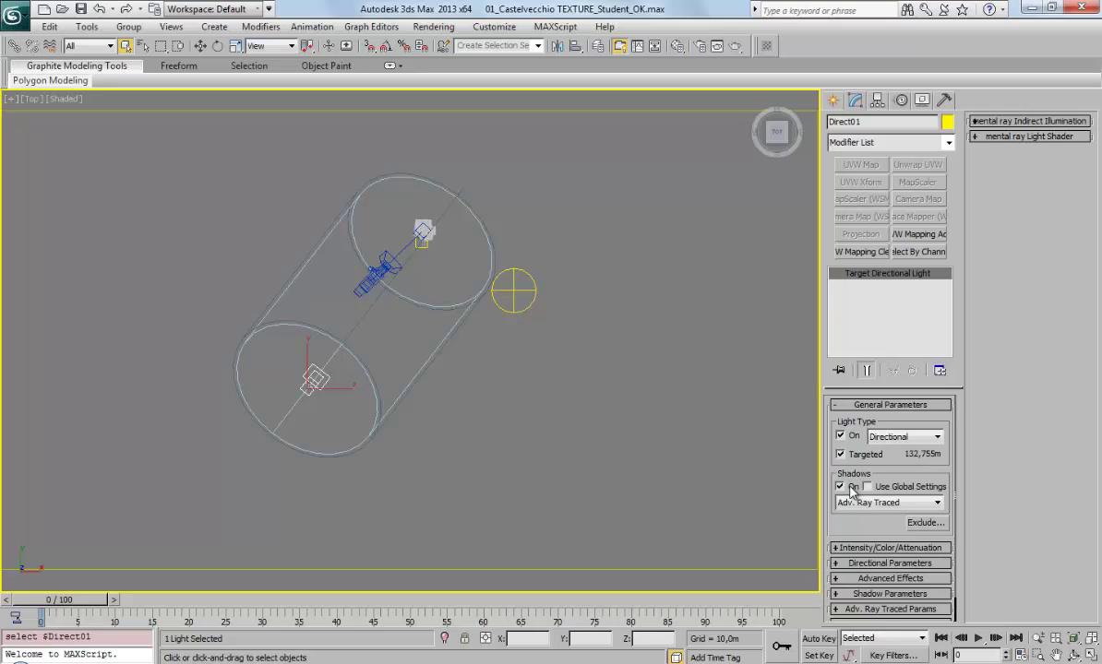
click(851, 492)
Step: Render the Camera001 view without shadows, then re-enable Direct01's shadows and render again
key(c)
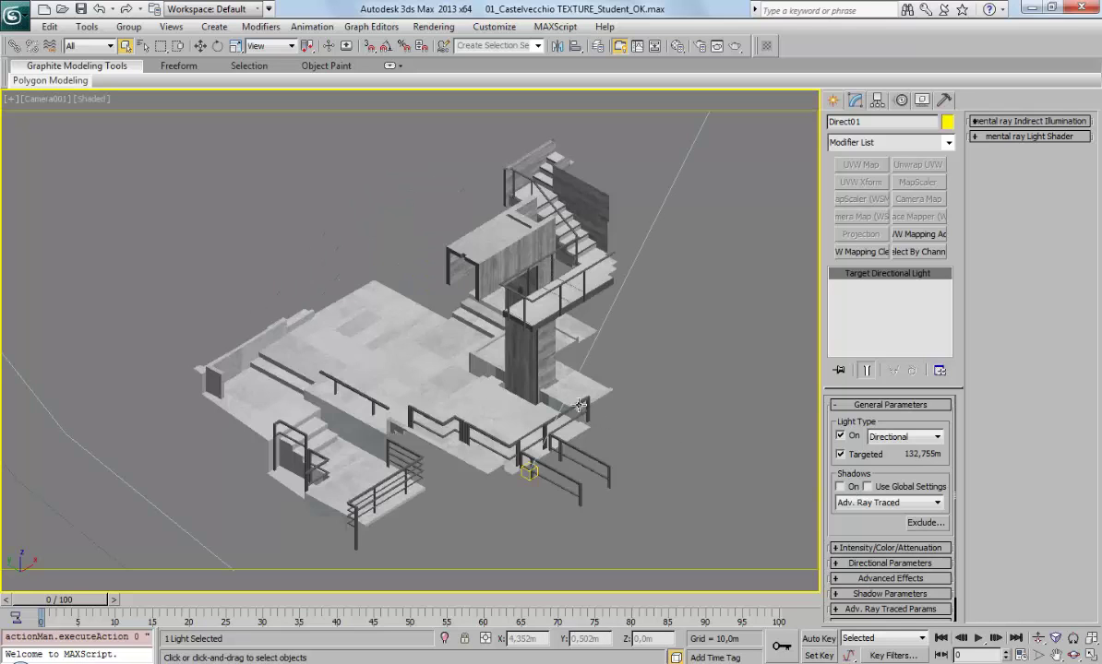
click(733, 46)
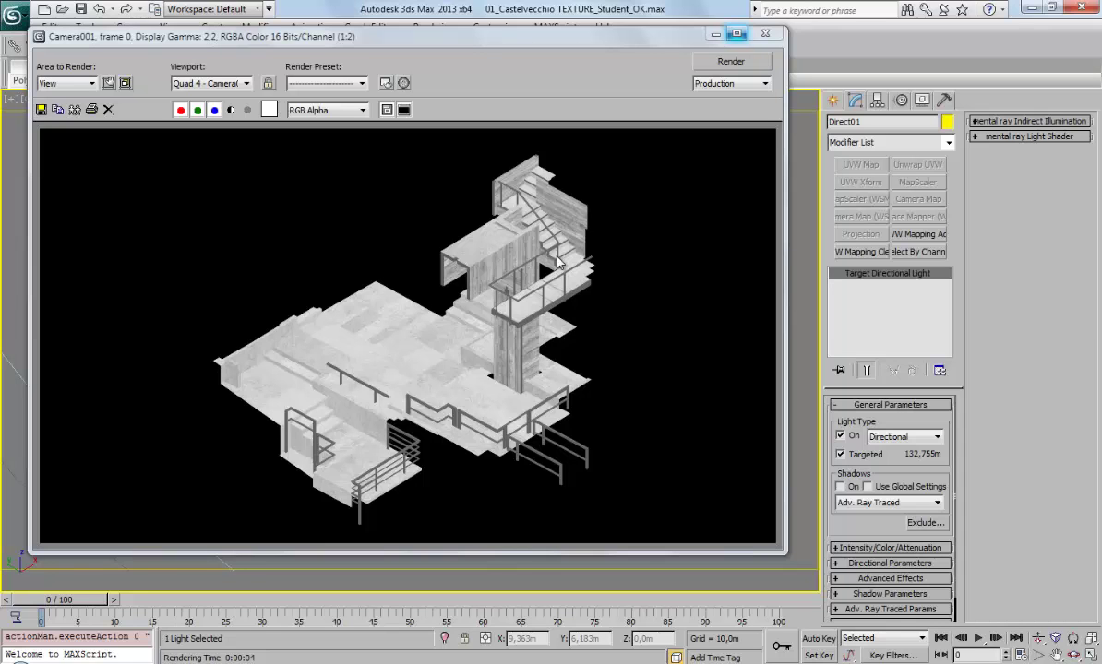
click(765, 34)
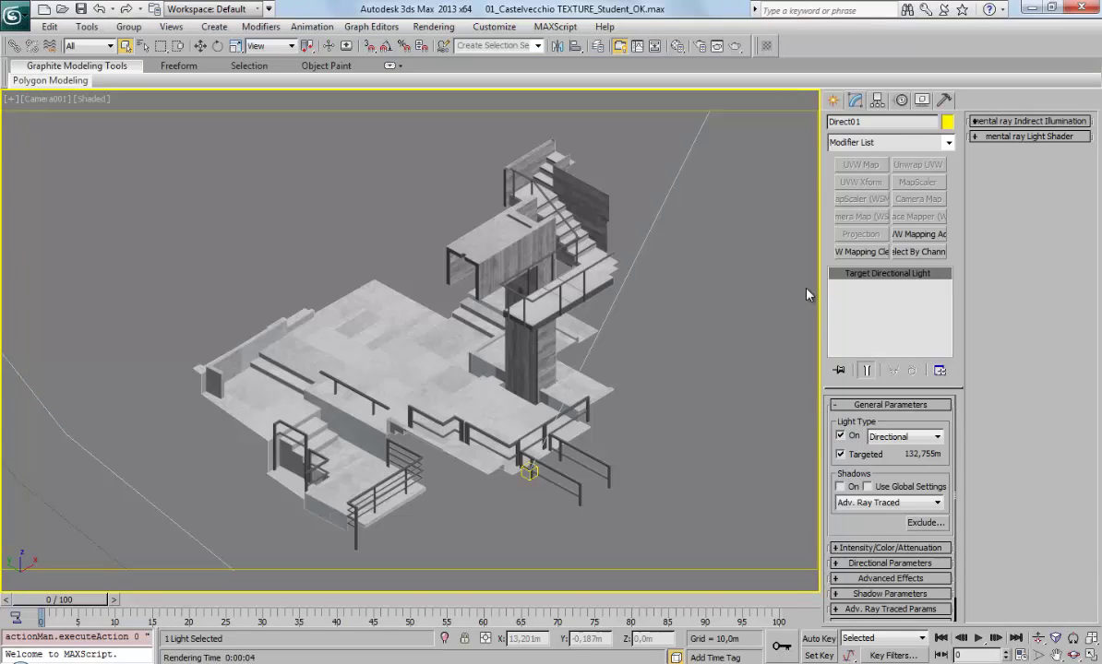
click(840, 487)
click(734, 45)
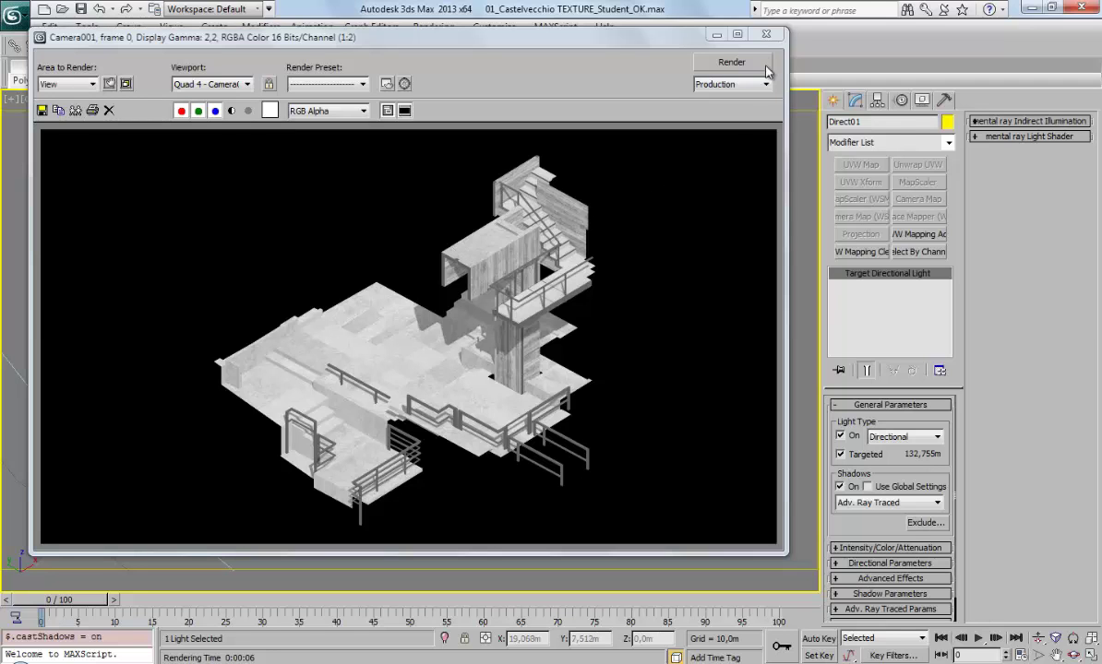
Step: Turn Direct01's shadows back off and render the camera view once more
click(766, 35)
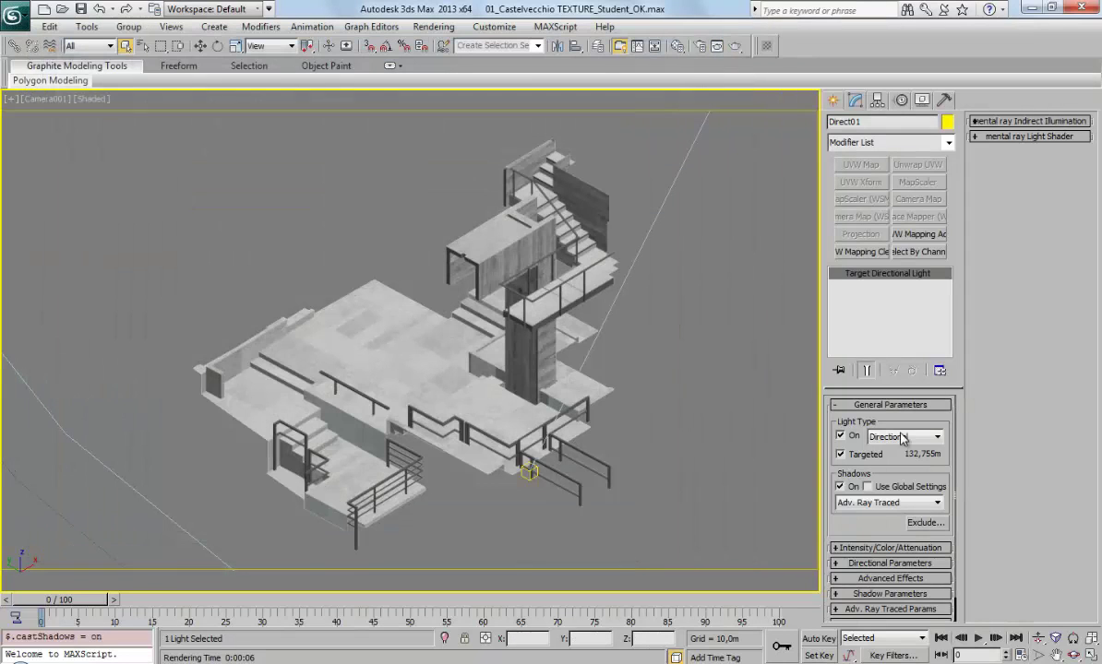
click(840, 486)
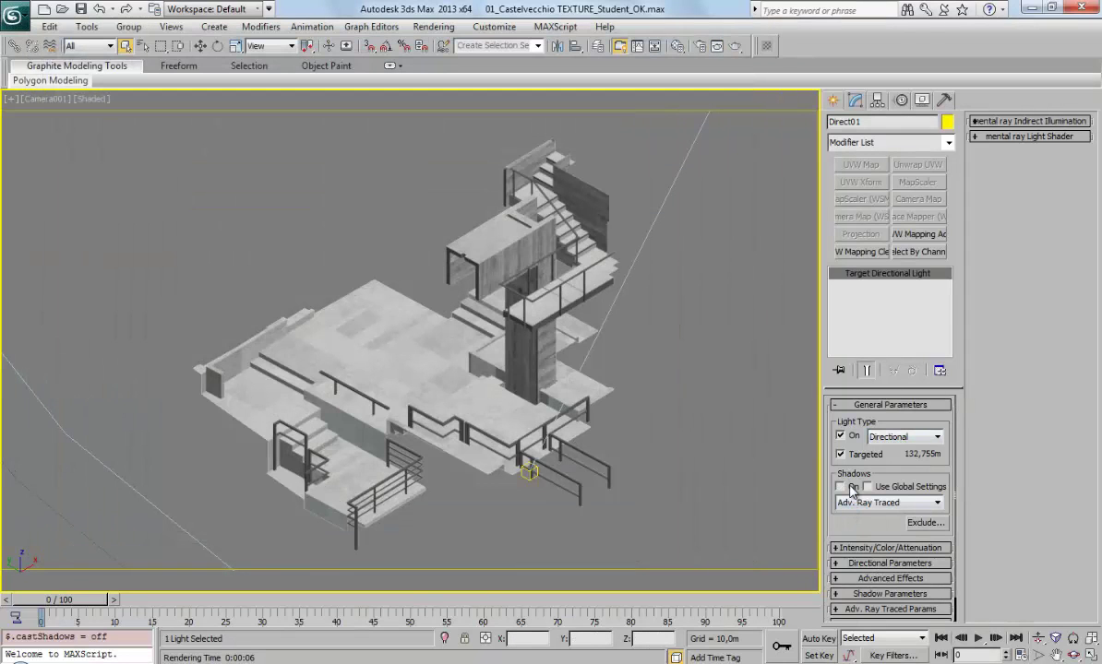
click(736, 45)
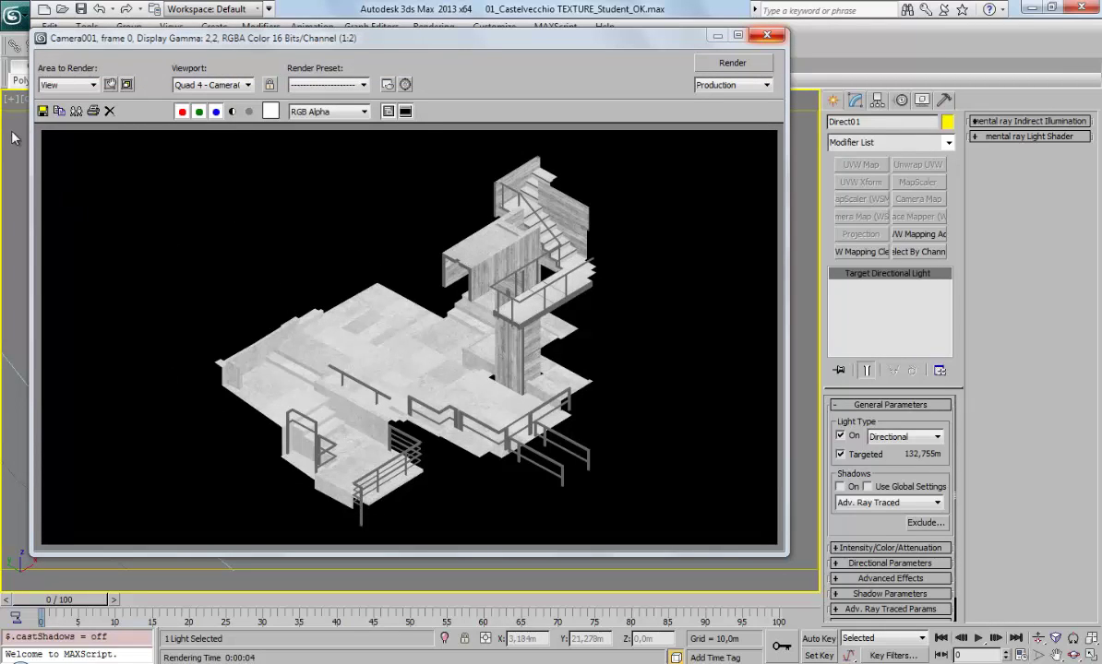
Step: Save the render as TIF file 'Diffuse' in 01_CASTELVECCHIO\RENDER and close the frame window
click(43, 111)
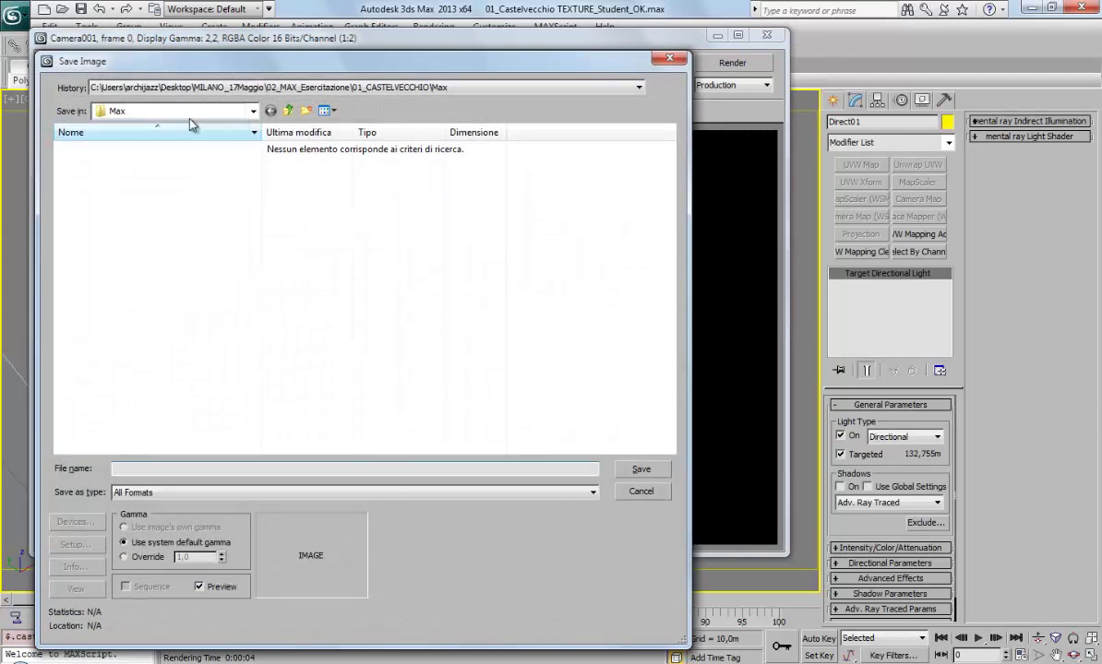
click(289, 110)
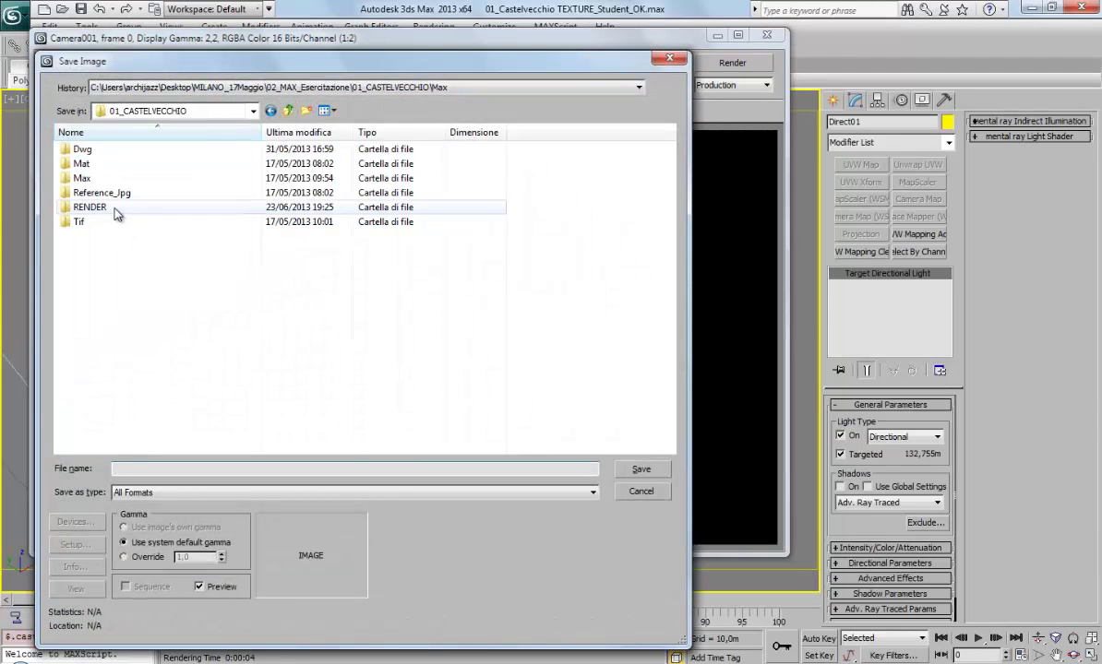
double_click(101, 208)
click(162, 470)
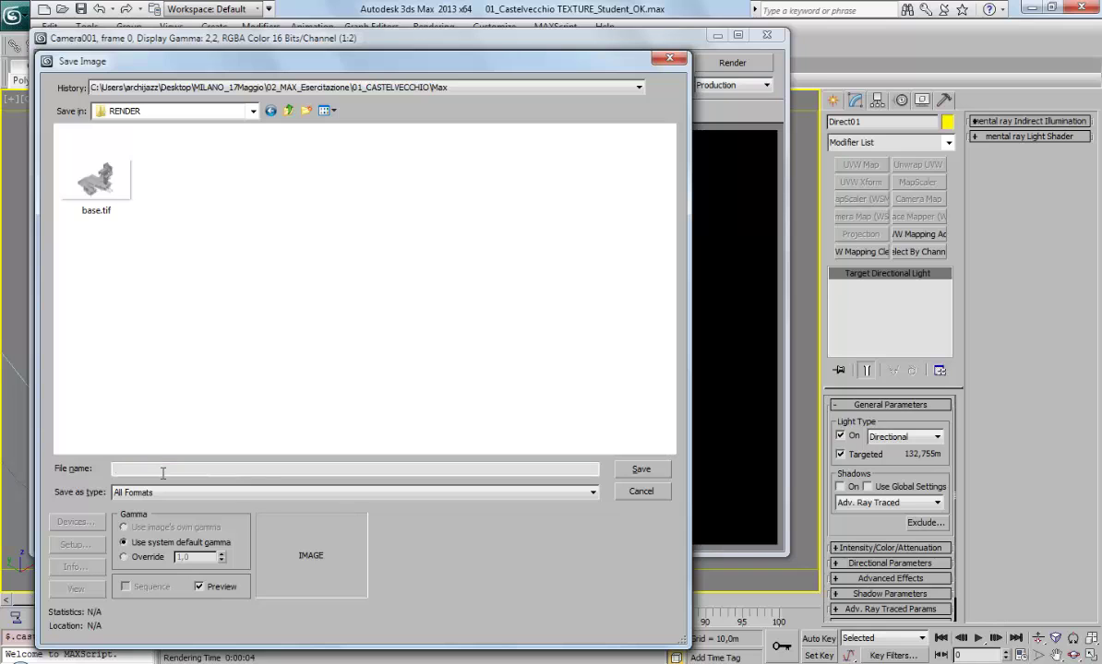
text(Diffuse)
click(304, 492)
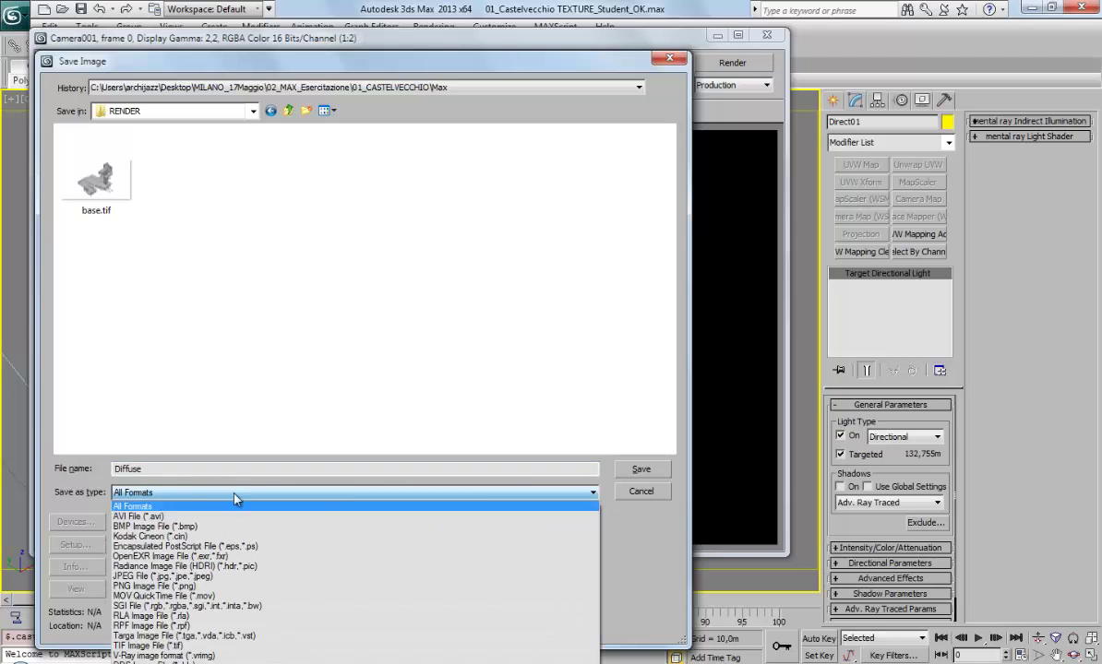
click(209, 649)
click(641, 469)
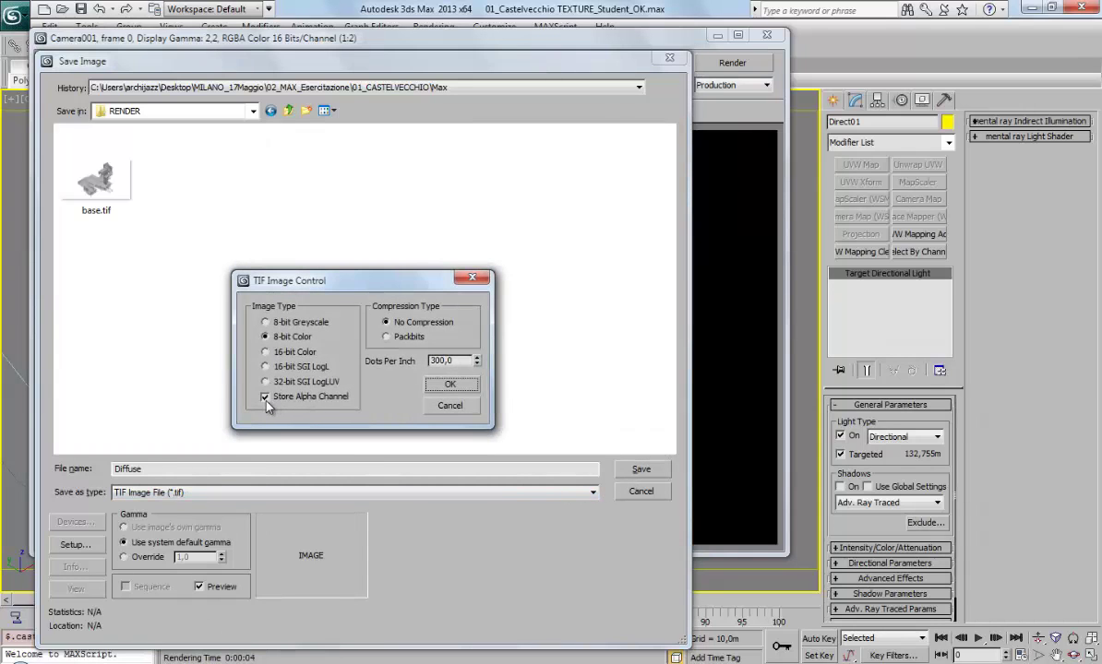
click(453, 386)
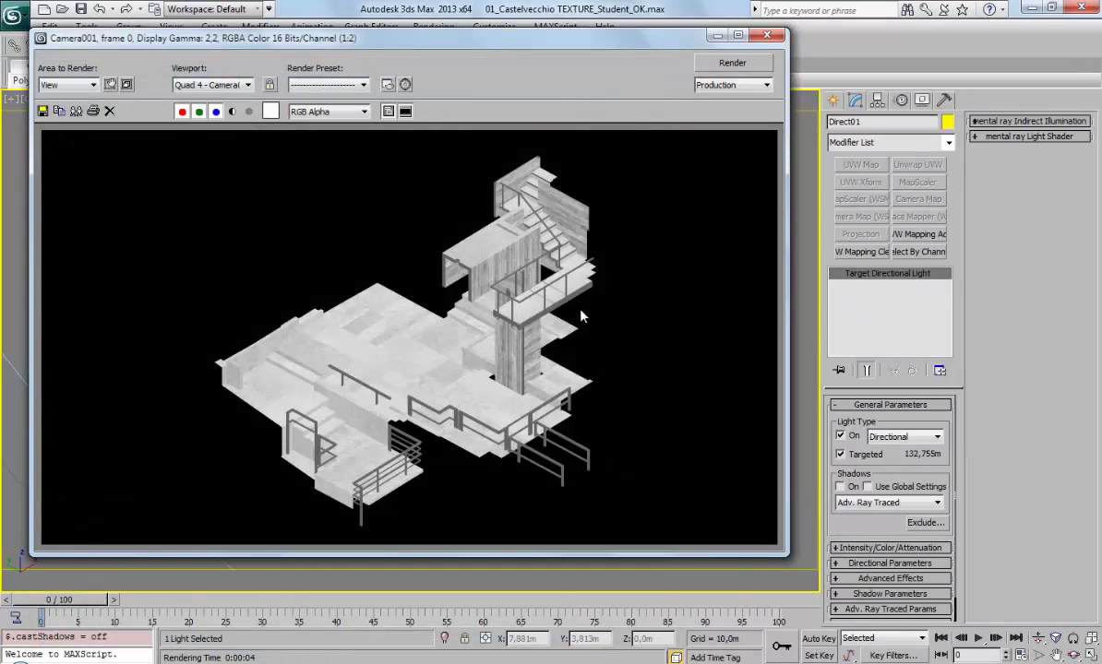
click(767, 35)
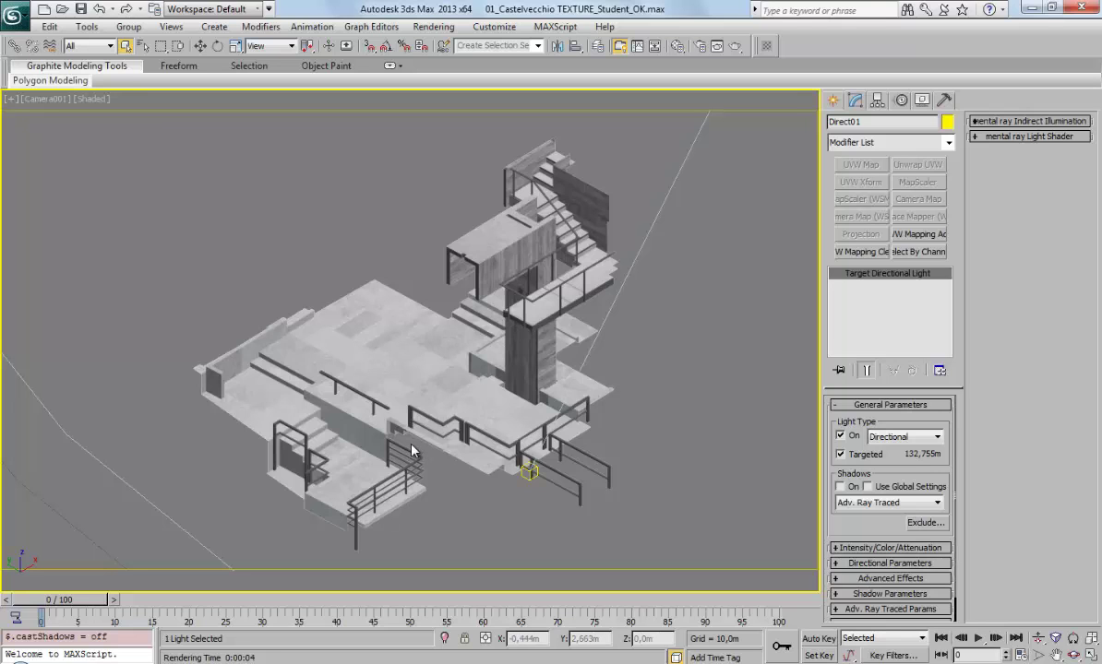
Step: Turn Direct01's shadows on, render the Camera001 view with shadows, then open the Material Editor
click(841, 487)
click(734, 45)
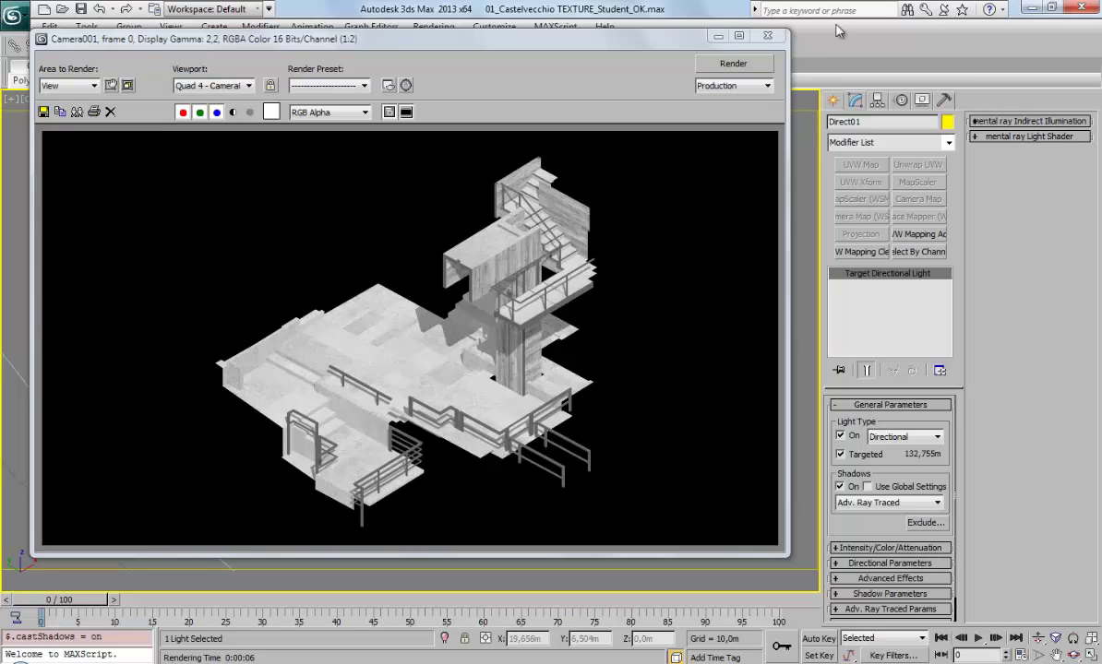
click(718, 37)
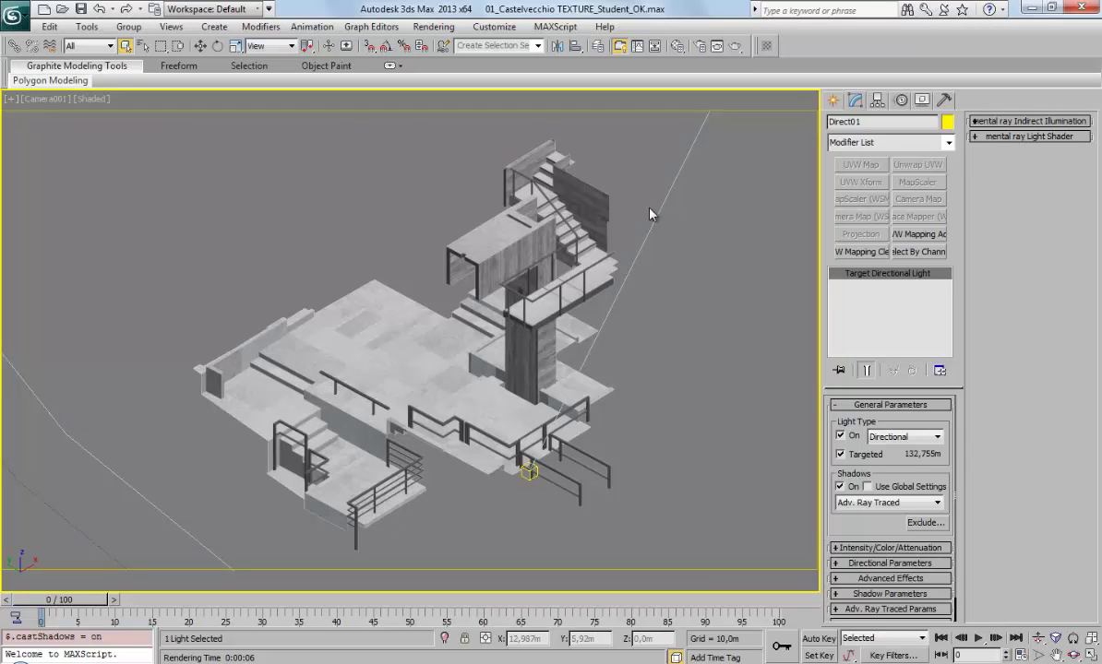
key(m)
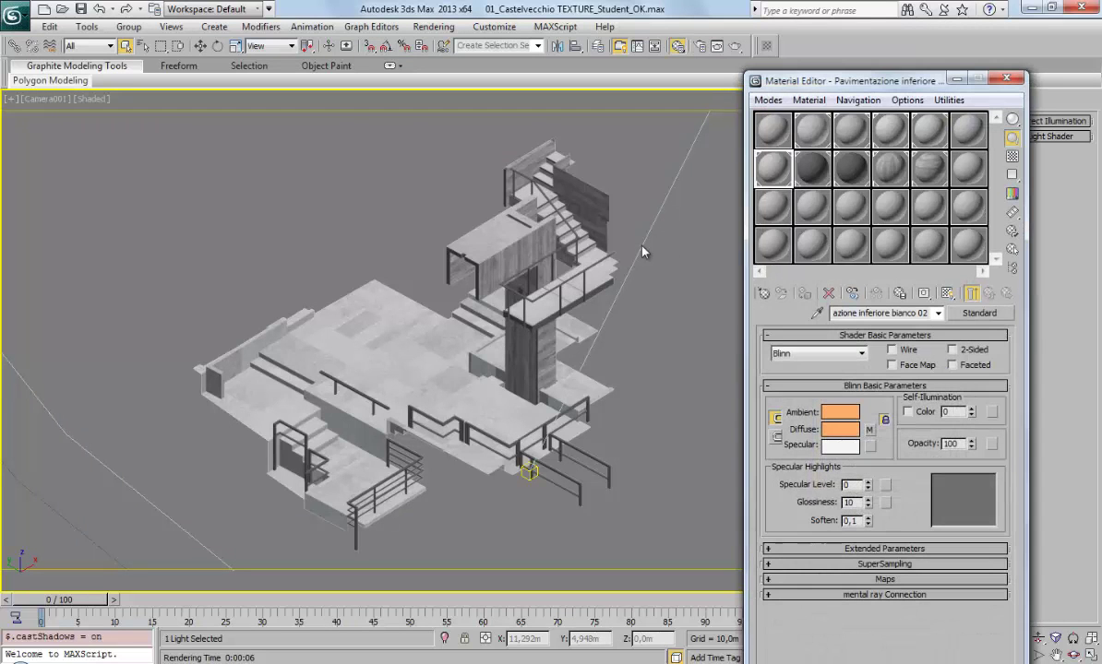
Step: Make an unused slot a Matte/Shadow material named 'Matteo', then select all scene objects
click(772, 218)
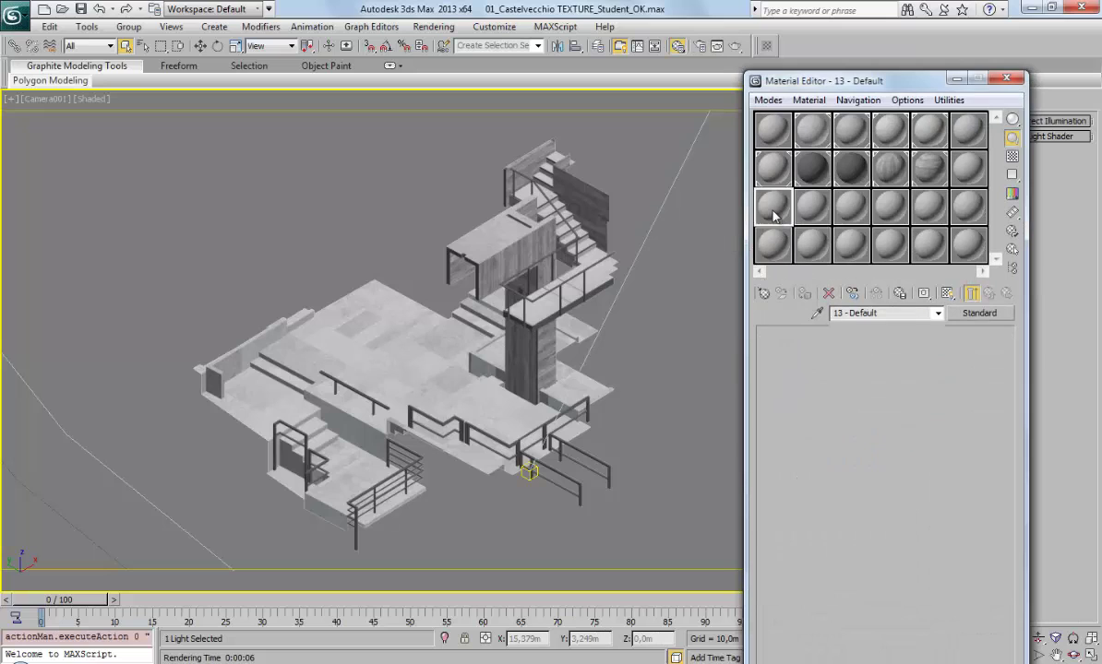
click(892, 317)
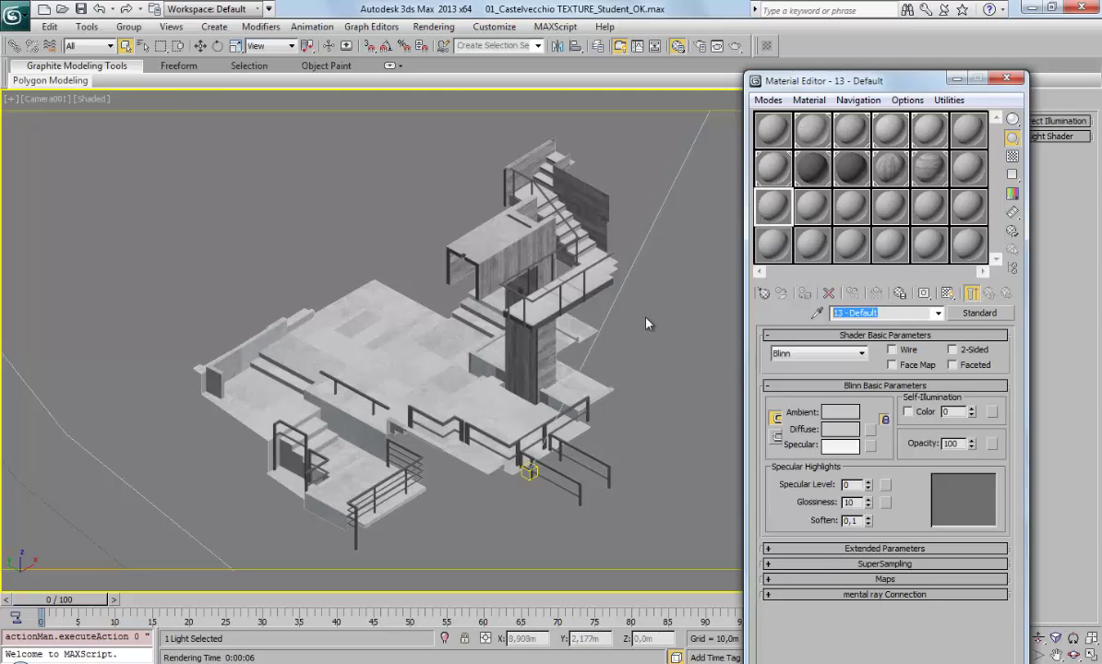
text(Matteo)
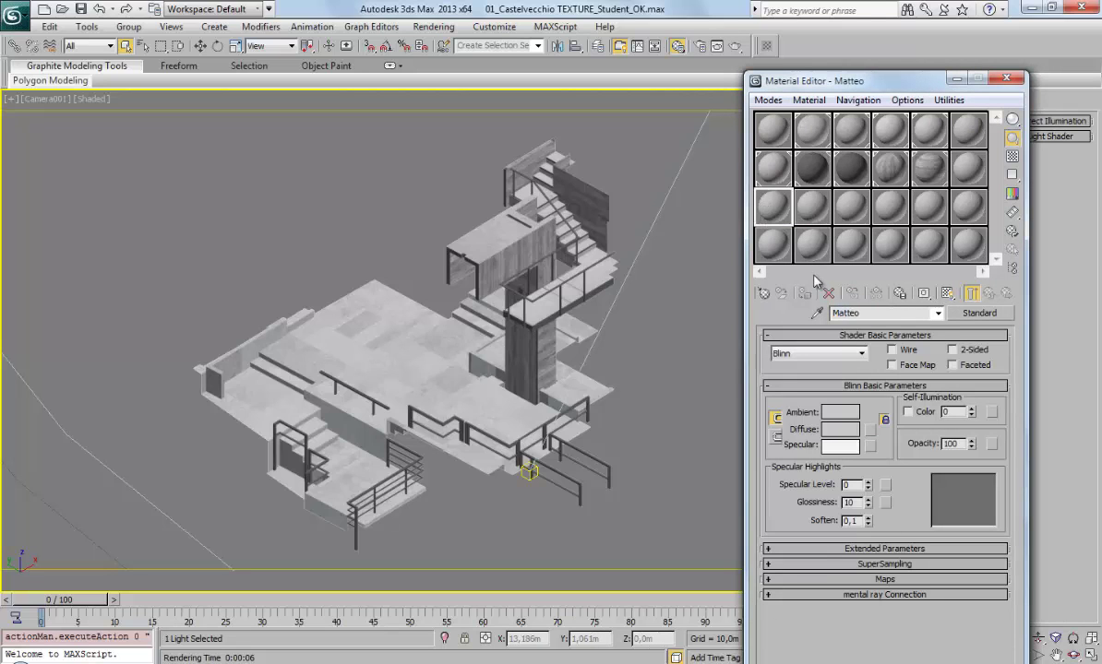
click(973, 314)
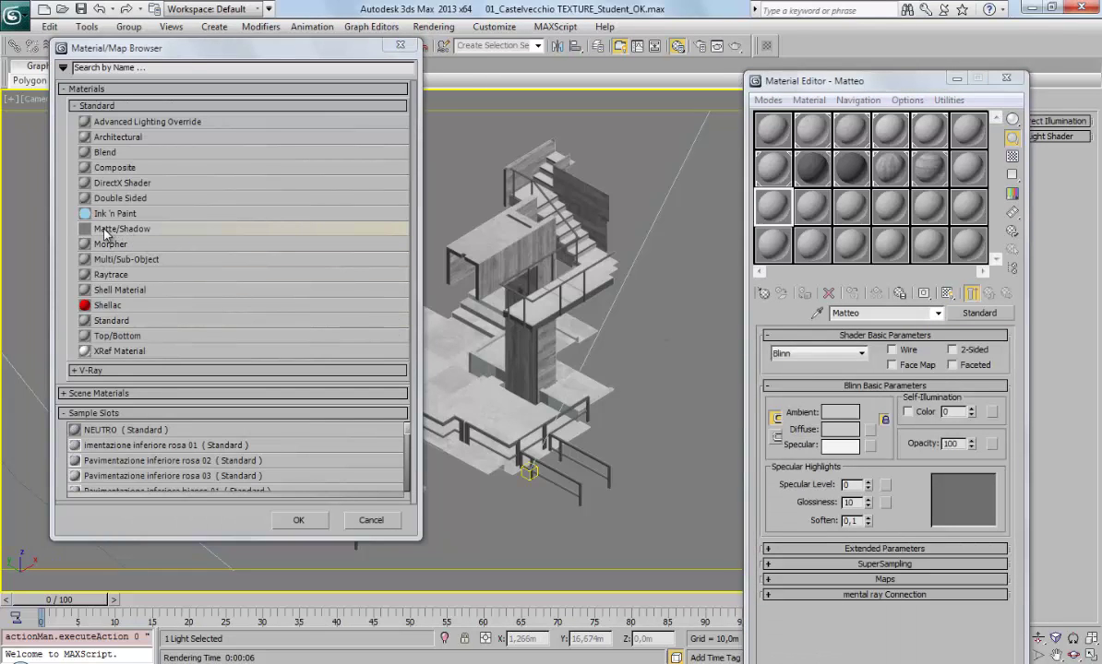
click(109, 231)
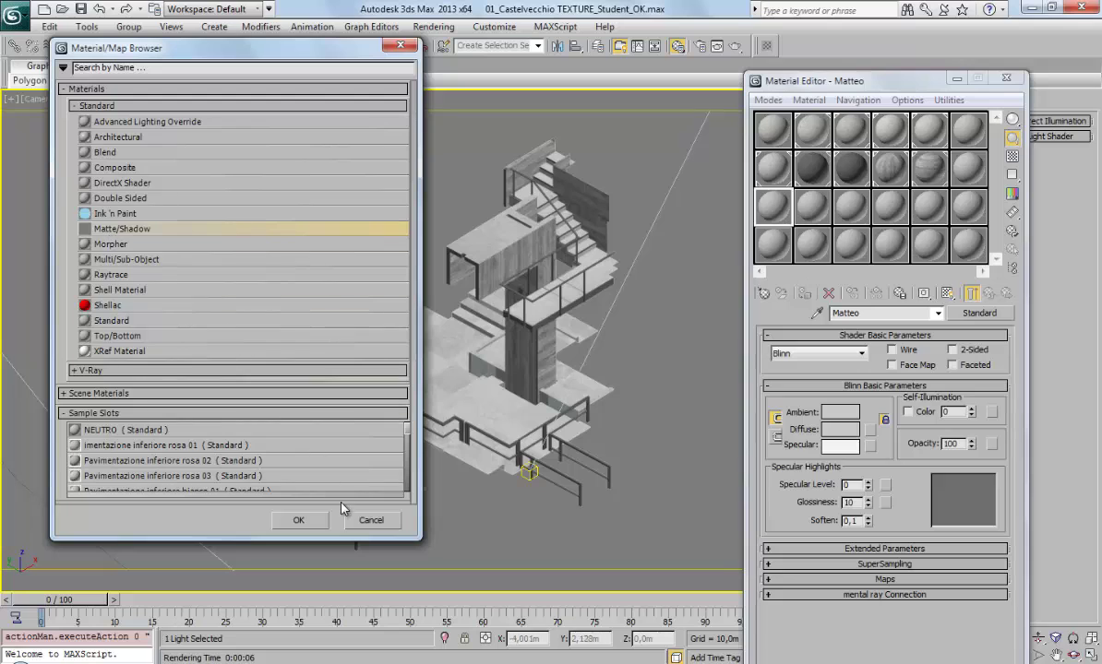
click(298, 520)
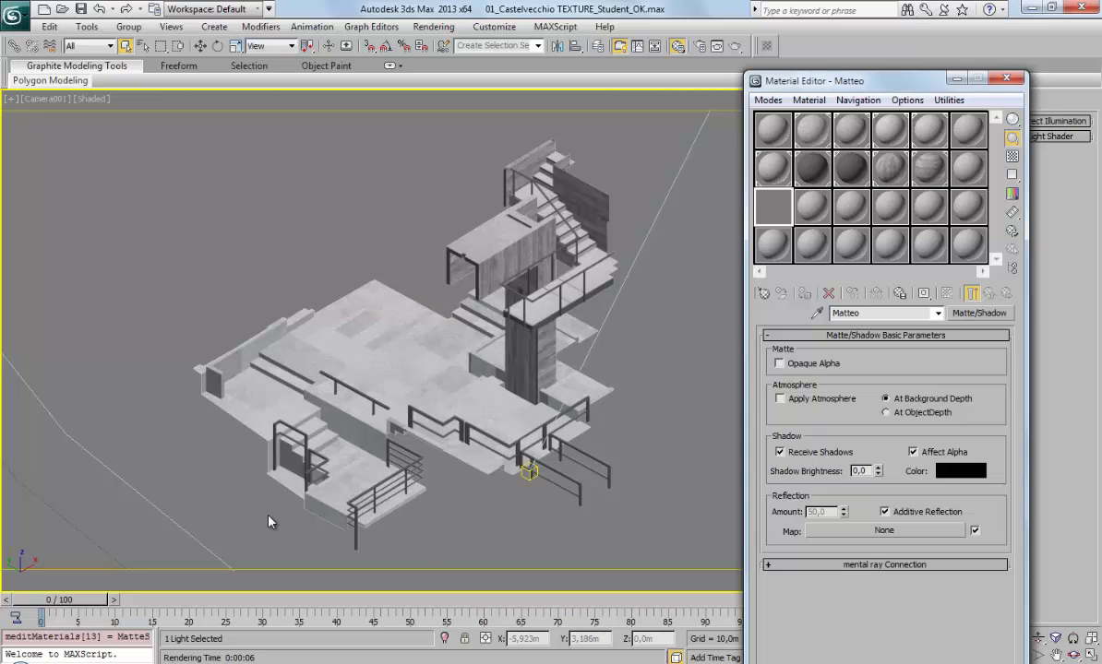
key(ctrl+a)
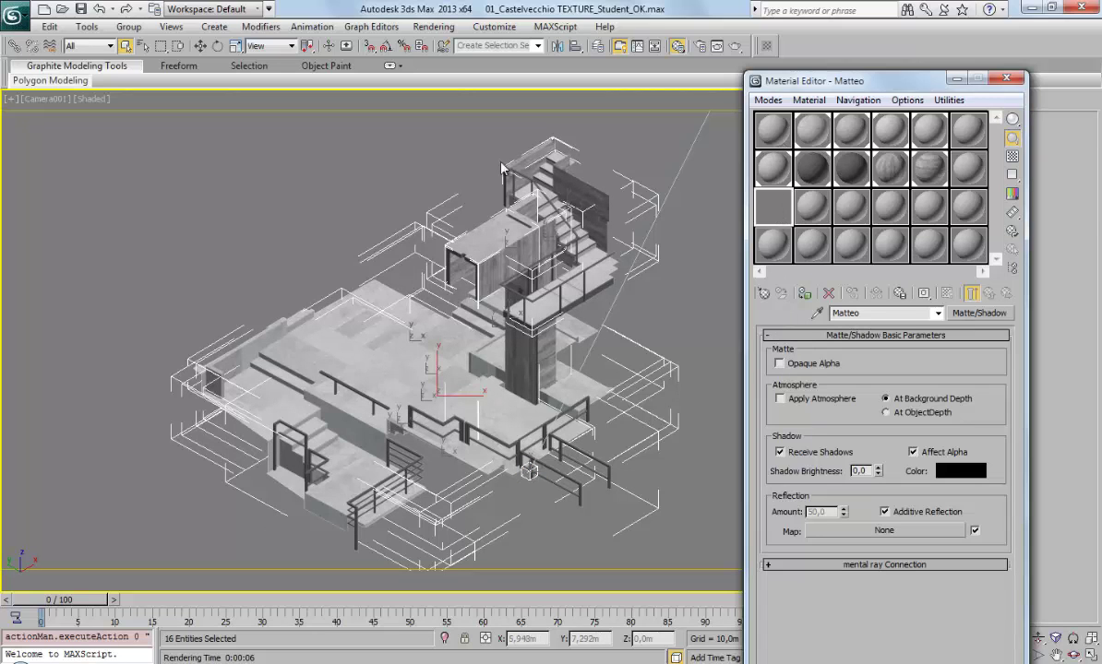
Step: Assign Matteo to every selected object, deselect, and render the Camera001 view
click(803, 292)
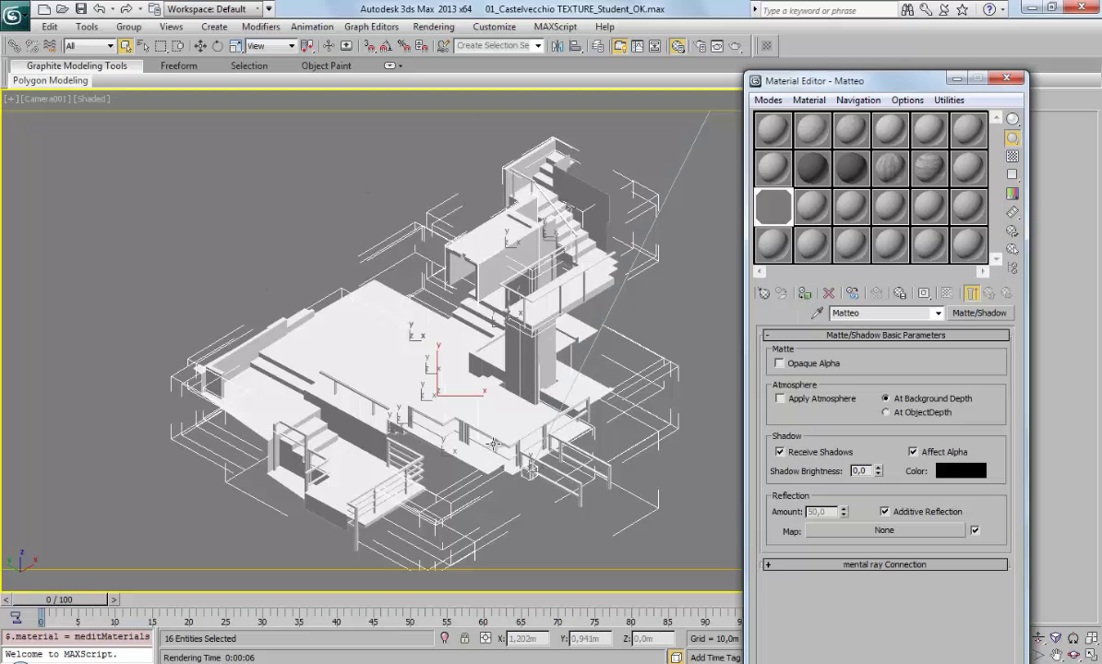
click(706, 310)
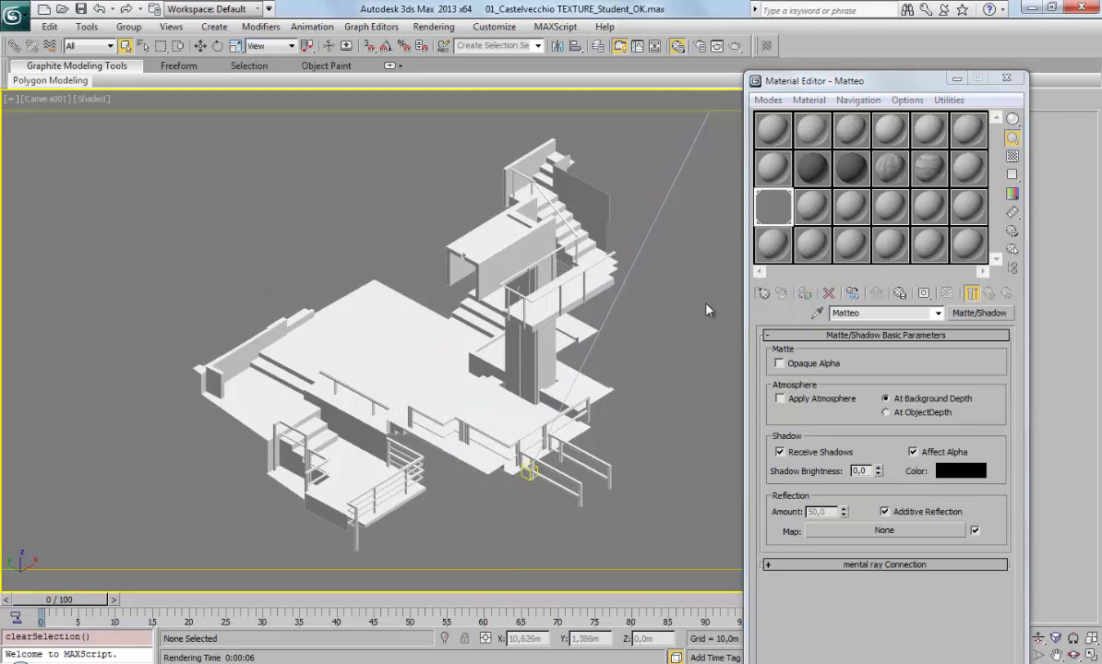
click(736, 48)
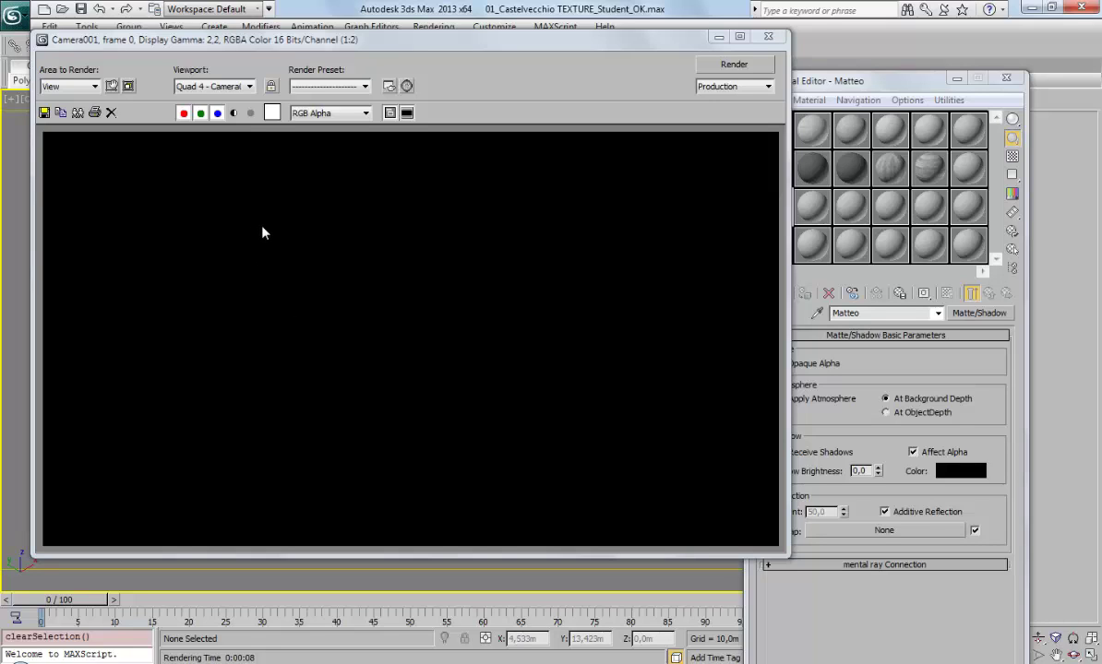
Step: Show the alpha channel, save the render as TIF file 'shadows' in RENDER, and close the window
click(236, 115)
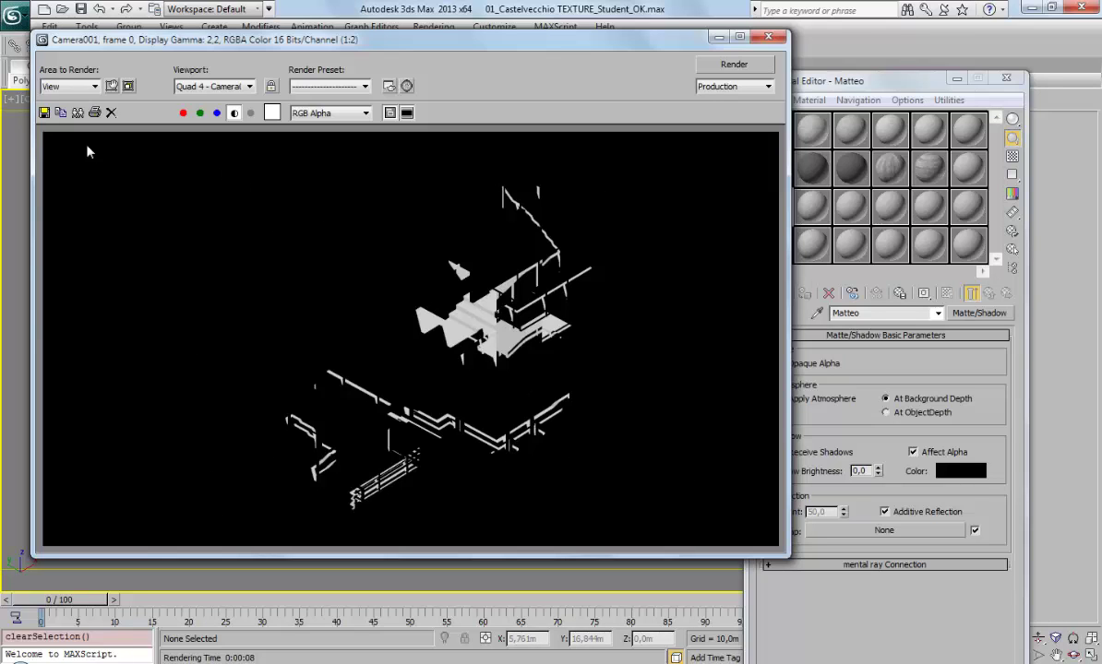
click(43, 112)
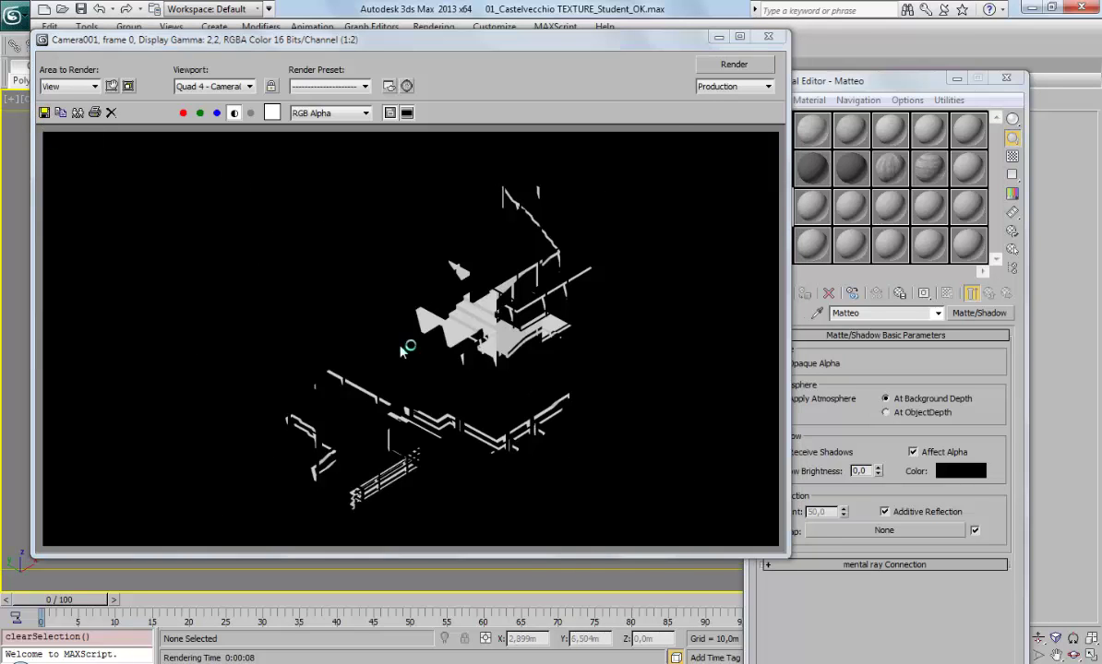
text(s)
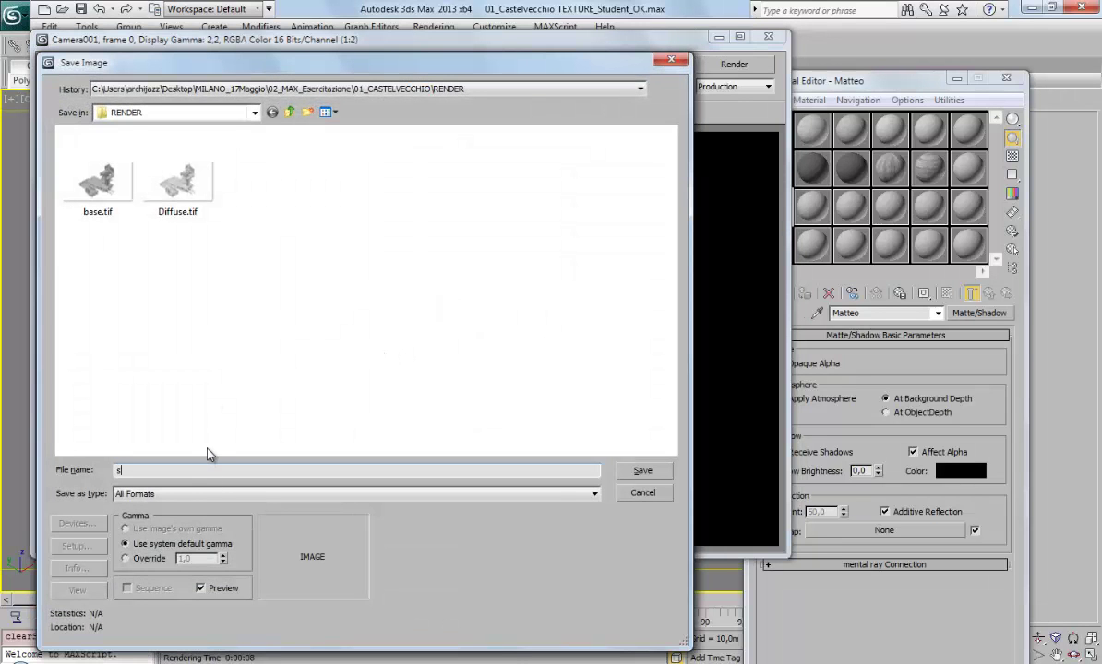
text(hadows)
click(258, 494)
click(251, 649)
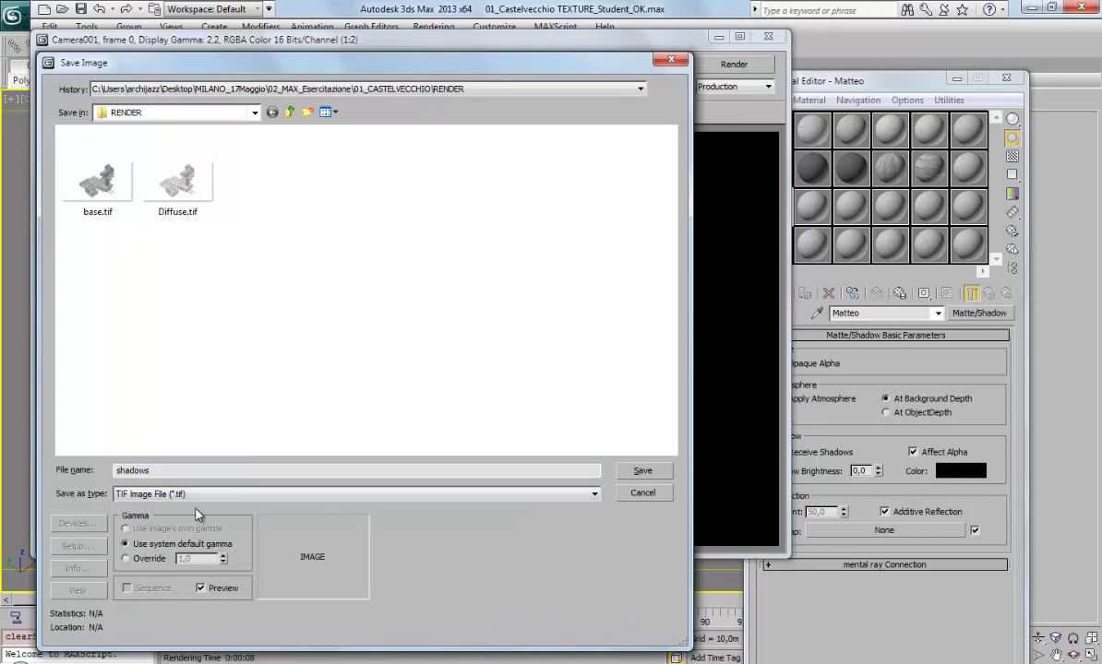
click(644, 470)
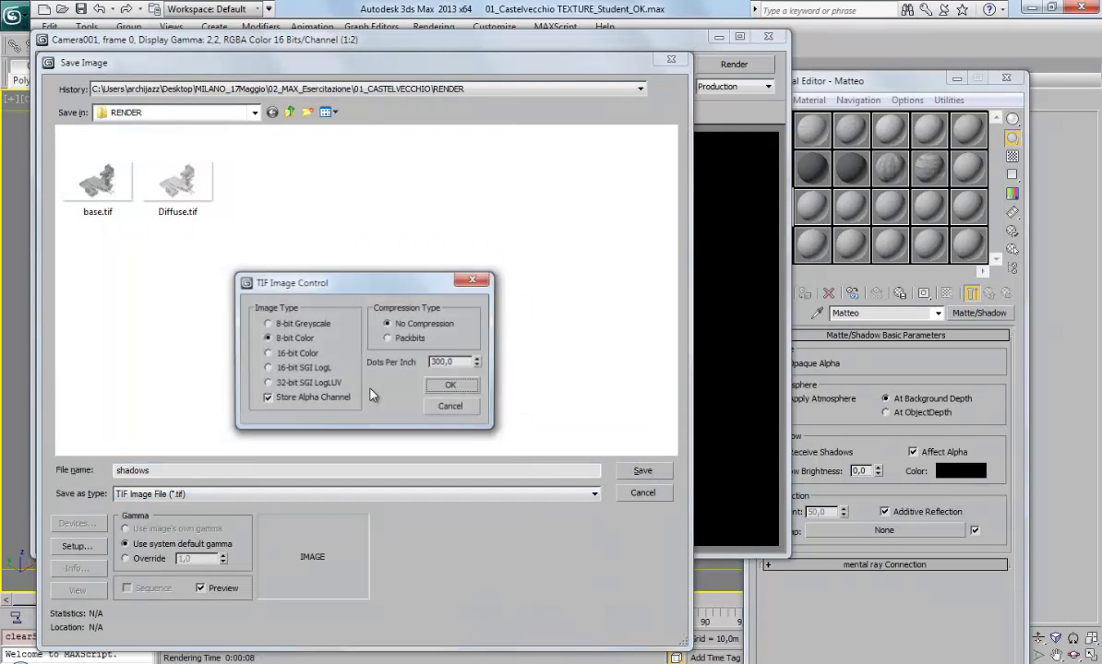
click(451, 386)
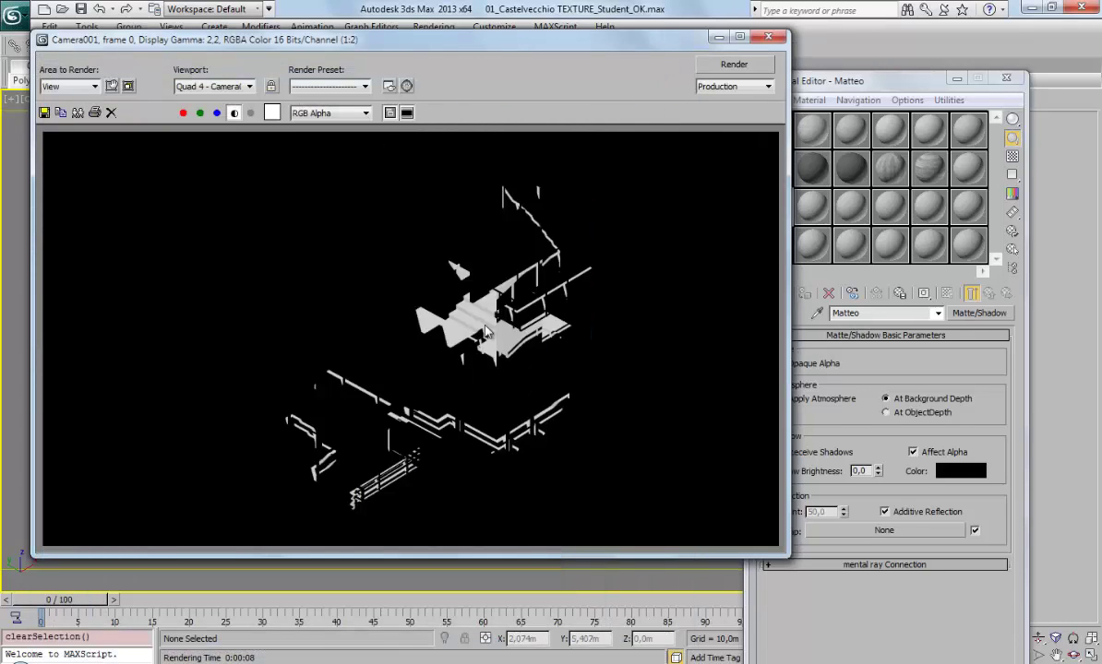
click(778, 42)
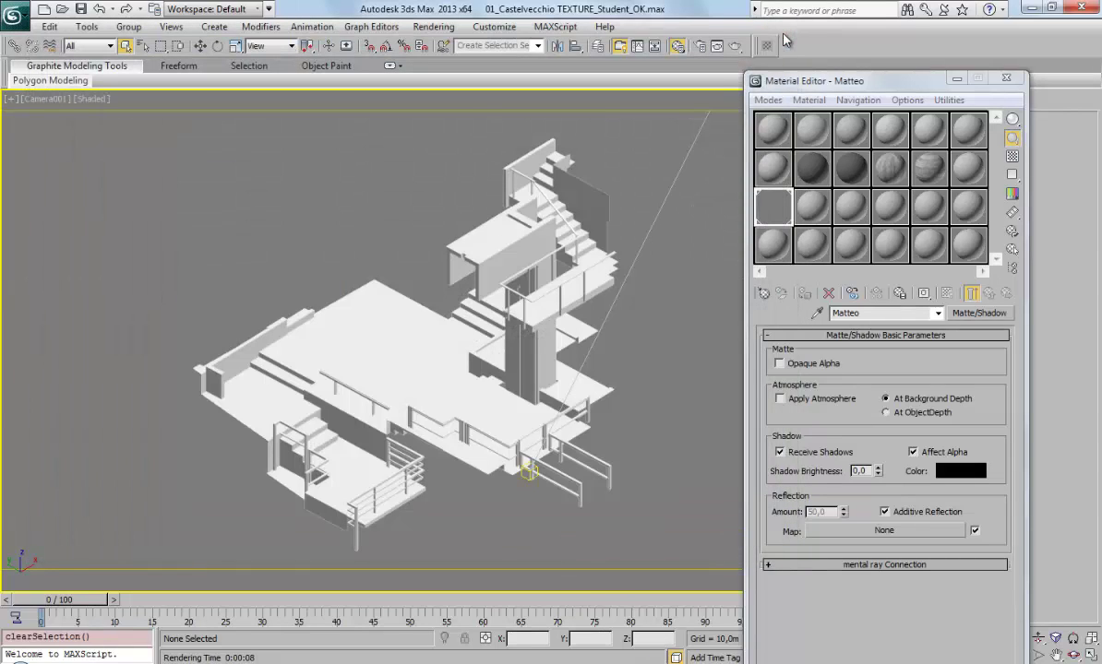
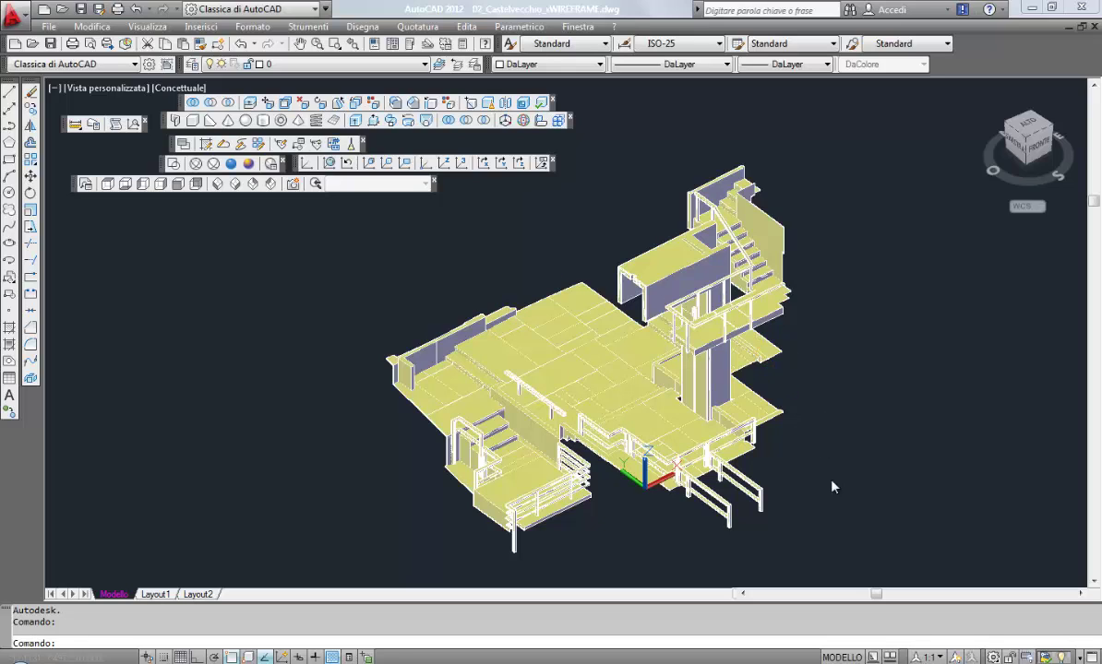
Step: Crossing-select the whole Castelvecchio model and explode it
click(947, 548)
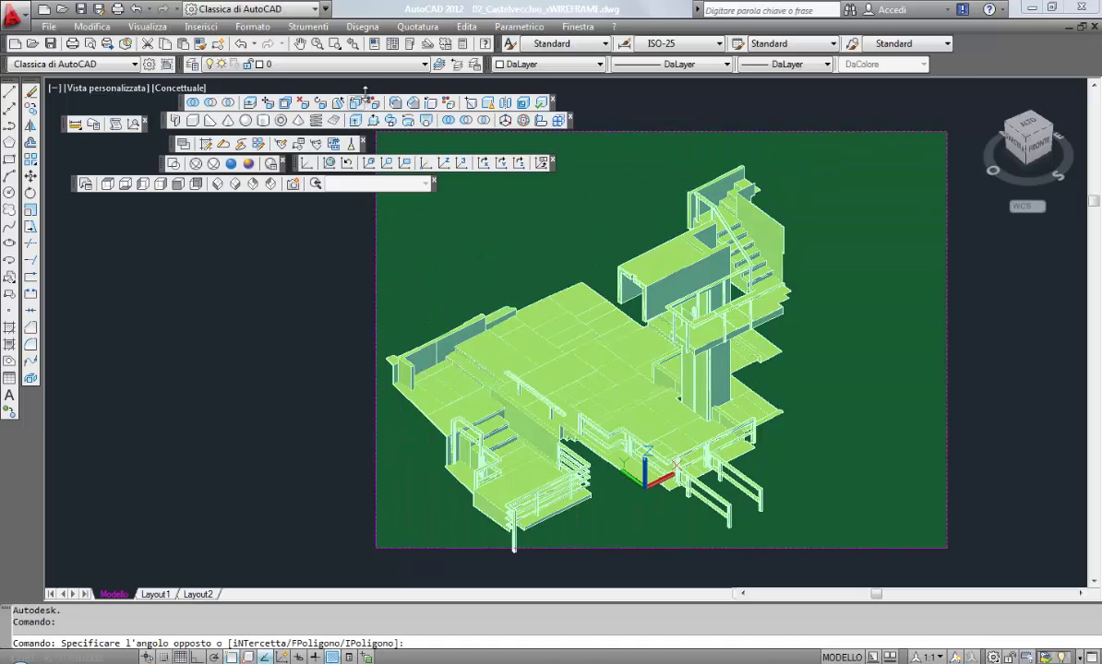
click(367, 85)
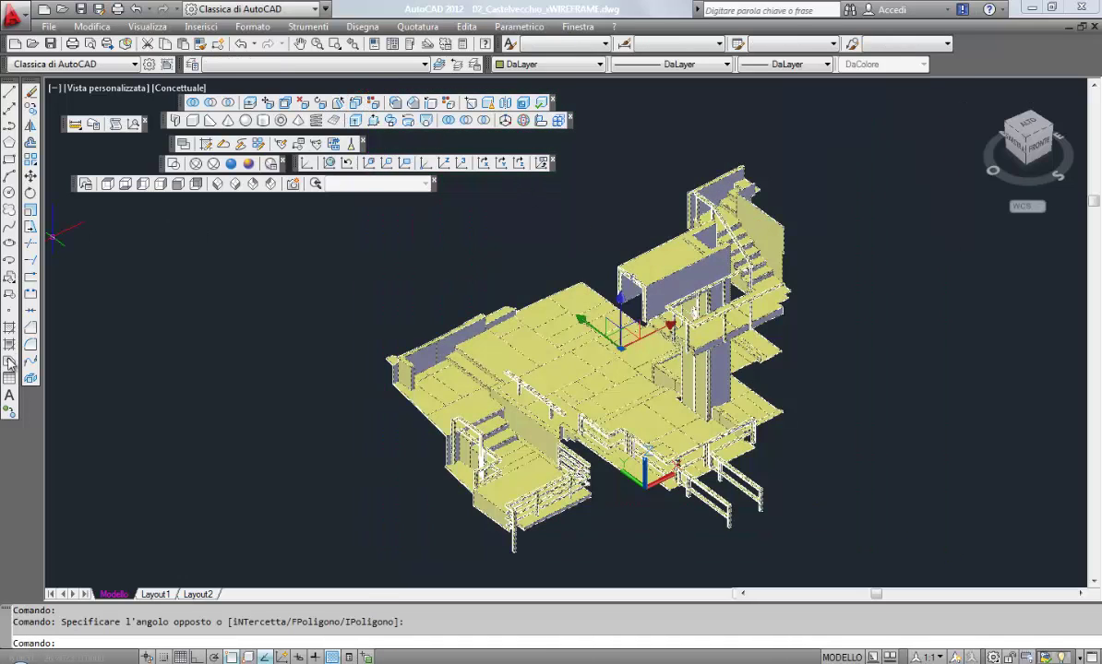
click(32, 380)
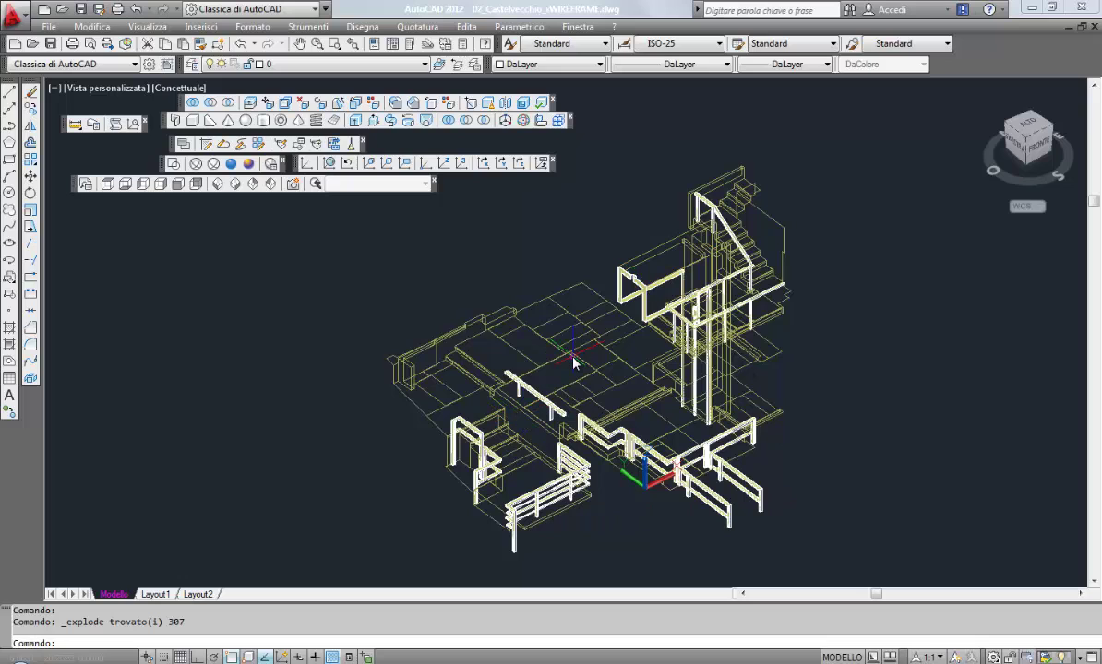
Step: Crossing-select all the resulting pieces and explode them a second time
click(917, 552)
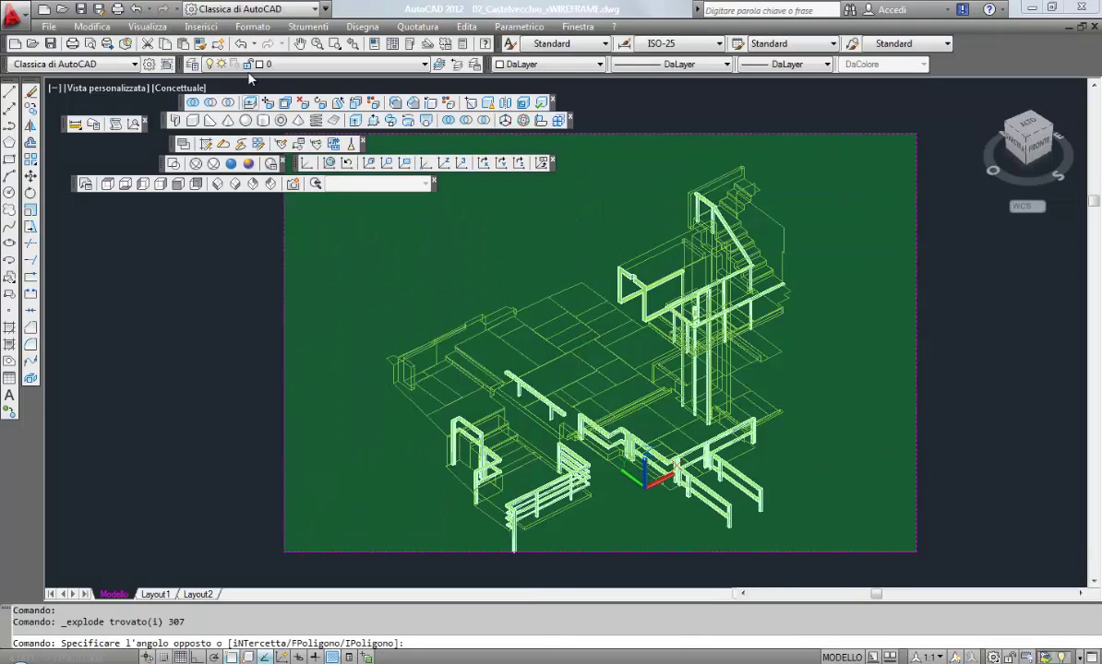
click(263, 92)
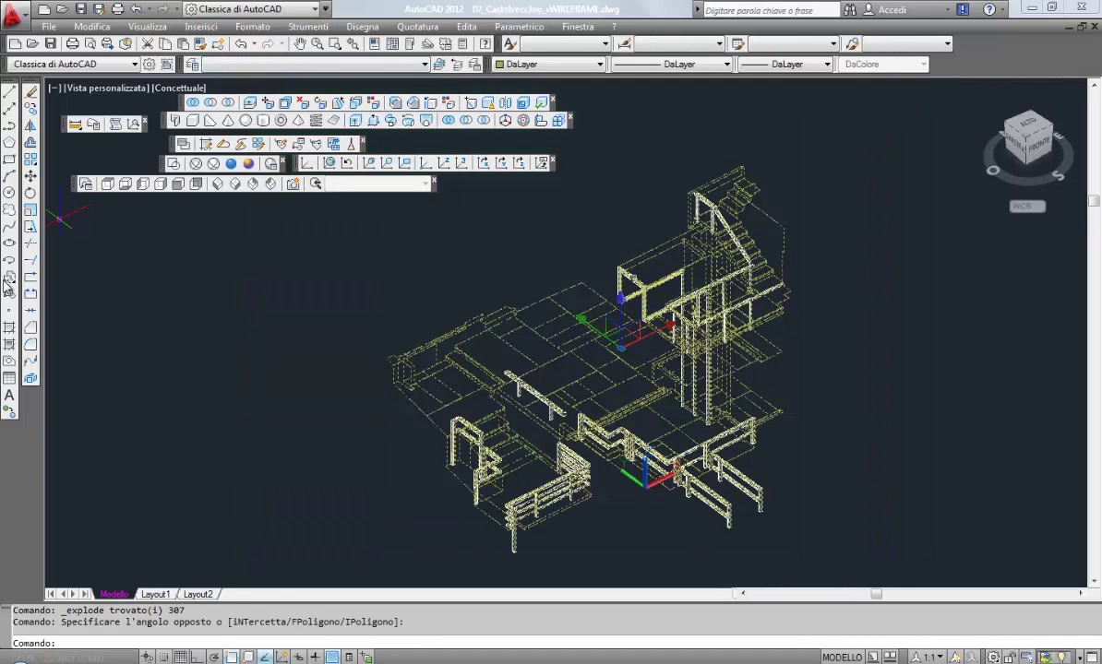
click(30, 379)
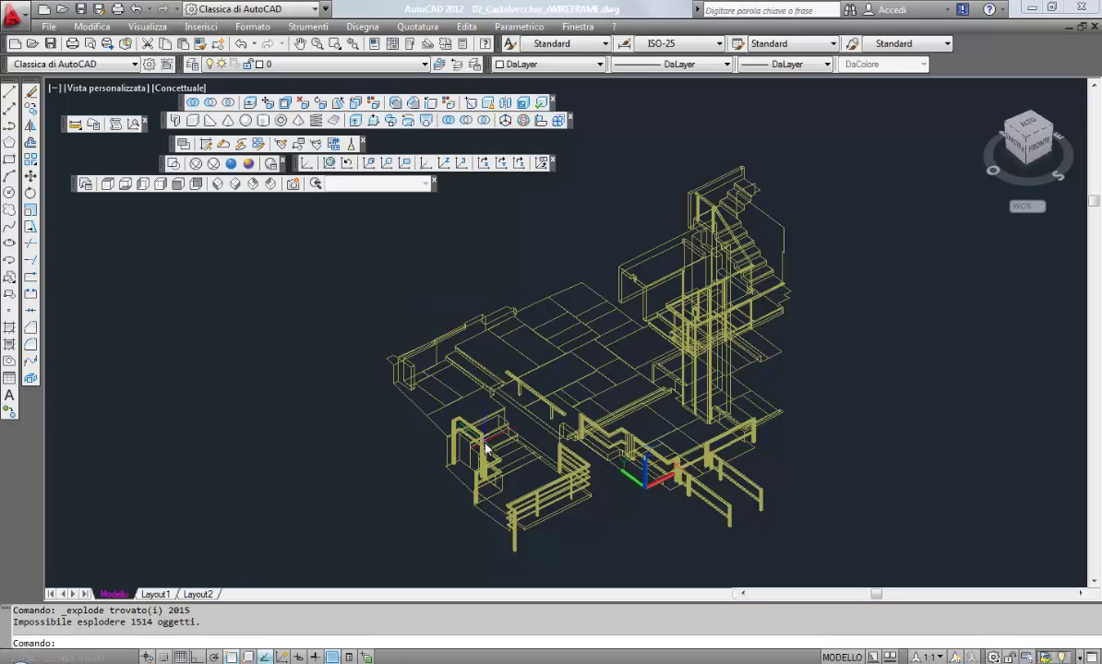
scroll(554, 288, up, 2)
scroll(502, 322, up, 2)
scroll(709, 246, up, 2)
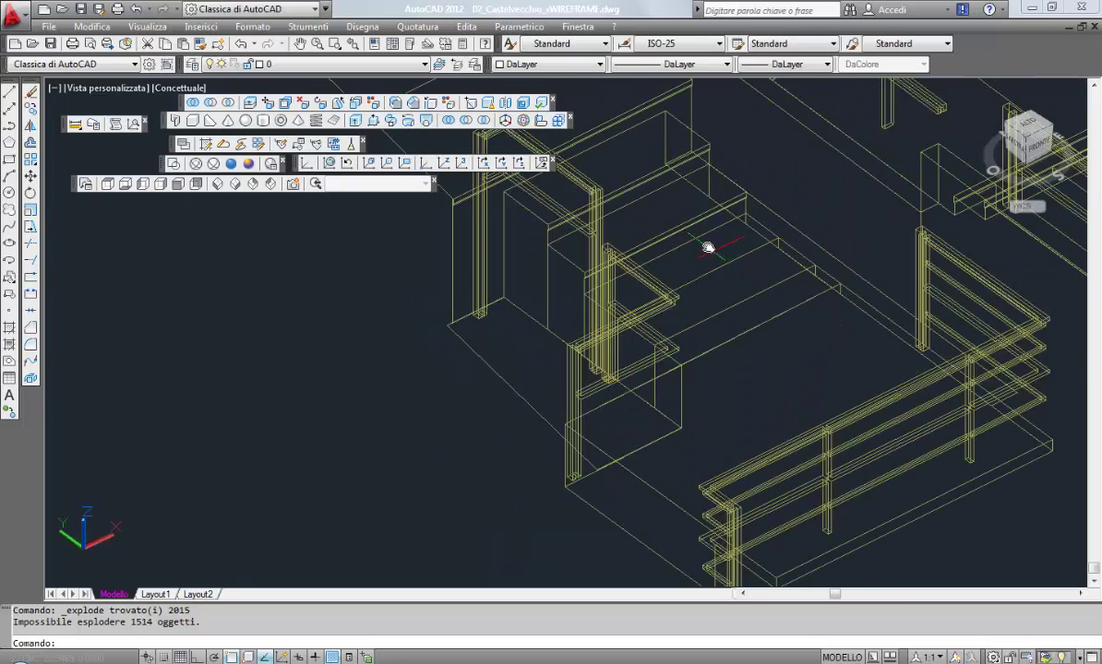
scroll(607, 350, up, 3)
scroll(607, 350, down, 1)
scroll(566, 388, down, 3)
scroll(715, 350, down, 2)
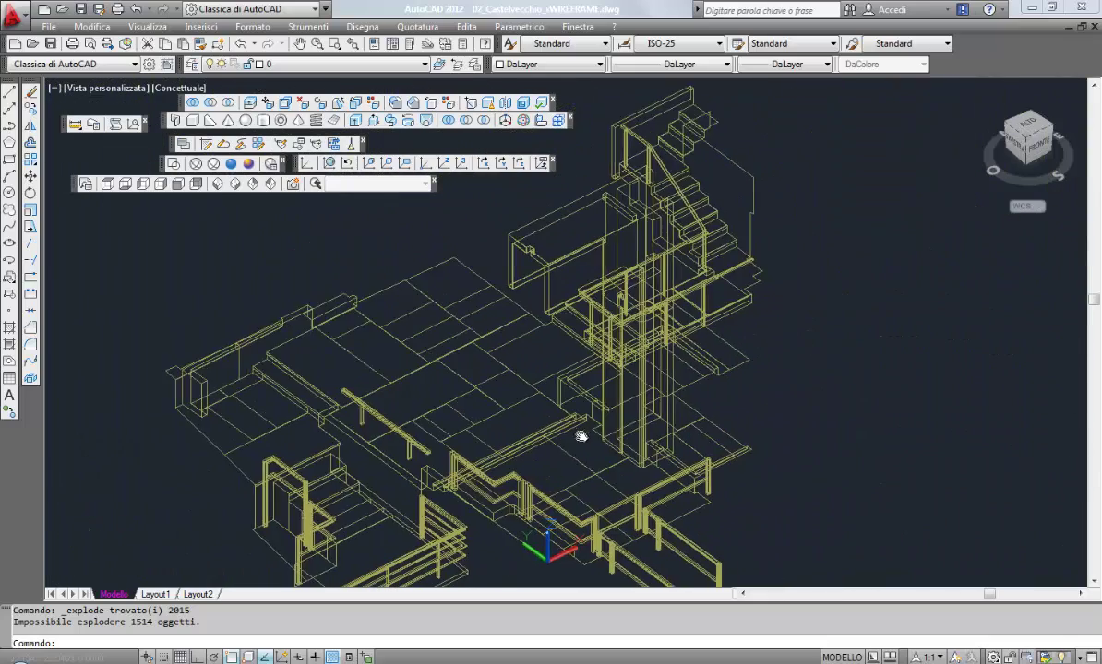
scroll(581, 435, down, 1)
middle_drag(621, 406, 639, 335)
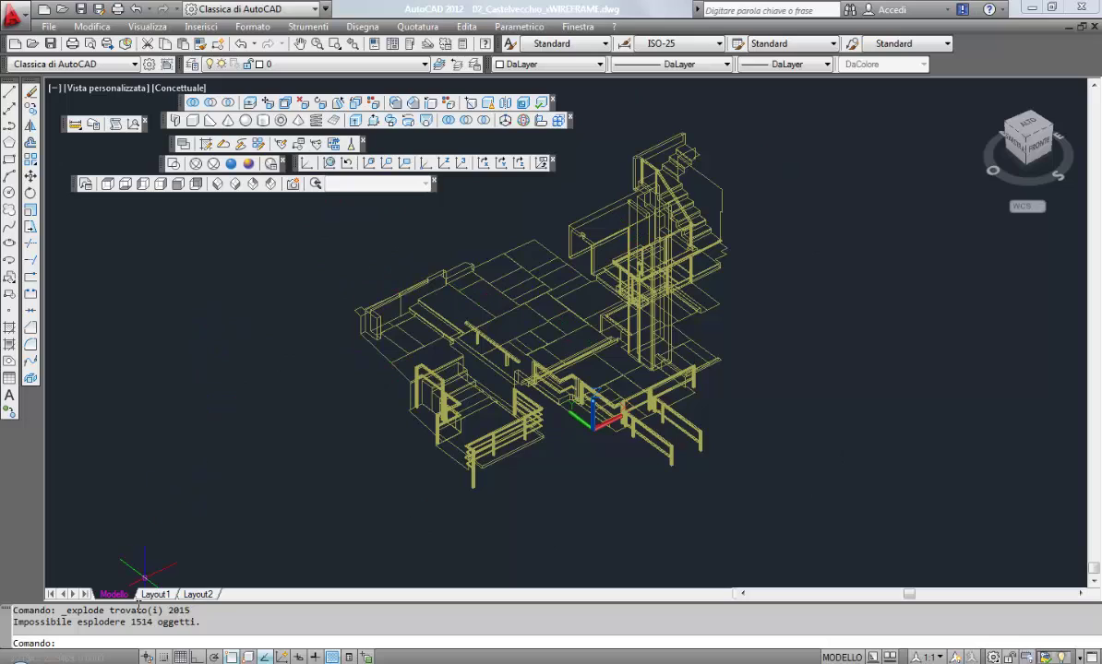
drag(144, 576, 419, 392)
mouse_move(426, 386)
mouse_down()
mouse_move(483, 349)
mouse_move(404, 632)
mouse_move(379, 659)
mouse_up()
Step: Switch to 3ds Max, close the Material Editor and start Import from the Application menu
click(323, 572)
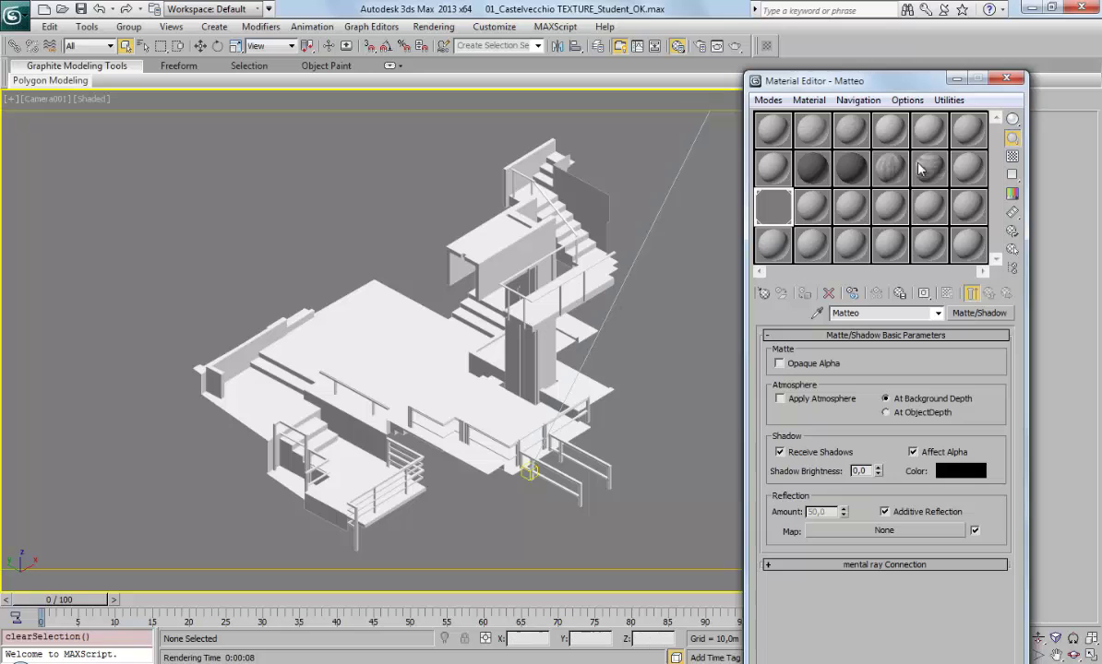
click(1005, 79)
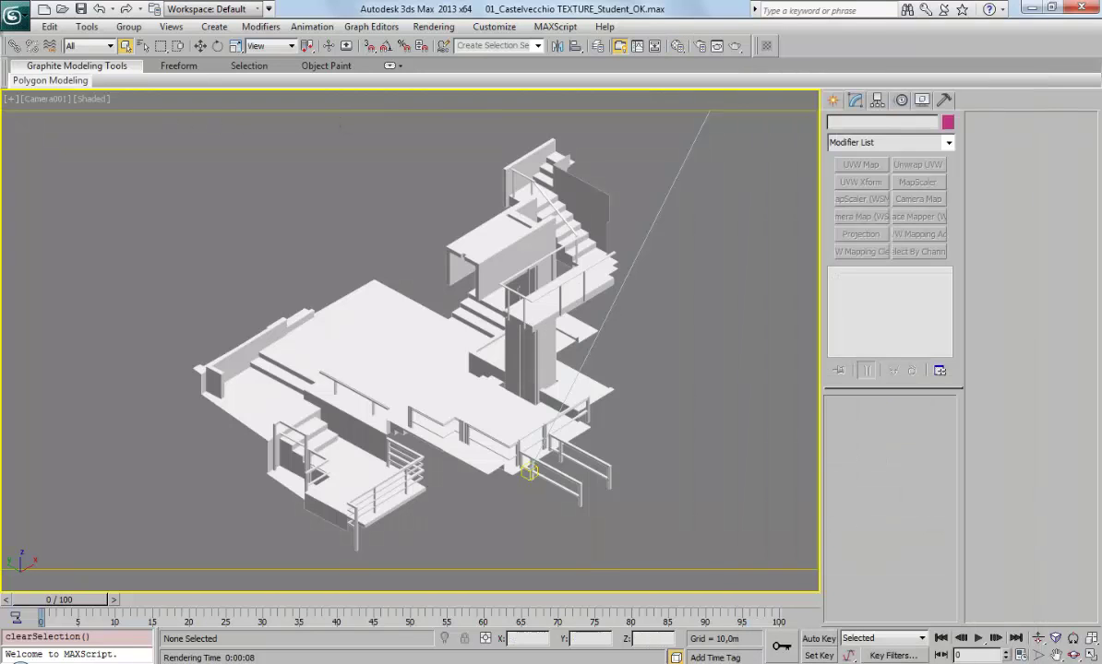
click(13, 15)
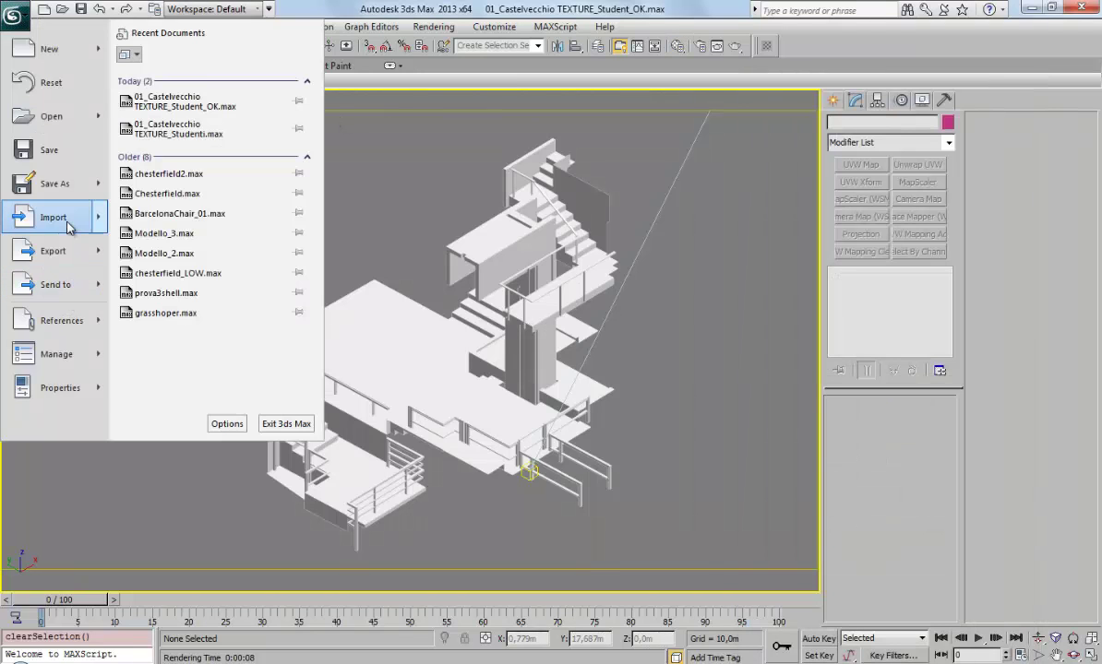
mouse_move(53, 217)
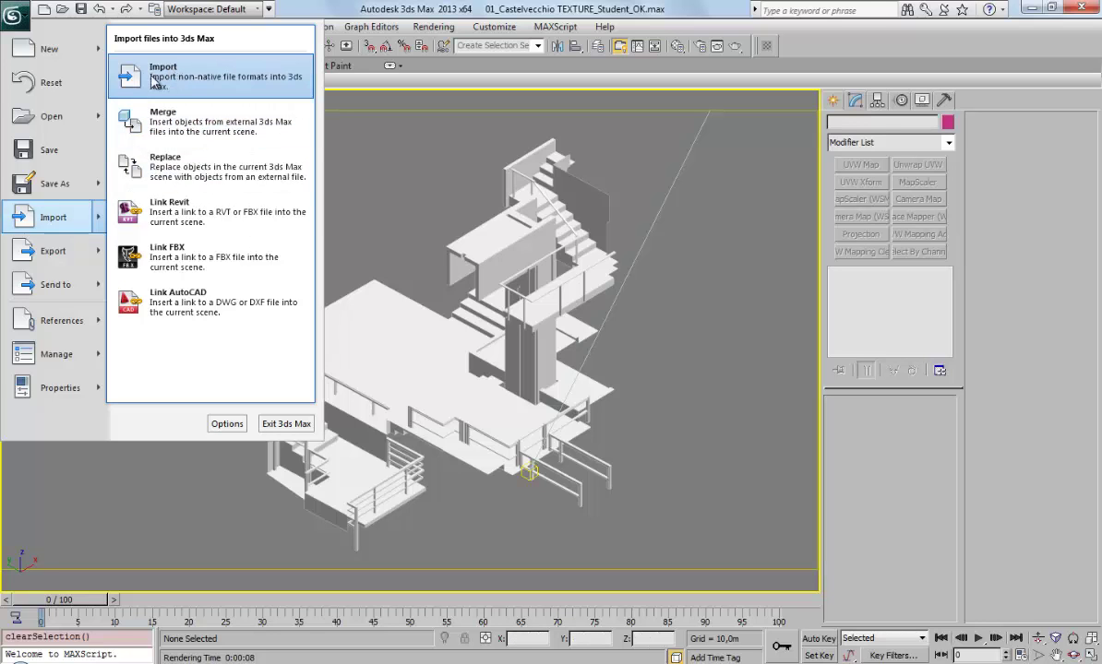
click(169, 81)
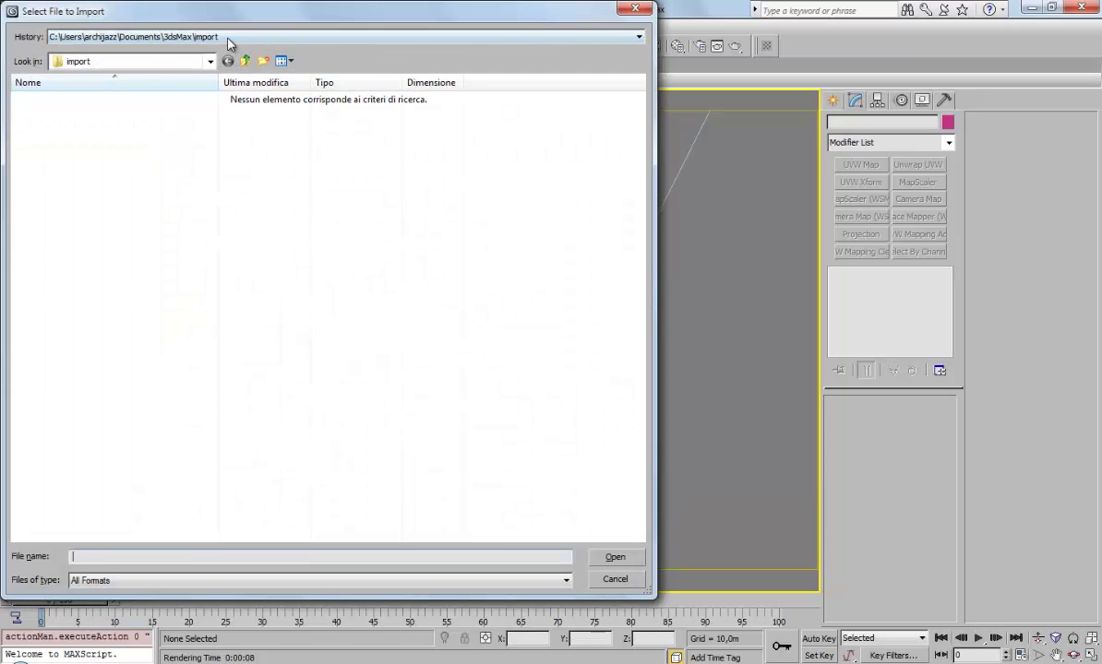
Step: Navigate the Select File to Import browser to the Desktop folder
click(212, 37)
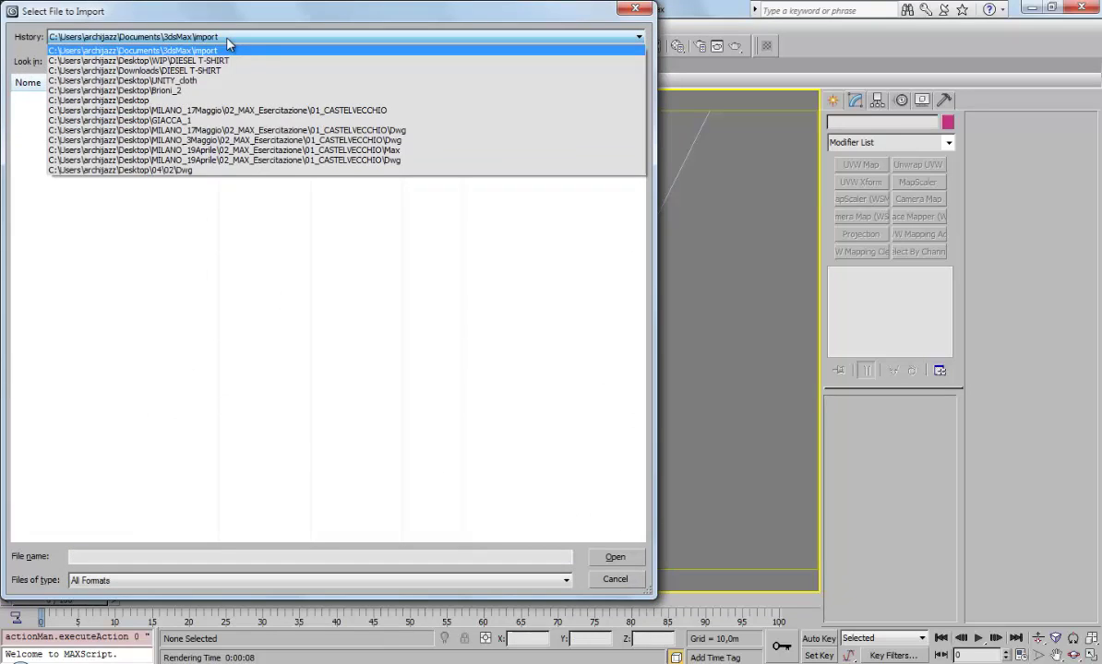
click(218, 100)
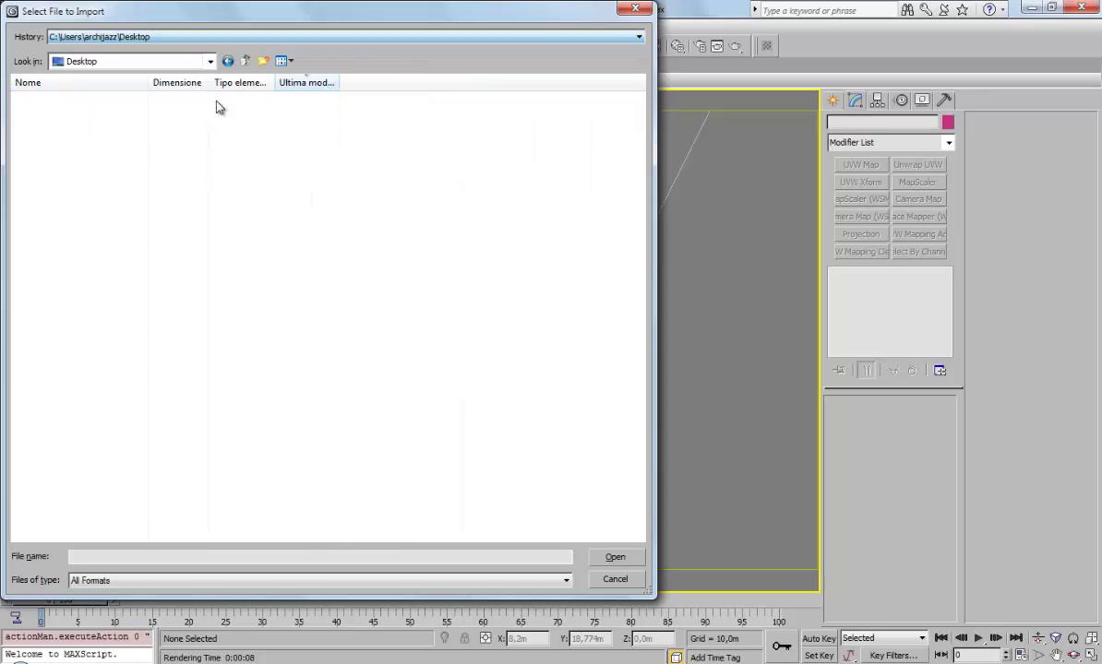
double_click(53, 198)
click(237, 38)
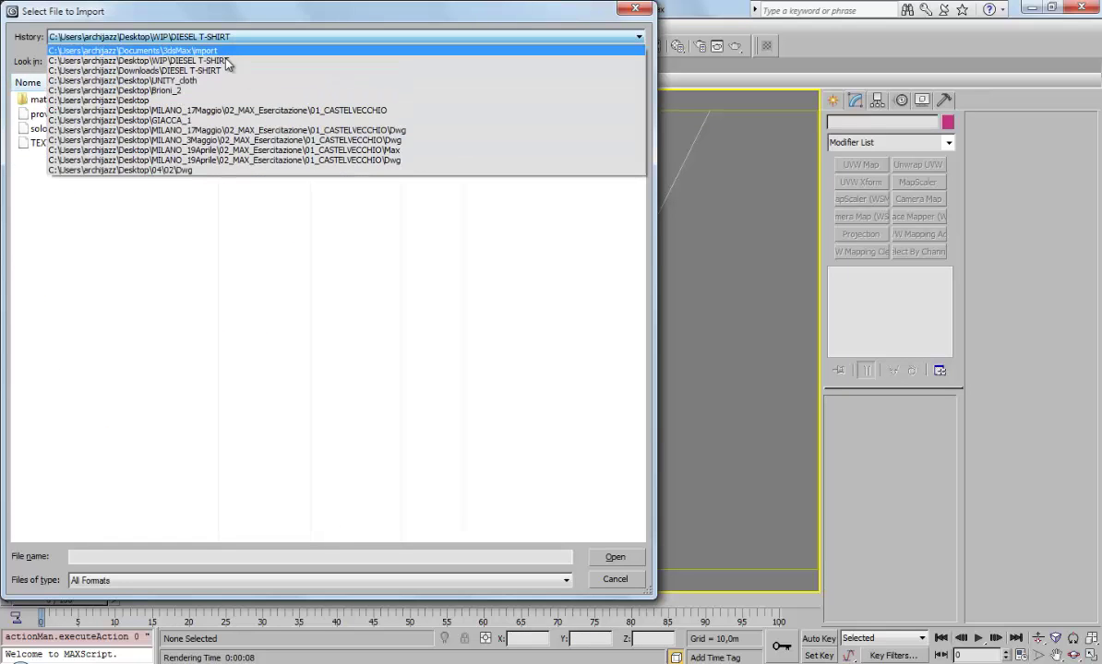
click(212, 101)
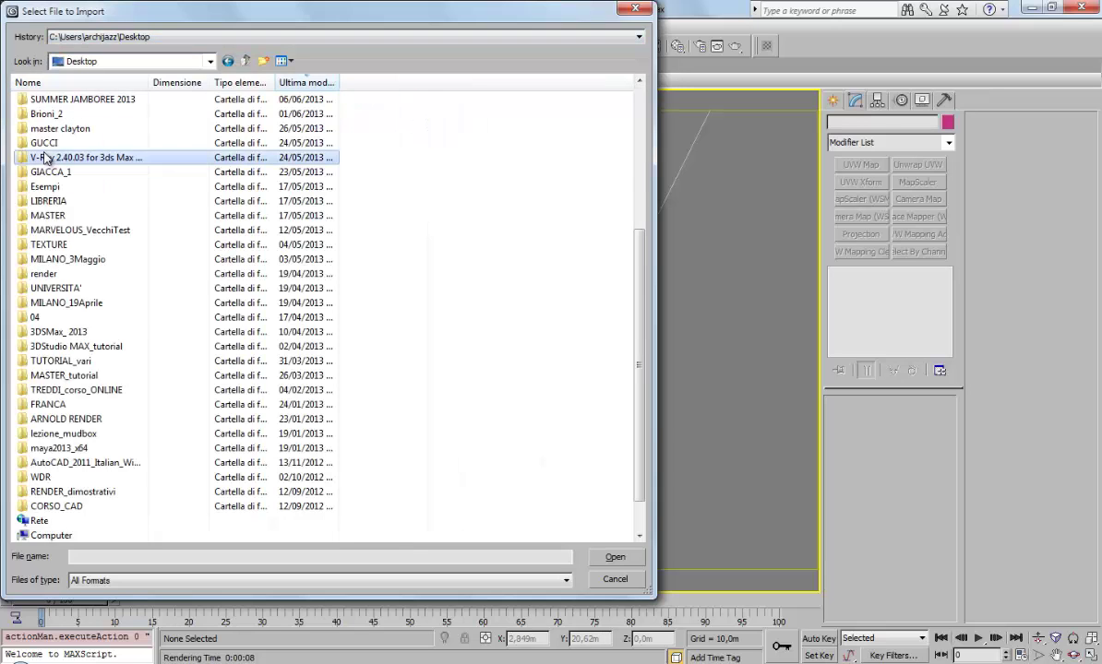
scroll(88, 153, up, 3)
scroll(51, 190, up, 3)
Step: Open 03_Castelvecchio_soloWIRE.dwg from MILANO_17Maggio > 02_MAX_Esercitazione > 01_CASTELVECCHIO > Dwg
double_click(61, 158)
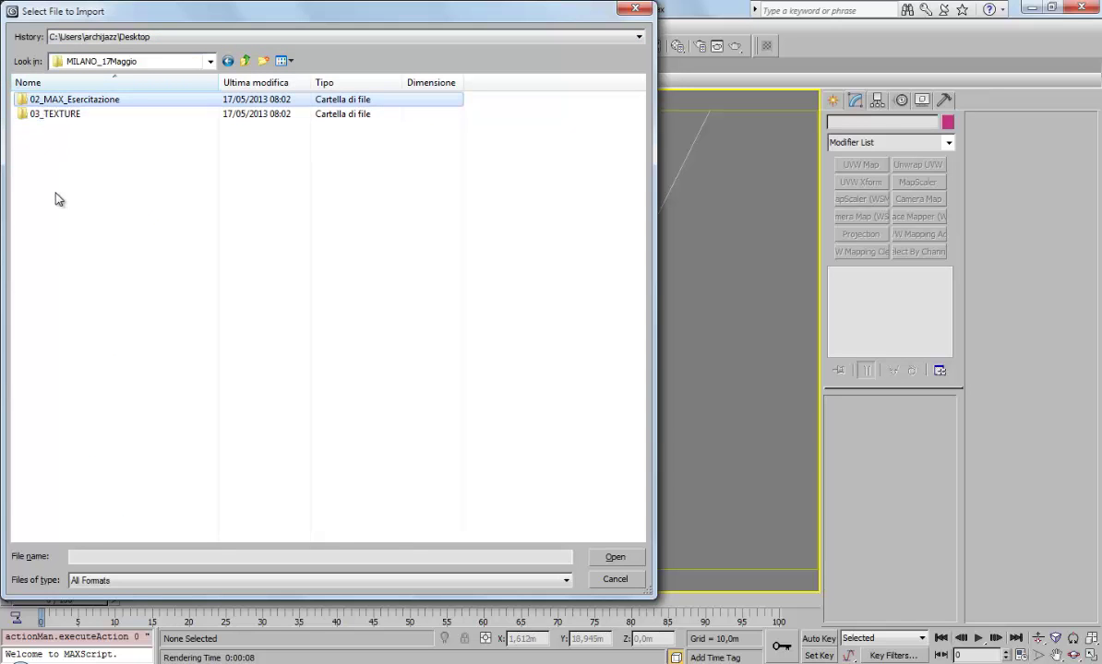
click(28, 101)
double_click(27, 101)
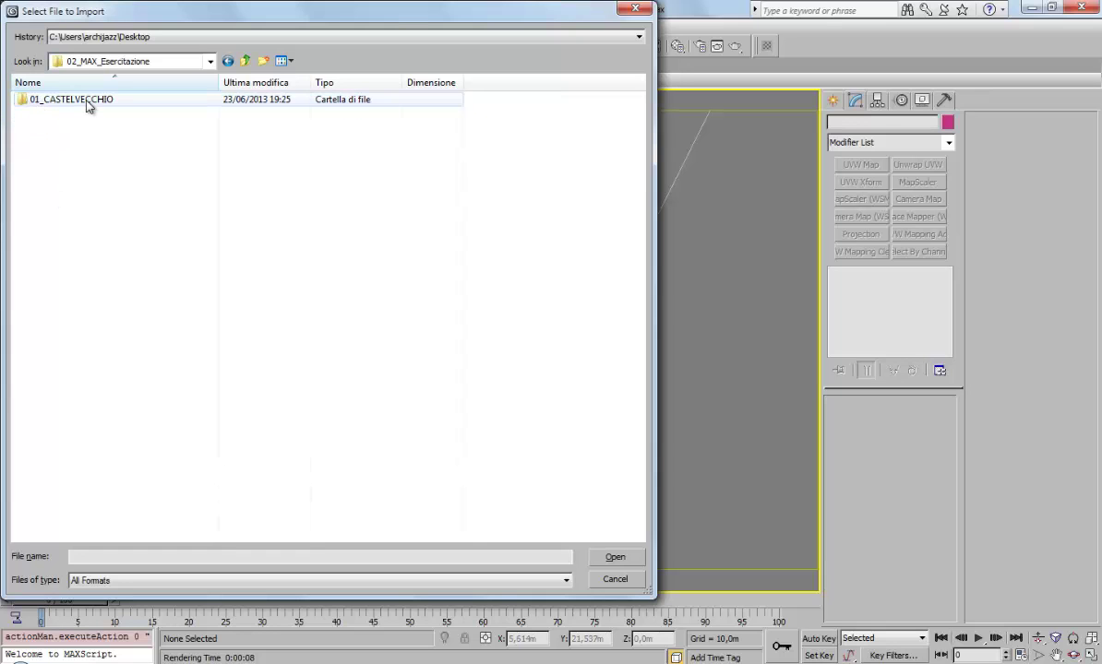
double_click(74, 102)
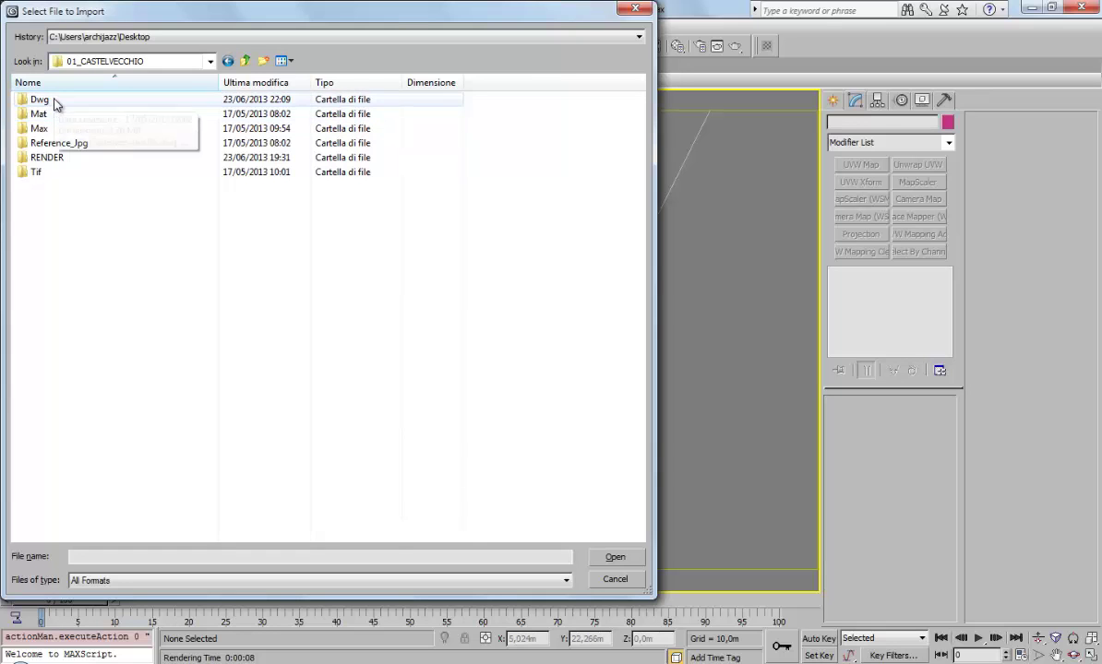
double_click(51, 100)
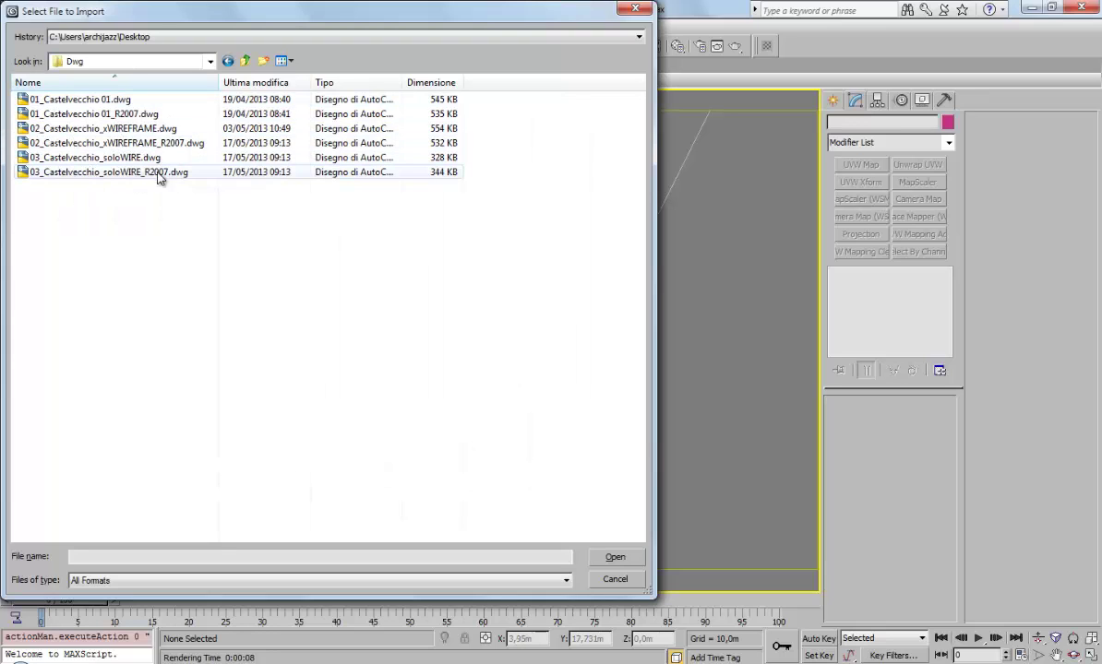
click(134, 160)
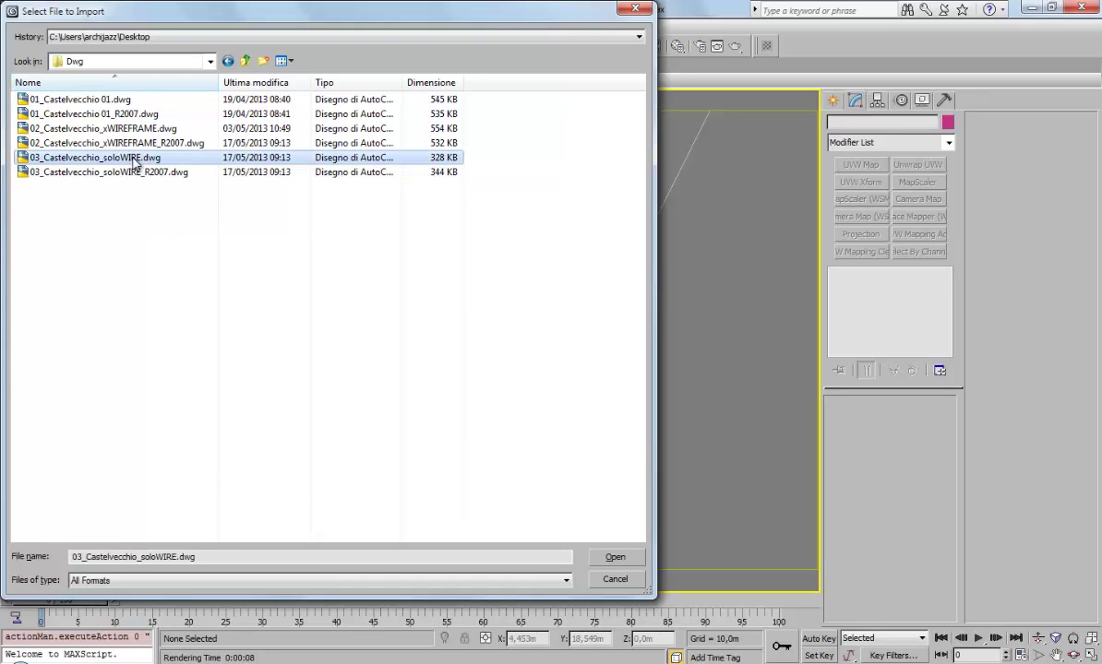
click(620, 563)
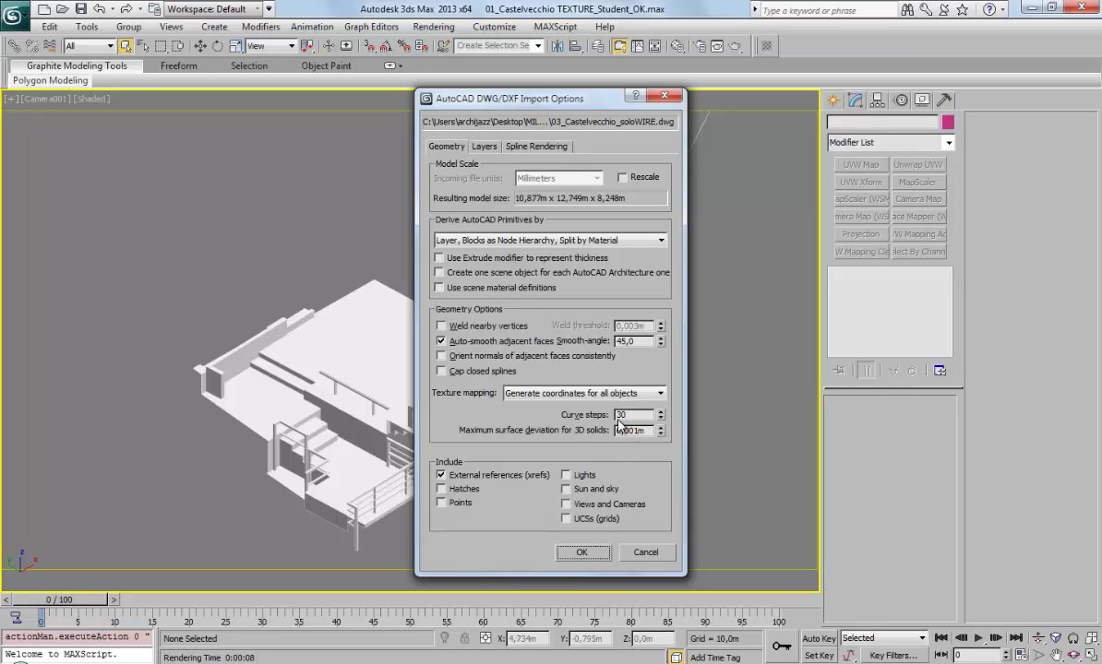
Step: Accept the default AutoCAD DWG/DXF import options to bring in the yellow wireframe
click(605, 557)
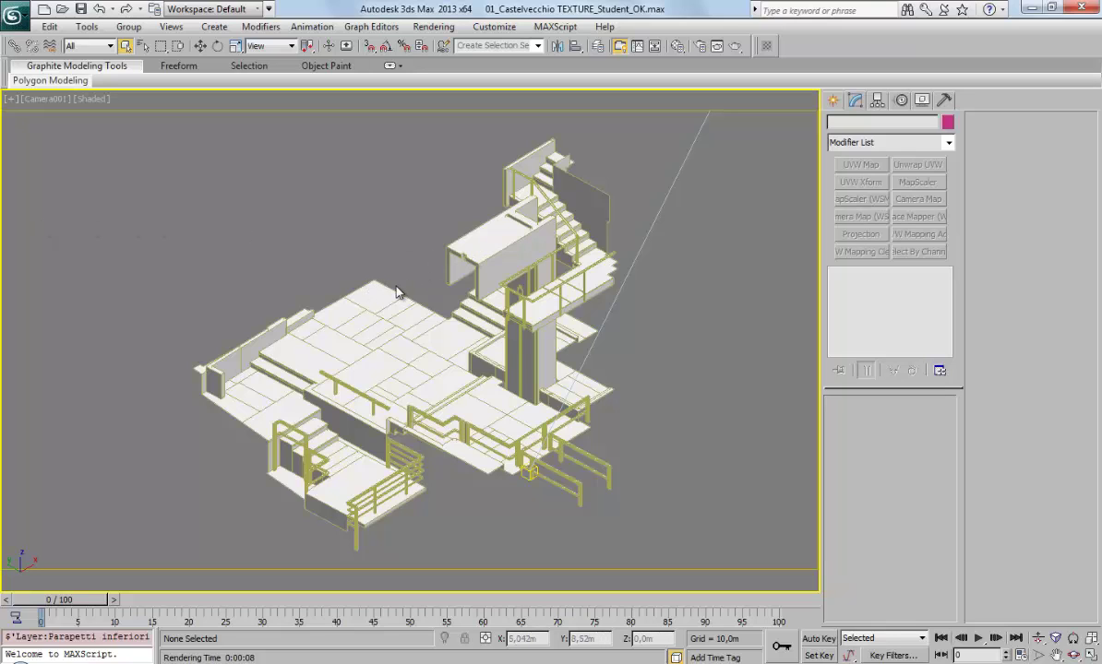
Step: Select the 13 geometry objects, Parapetti inferiori through Trampolino cornici, by name and hide them
click(141, 46)
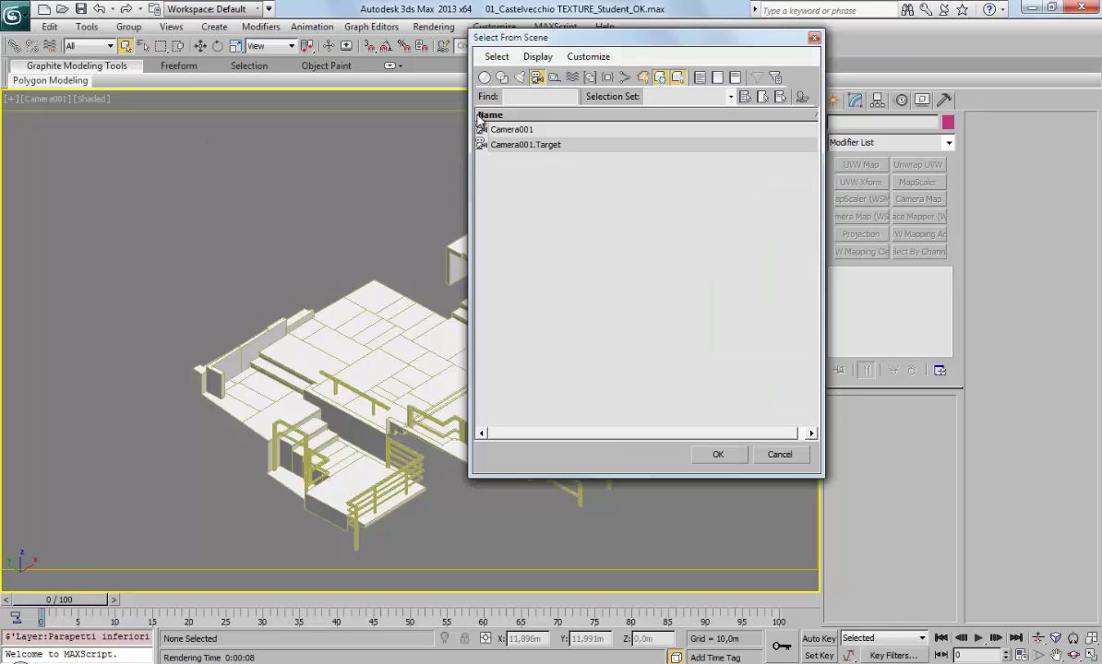
click(484, 76)
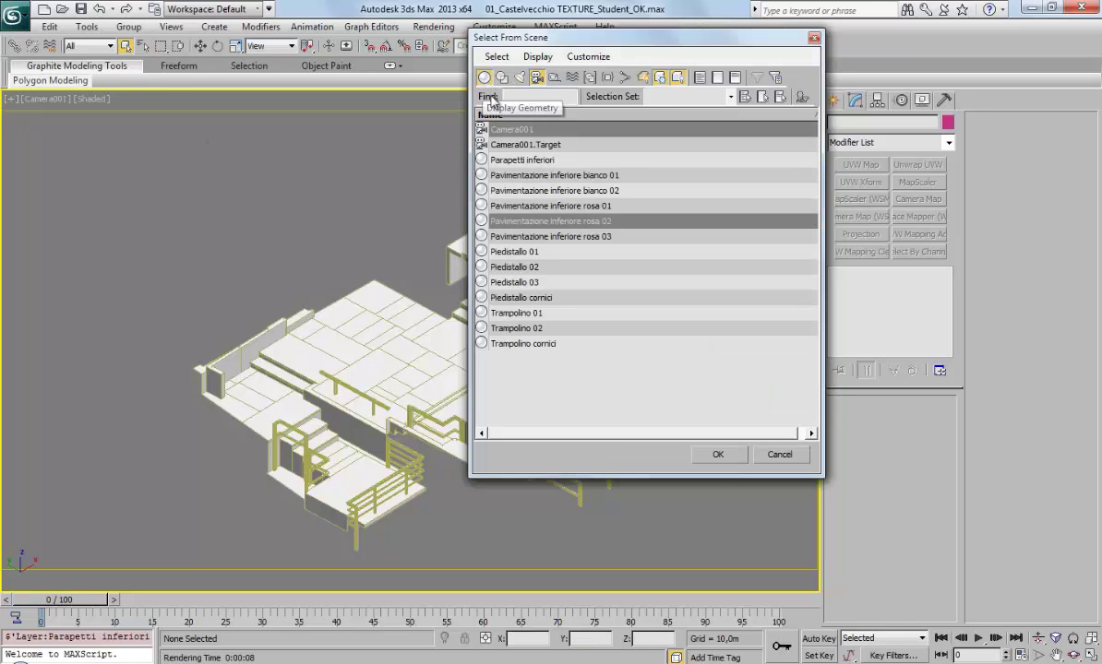
click(537, 77)
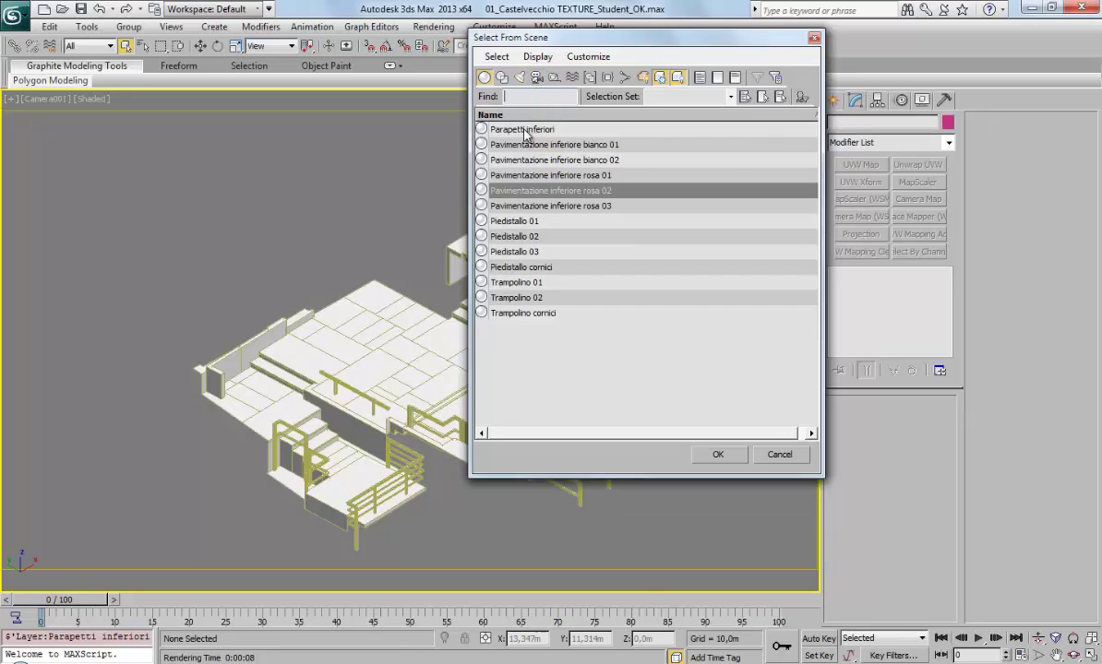
click(522, 129)
shift+click(530, 314)
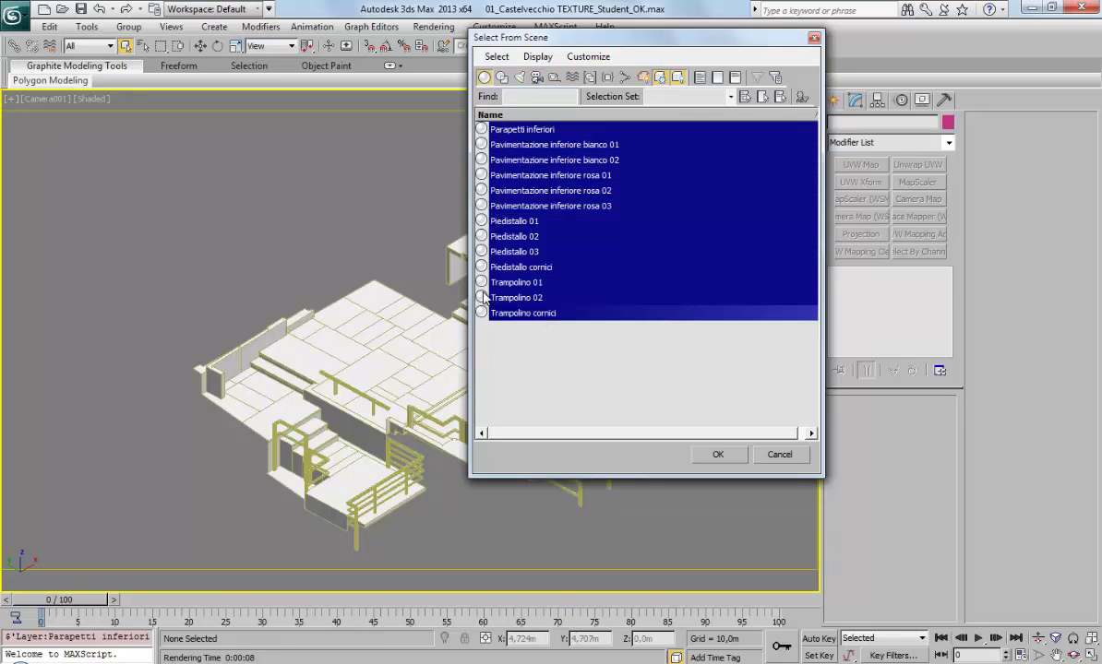
click(719, 453)
right_click(309, 207)
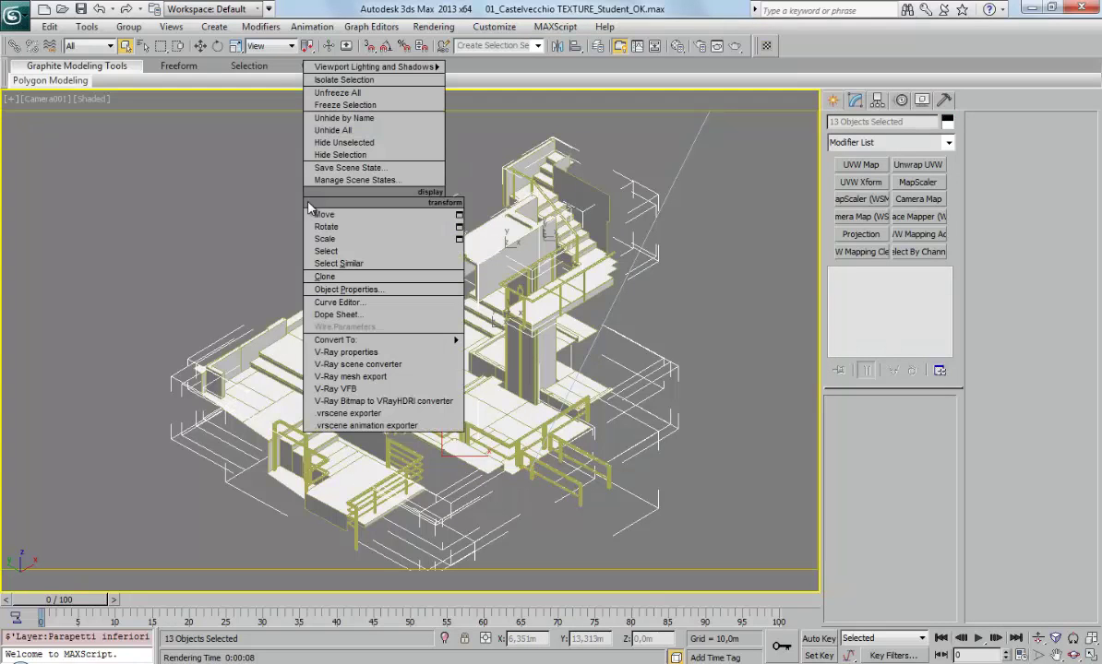
click(336, 156)
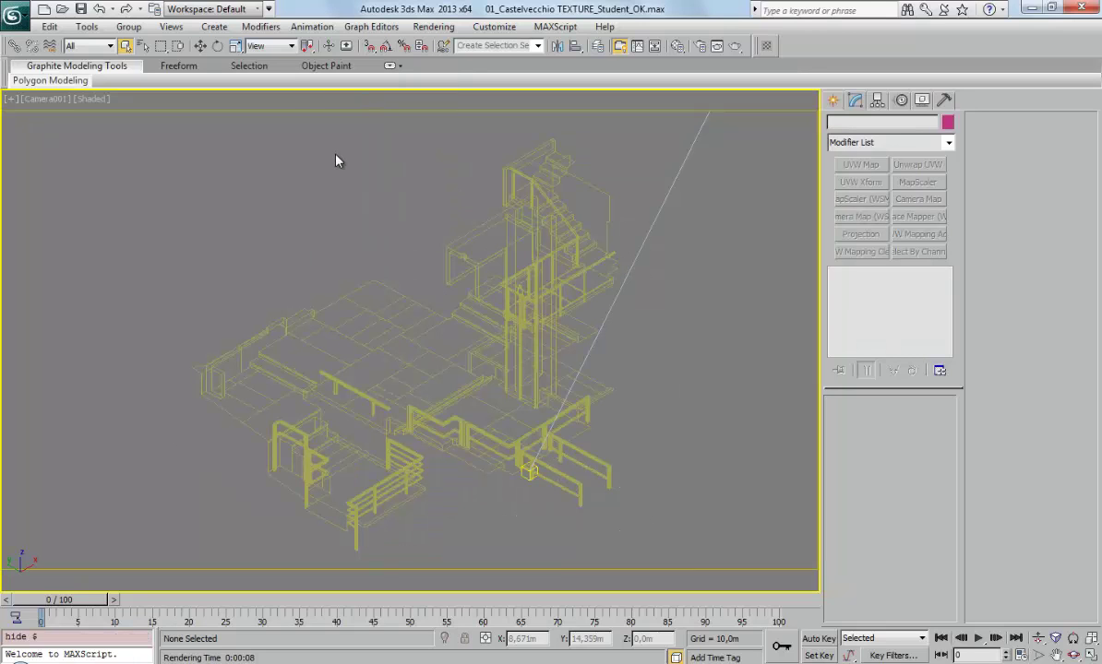
key(p)
mouse_move(616, 420)
alt+middle_down()
mouse_move(469, 381)
mouse_move(480, 270)
alt+middle_up()
scroll(480, 271, up, 3)
scroll(438, 320, up, 3)
scroll(305, 381, up, 3)
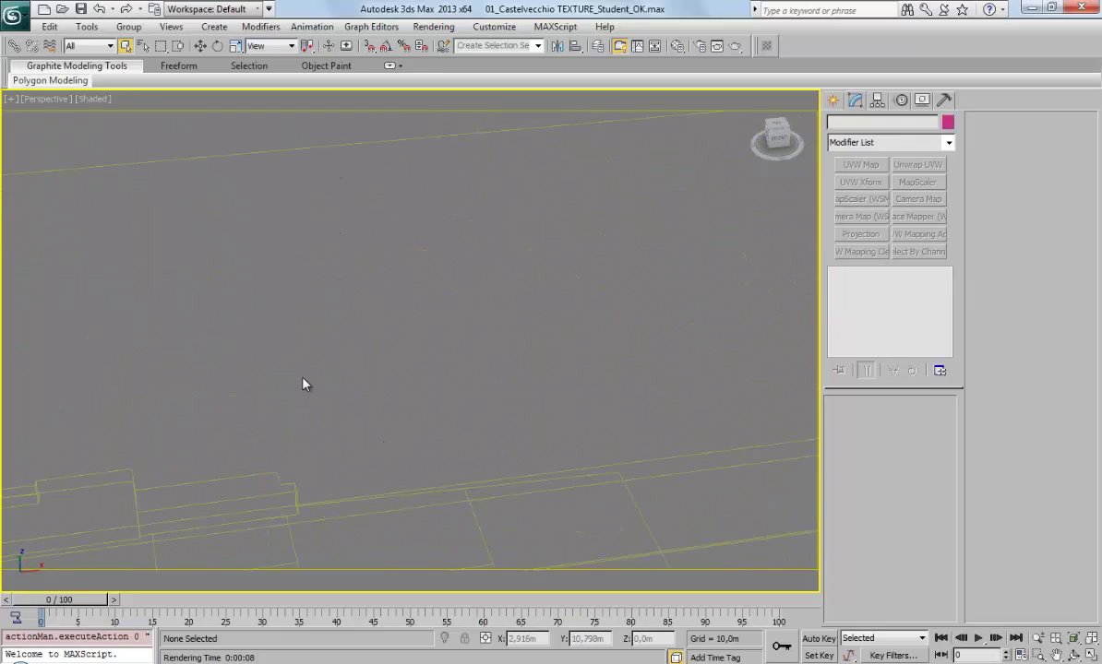
scroll(315, 387, down, 3)
mouse_move(314, 387)
alt+middle_down()
mouse_move(445, 381)
mouse_move(627, 437)
mouse_move(408, 288)
mouse_move(509, 394)
alt+middle_up()
scroll(409, 268, down, 3)
scroll(403, 229, up, 4)
alt+middle_drag(402, 229, 382, 409)
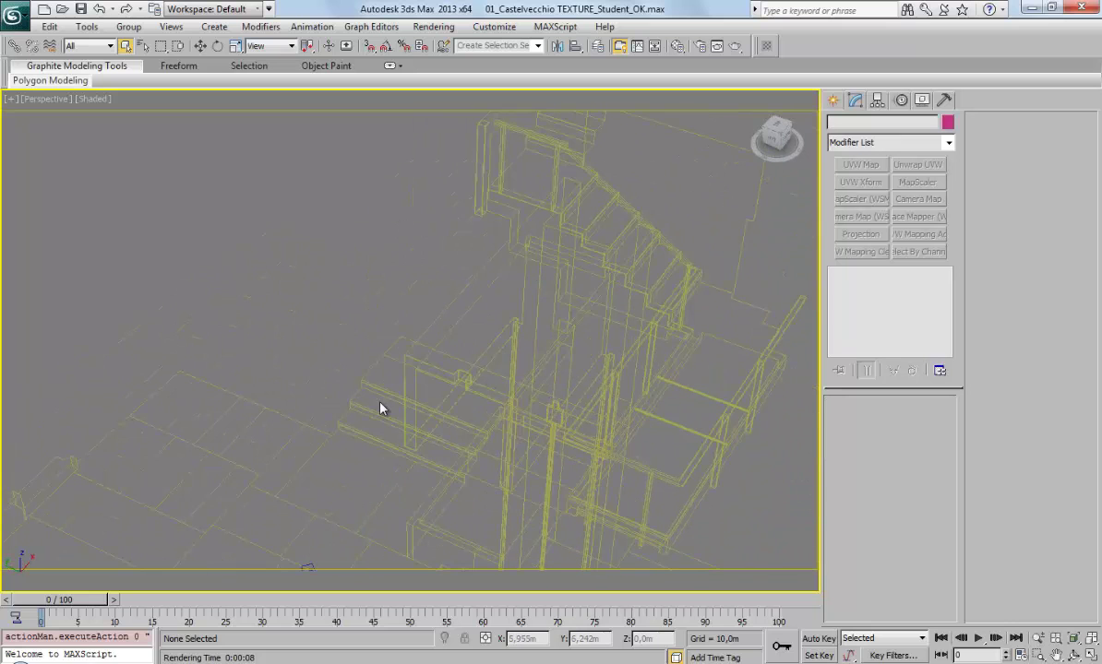
click(421, 337)
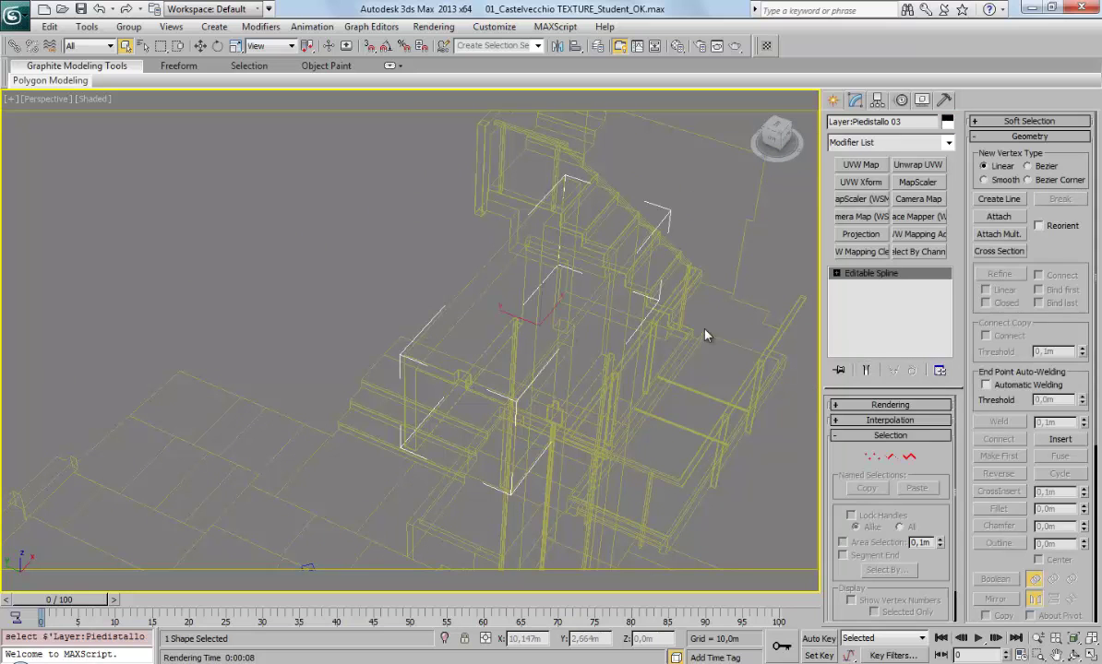
key(alt+q)
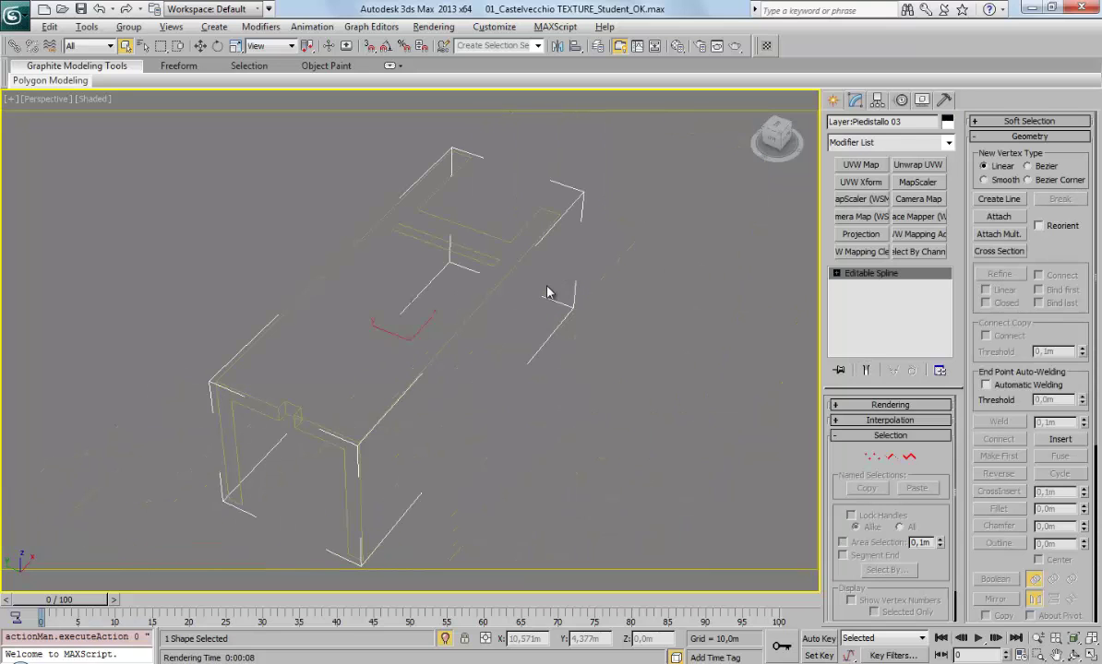
key(alt+q)
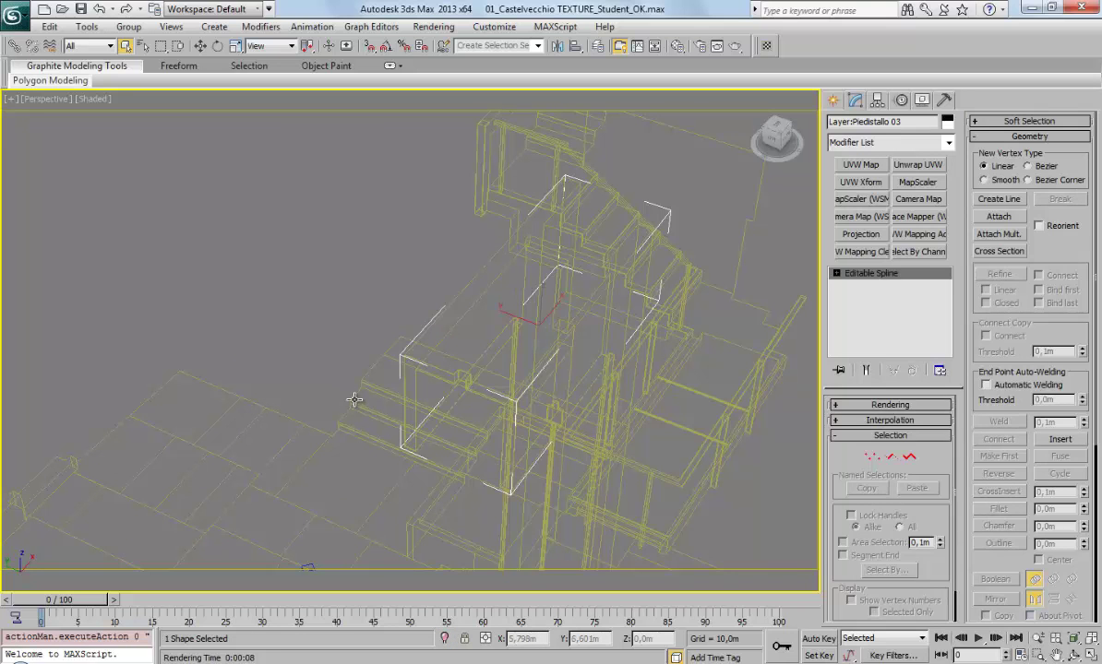
scroll(323, 409, up, 3)
key(z)
scroll(302, 409, up, 3)
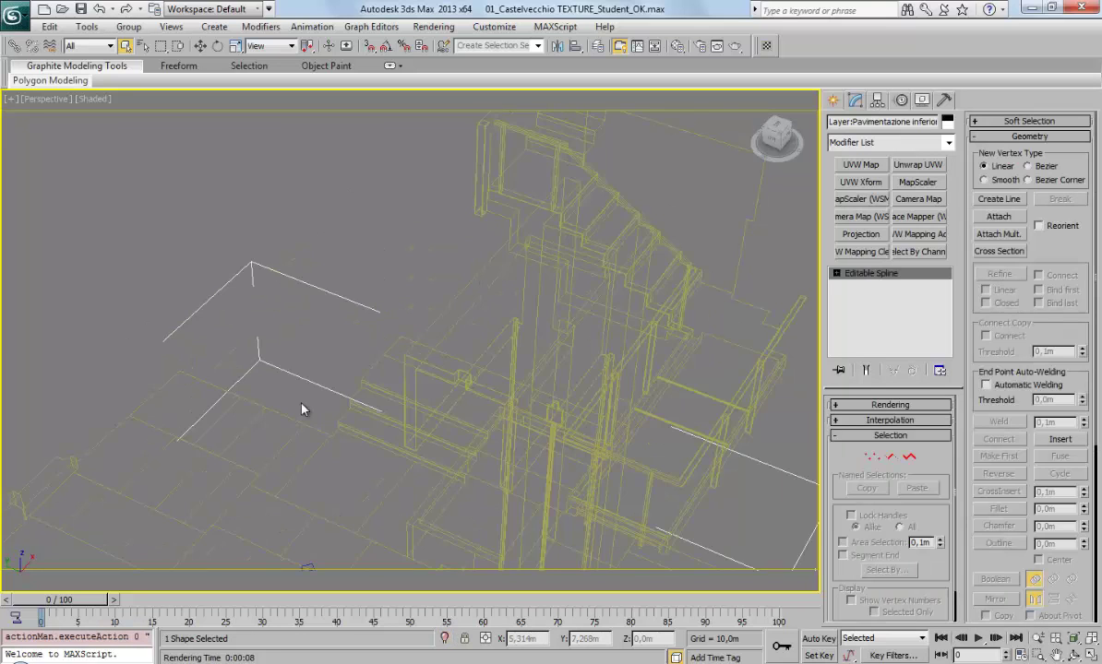
click(358, 232)
scroll(413, 278, down, 3)
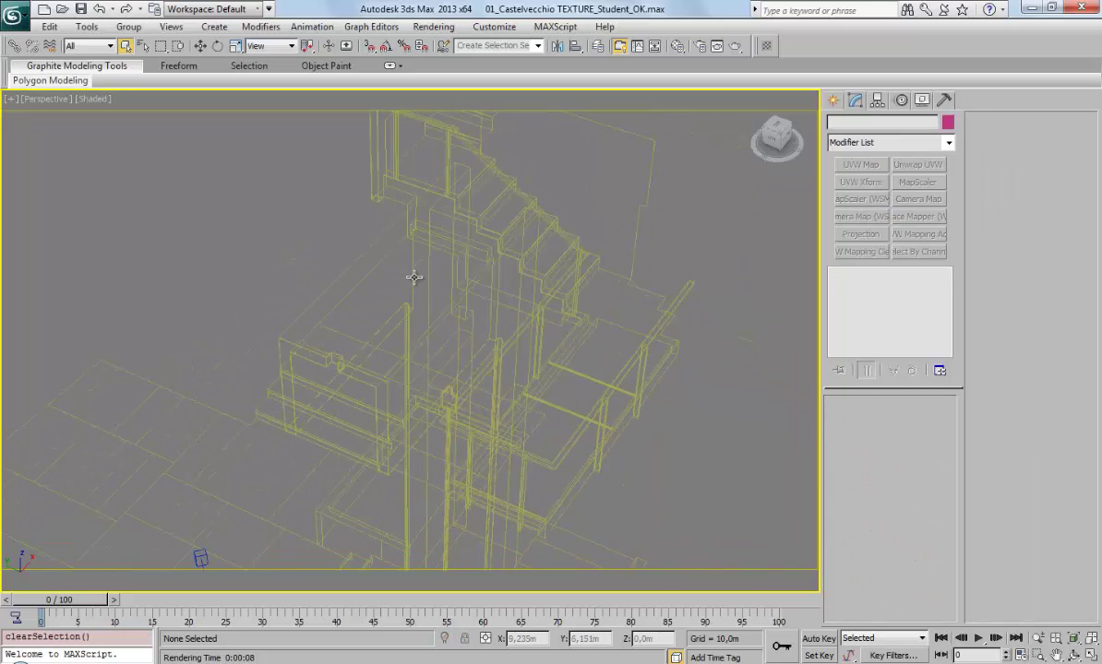
scroll(417, 277, down, 3)
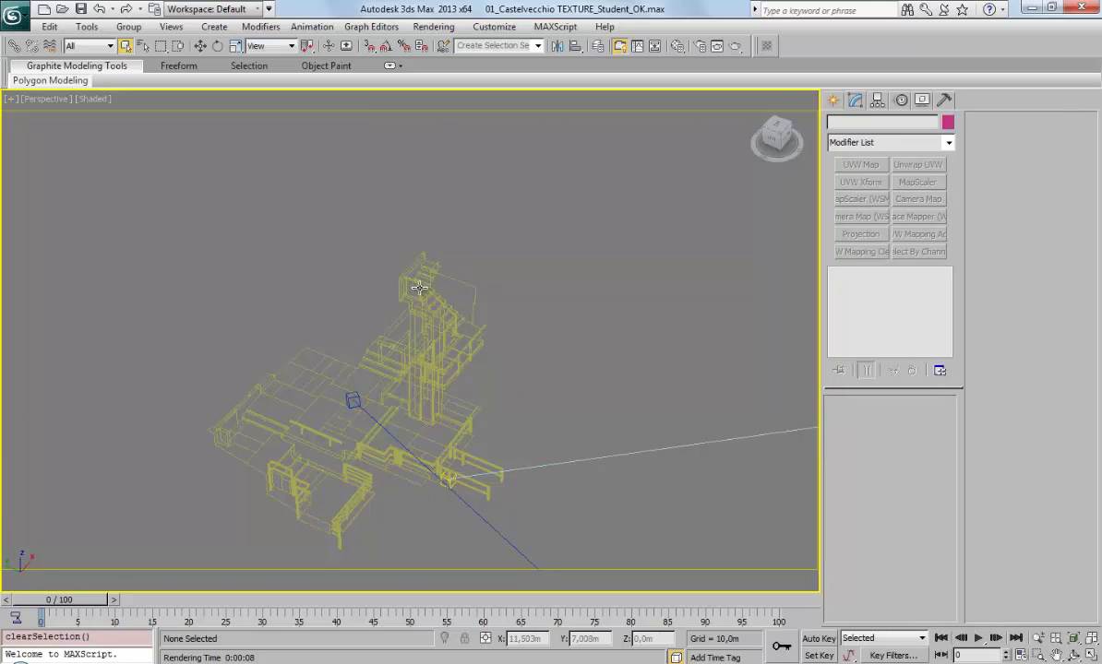
mouse_move(418, 287)
alt+middle_down()
mouse_move(446, 314)
mouse_move(474, 437)
alt+middle_up()
scroll(417, 323, up, 3)
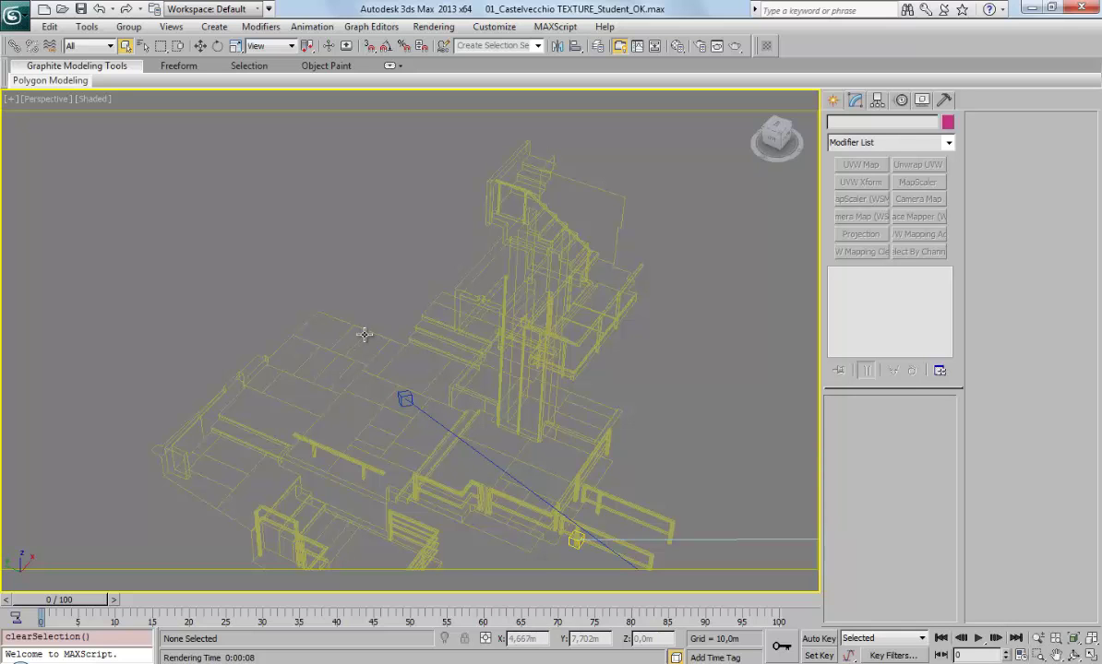
mouse_move(365, 334)
middle_down()
mouse_move(361, 305)
mouse_move(283, 265)
middle_up()
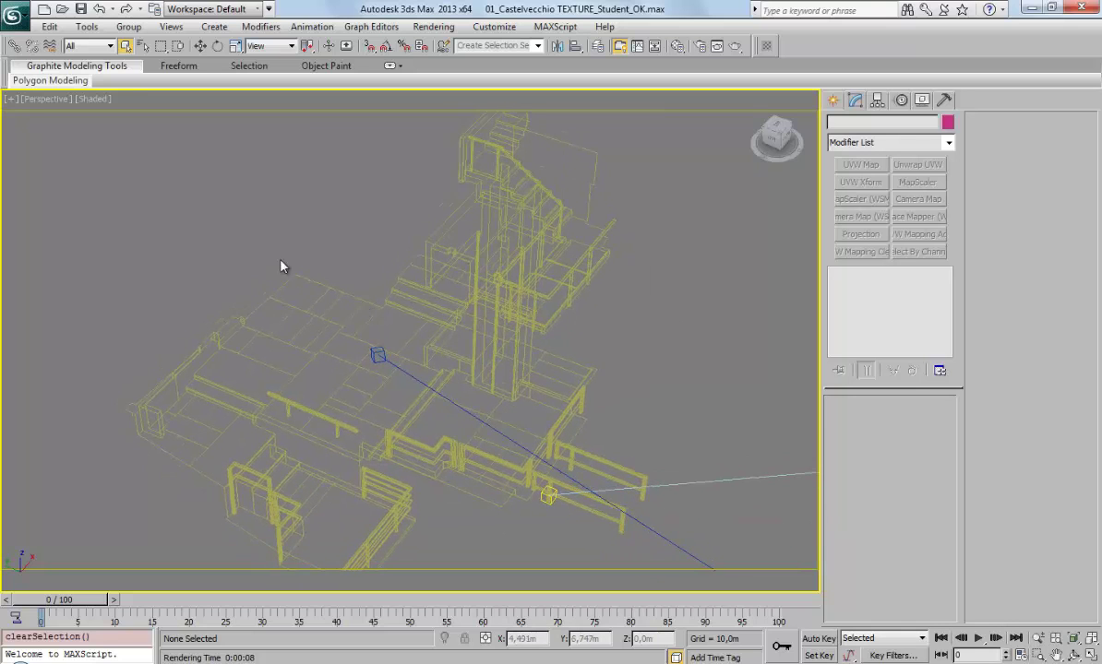
click(144, 50)
click(484, 79)
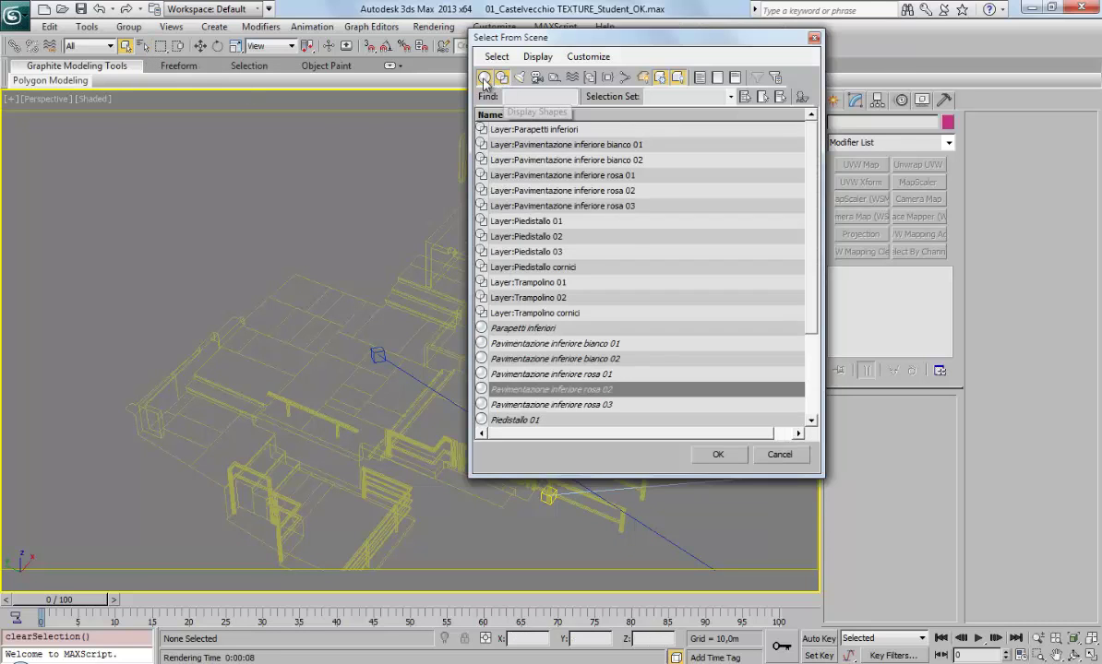
click(483, 78)
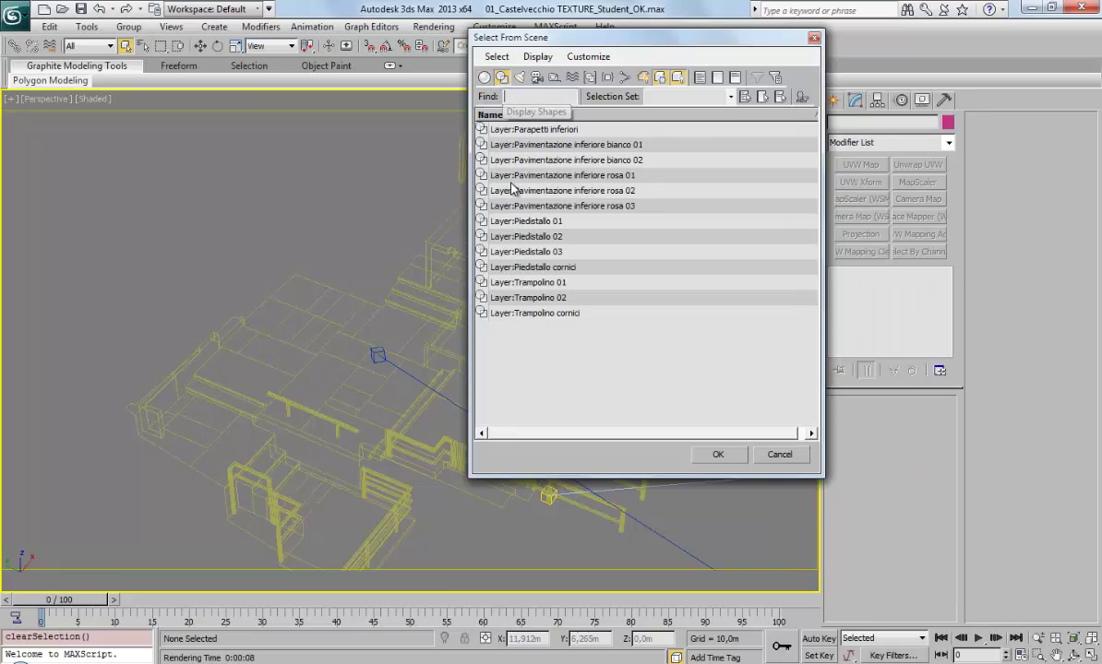
click(485, 130)
click(500, 311)
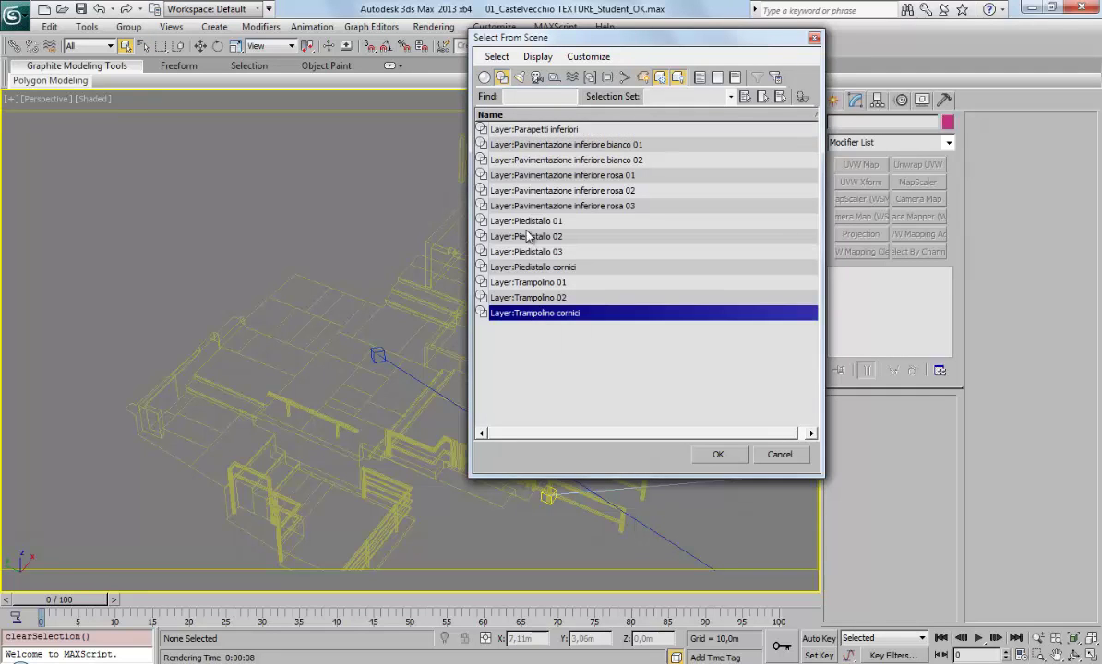
shift+click(495, 130)
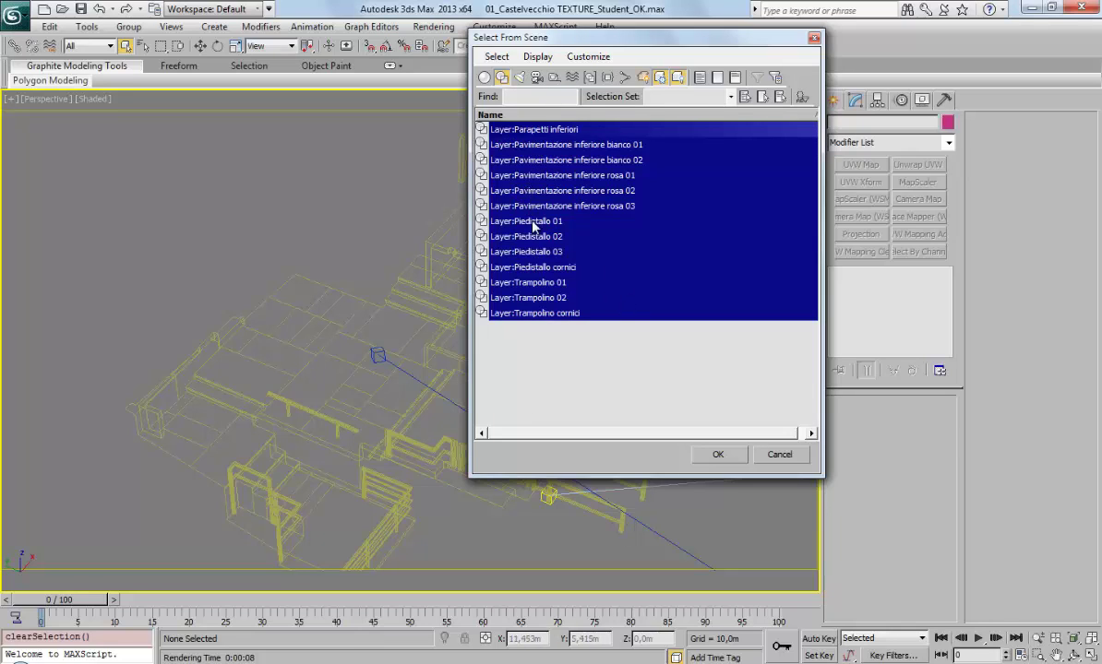
click(778, 456)
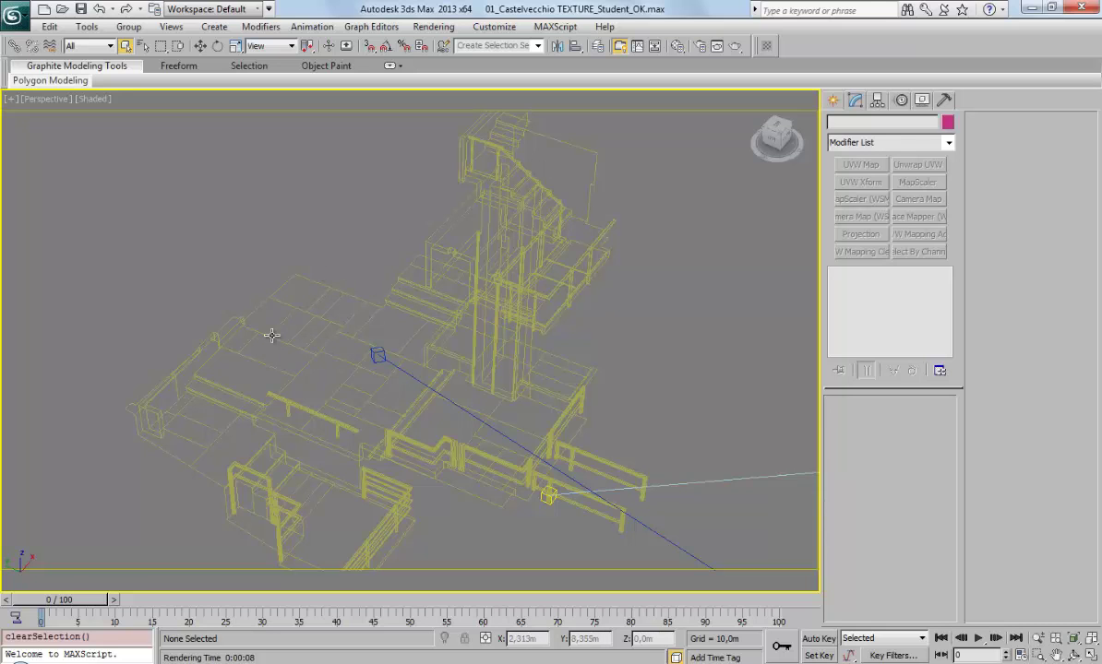
Step: Select the Pavimentazione inferiore bianco 02 spline and attach Pavimentazione inferiore rosa 02 to it
click(298, 273)
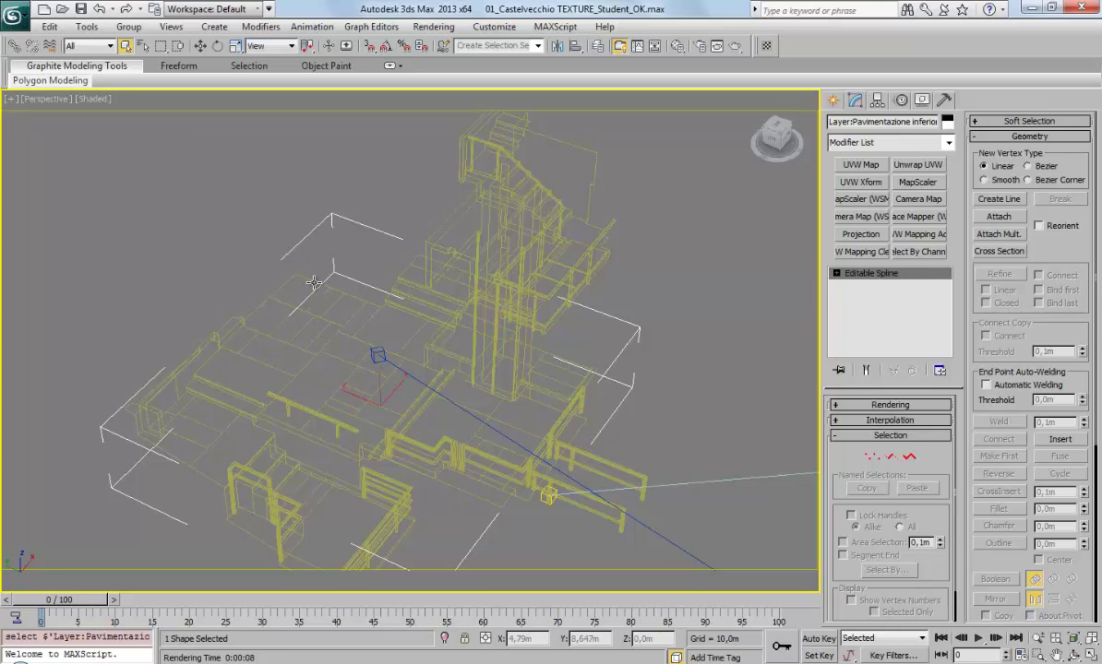
click(997, 218)
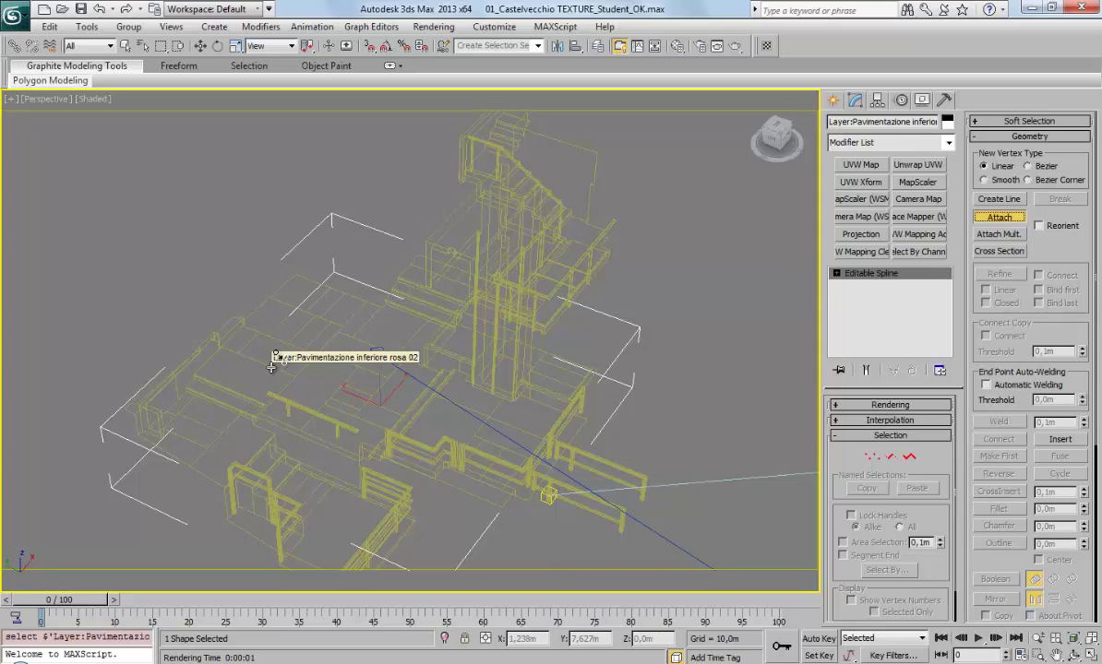
click(272, 367)
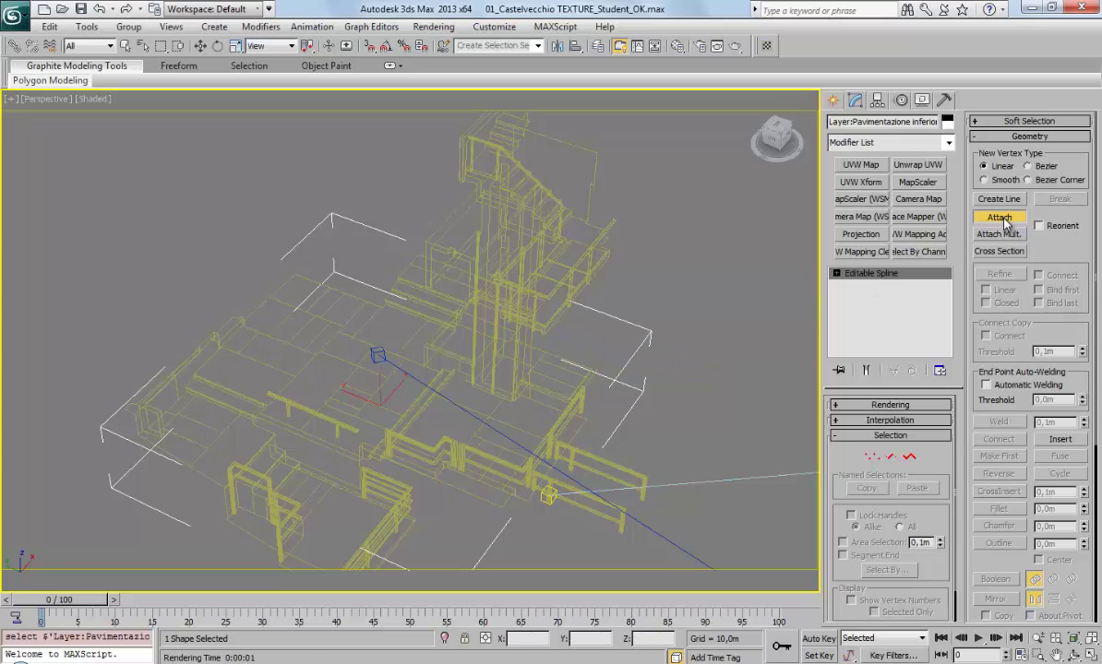
Step: Use Attach Mult. to add the Layer shapes from Parapetti inferiori through Trampolino cornici
click(1000, 233)
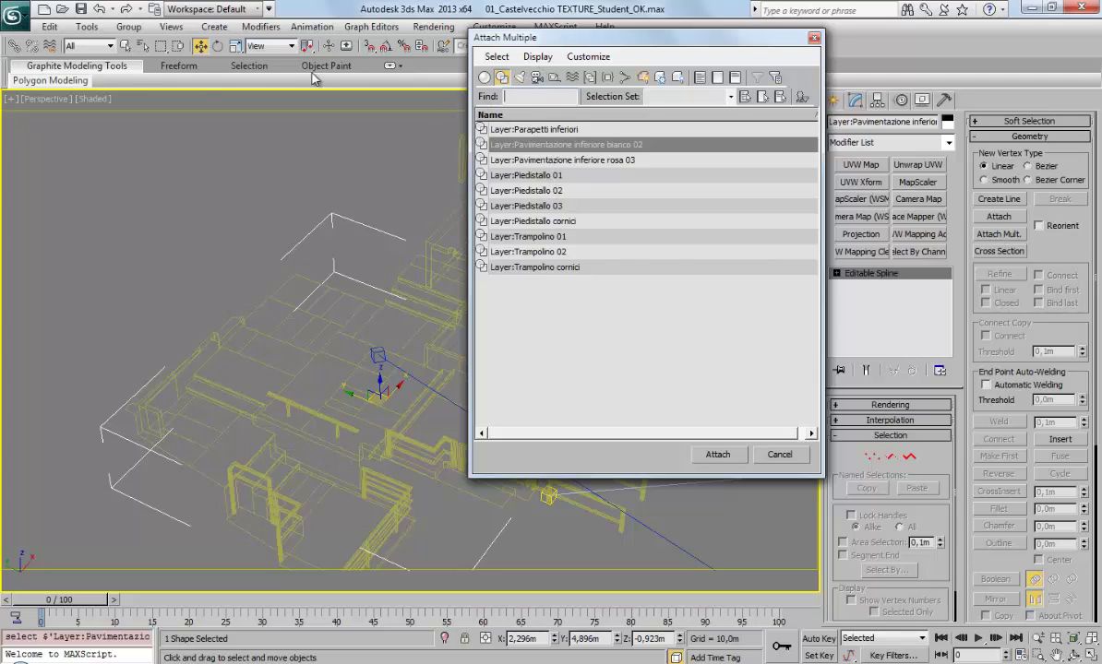
click(556, 130)
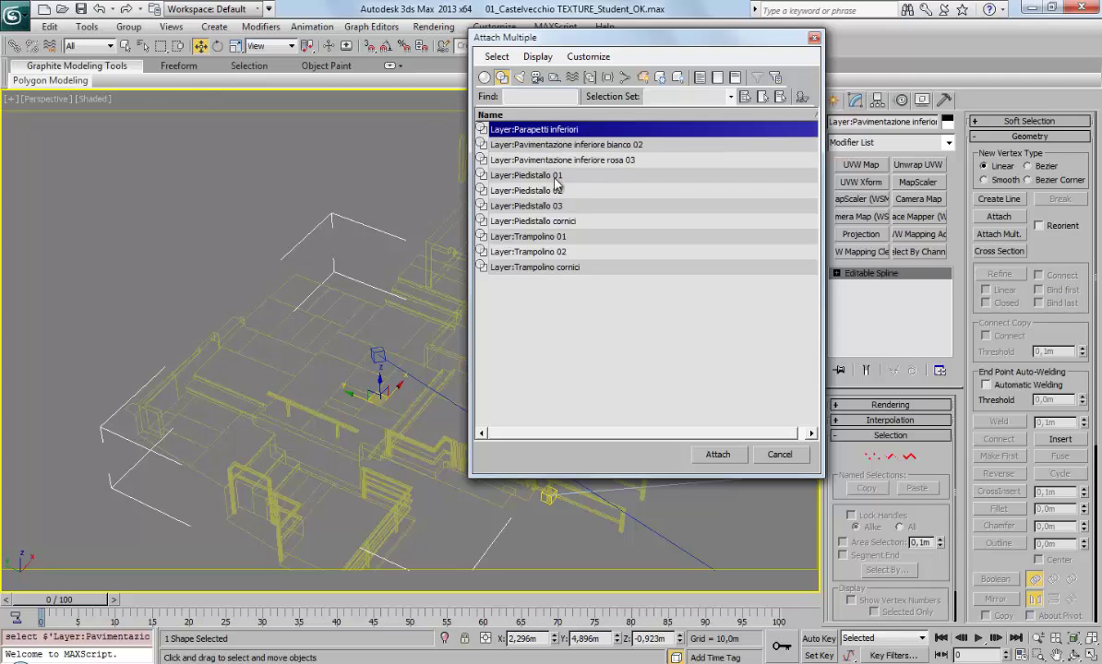
shift+click(560, 267)
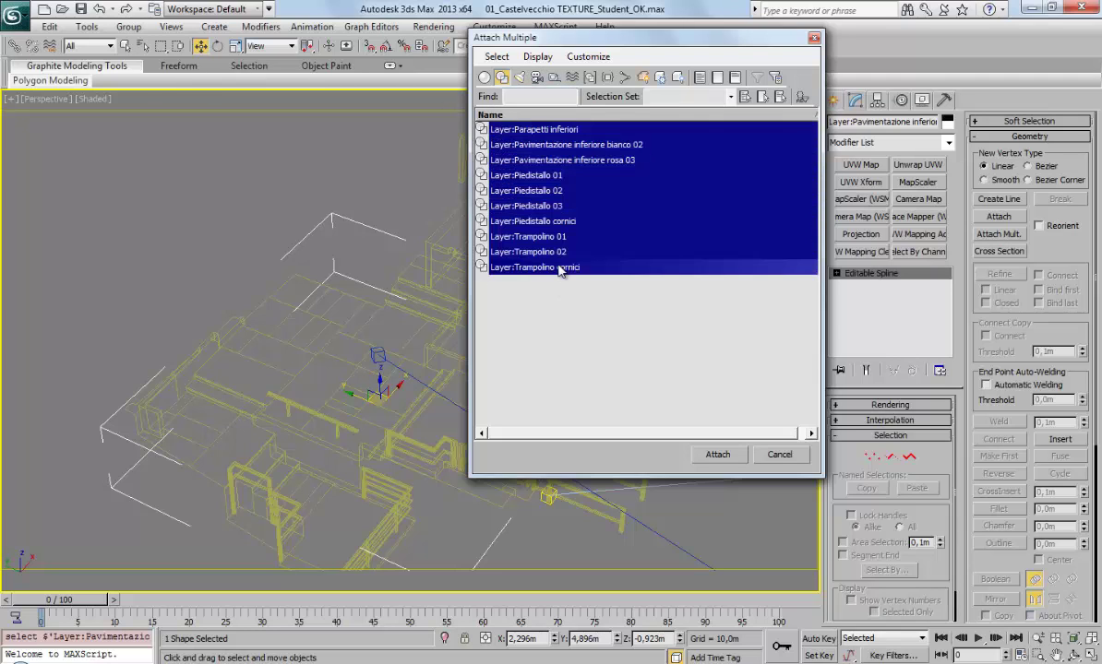
click(718, 455)
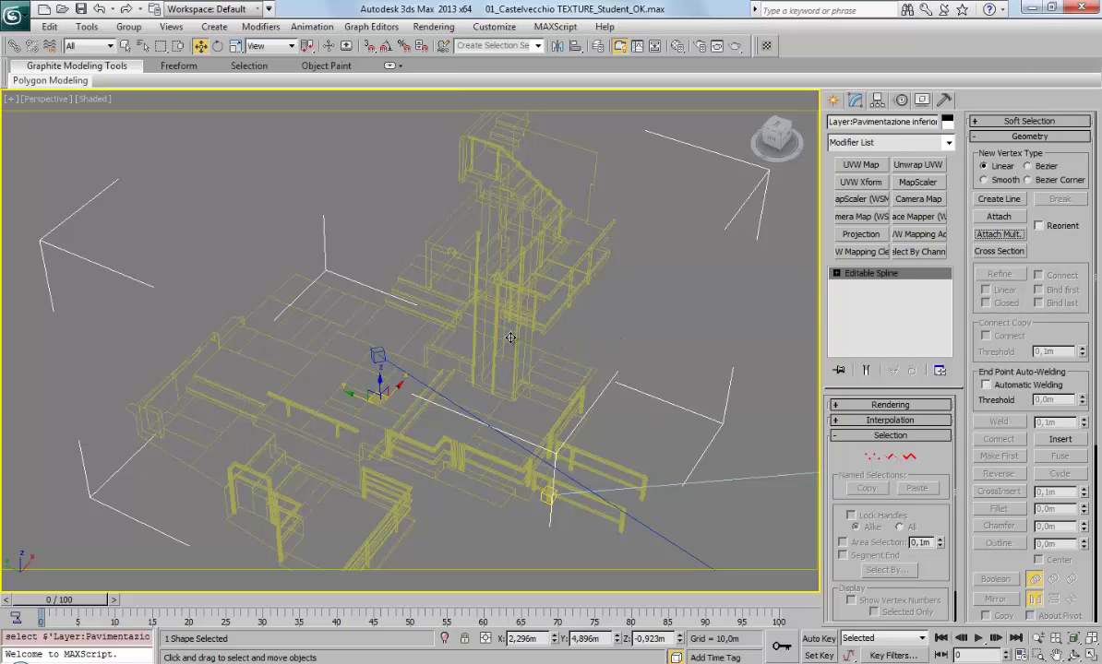
Step: View through Camera001, deselect all, and check a test render and its alpha channel
click(627, 266)
key(c)
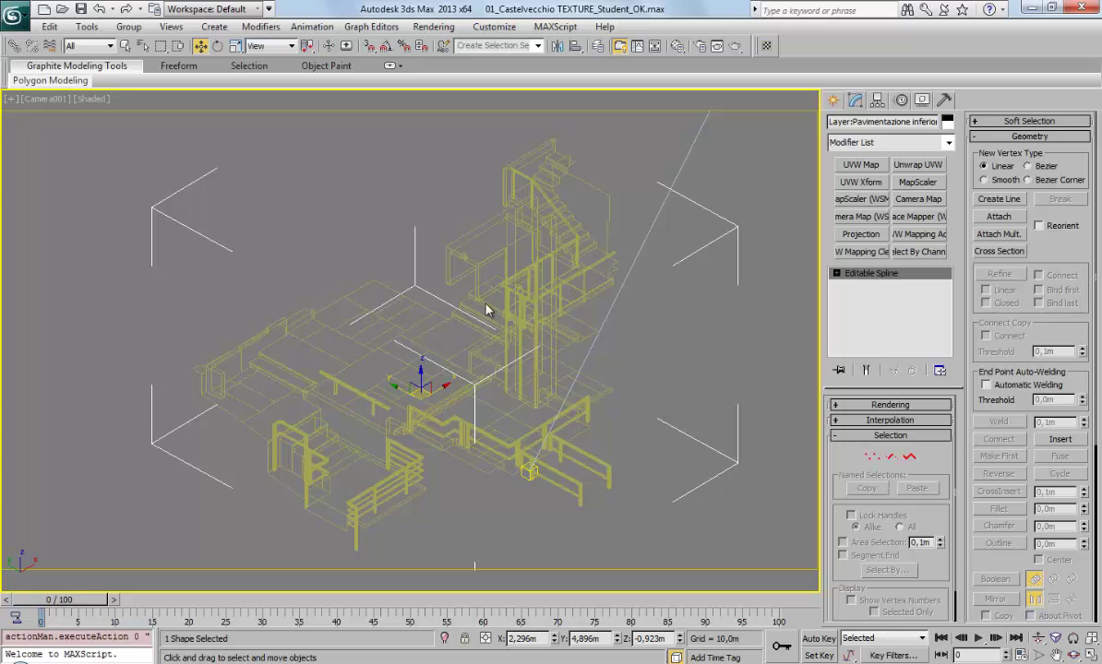
click(735, 188)
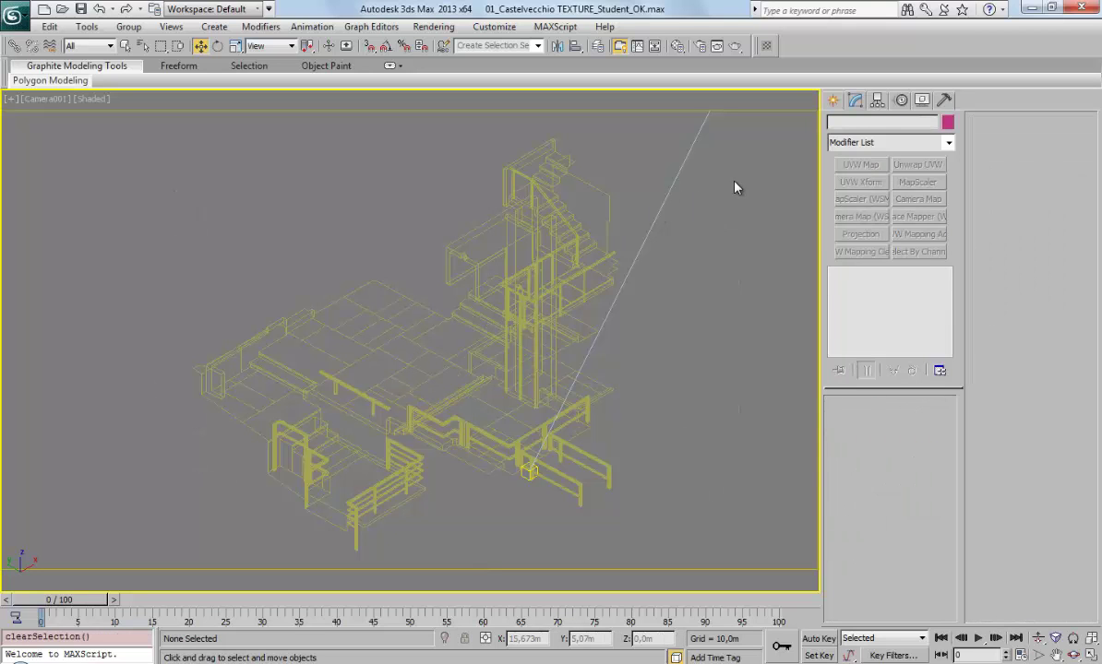
click(736, 47)
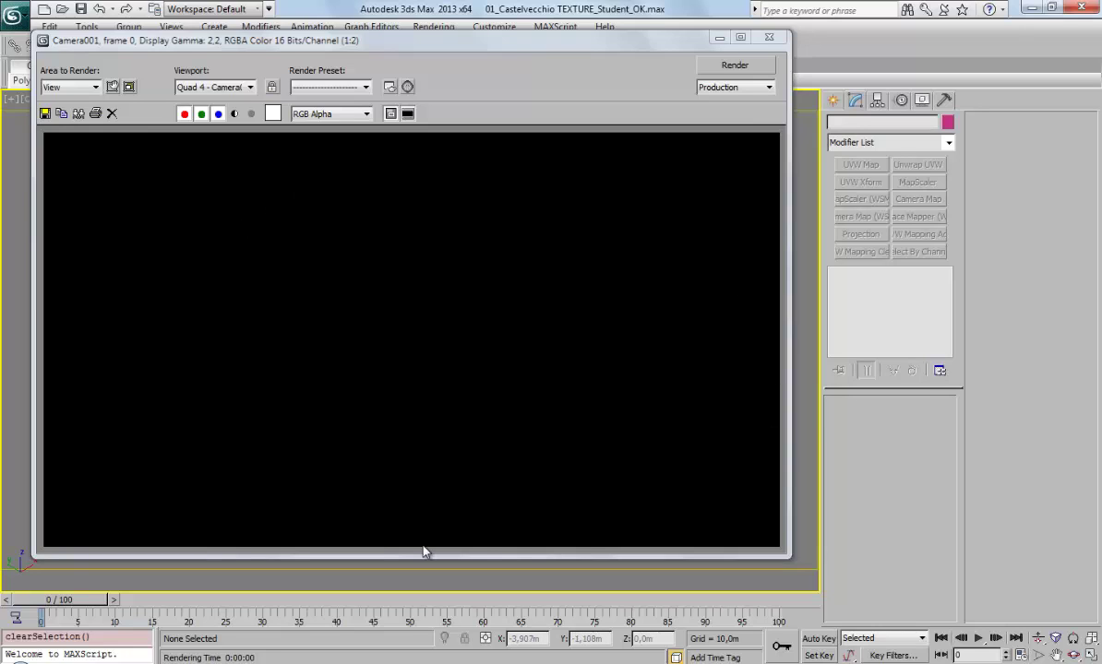
click(236, 113)
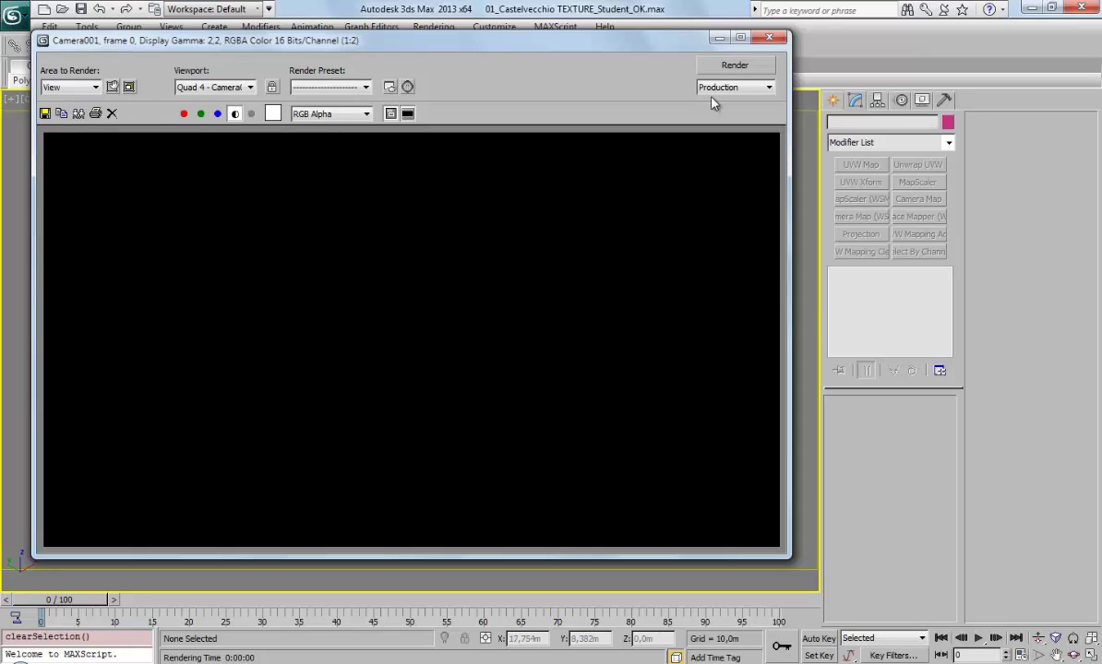
click(236, 113)
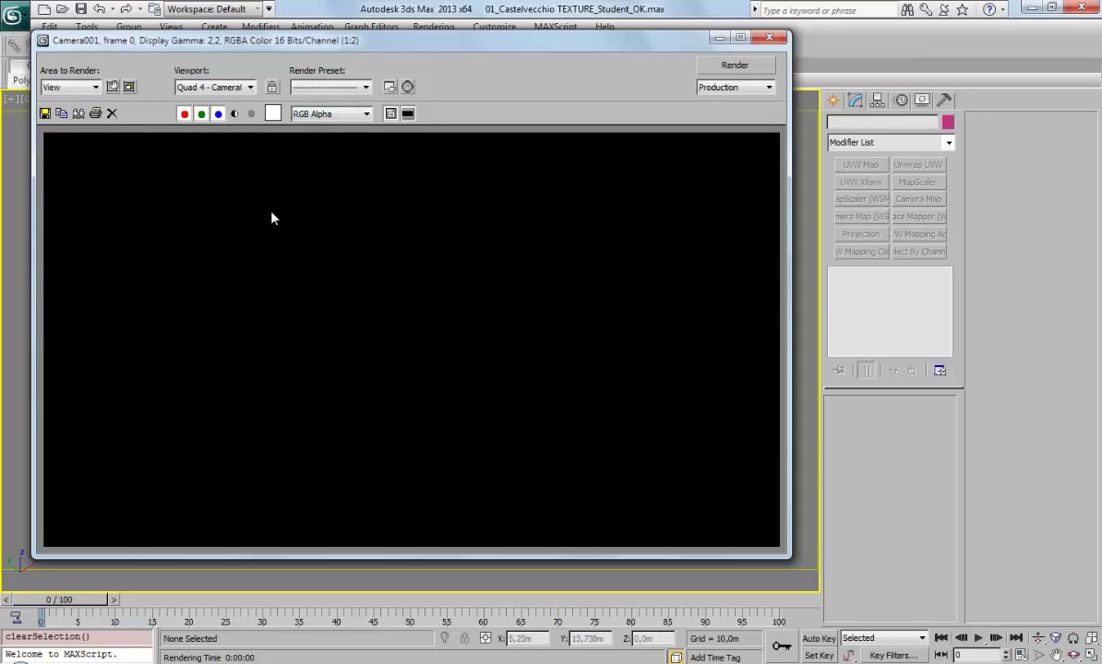
click(718, 38)
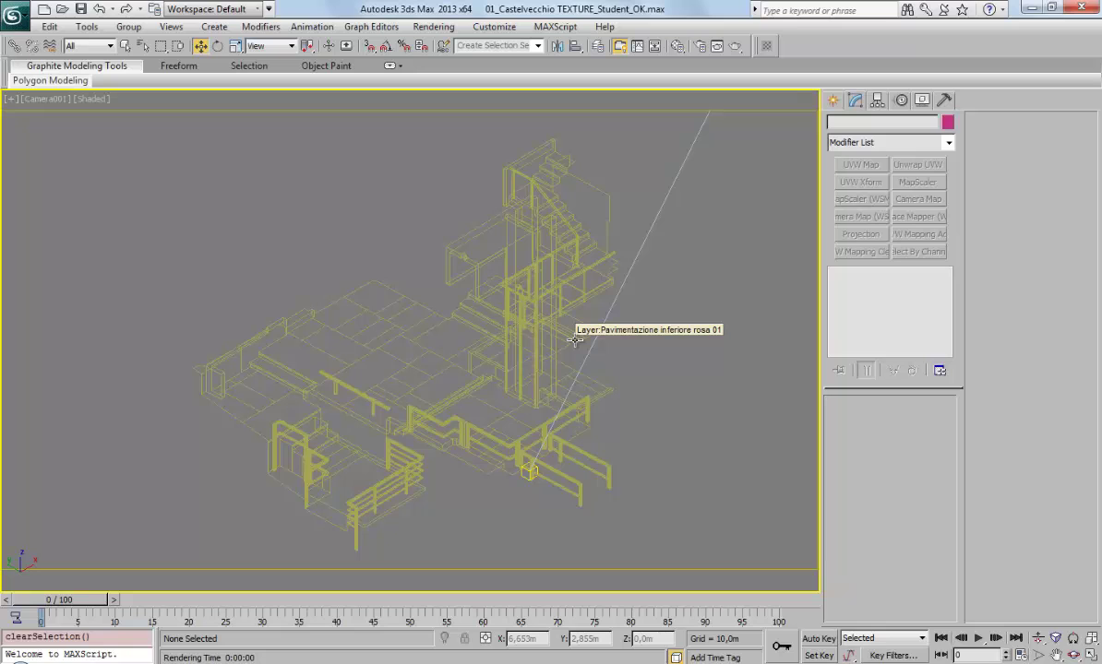
Step: Select the combined floor spline and change its Interpolation Steps from 6 to 3
click(455, 242)
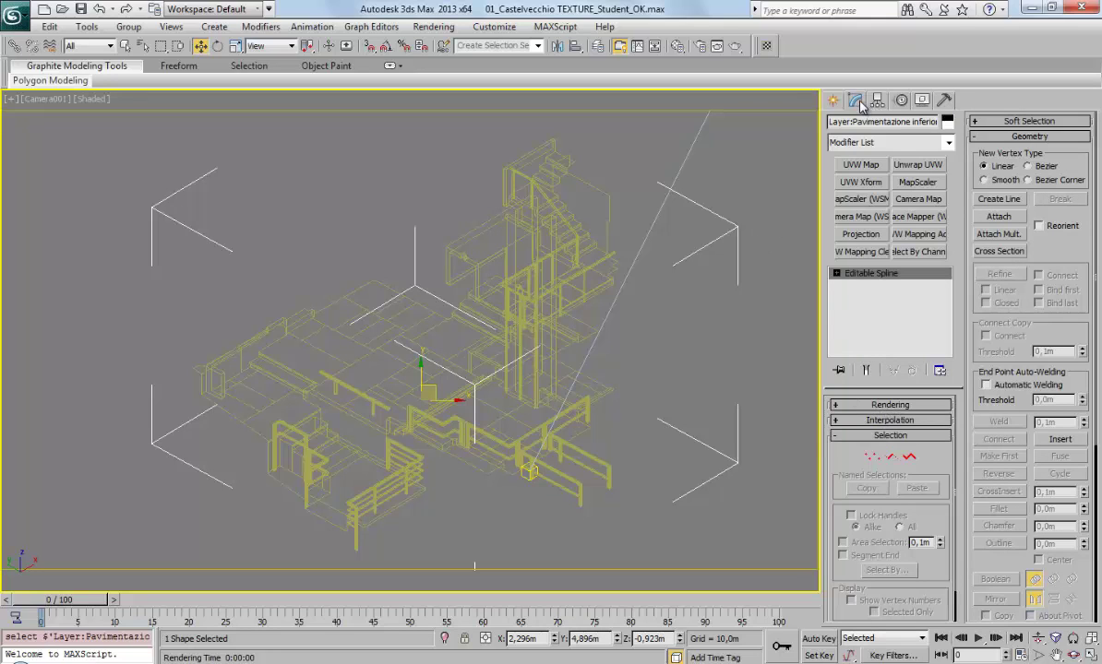
click(889, 419)
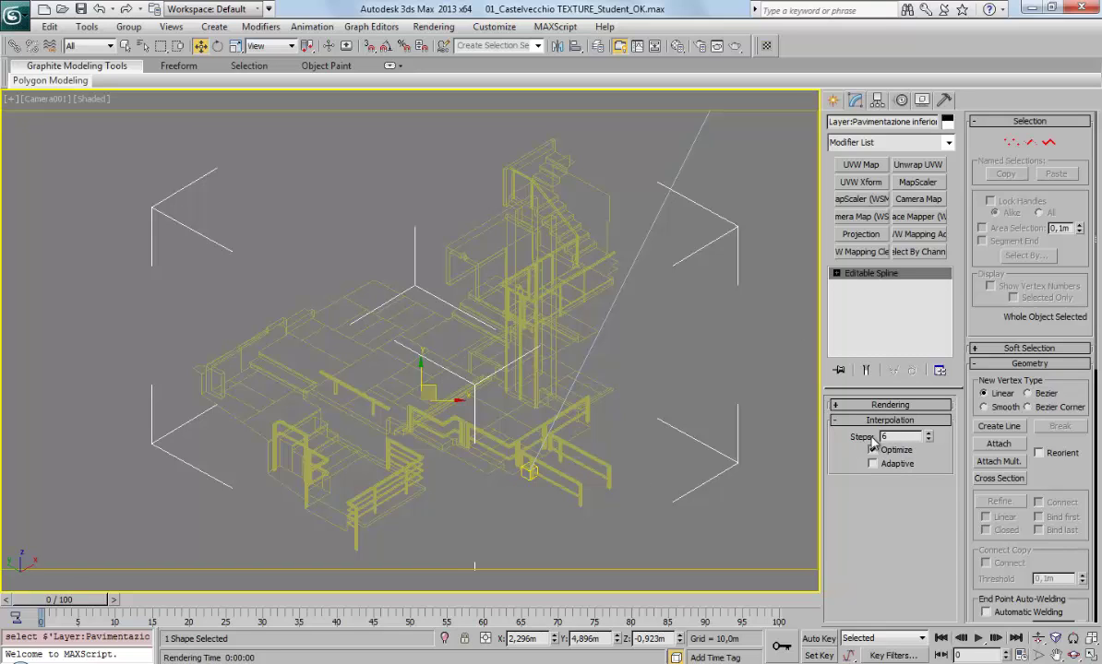
double_click(884, 436)
text(3)
key(Return)
Step: Show the spline's Rendering rollout: radial, 0,025m thickness, 12 sides
click(865, 423)
click(877, 403)
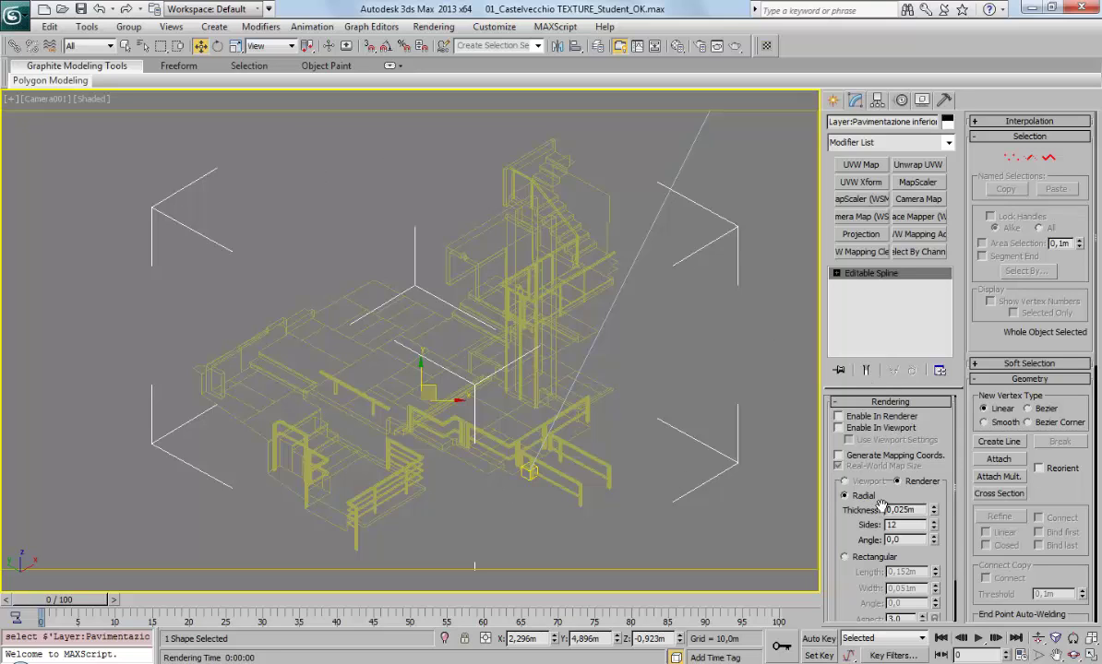
scroll(851, 475, down, 2)
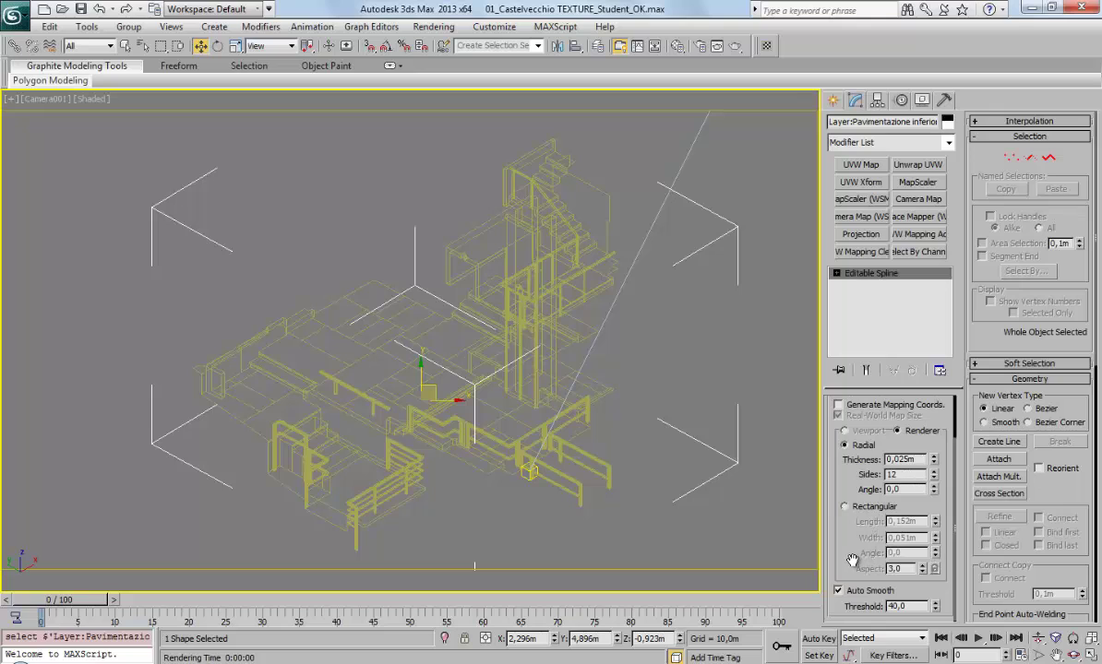
scroll(887, 545, up, 2)
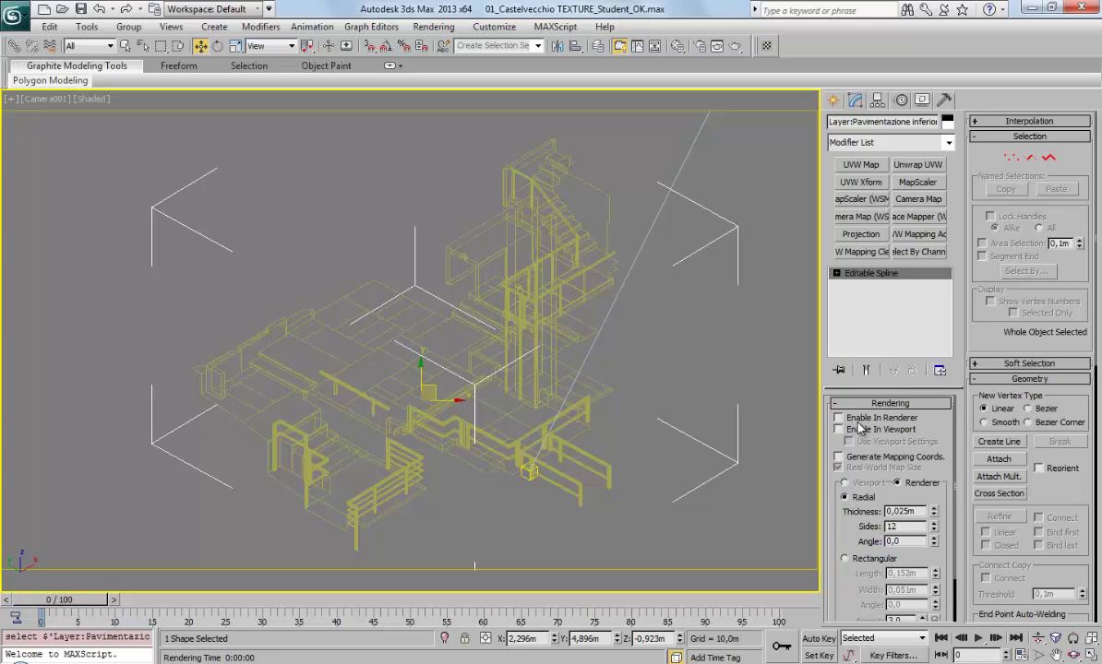
scroll(843, 462, down, 2)
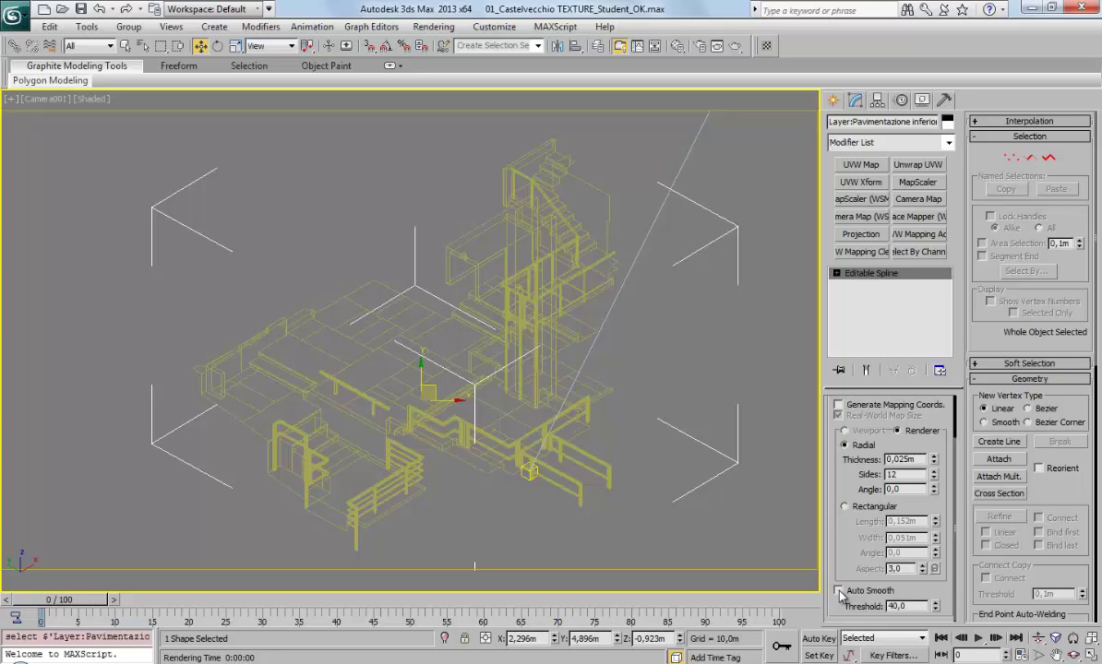
scroll(840, 596, up, 2)
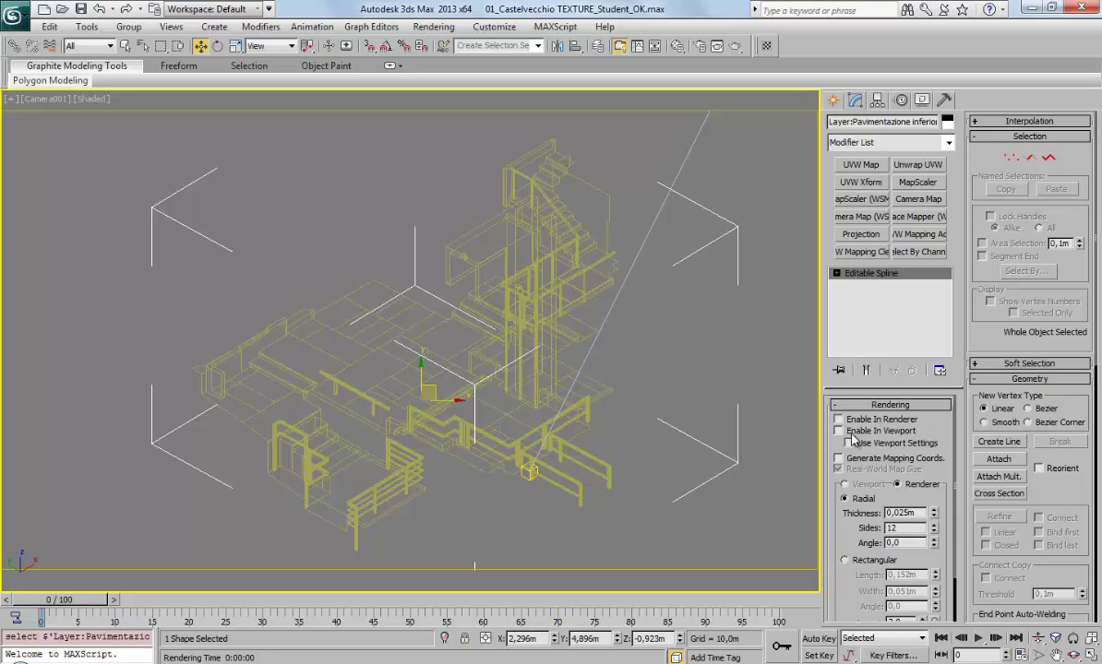
Step: Turn on Enable In Renderer and Enable In Viewport for the spline, viewing it in perspective
click(838, 419)
click(839, 431)
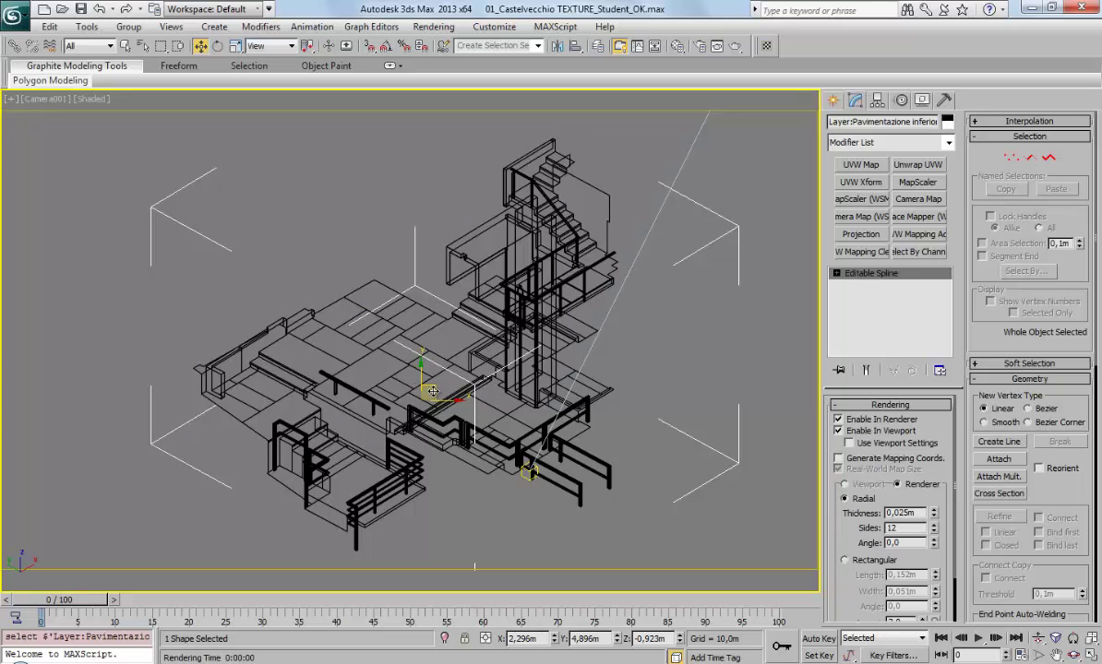
key(p)
scroll(439, 369, up, 2)
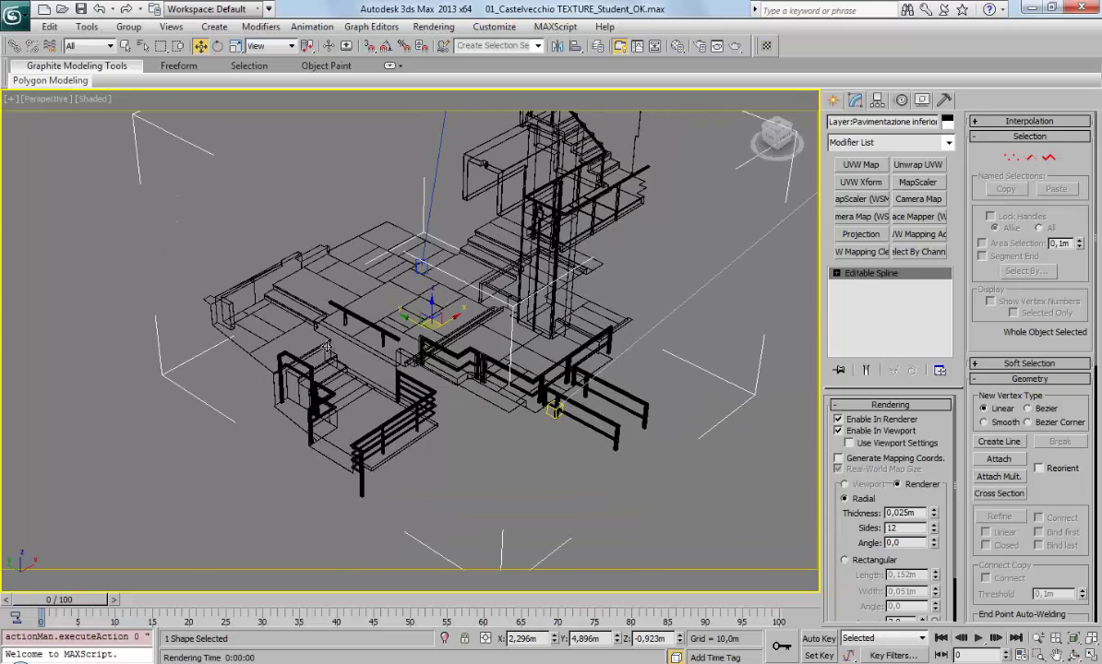
scroll(434, 332, up, 5)
scroll(434, 325, up, 3)
scroll(433, 310, up, 2)
scroll(430, 291, up, 3)
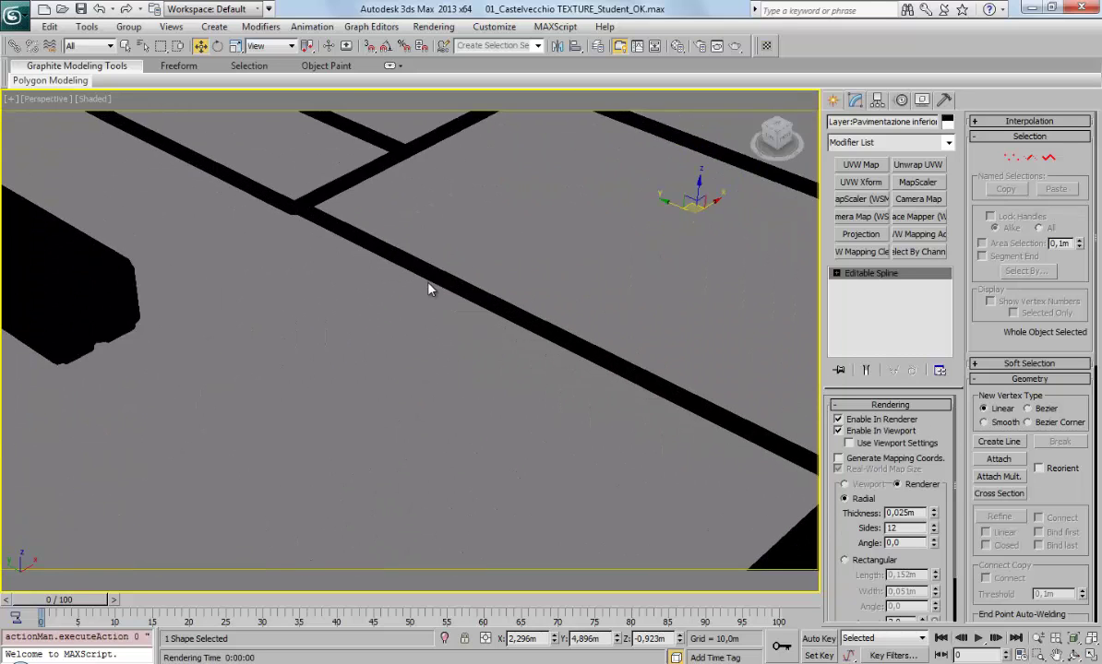
scroll(435, 544, down, 1)
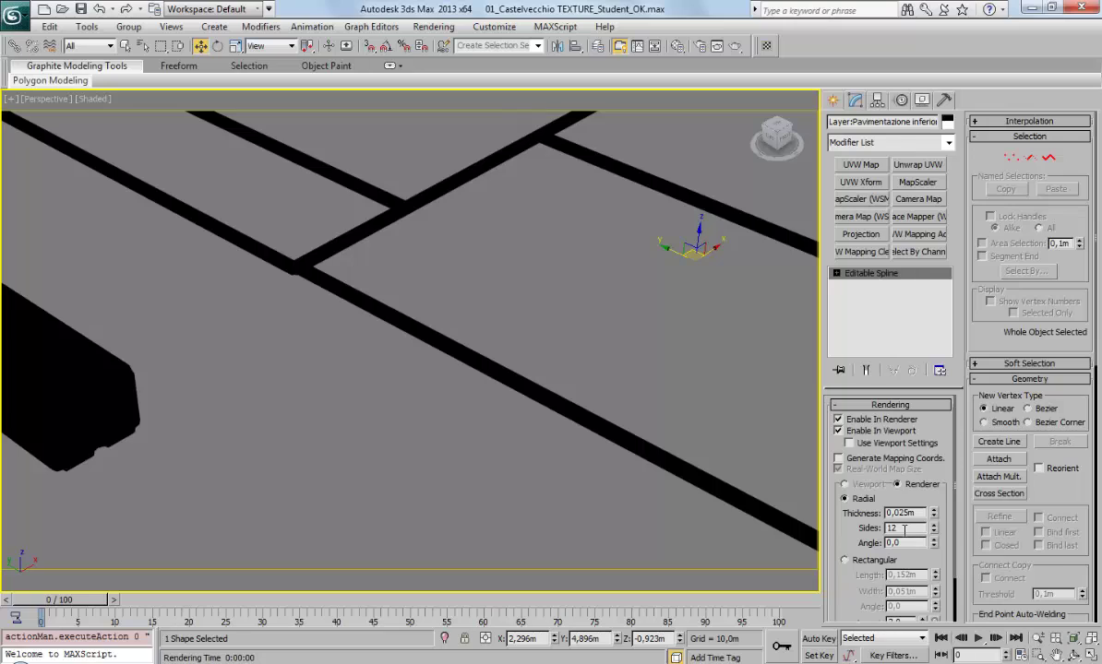
Step: Set the rendered line cross-section to 4 sides and reduce its thickness
double_click(905, 529)
text(4)
key(Return)
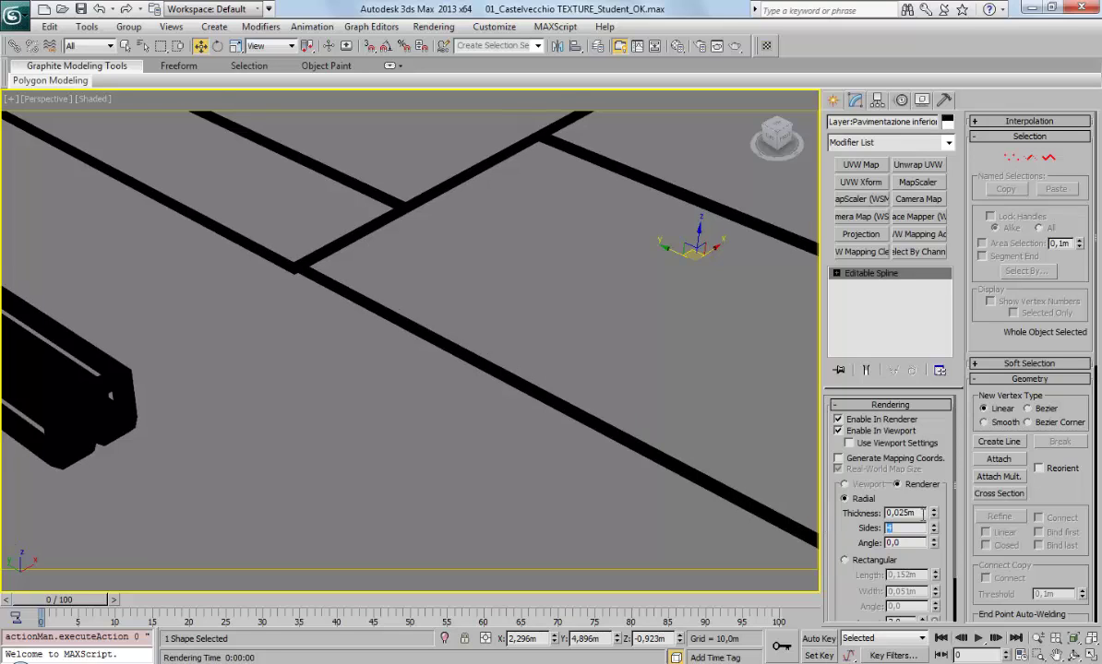
double_click(919, 513)
text(0,)
key(Return)
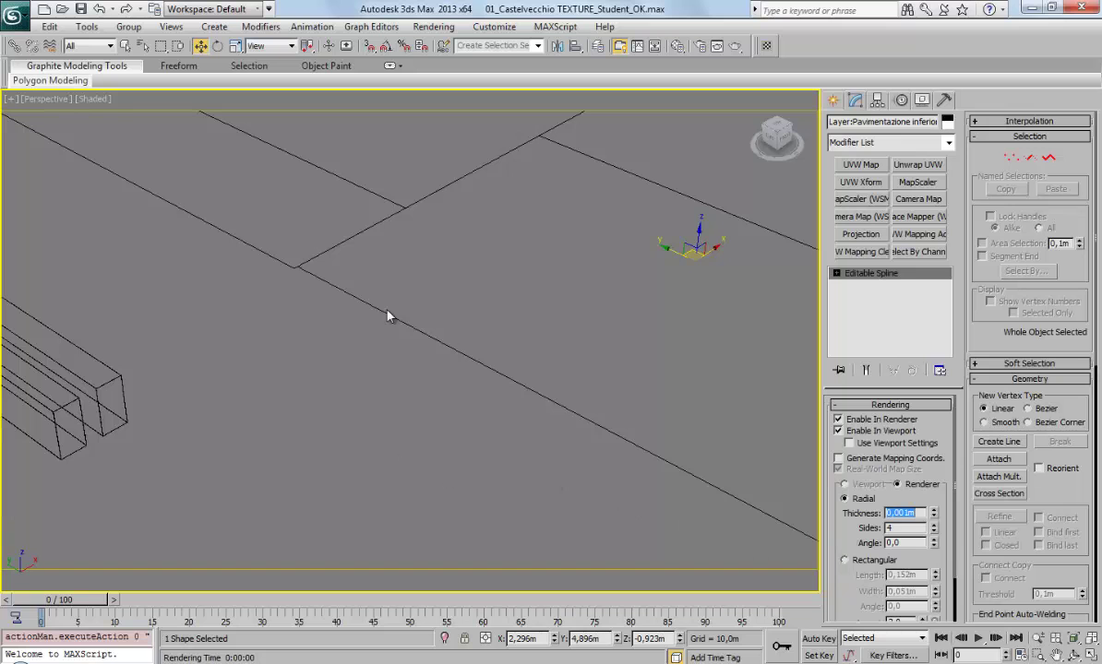
Step: Re-enter the line thickness as exactly 0,001m, then deselect the spline
scroll(387, 316, up, 2)
scroll(463, 385, up, 2)
scroll(521, 413, up, 2)
scroll(522, 421, up, 1)
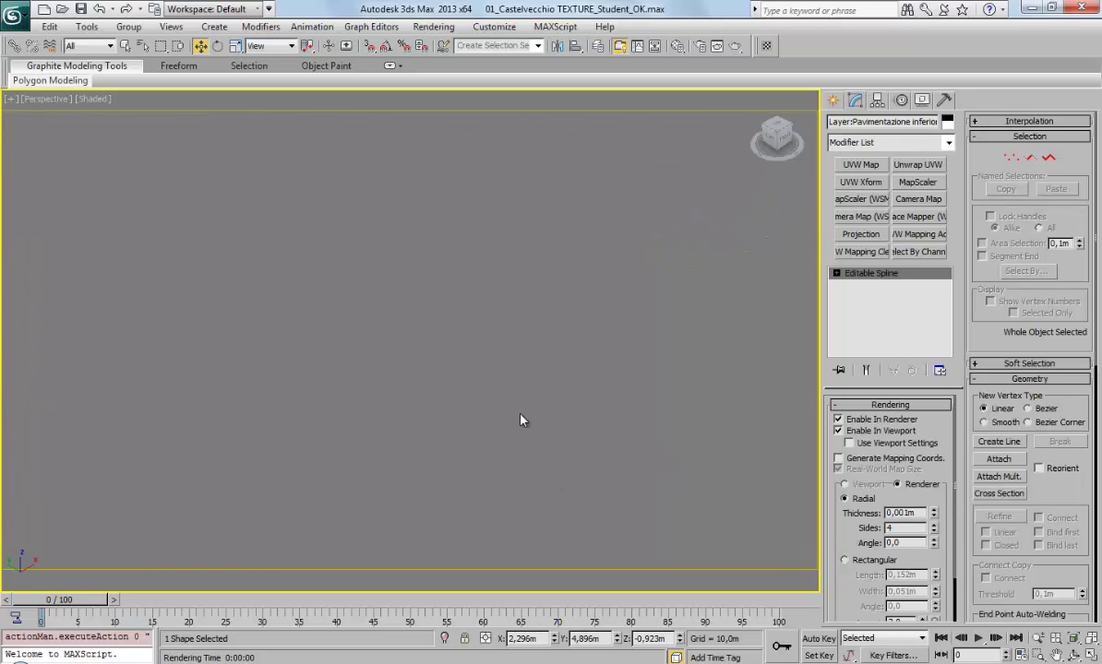
scroll(526, 425, down, 3)
scroll(533, 390, down, 2)
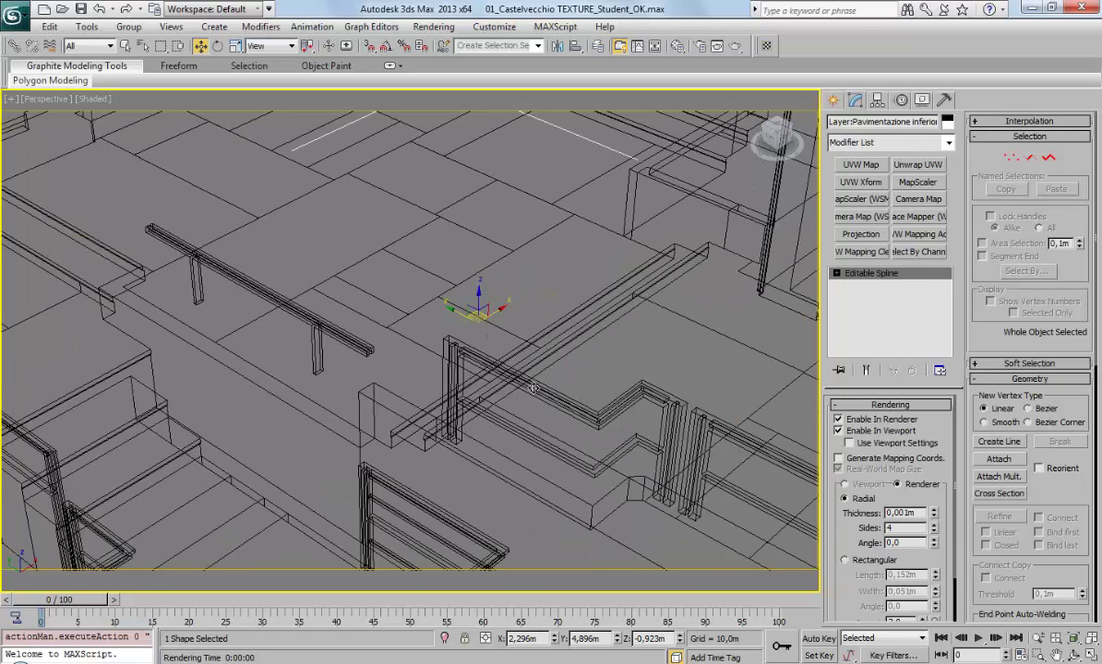
scroll(533, 390, down, 3)
scroll(534, 390, down, 3)
mouse_move(476, 461)
middle_down()
mouse_move(470, 426)
mouse_move(473, 456)
middle_up()
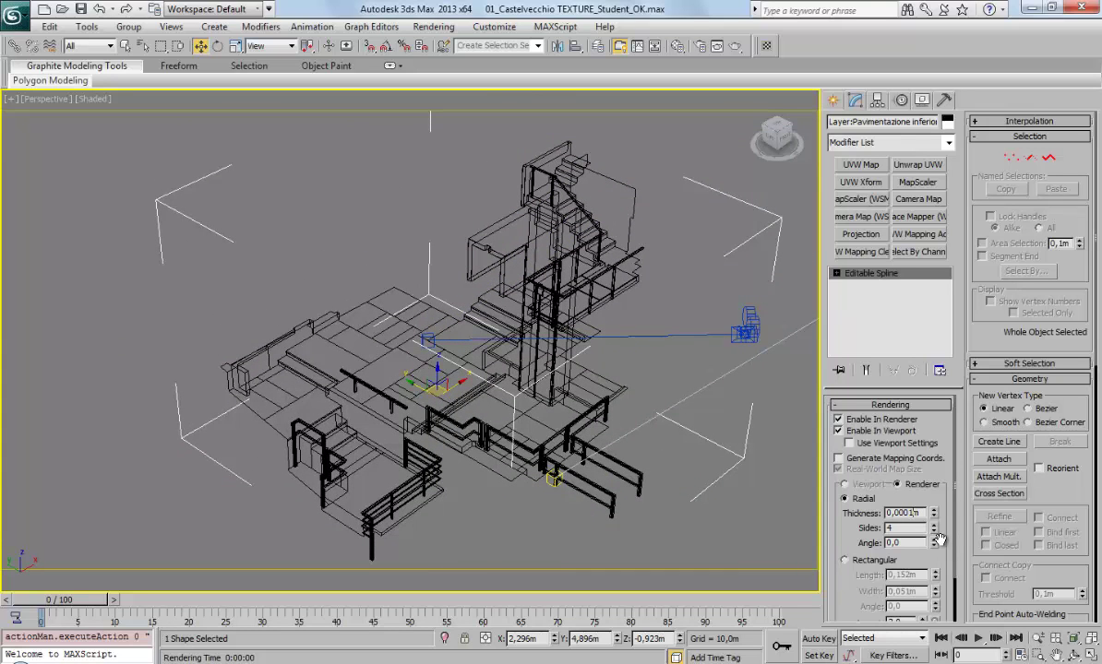
double_click(905, 513)
text(0,001)
key(Return)
click(304, 216)
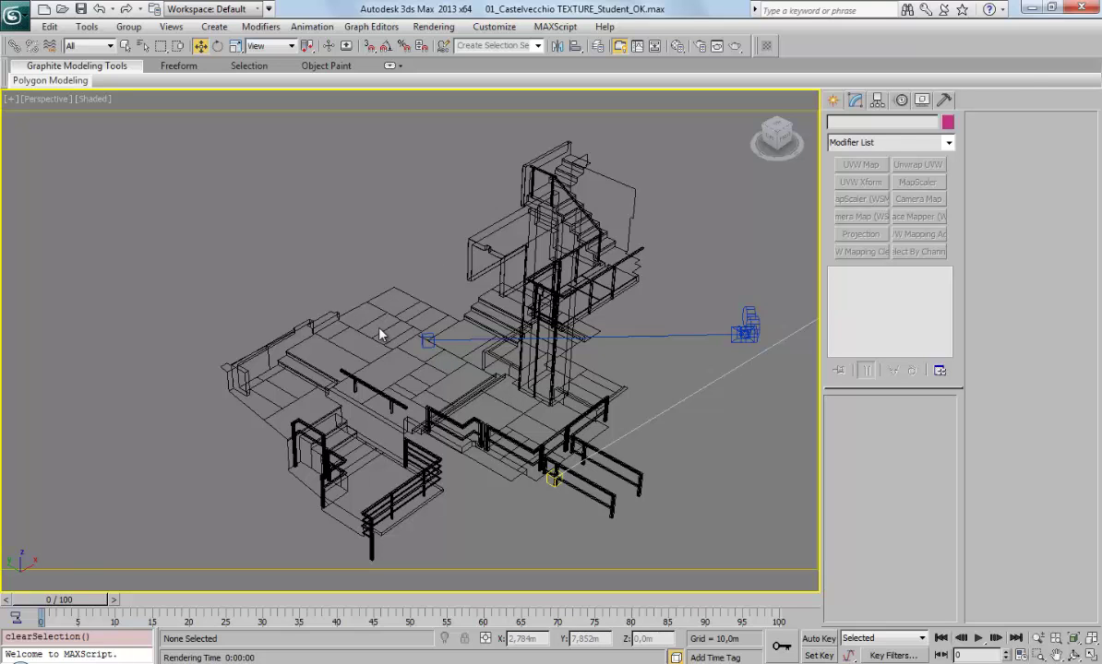
Step: Create a material named WIRE_completo in the Material Editor
key(m)
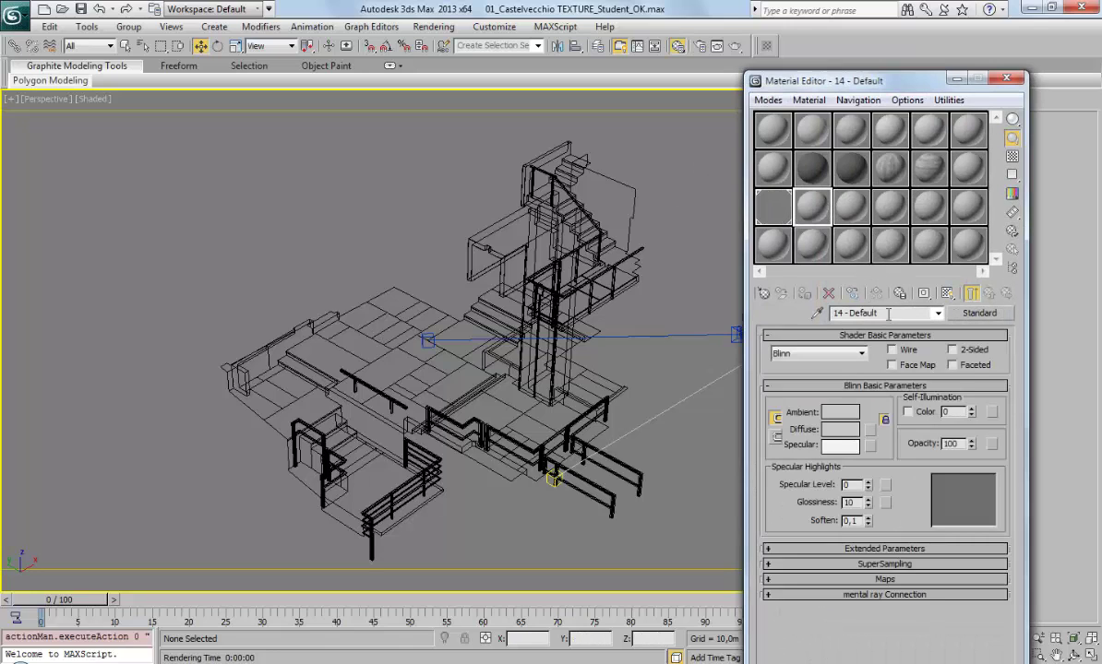
click(888, 314)
text(LI)
key(BackSpace)
text(WI)
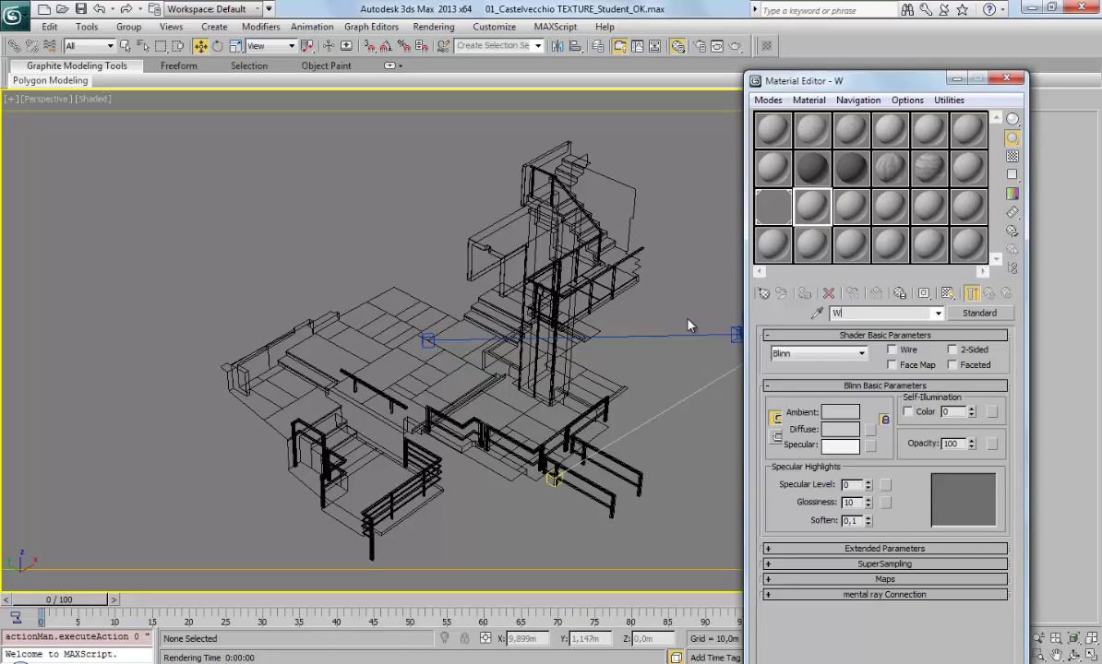
text(RE_)
text(com)
text(pleto)
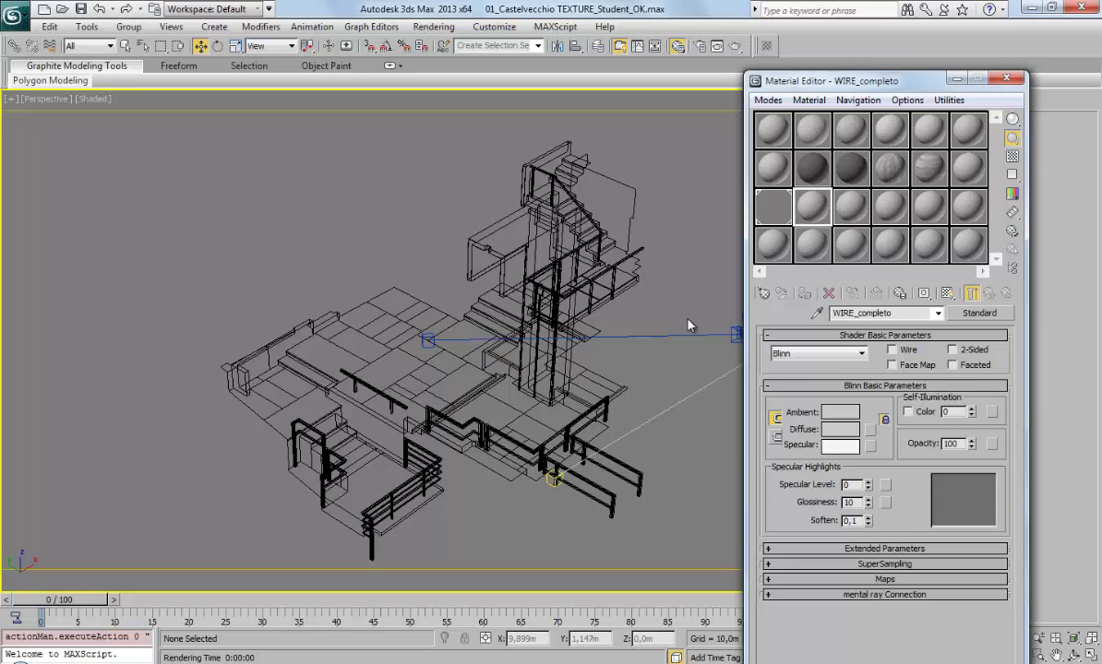
Step: Make WIRE_completo's ambient and diffuse white with self-illumination at 100
click(842, 415)
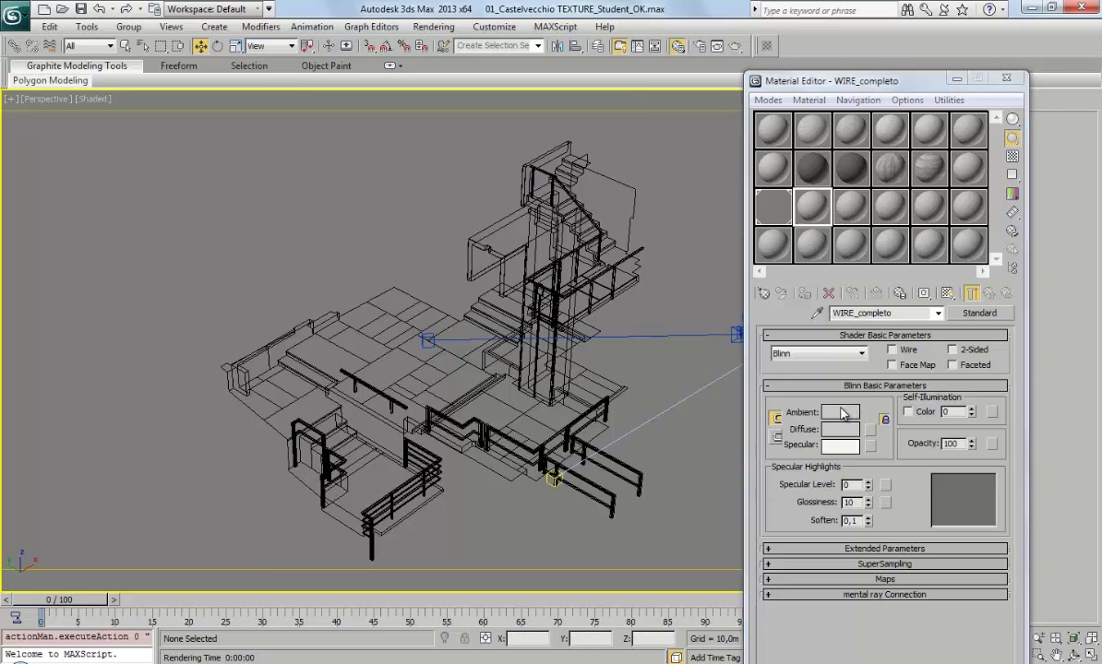
drag(436, 161, 436, 212)
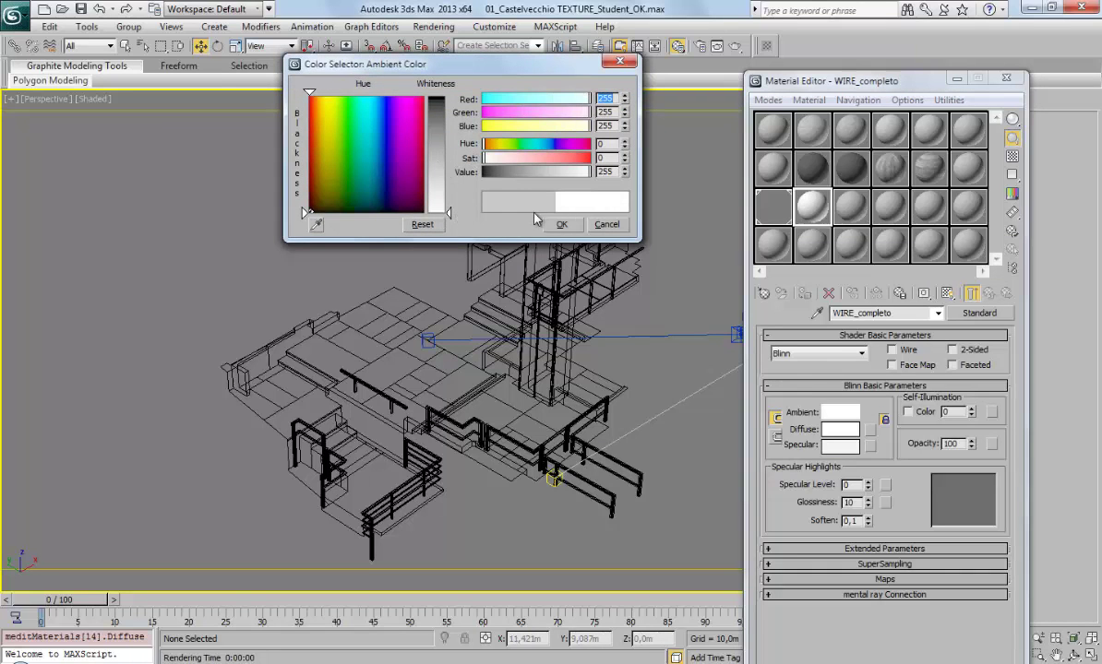
click(561, 224)
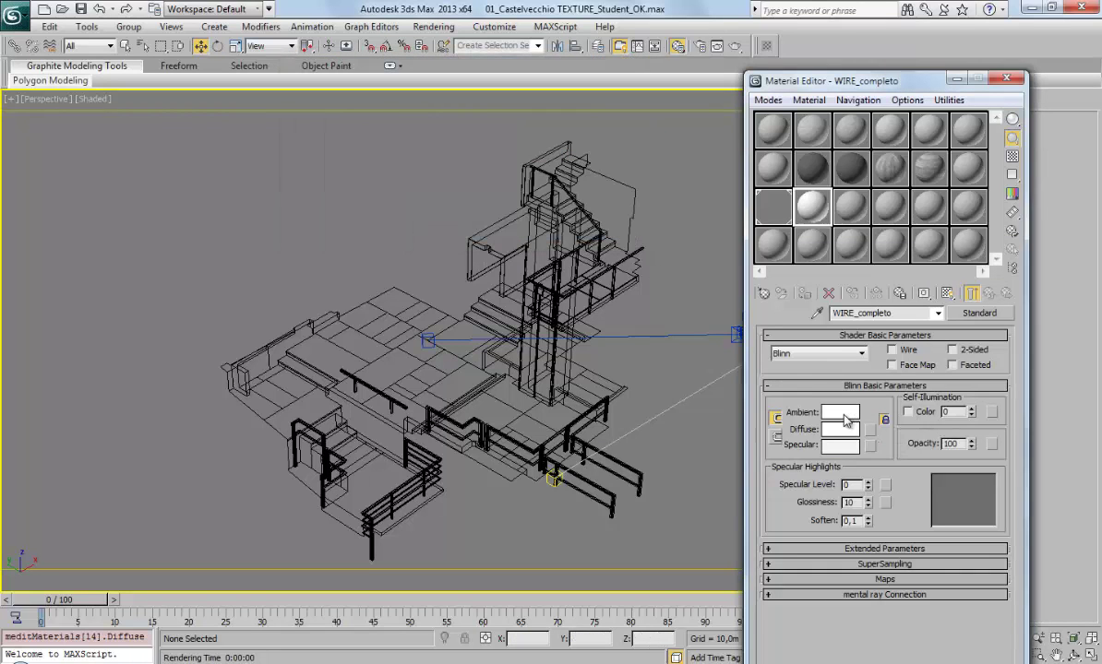
double_click(959, 412)
text(100)
key(Return)
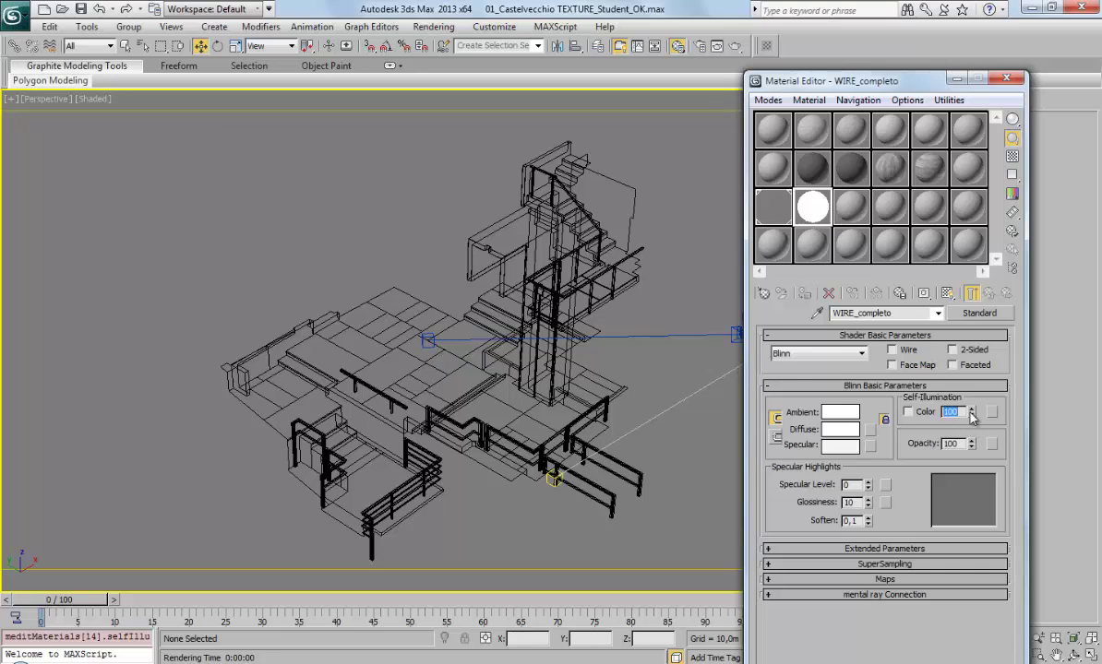
text(40)
key(Return)
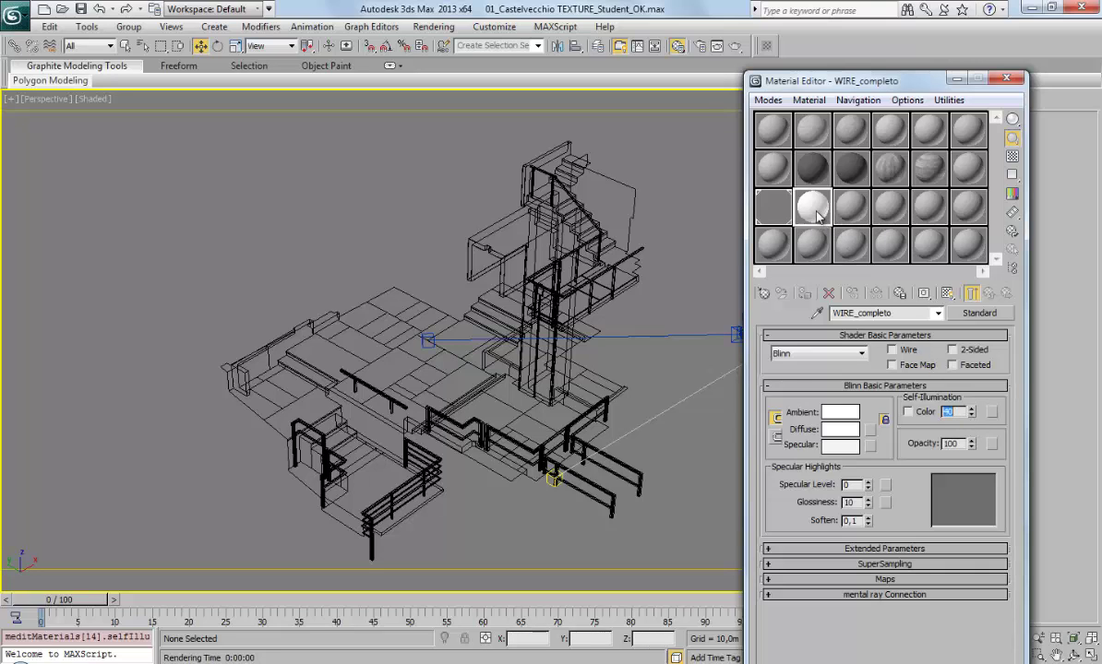
text(100)
key(Return)
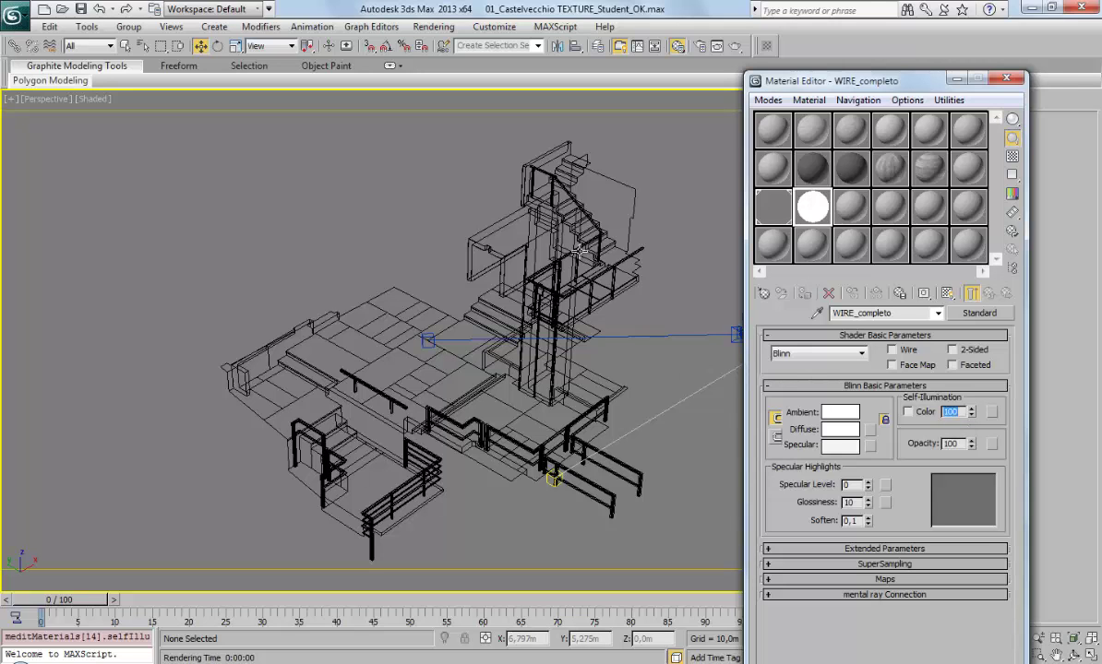
Step: Assign WIRE_completo to the wireframe spline and render the camera view
click(594, 240)
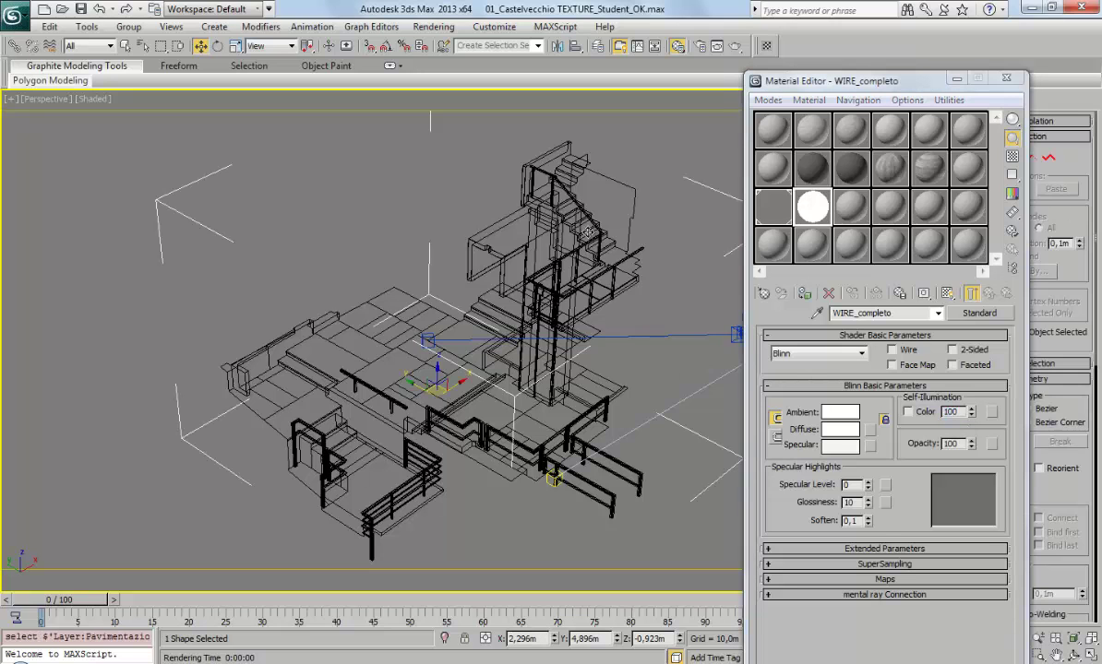
click(805, 294)
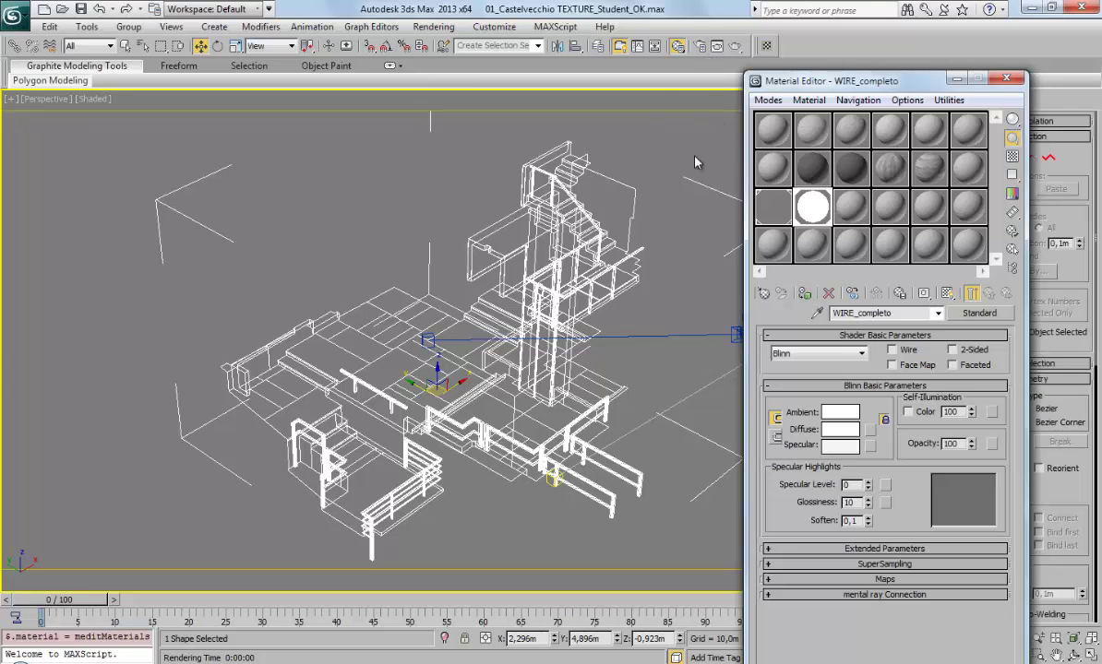
key(m)
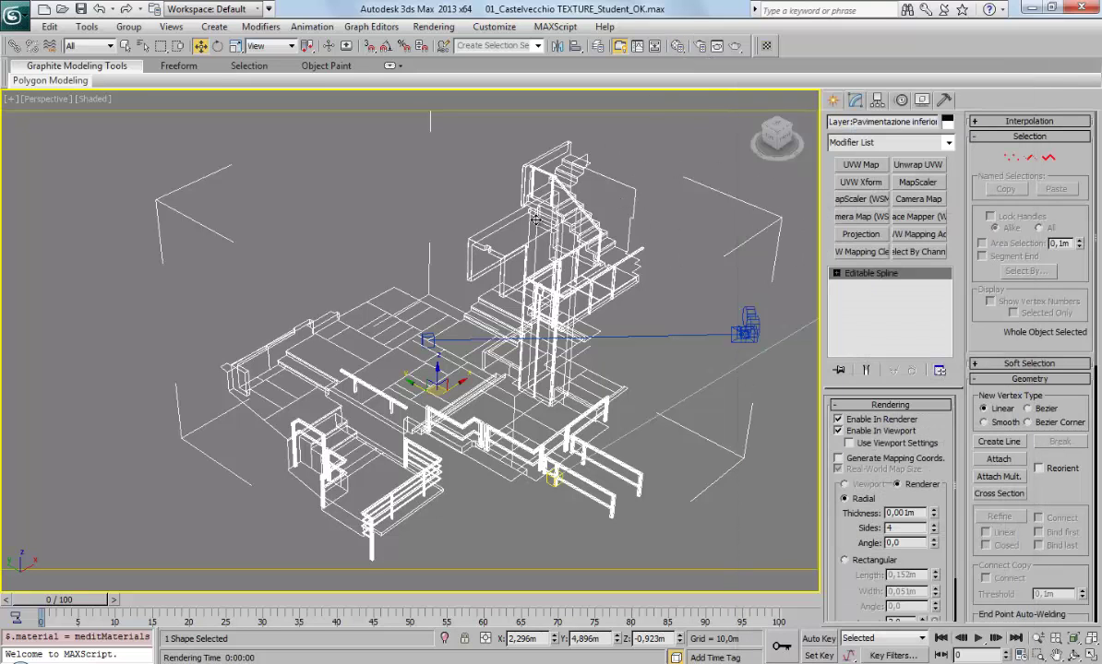
key(c)
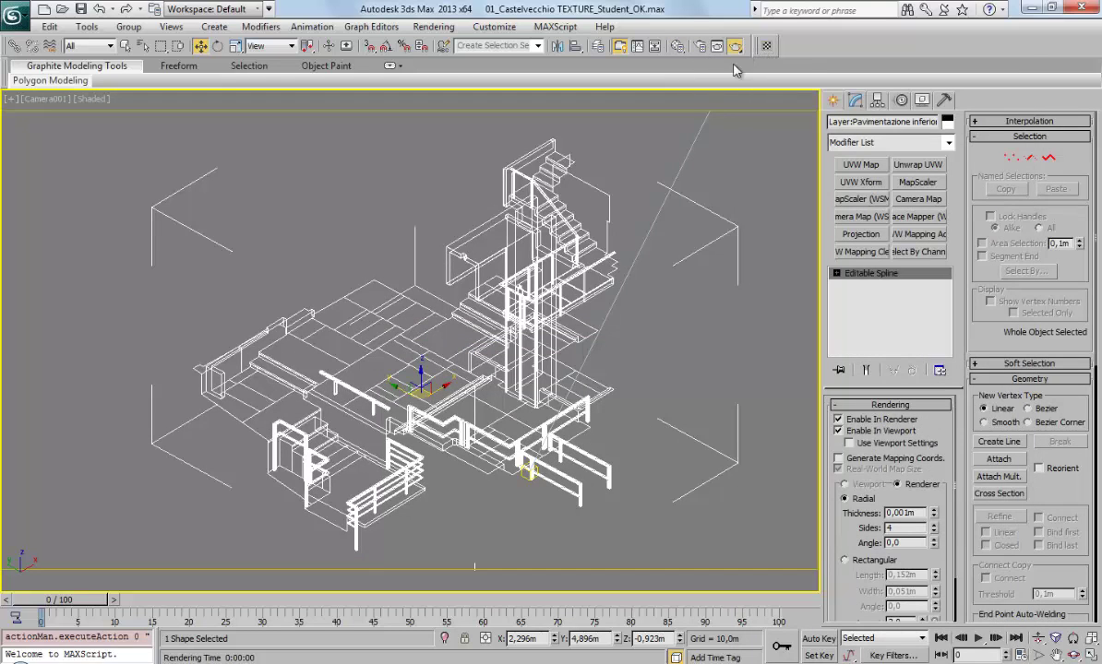
click(735, 45)
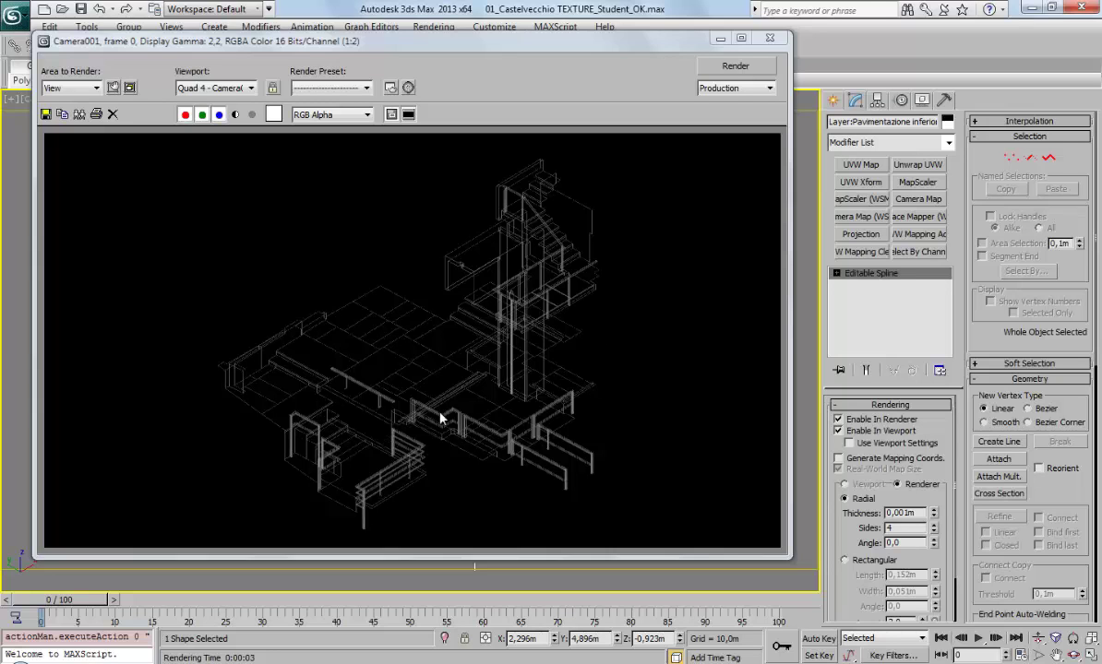
Step: Save the render as WIRE_completo.tif in RENDER, 8-bit colour with alpha channel
click(45, 113)
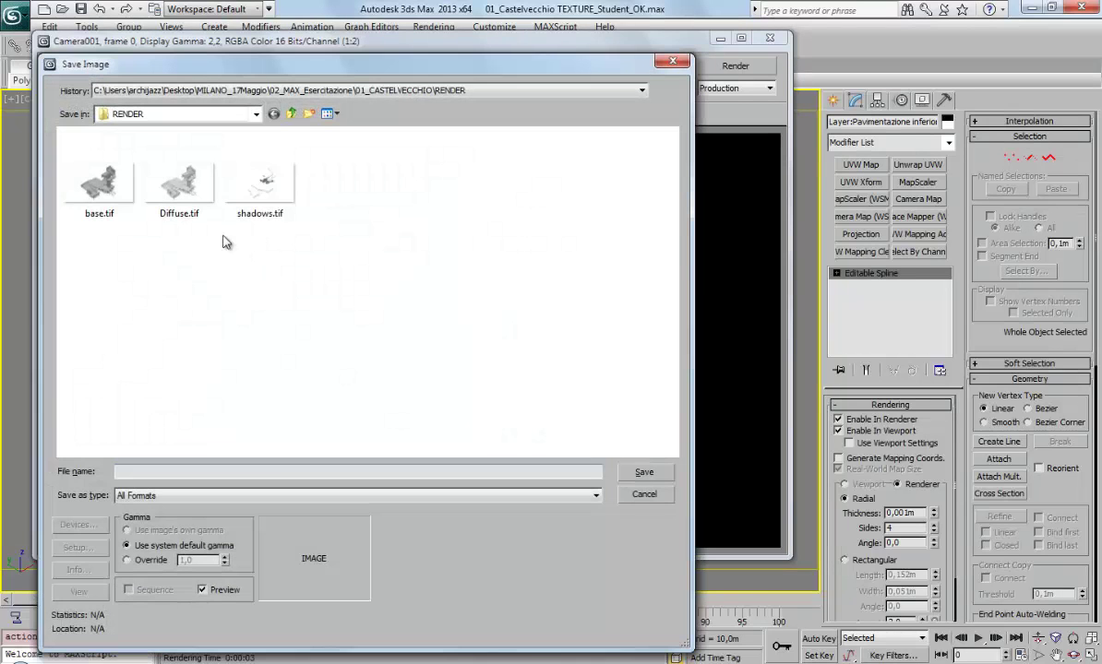
click(271, 469)
text(Wi)
click(387, 496)
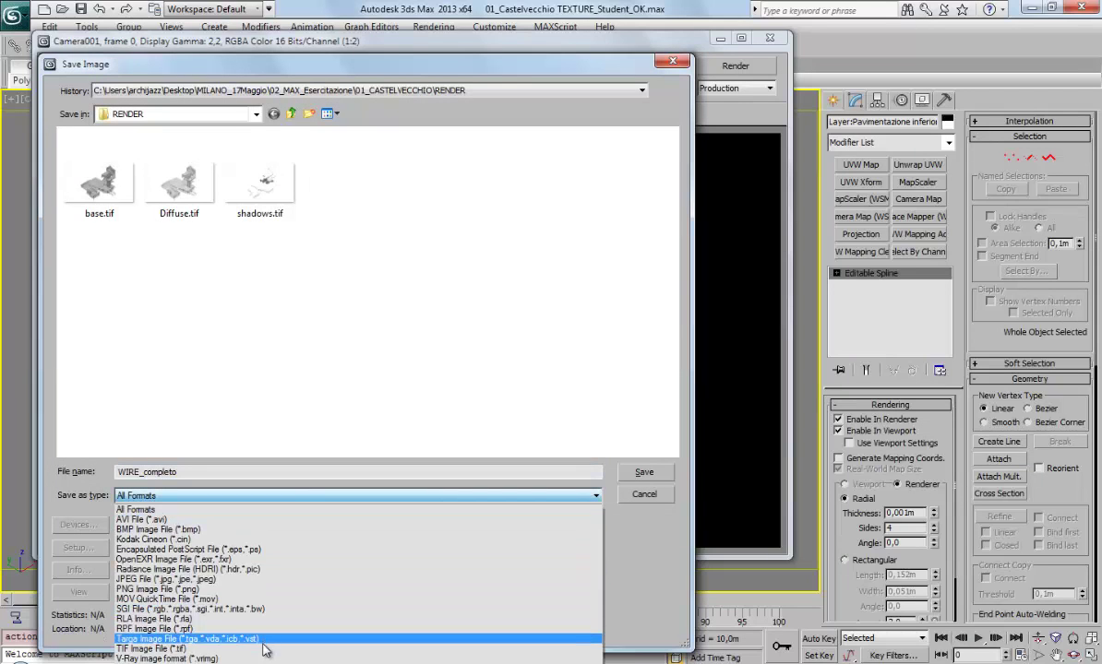
click(263, 649)
click(637, 472)
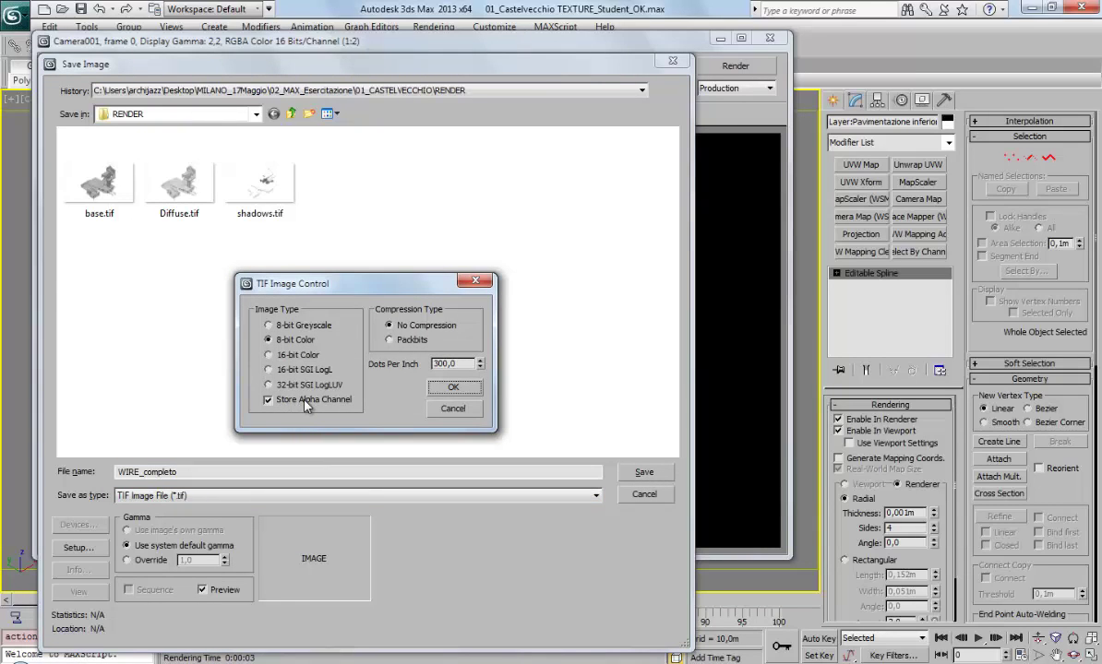
click(446, 386)
click(452, 389)
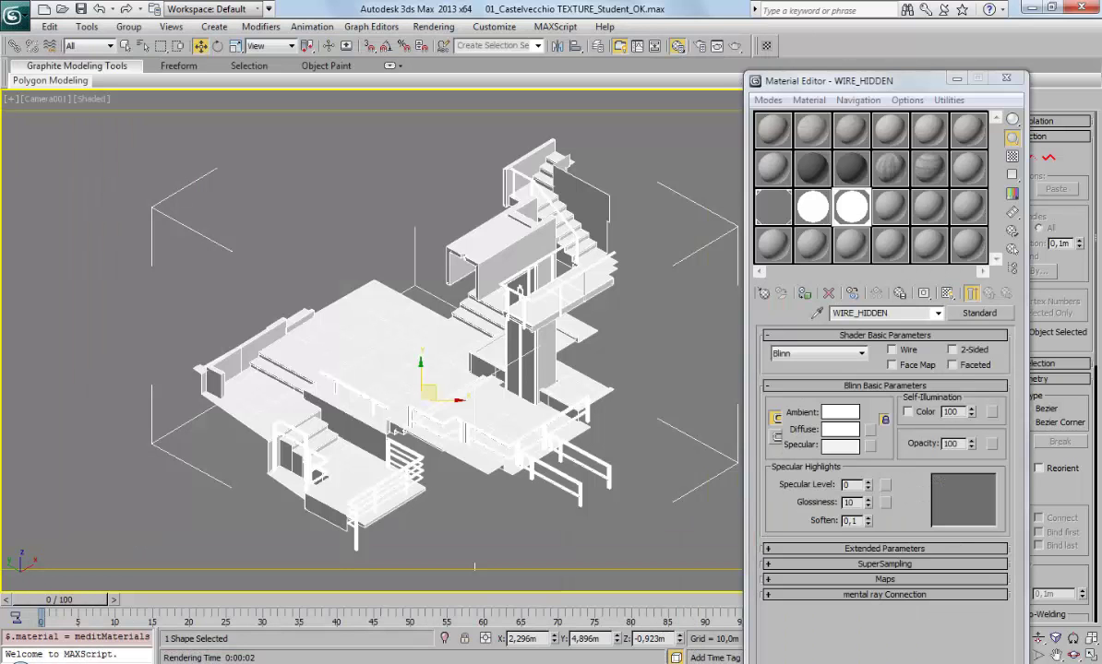
Step: Open the RENDER folder and drag Diffuse.tif through WIRE_HIDDEN_2.tif into Photoshop
click(92, 553)
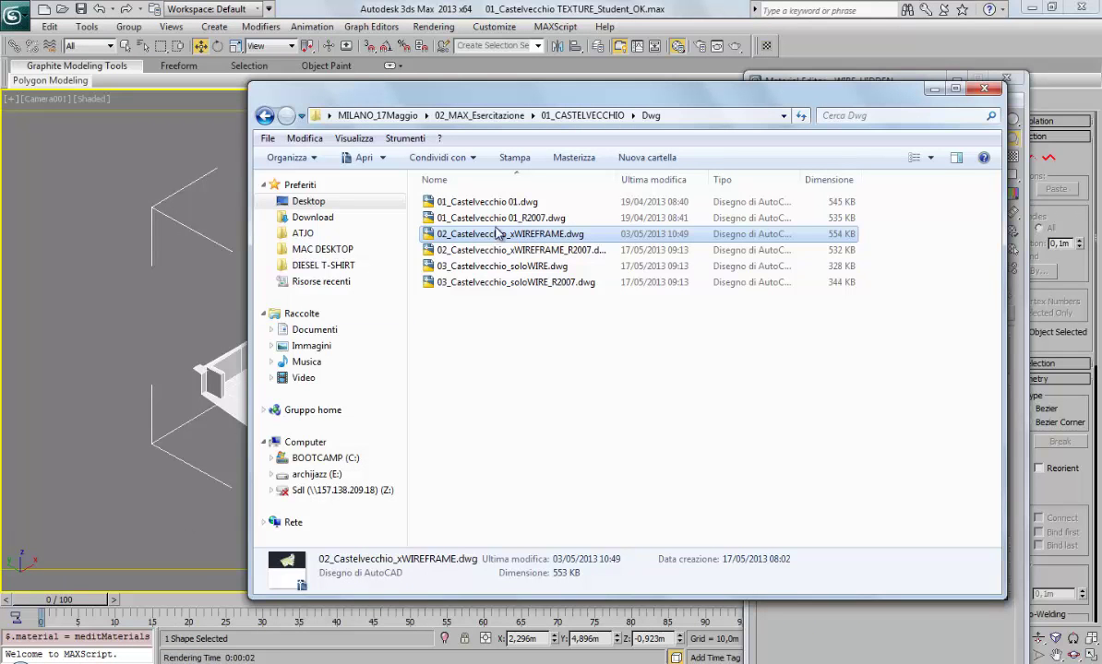
click(477, 115)
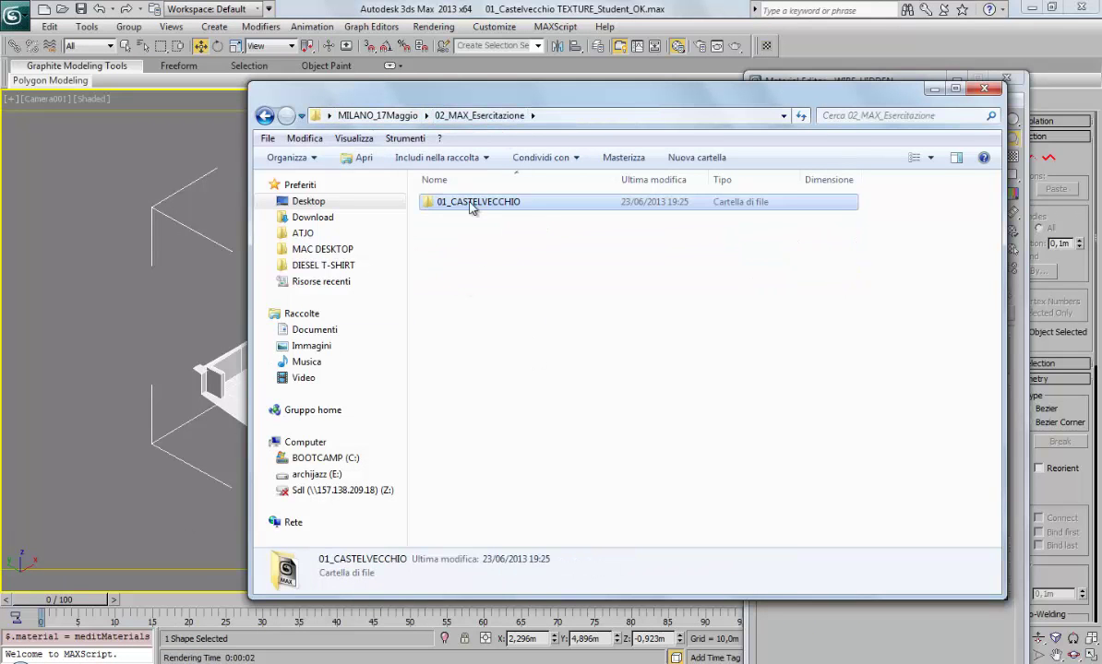
click(265, 115)
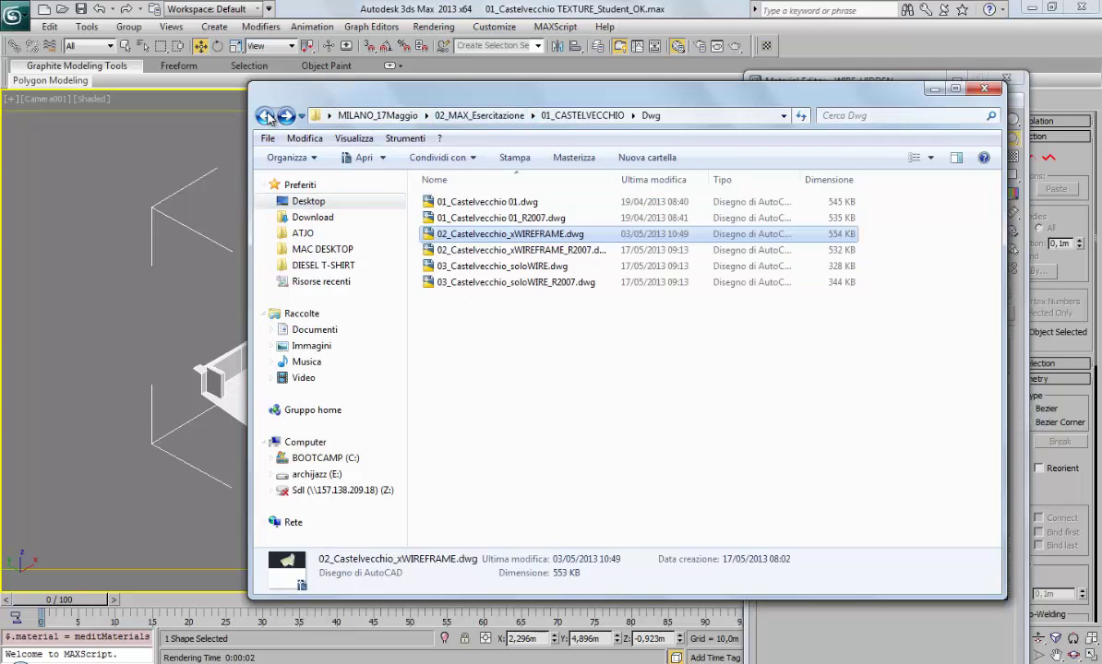
click(265, 116)
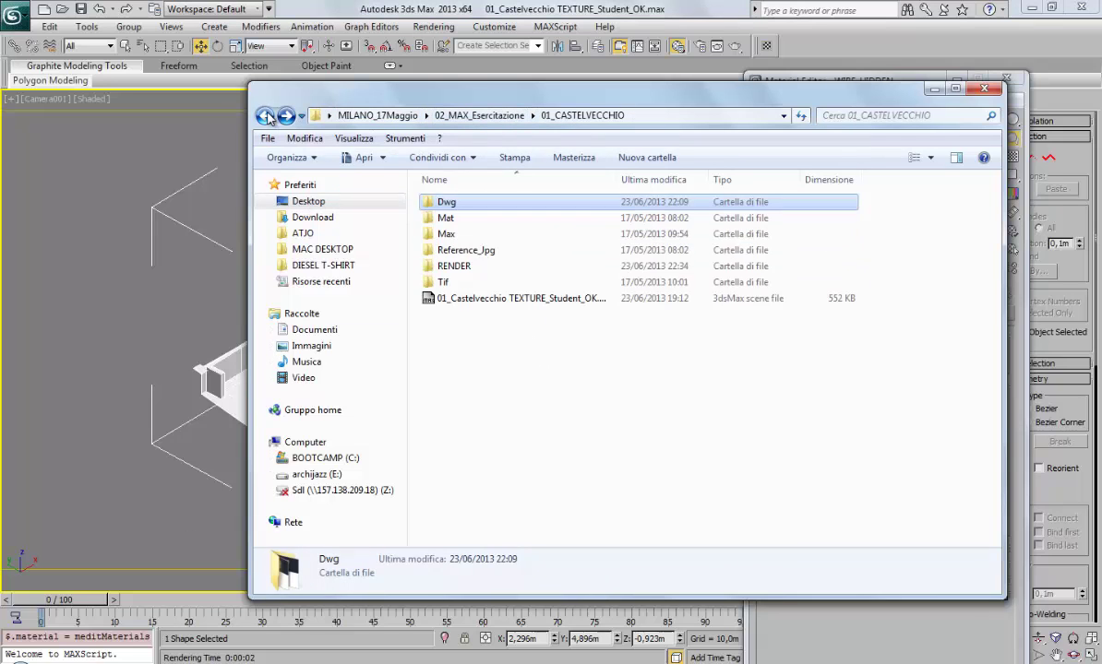
double_click(462, 267)
click(542, 198)
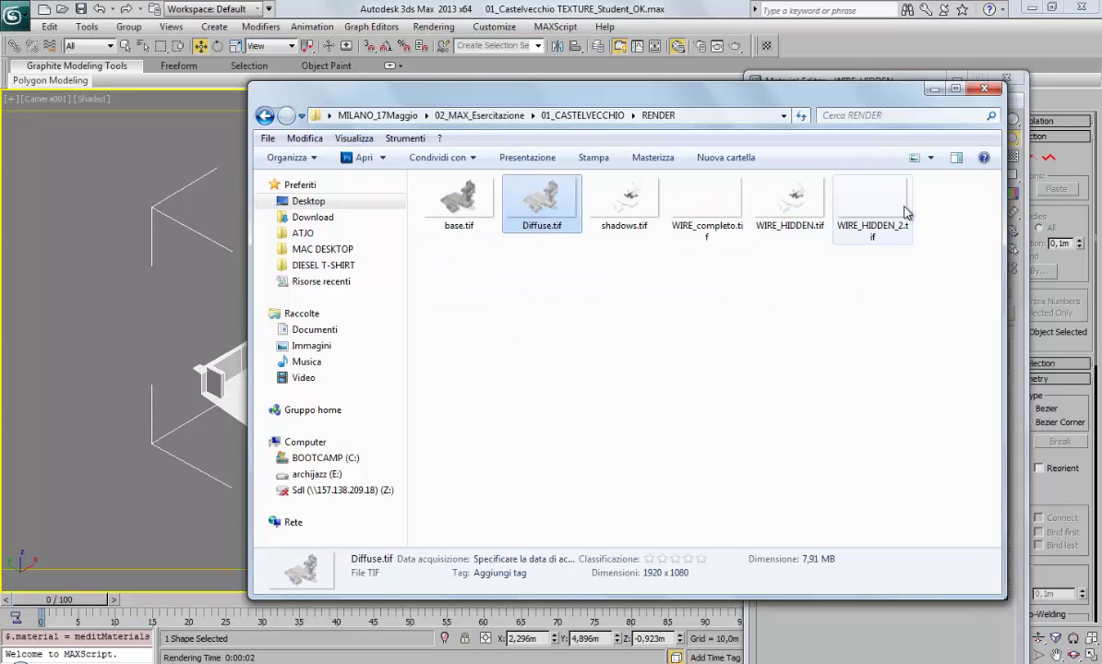
shift+click(872, 203)
mouse_move(542, 208)
mouse_down()
mouse_move(167, 647)
mouse_move(257, 477)
mouse_up()
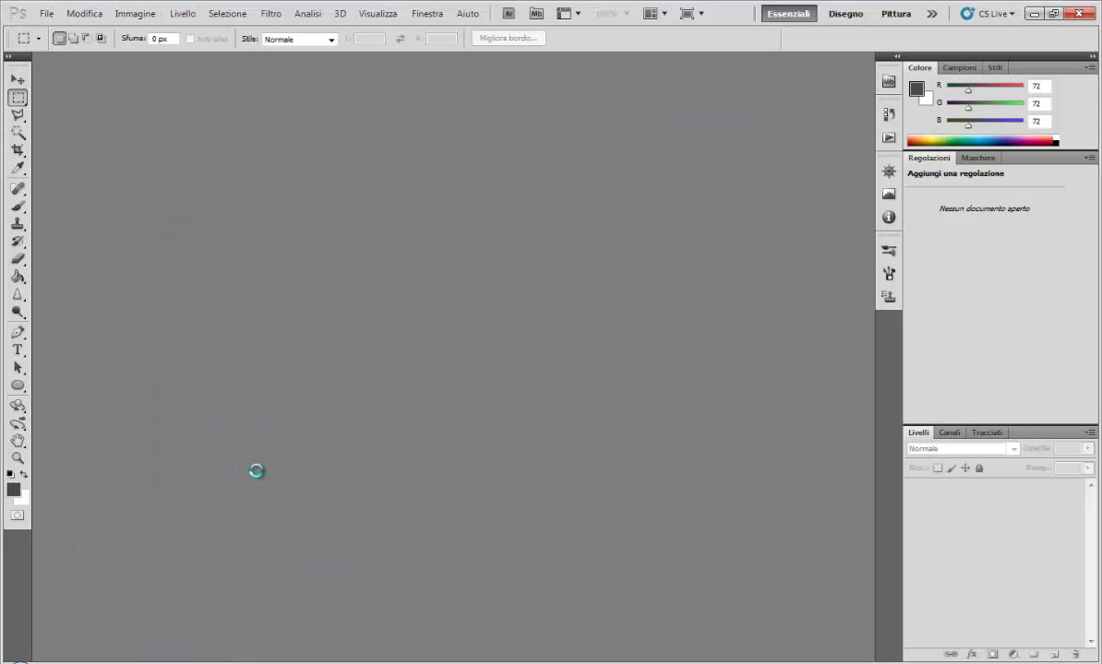
Step: Check each of the five render documents in turn, ending on Diffuse.tif
right_click(356, 659)
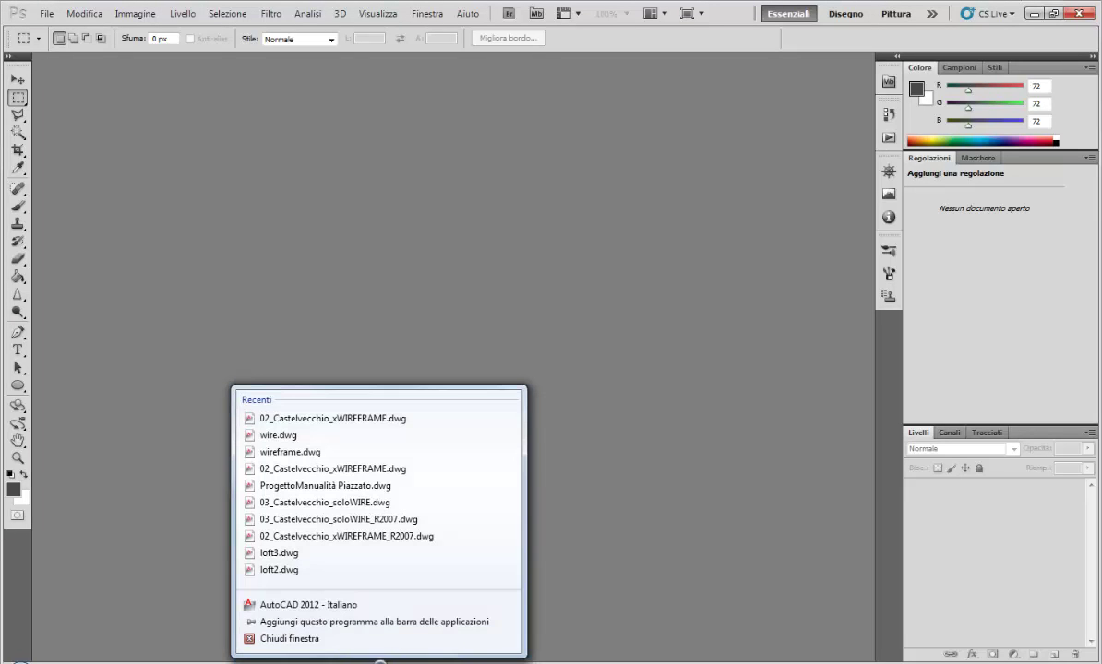
click(374, 615)
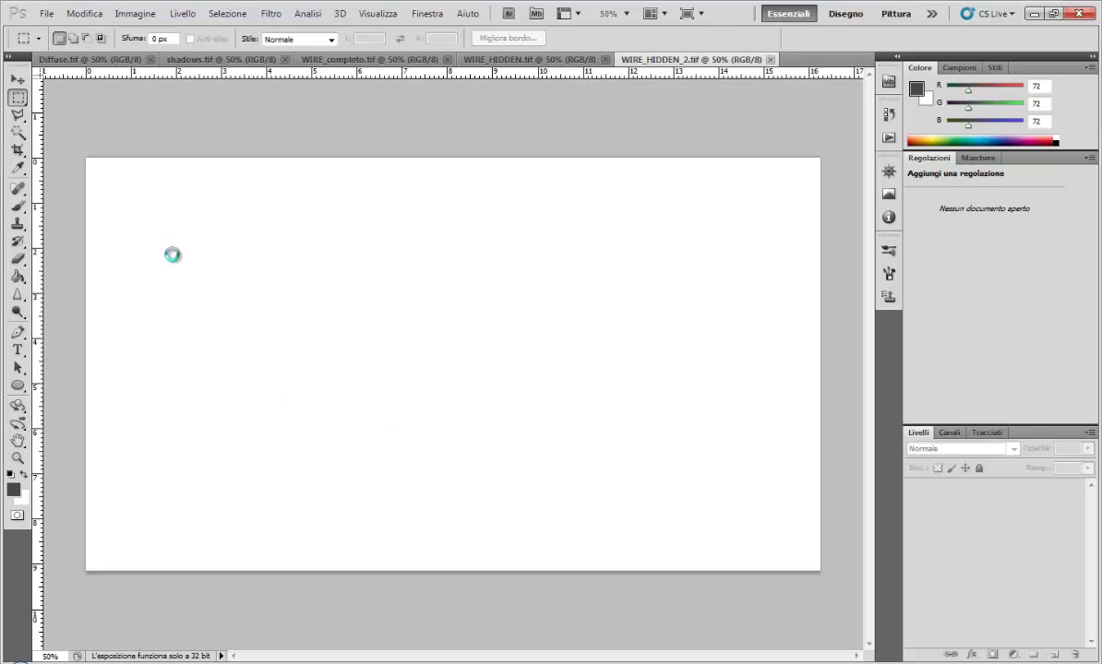
click(93, 59)
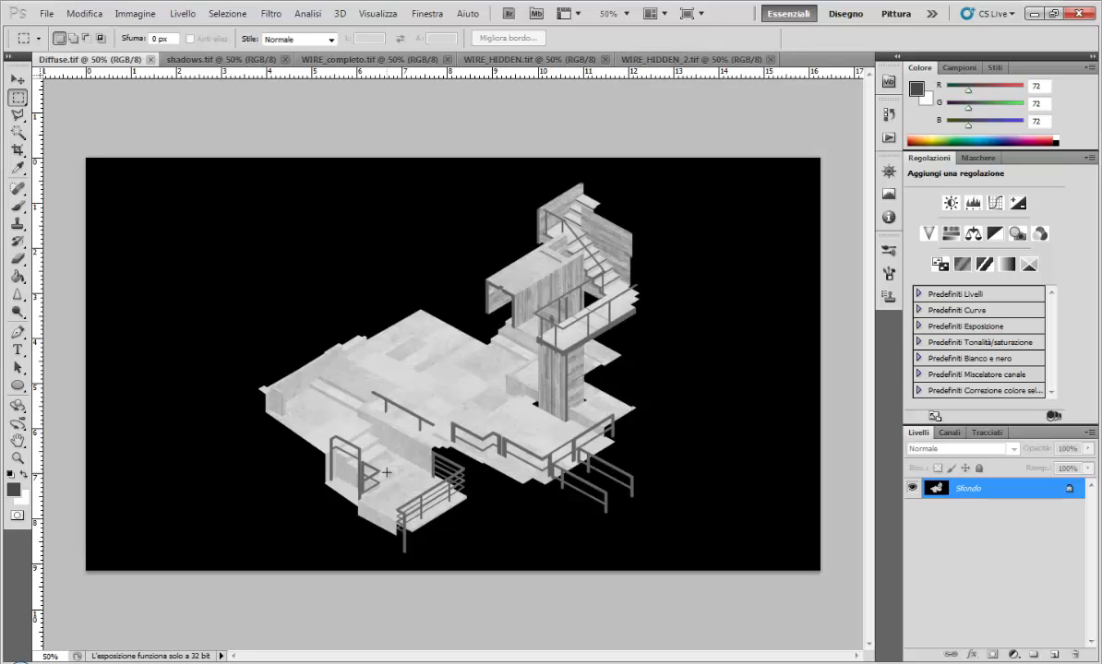
click(205, 59)
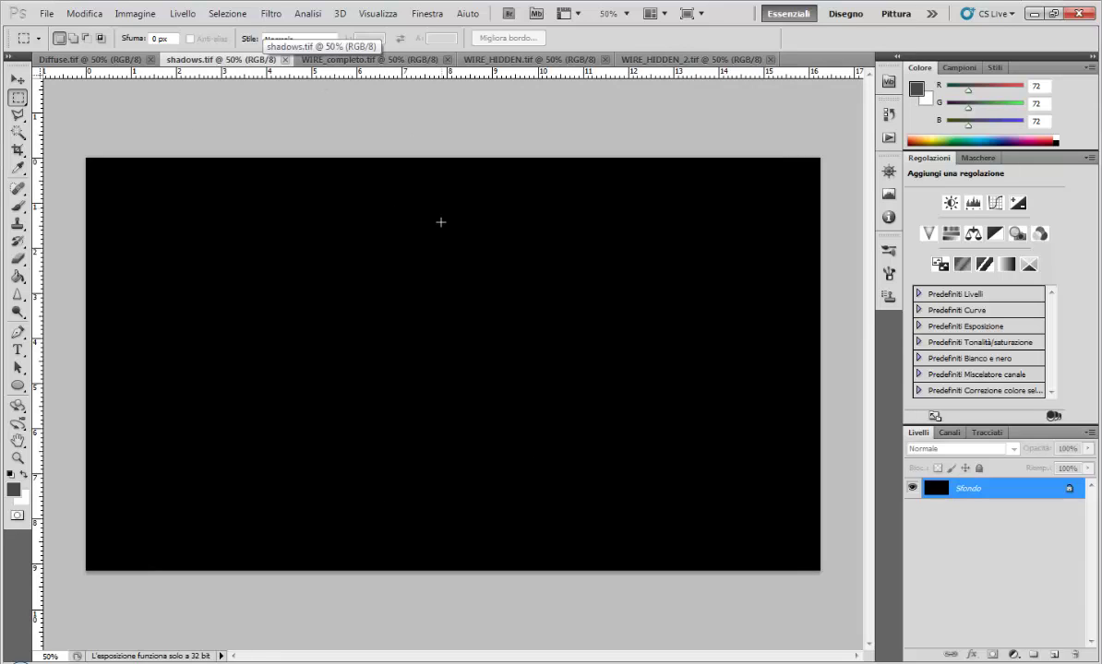
click(358, 61)
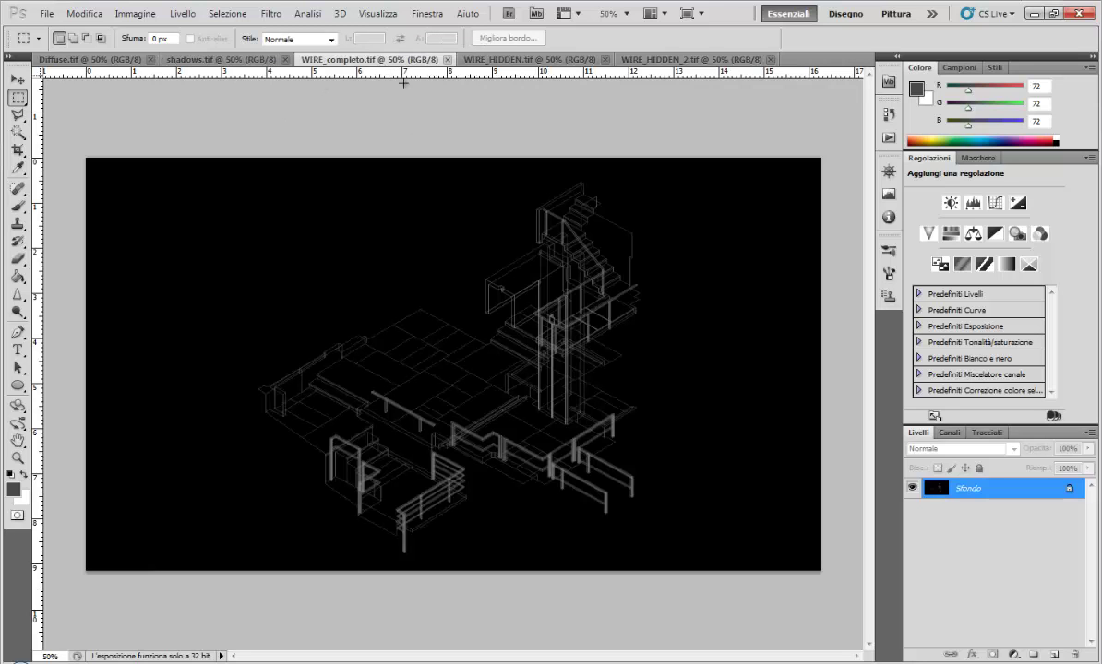
click(538, 61)
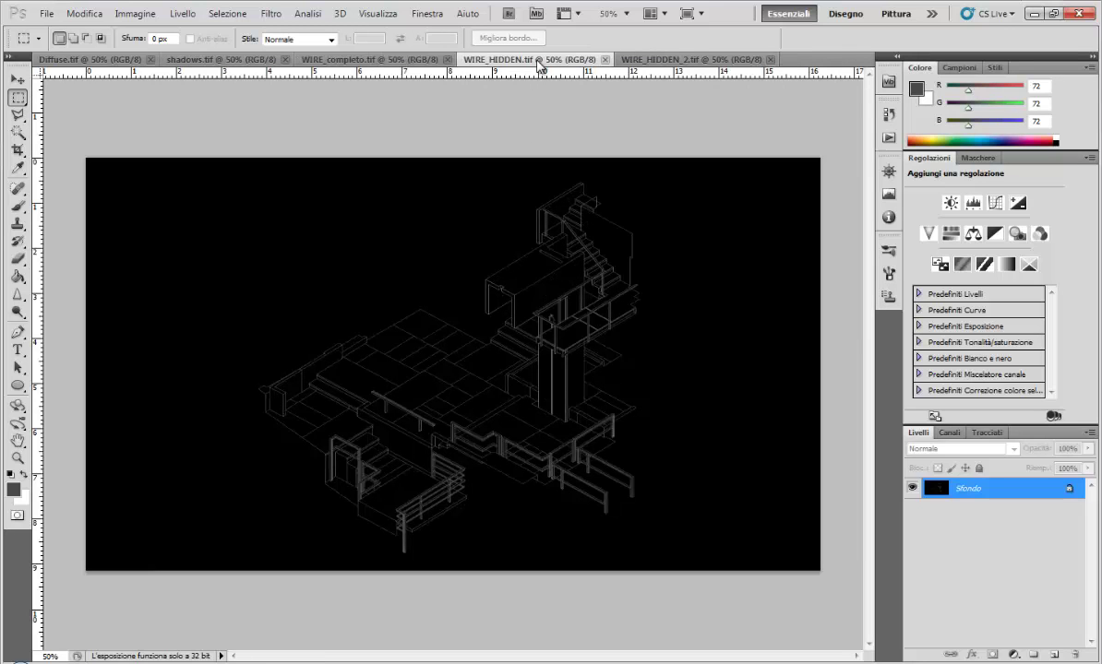
click(687, 59)
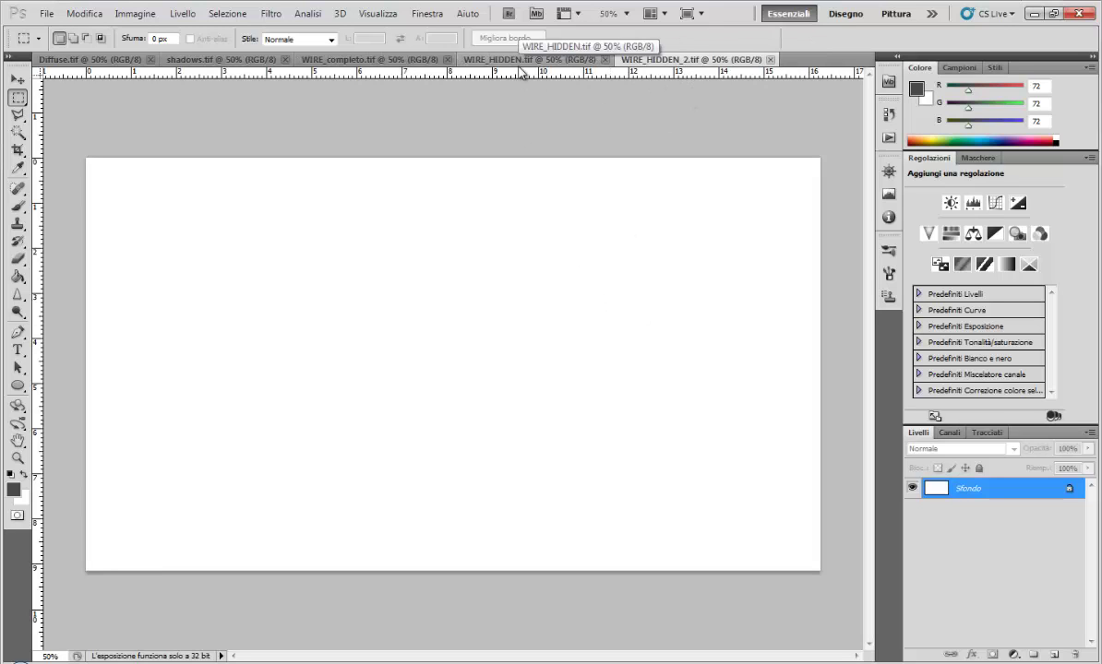
key(ctrl+shift+Tab)
click(370, 59)
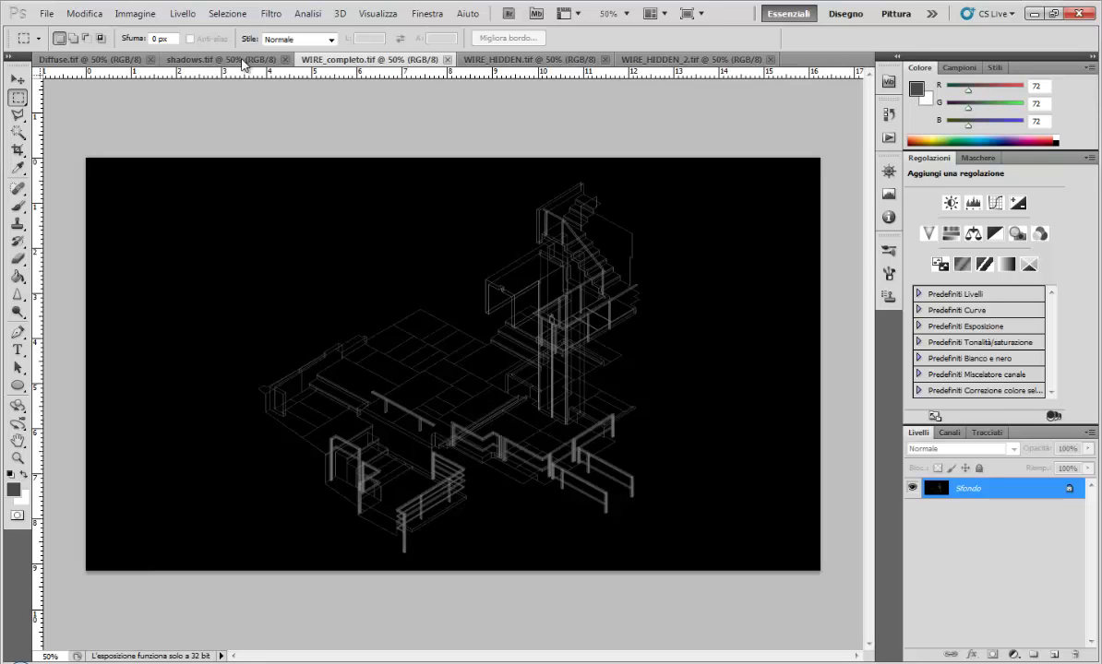
click(102, 61)
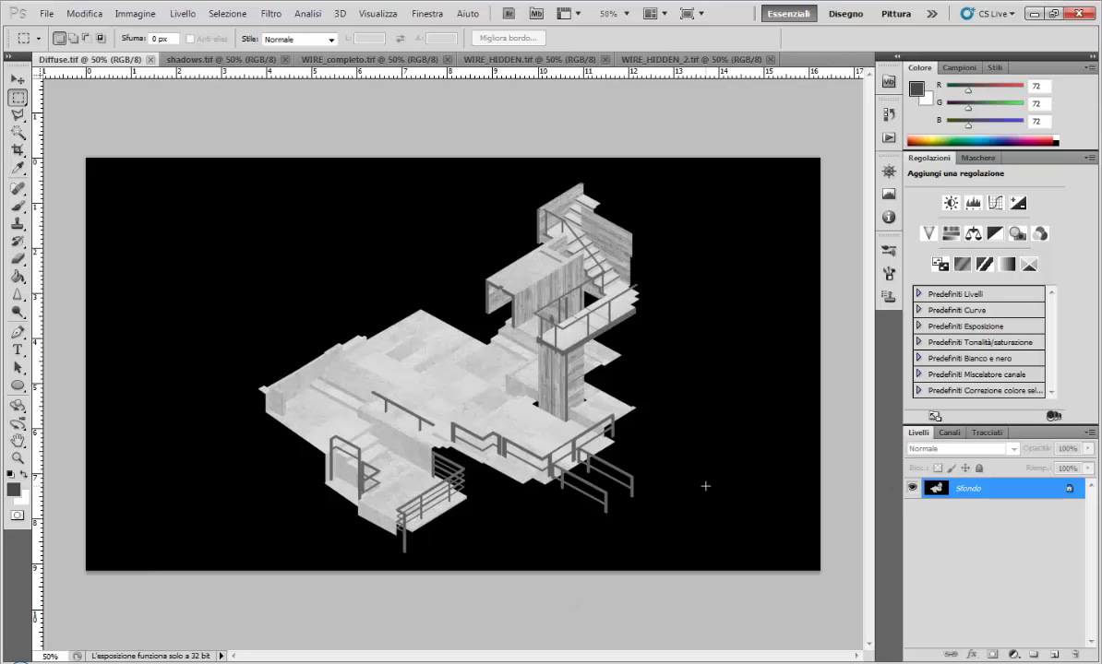
Step: Load Diffuse.tif's Alfa 1 selection and paste the building in place onto a new layer
click(956, 436)
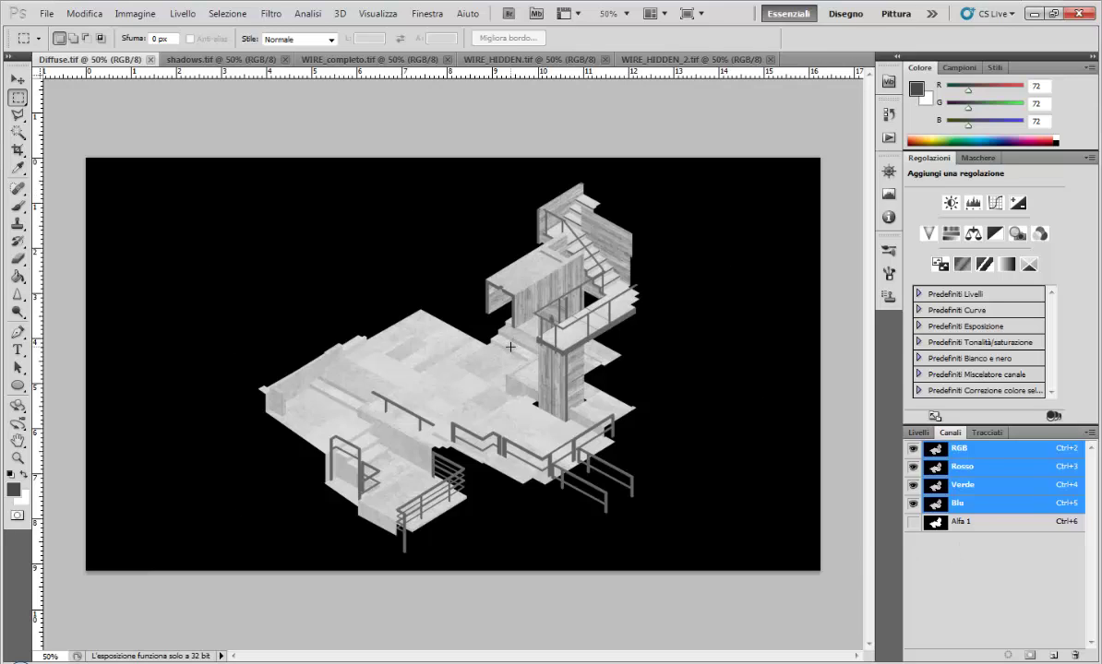
ctrl+click(935, 524)
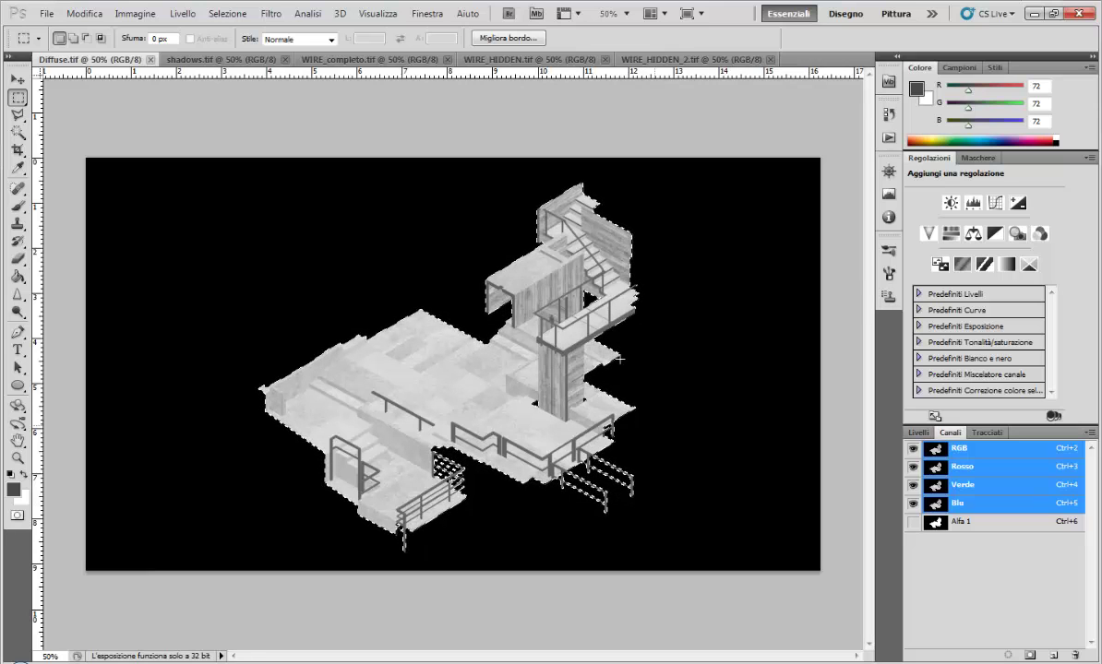
click(81, 16)
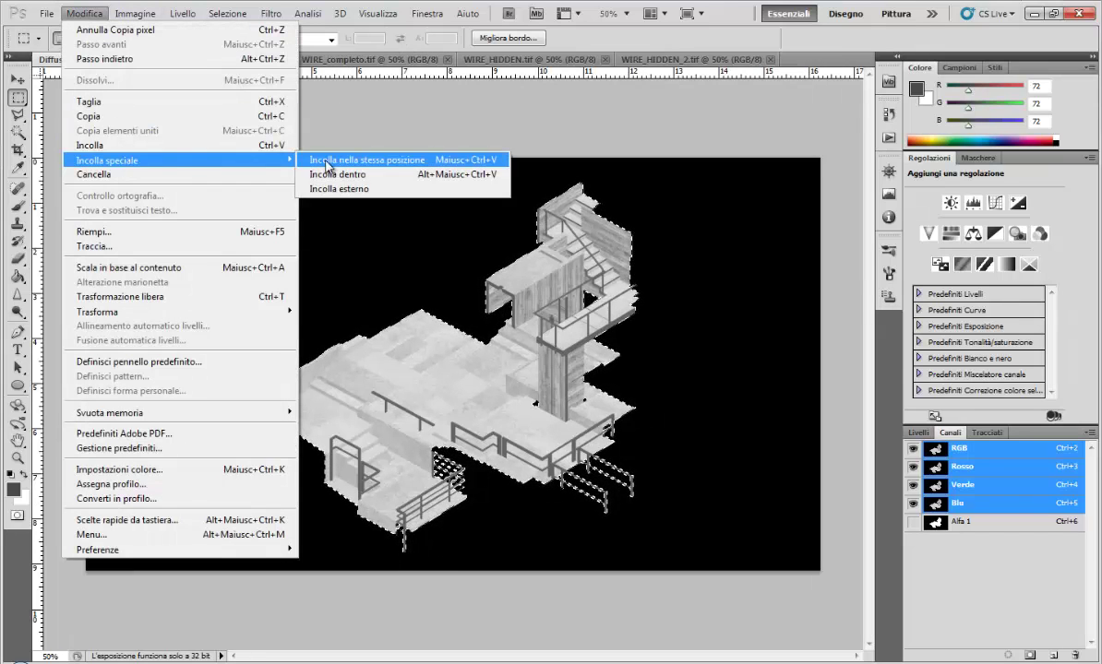
mouse_move(107, 161)
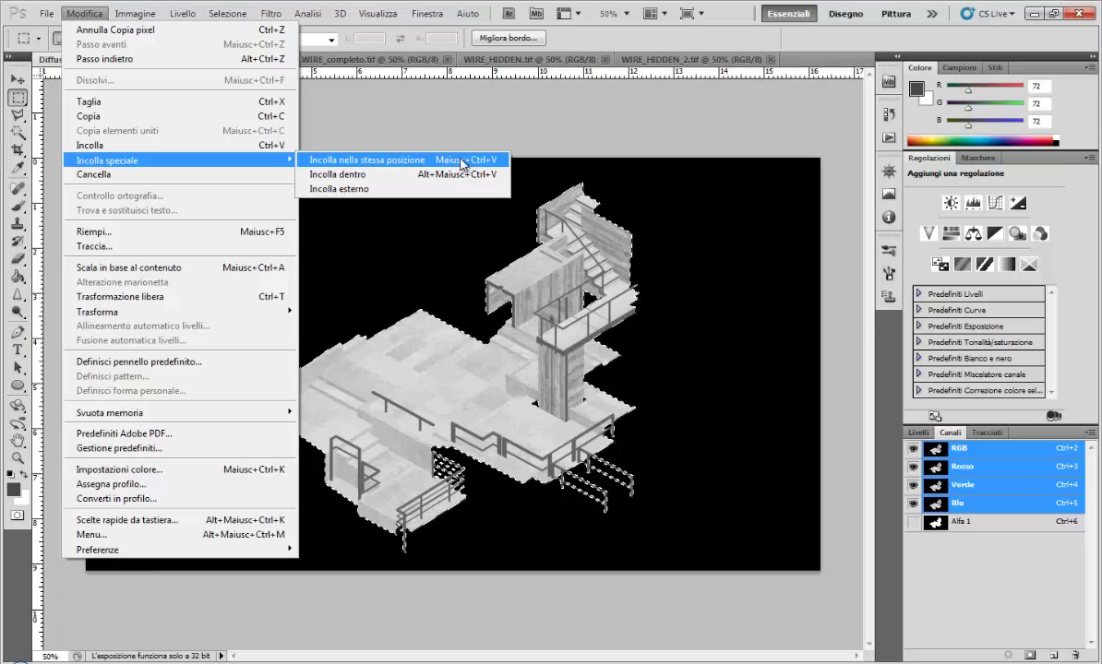
click(446, 162)
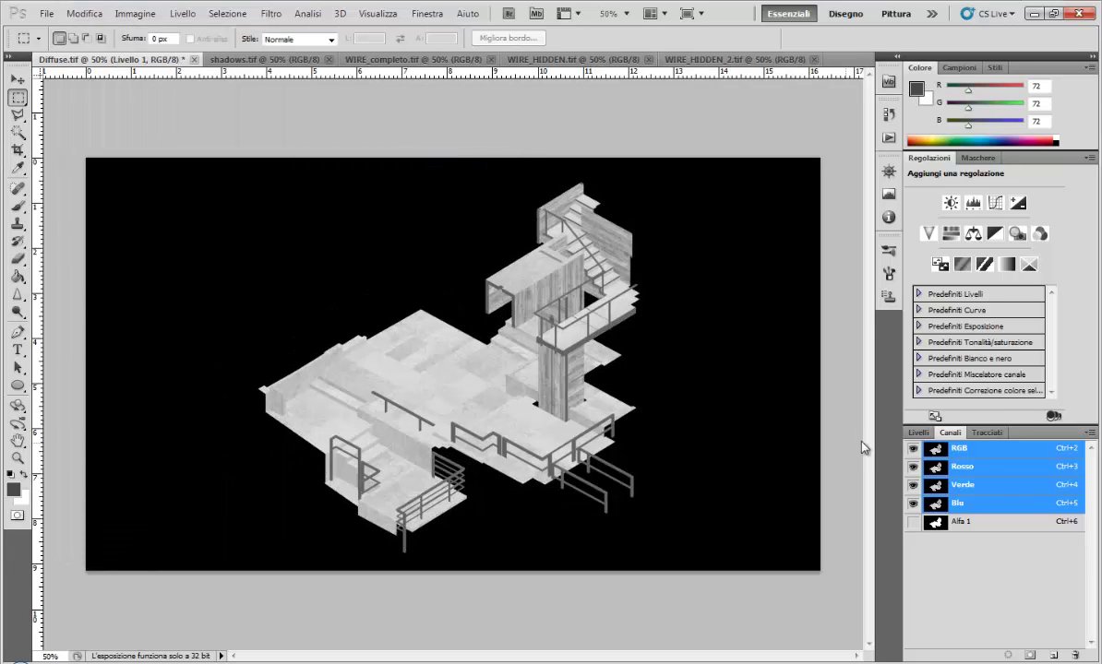
Step: Delete the black background layer and rename Livello 1 to Diffuse
click(918, 433)
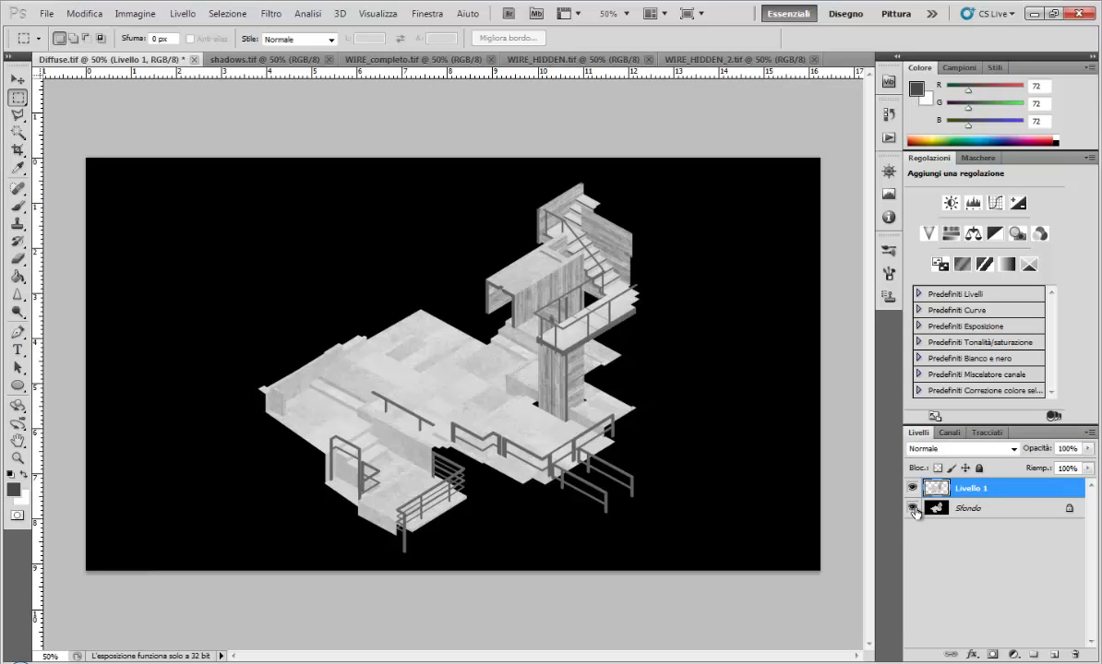
click(913, 509)
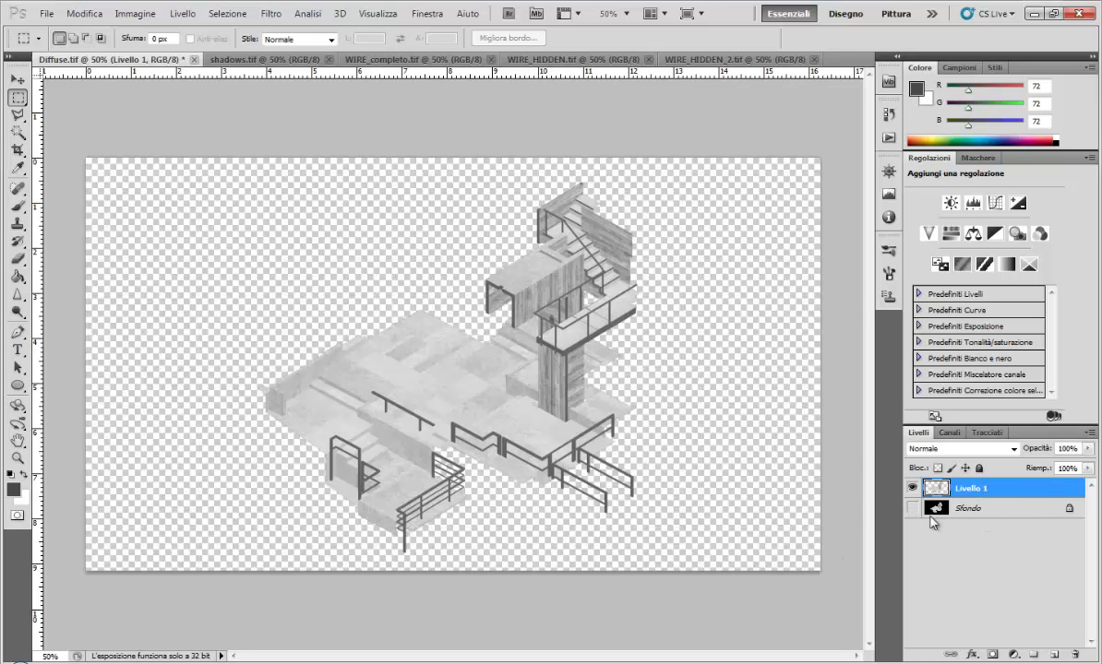
click(999, 511)
key(Delete)
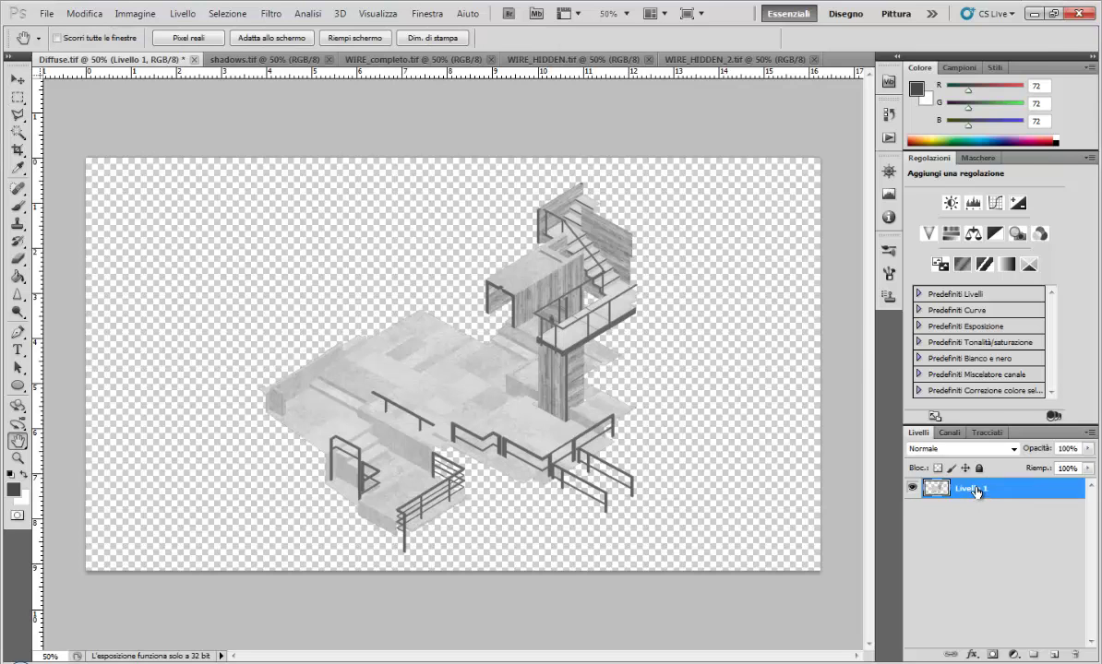
double_click(975, 495)
key(Escape)
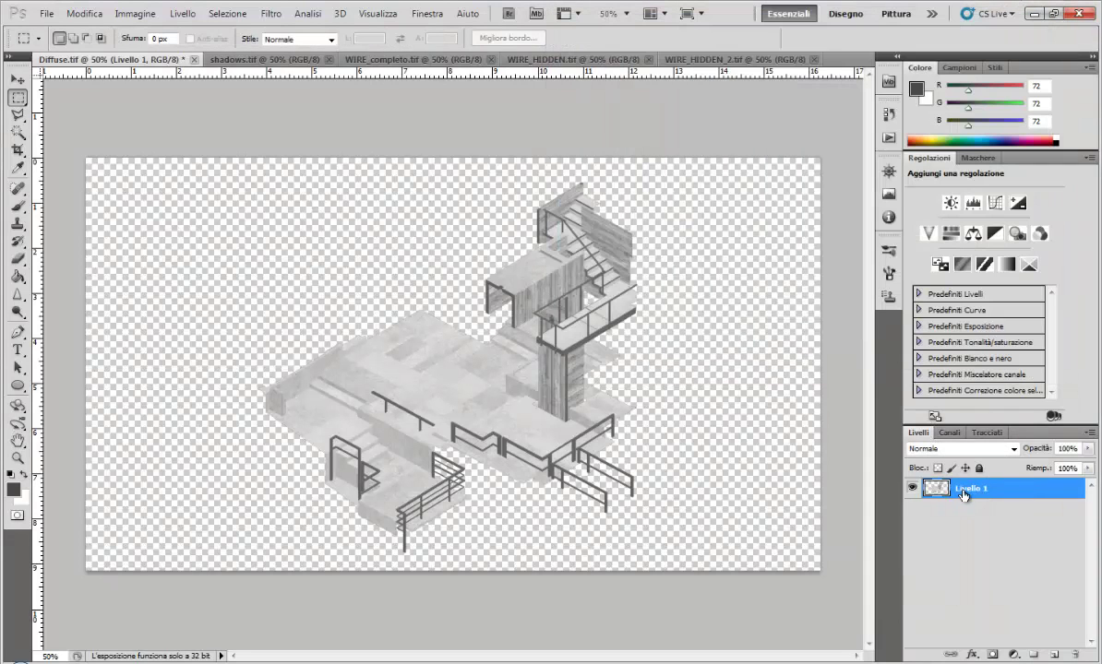
double_click(969, 489)
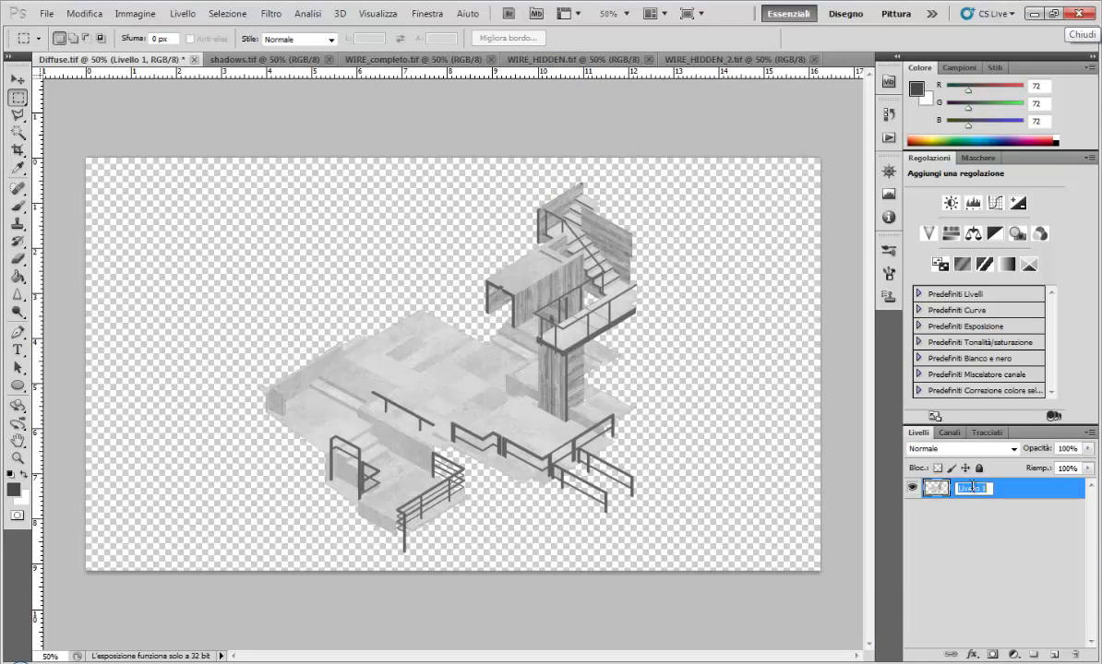
text(Diffuse)
key(Return)
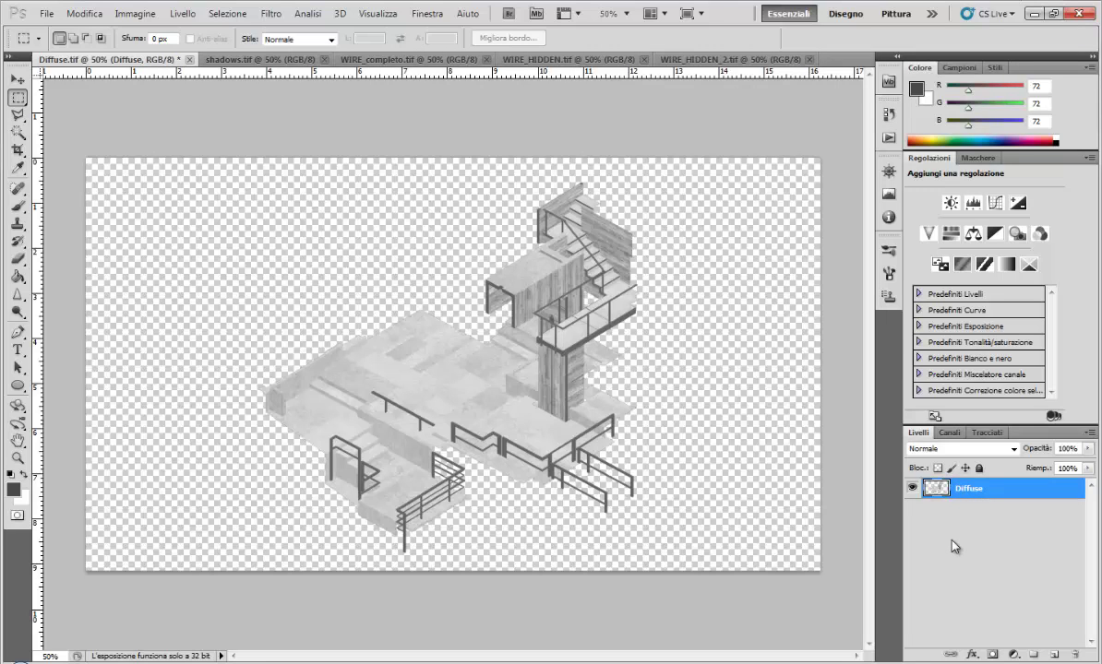
Step: Add a new empty layer named Sfondo beneath Diffuse
click(1034, 655)
drag(978, 488, 1002, 526)
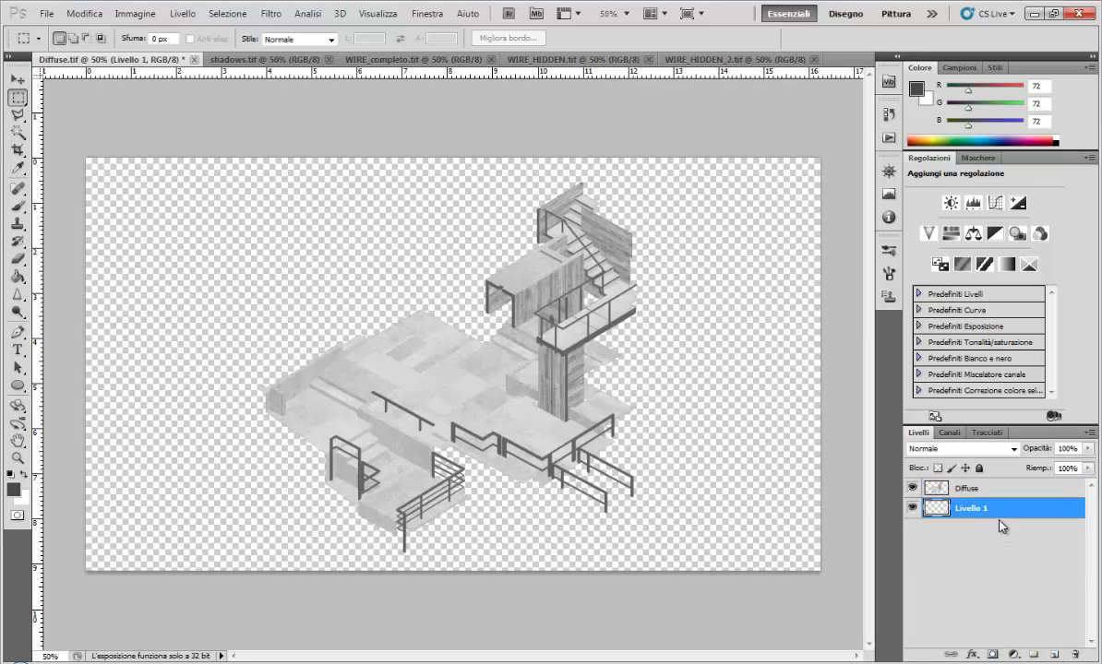
double_click(971, 508)
text(Sh)
key(Return)
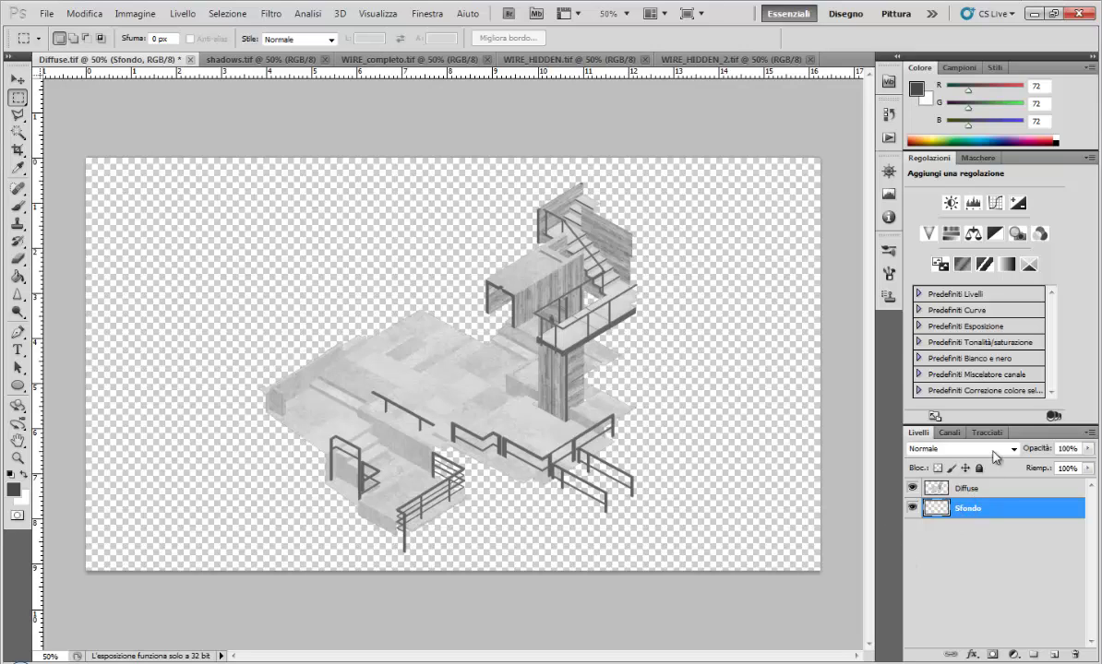
Step: Fill Sfondo with white, then black as foreground colour, and switch to shadows.tif
click(24, 482)
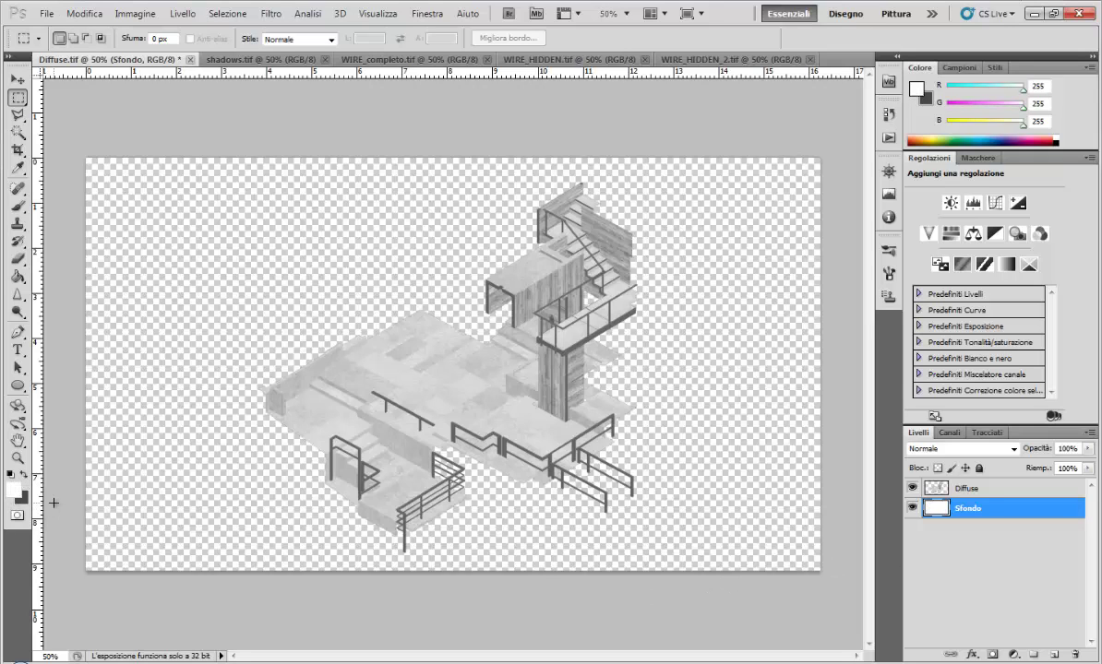
key(alt+BackSpace)
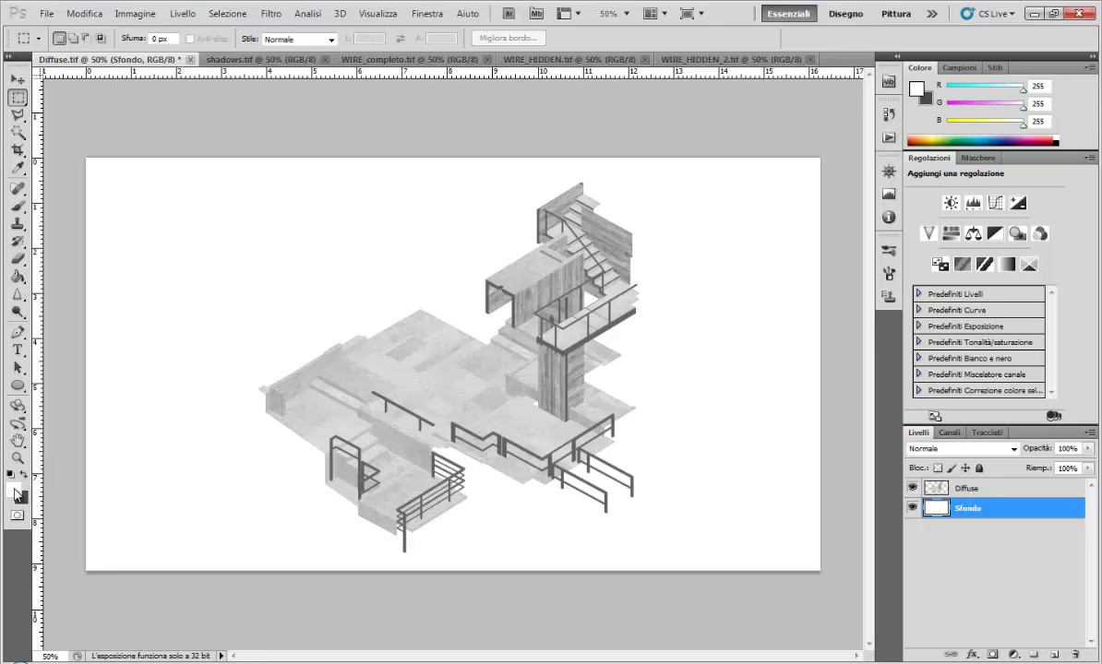
click(14, 489)
drag(649, 277, 503, 426)
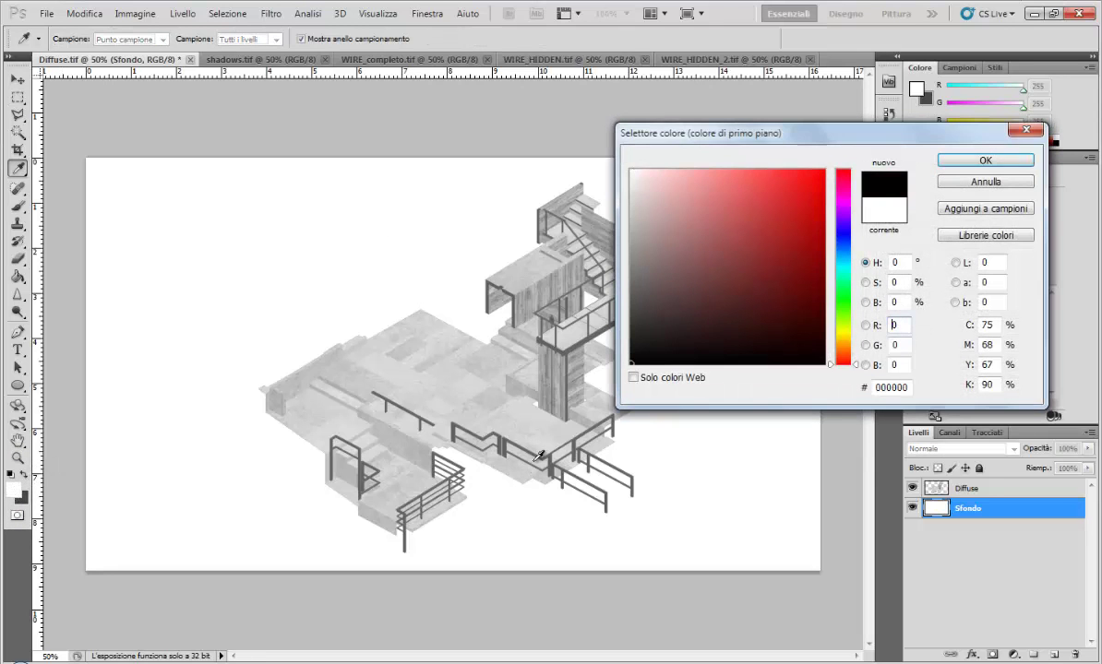
click(978, 164)
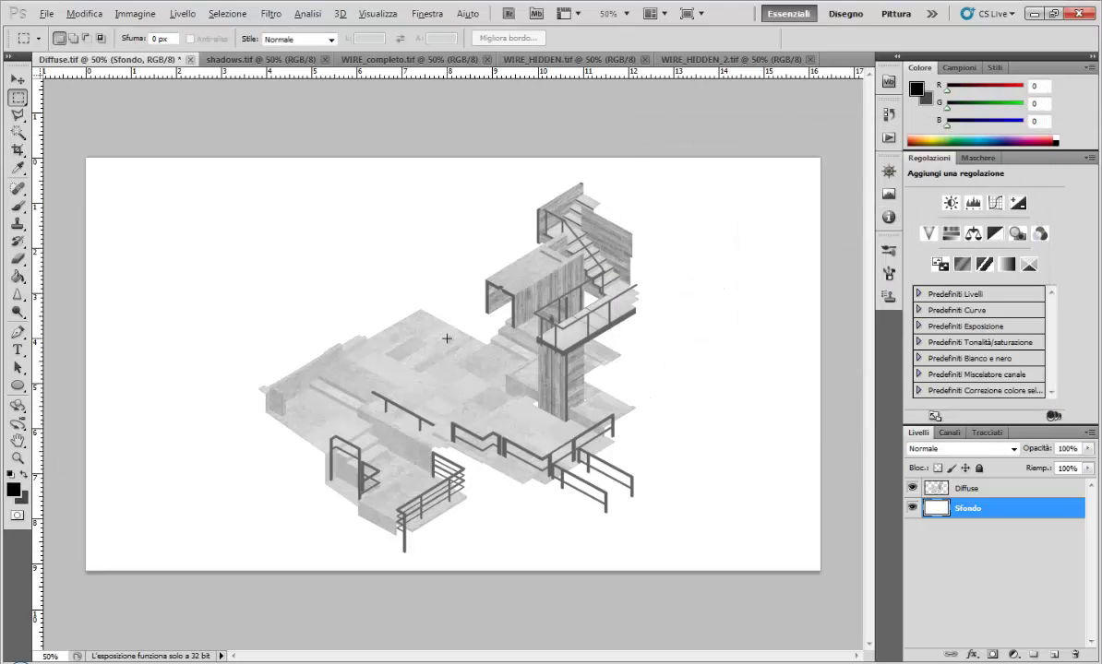
key(alt+BackSpace)
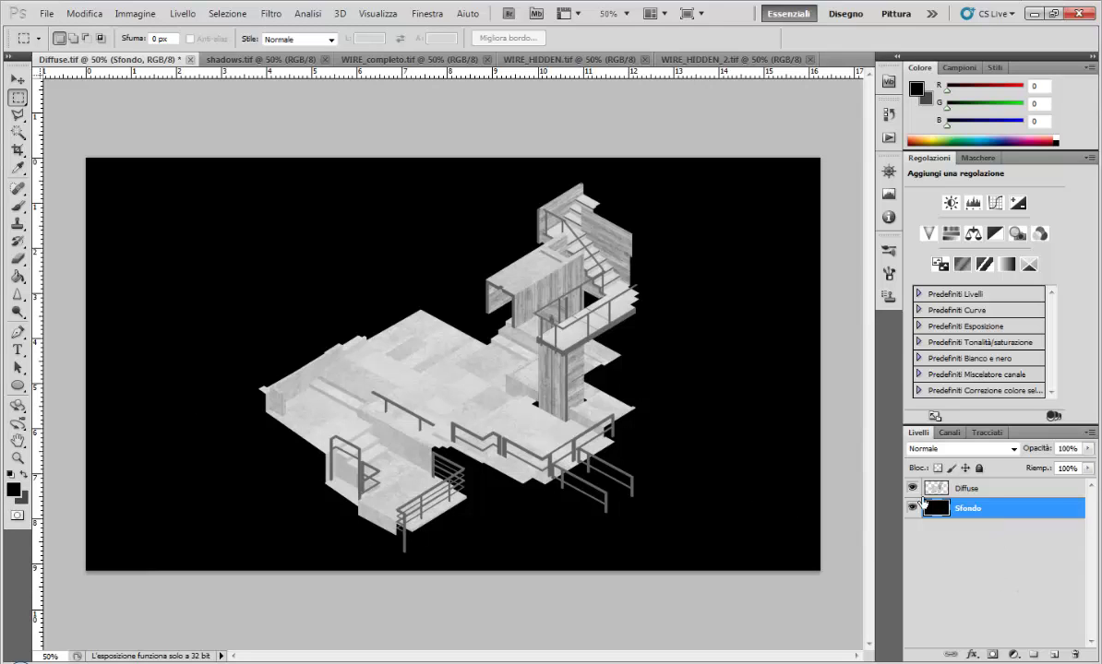
click(261, 61)
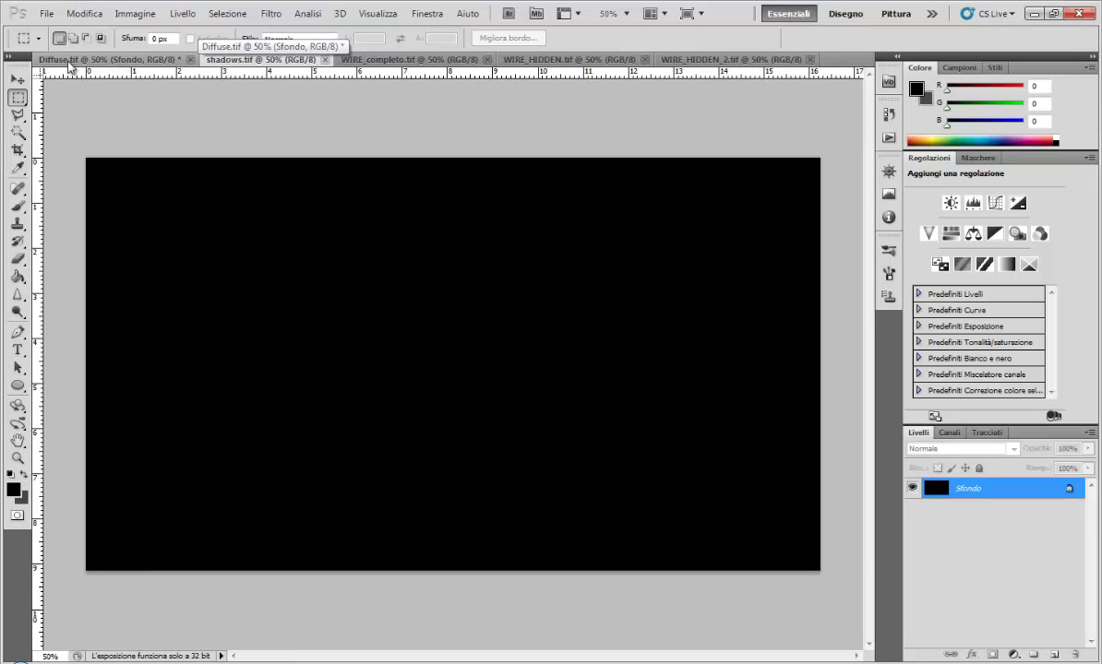
Step: Load shadows.tif's Alfa 1 selection and bring the shadow pass into Diffuse.tif
click(951, 433)
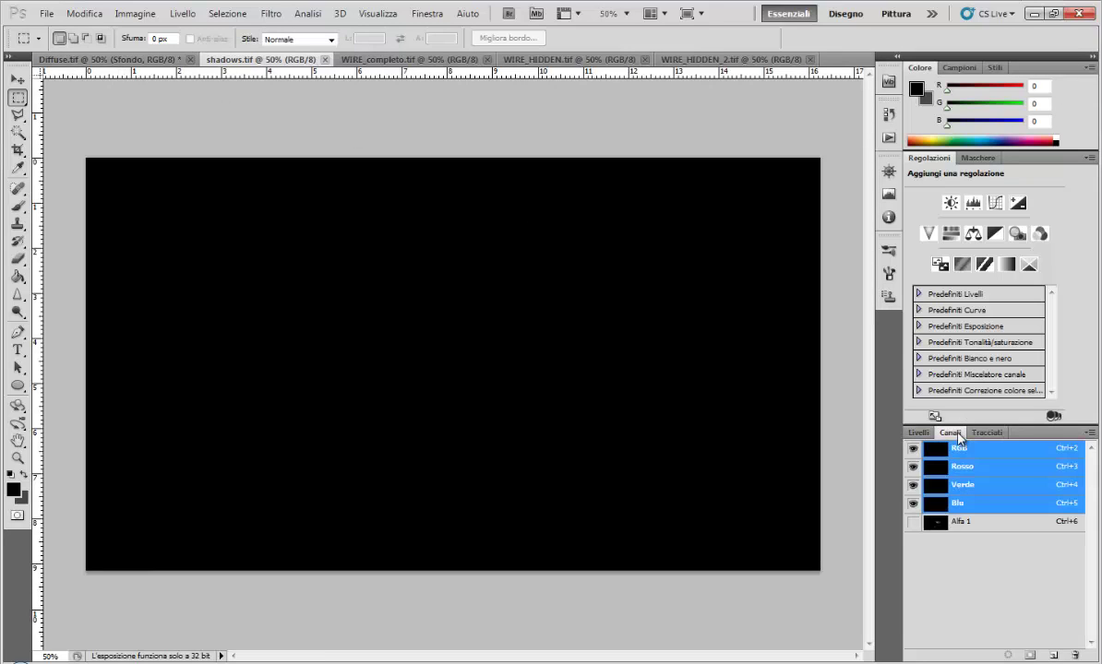
ctrl+click(937, 527)
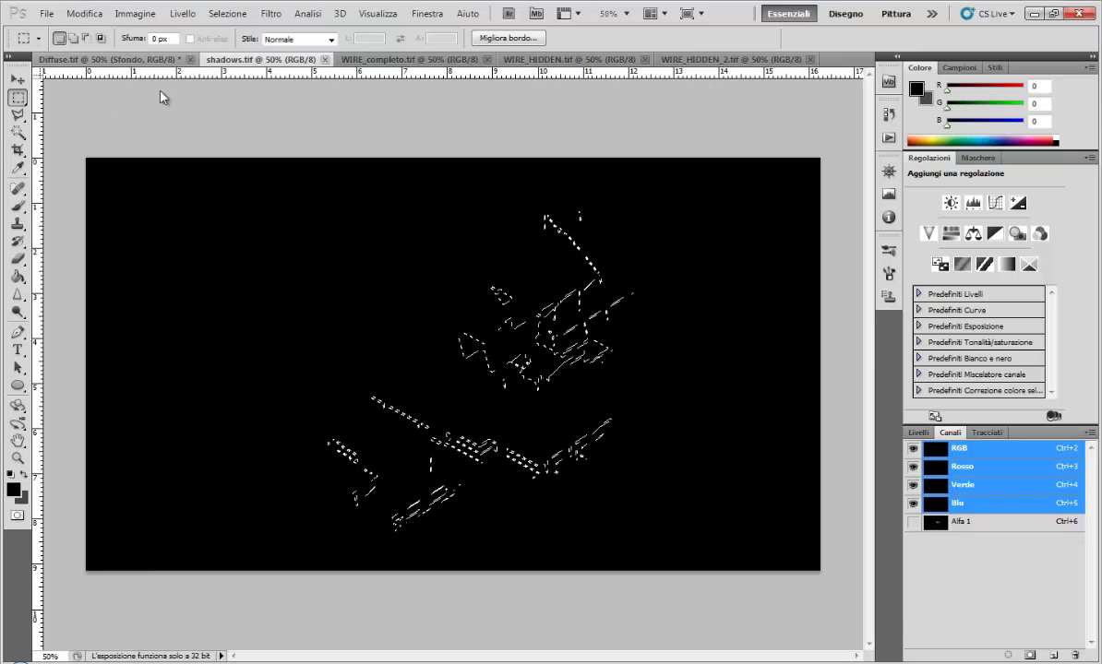
click(106, 59)
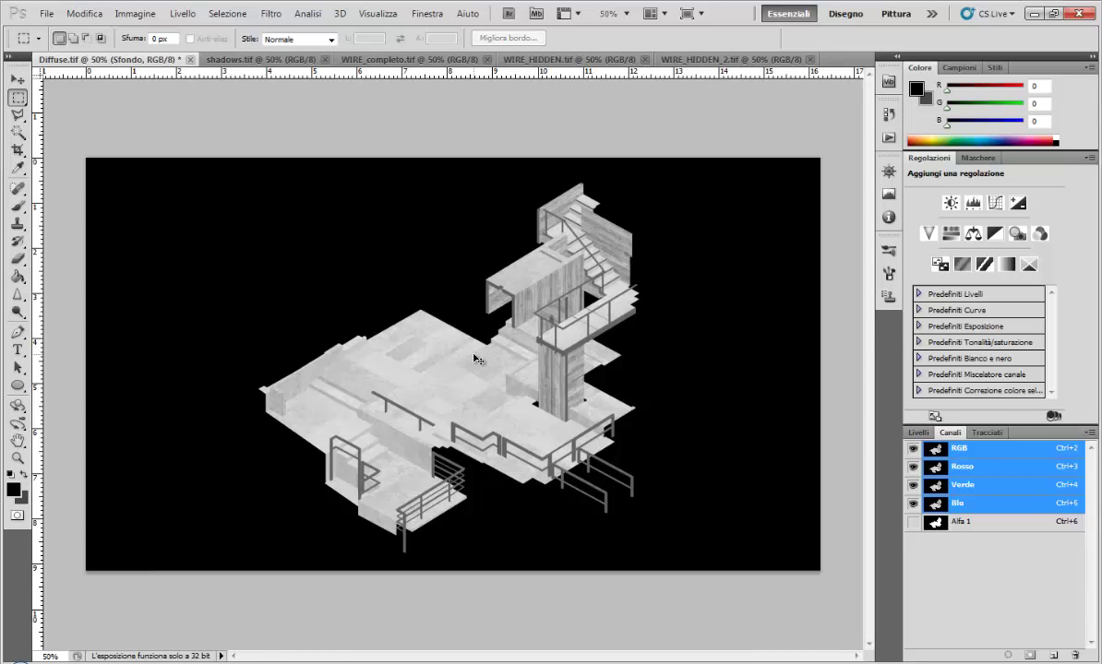
key(ctrl+j)
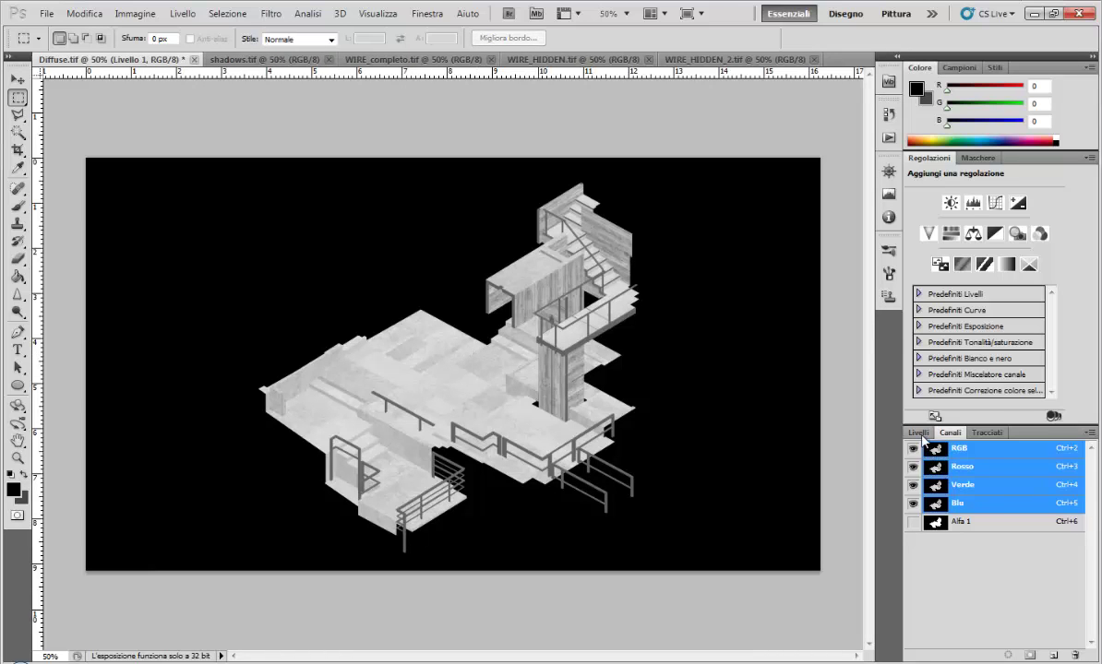
Step: Move the new layer above Diffuse, rename it shadows, and set opacity to 56%
click(920, 432)
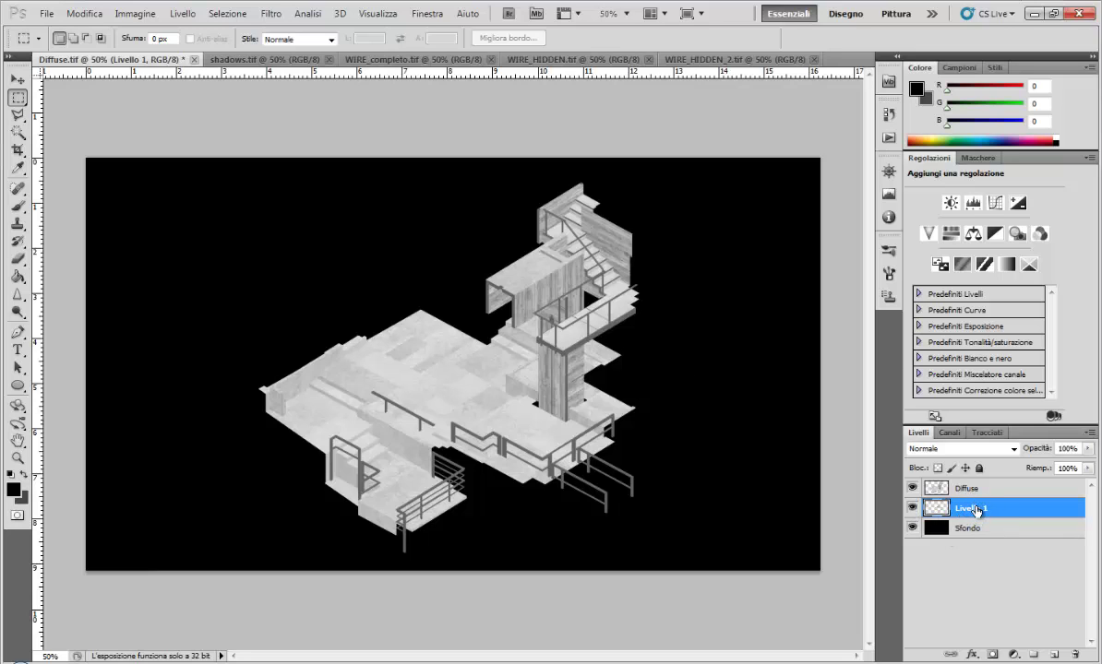
drag(968, 507, 976, 482)
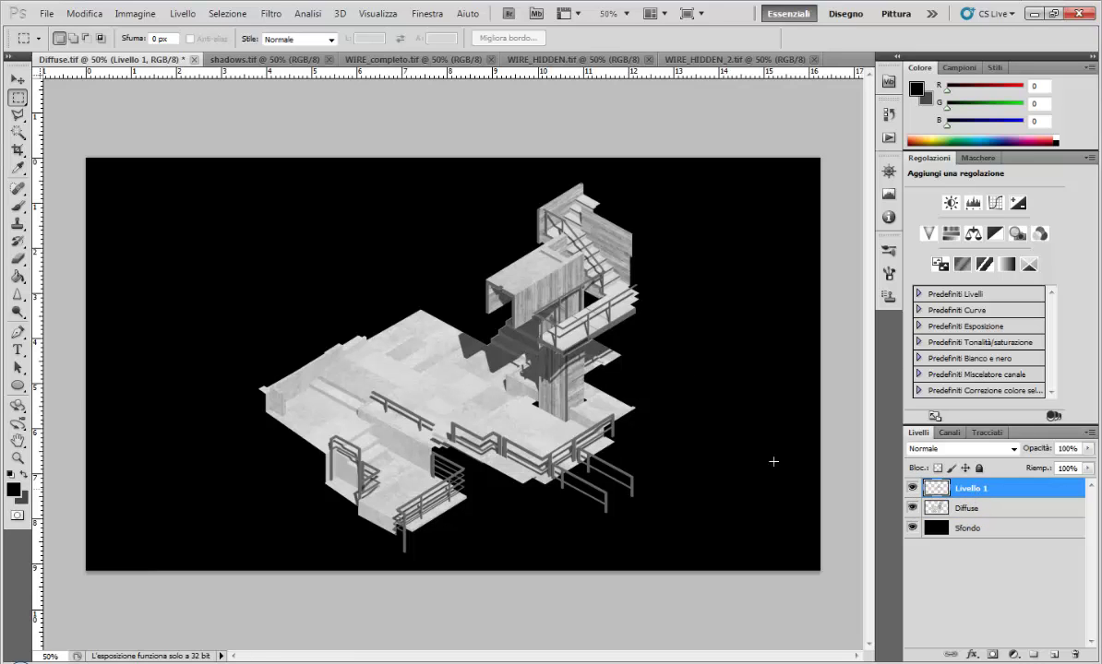
double_click(972, 488)
text(shadows)
key(Return)
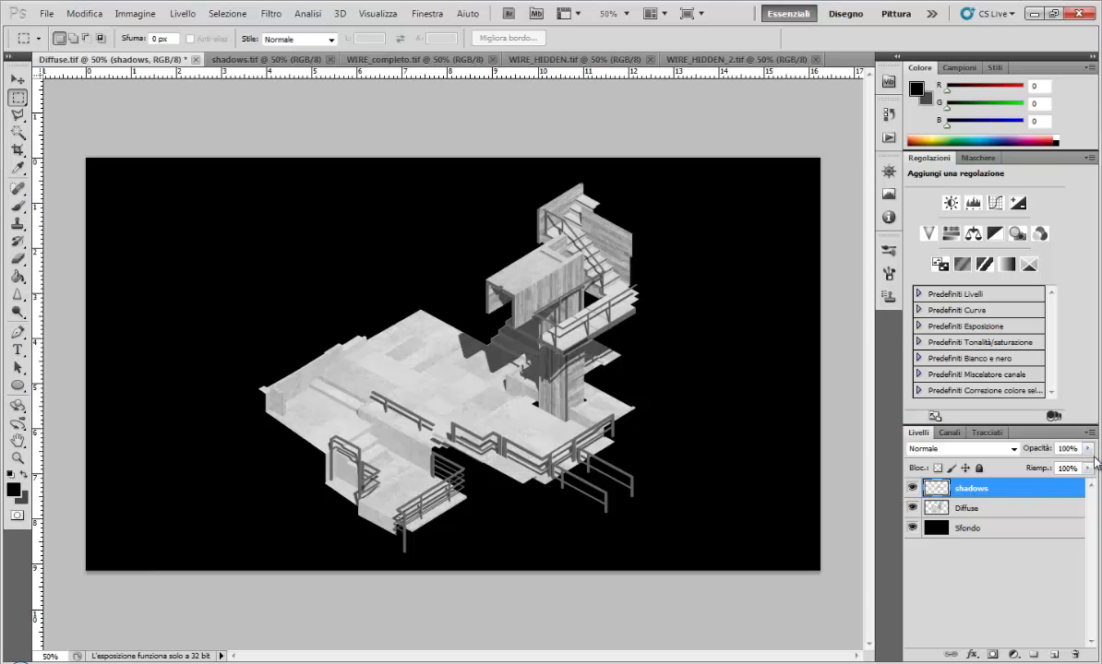
mouse_move(1088, 449)
mouse_down()
mouse_move(1044, 469)
mouse_move(1058, 469)
mouse_up()
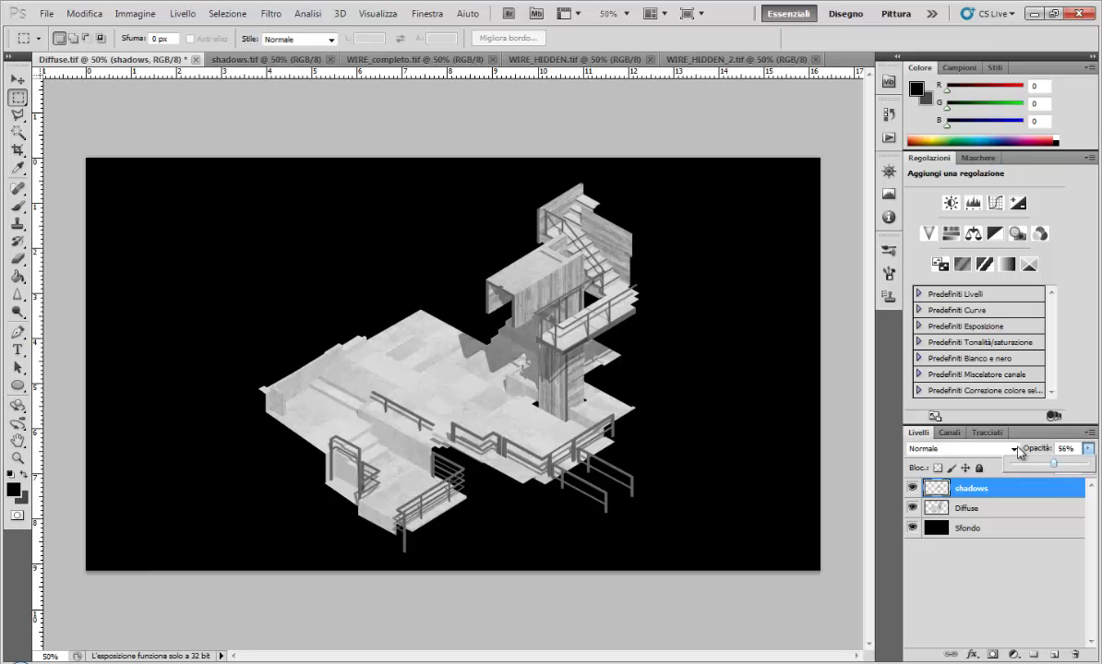
drag(1058, 468, 1054, 451)
Step: Load the Alfa 1 selection in WIRE_completo.tif and select the whole wireframe canvas
click(418, 61)
click(418, 61)
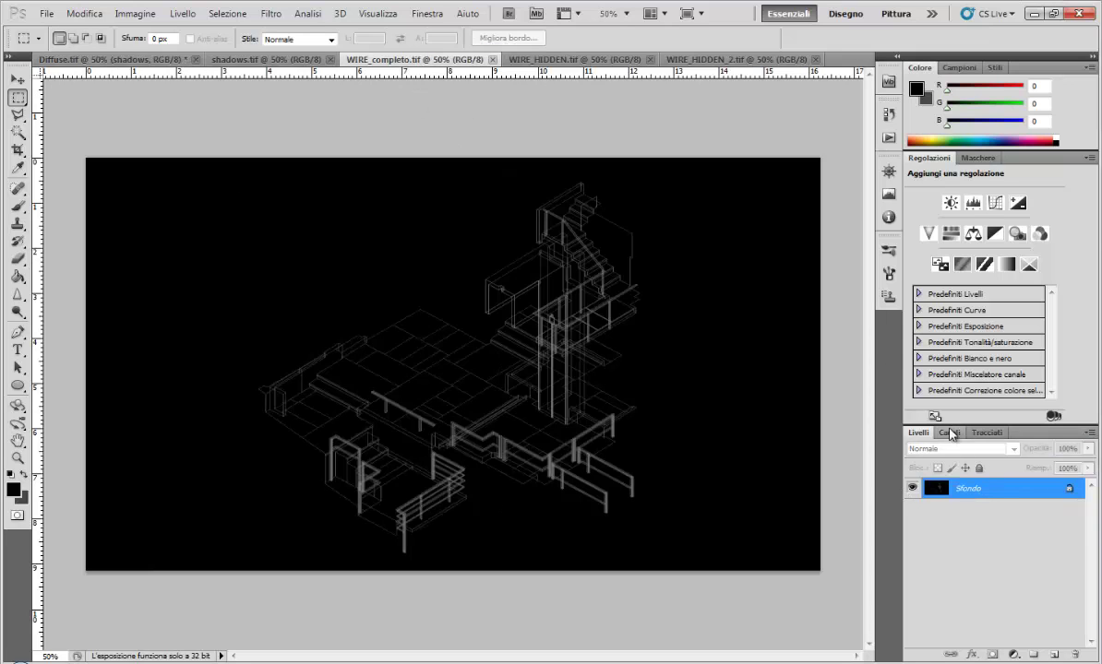
click(949, 433)
ctrl+click(944, 534)
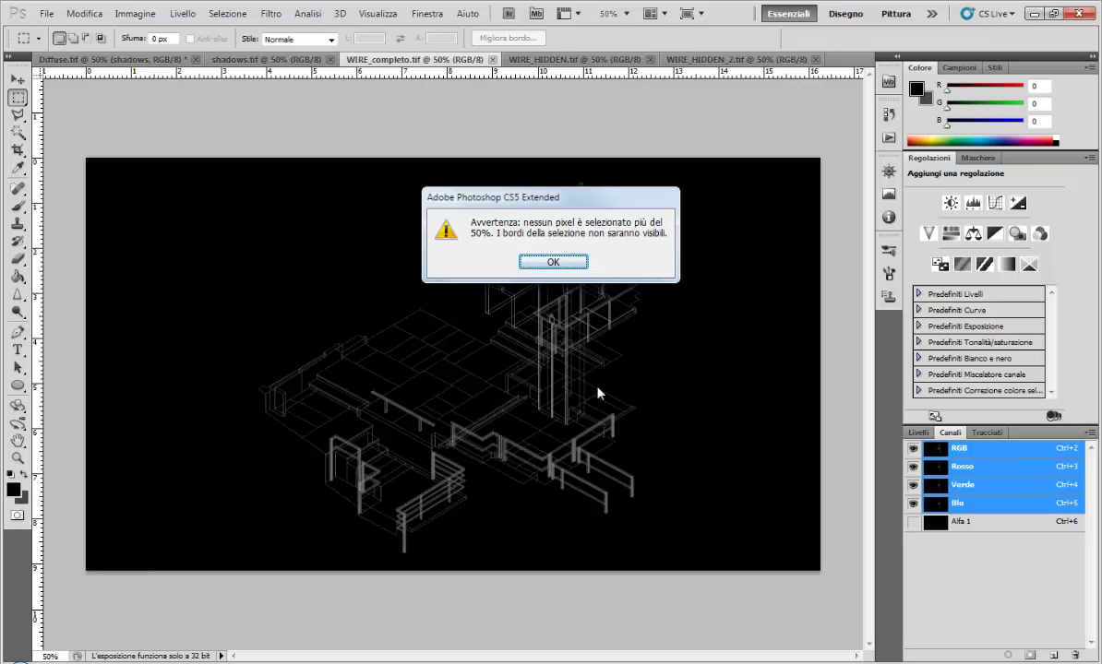
click(542, 264)
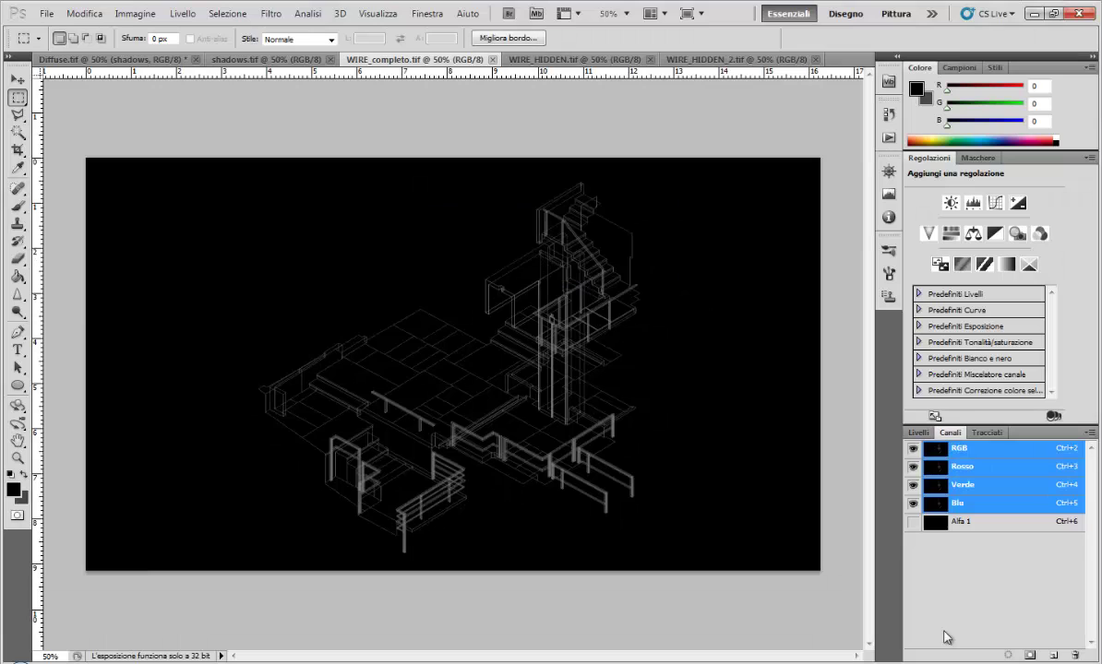
click(918, 432)
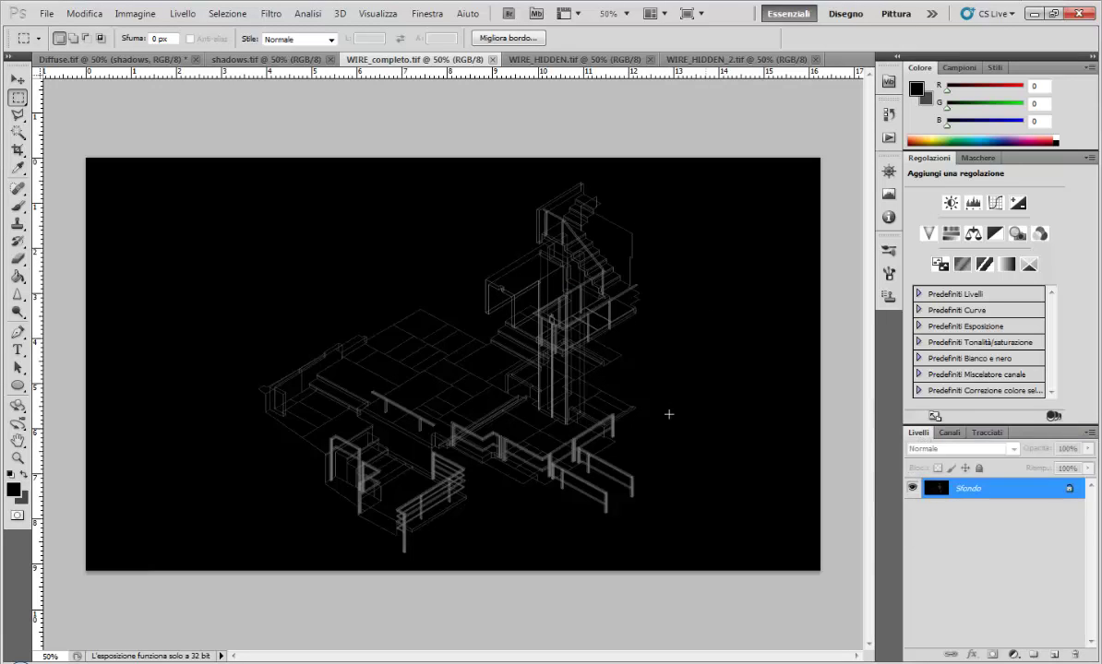
key(ctrl+a)
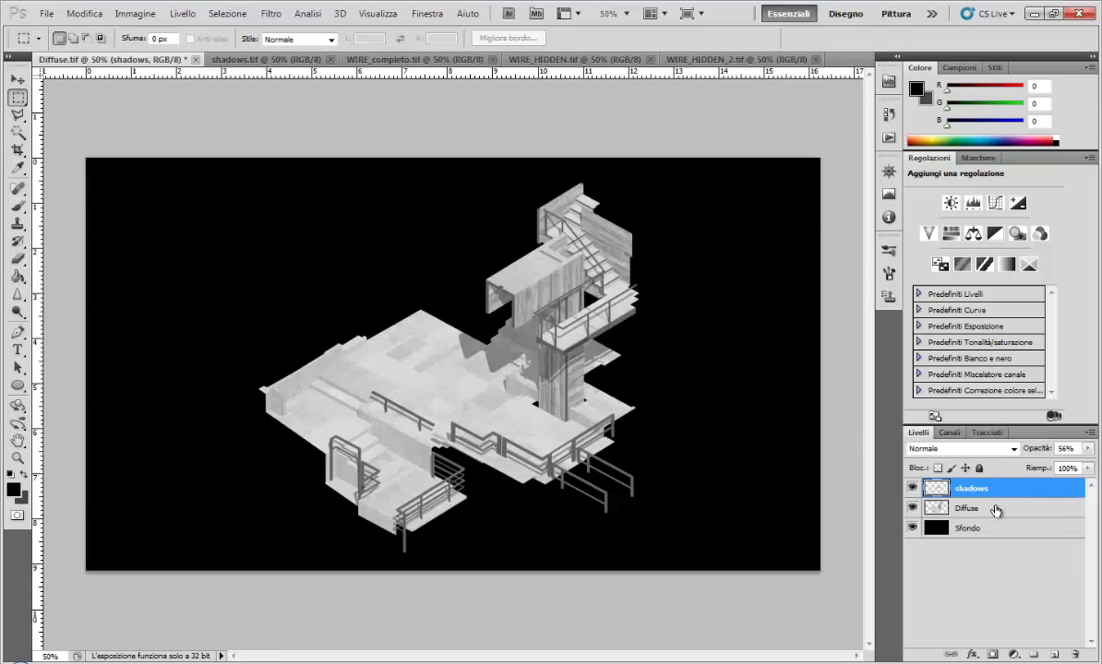
Step: Paste the wireframe into Diffuse.tif as a top layer named WIRE_completo
key(ctrl+v)
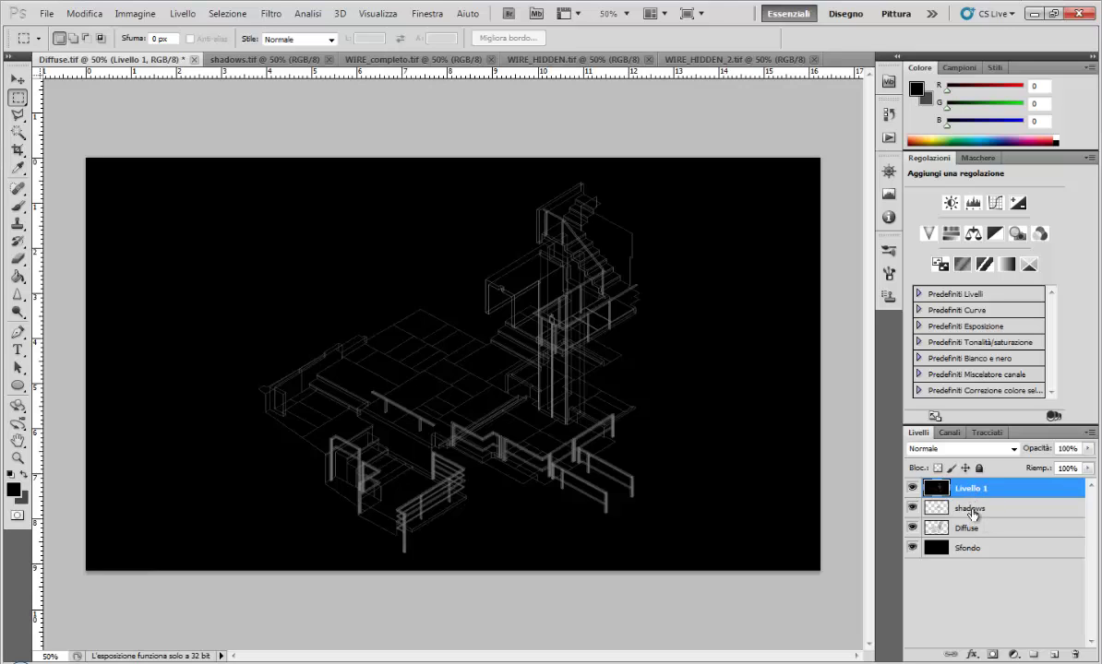
double_click(971, 491)
text(WIRE_)
text(completo)
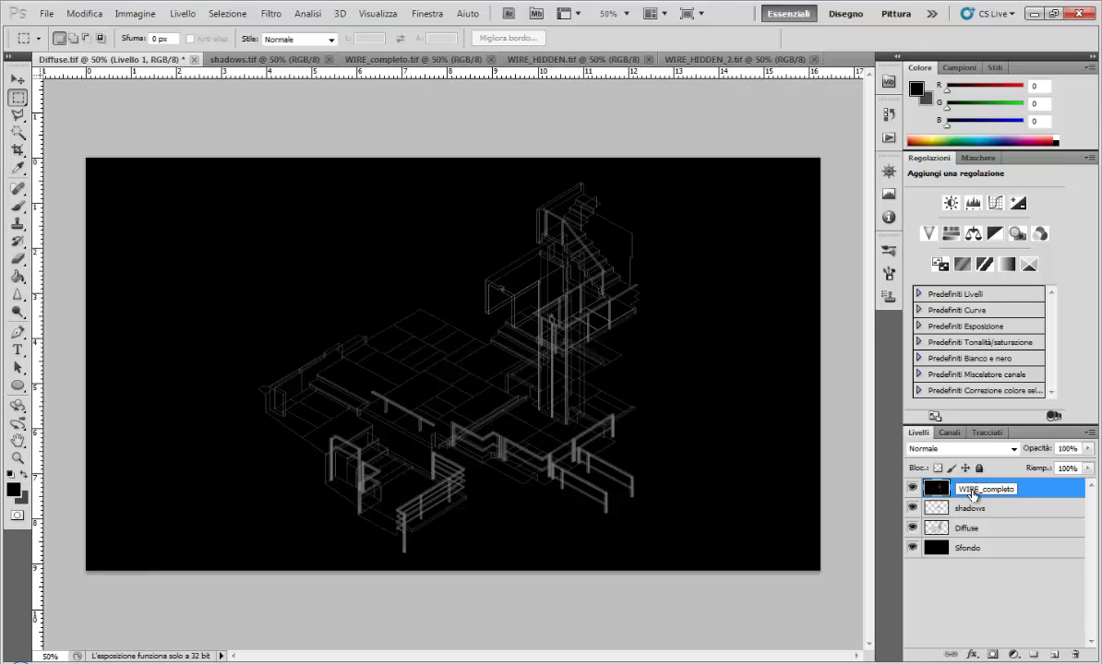
key(Return)
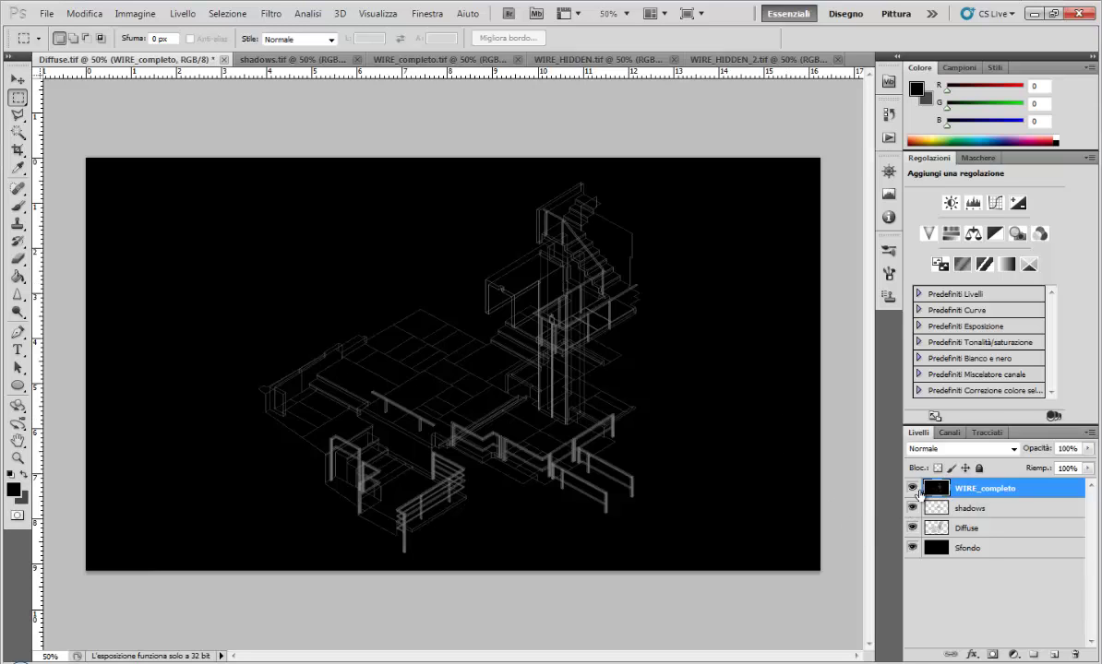
Step: Toggle the wireframe layer and compare the Scolora and Normale blend modes
click(912, 489)
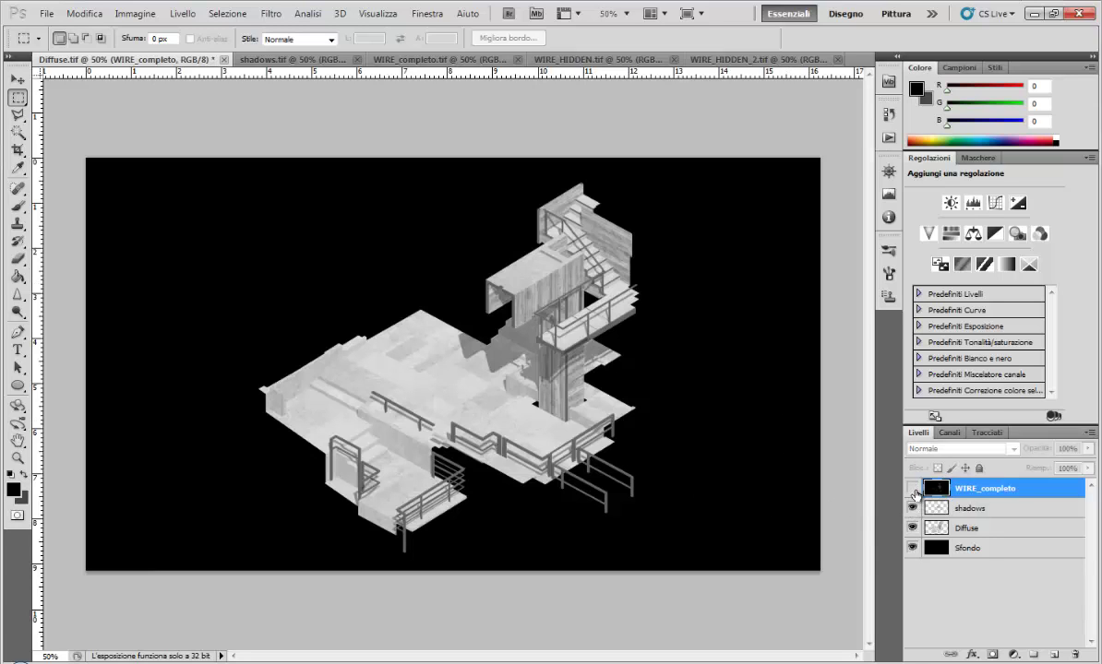
click(913, 489)
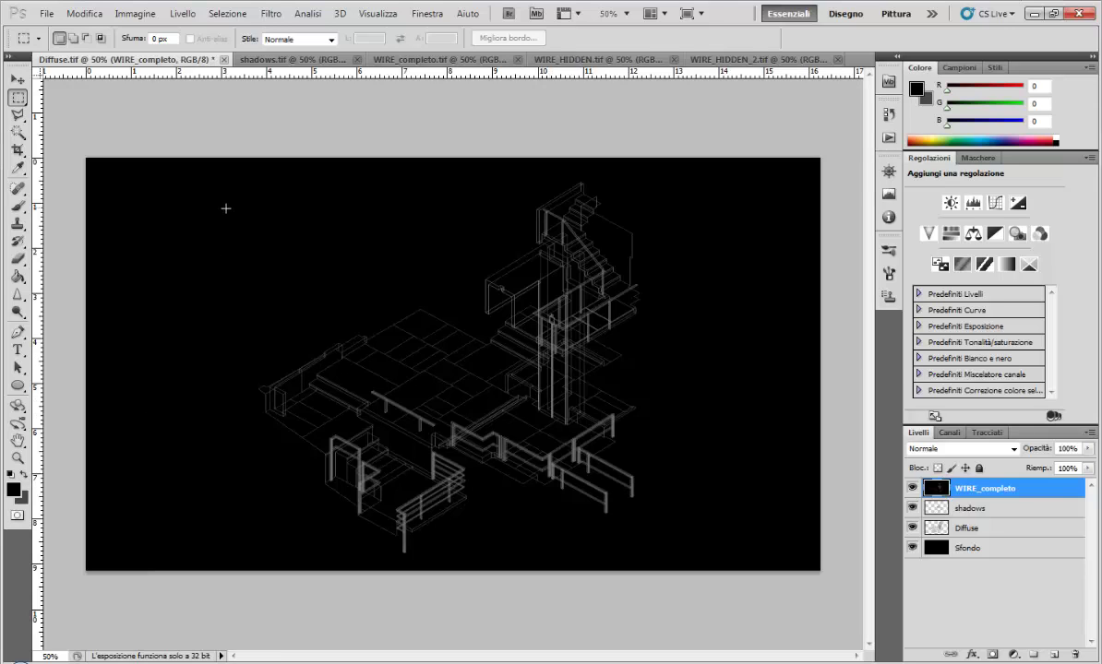
click(938, 452)
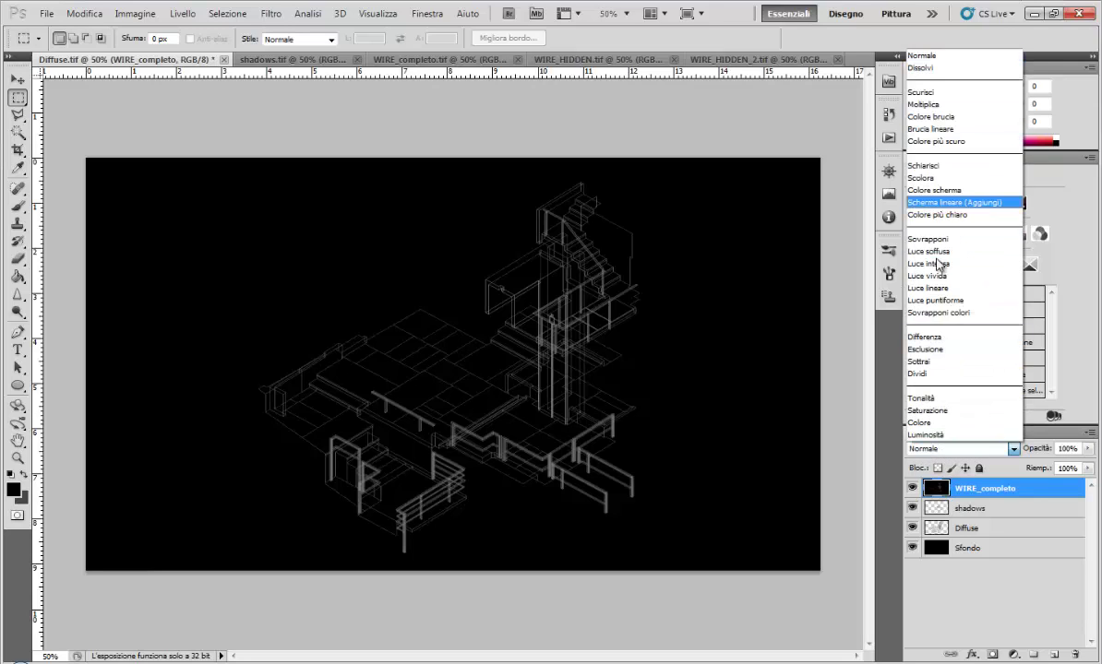
click(941, 178)
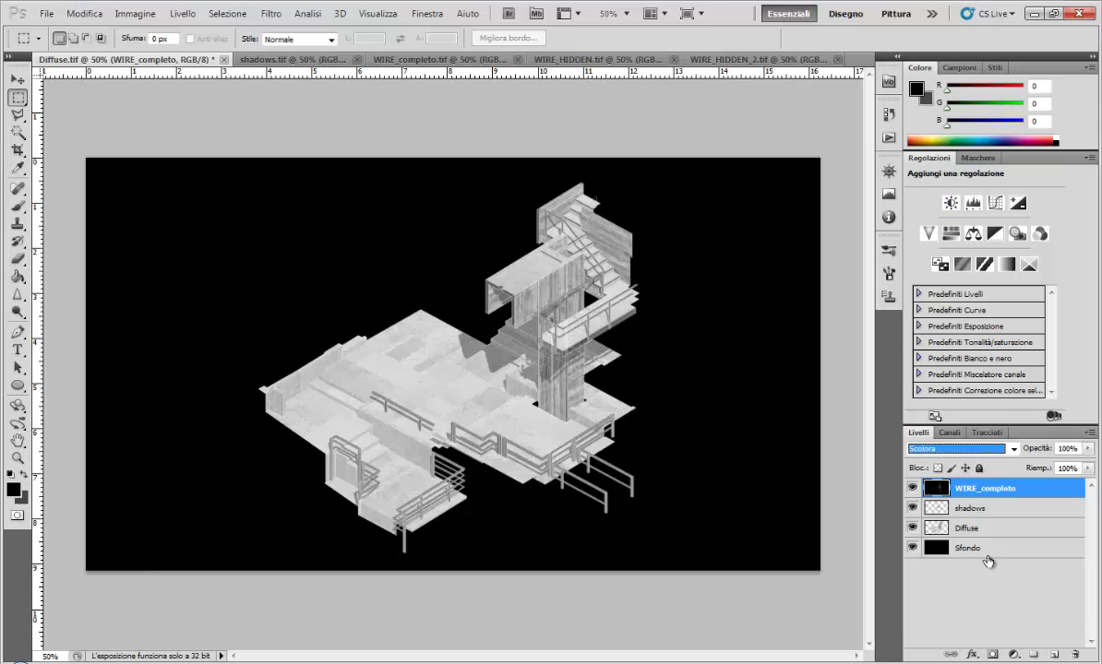
click(934, 457)
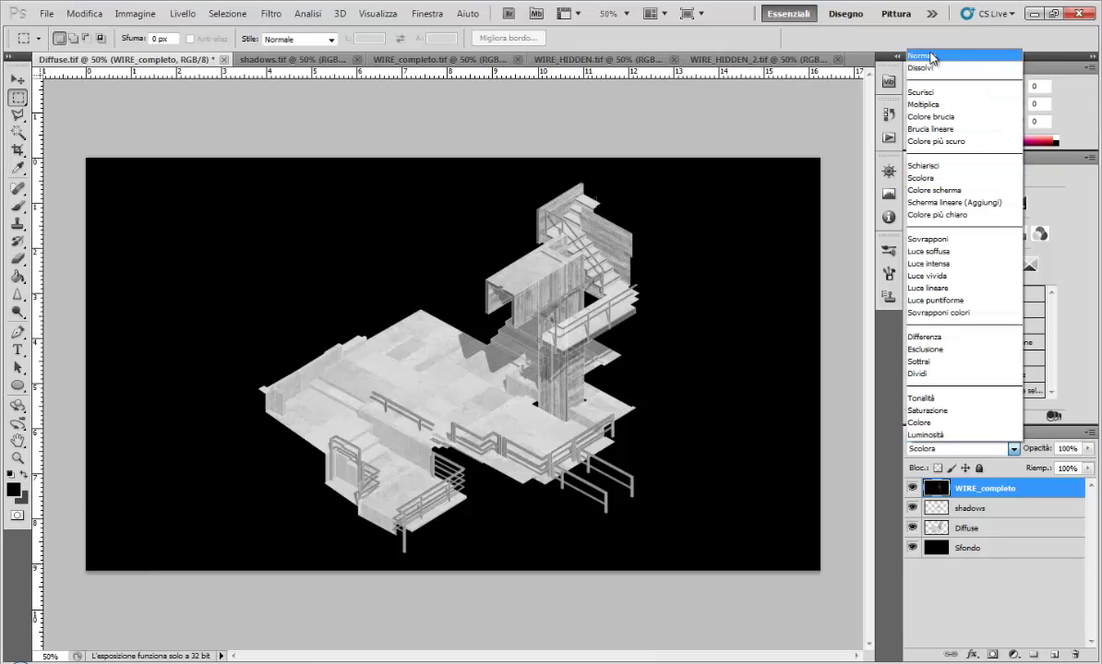
click(928, 56)
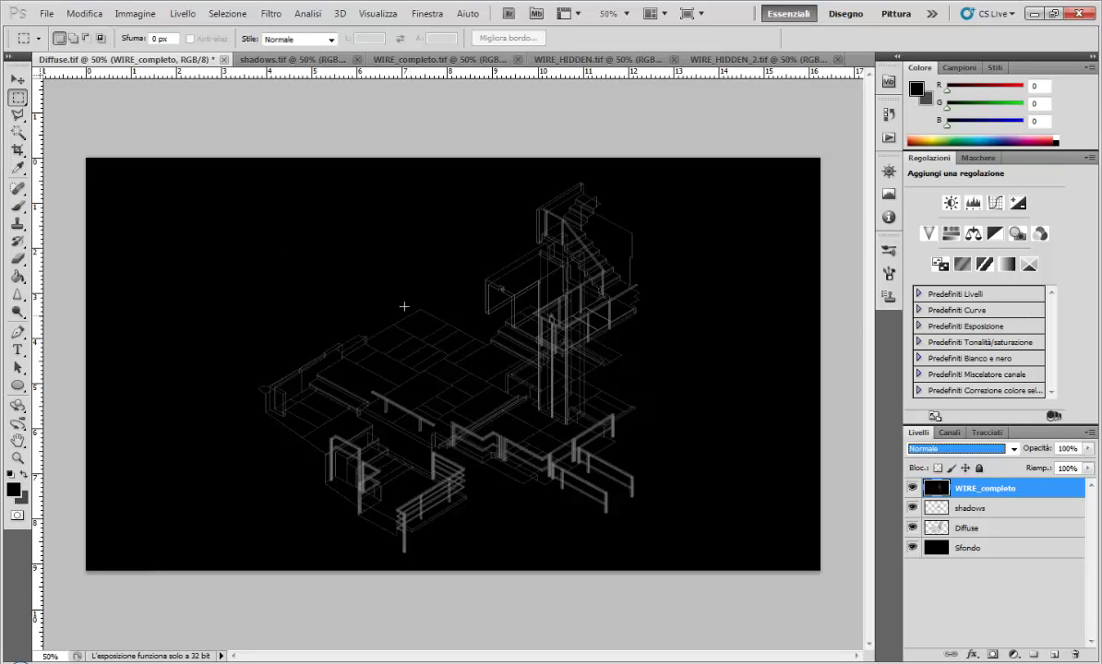
click(963, 450)
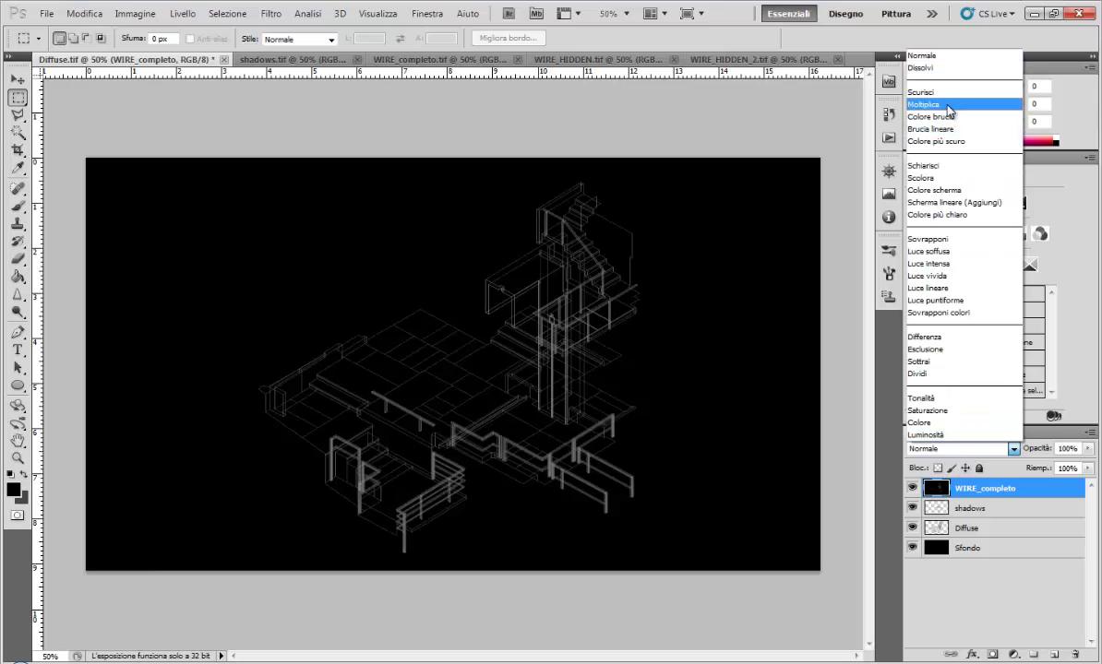
key(Escape)
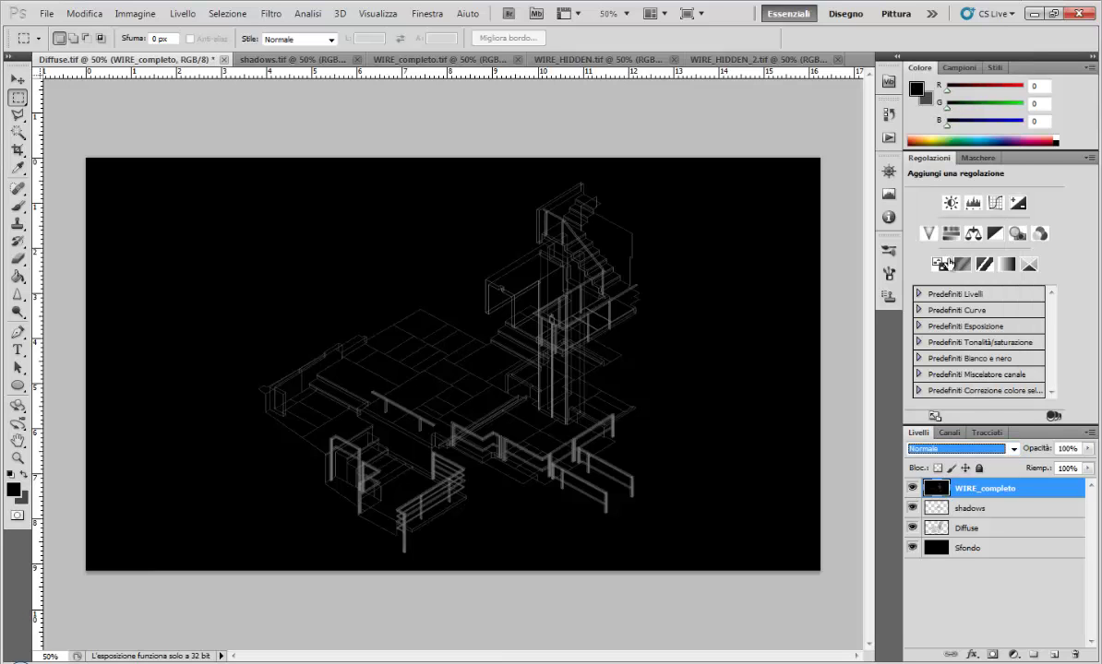
Step: Try Scurisci, then settle the WIRE_completo layer on the Scolora blend mode
click(960, 448)
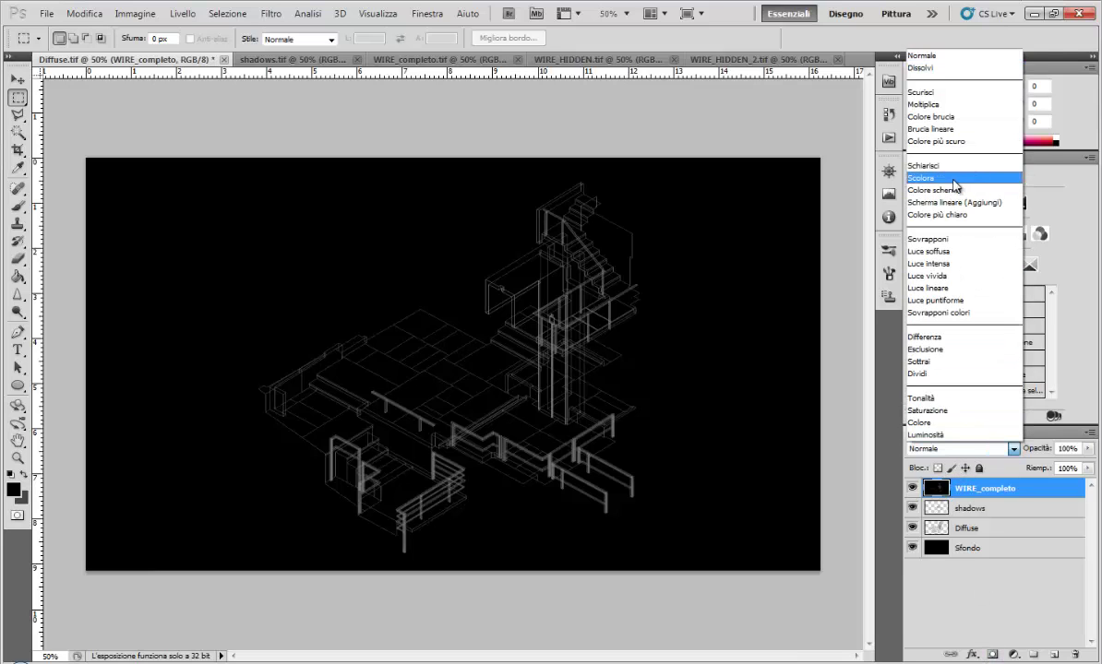
click(958, 178)
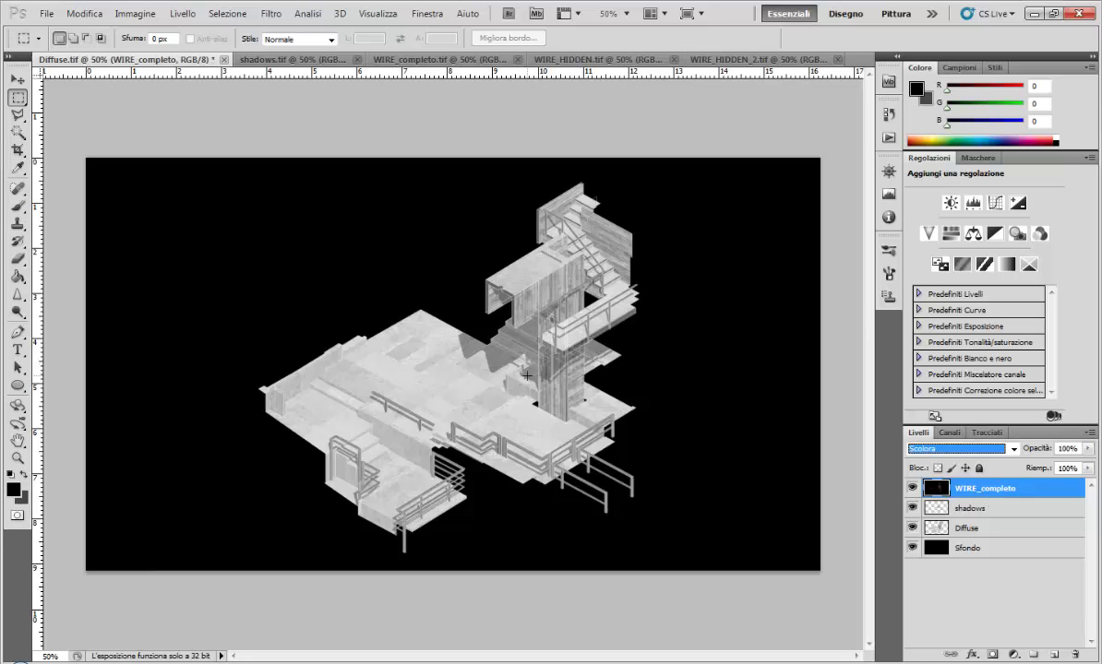
key(shift+alt+k)
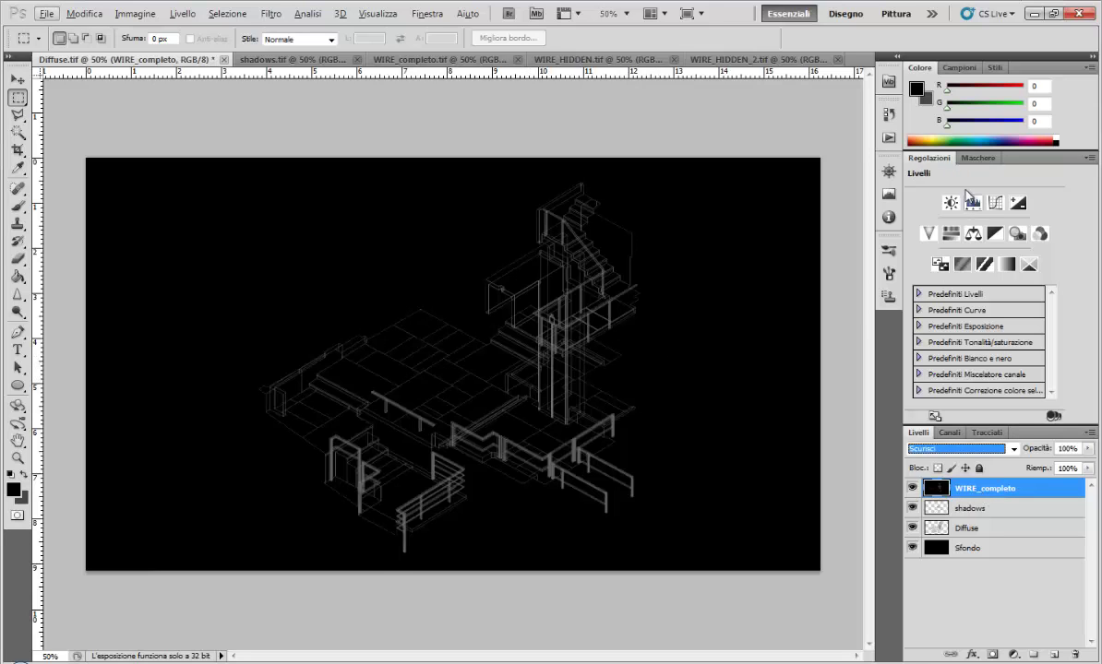
click(923, 449)
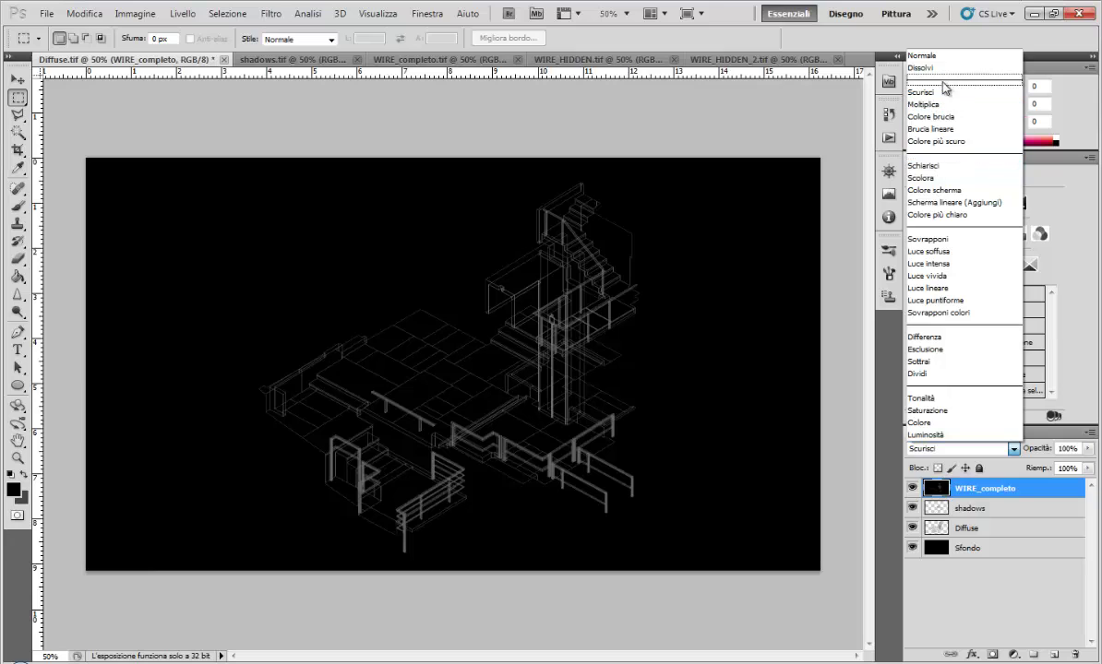
click(947, 177)
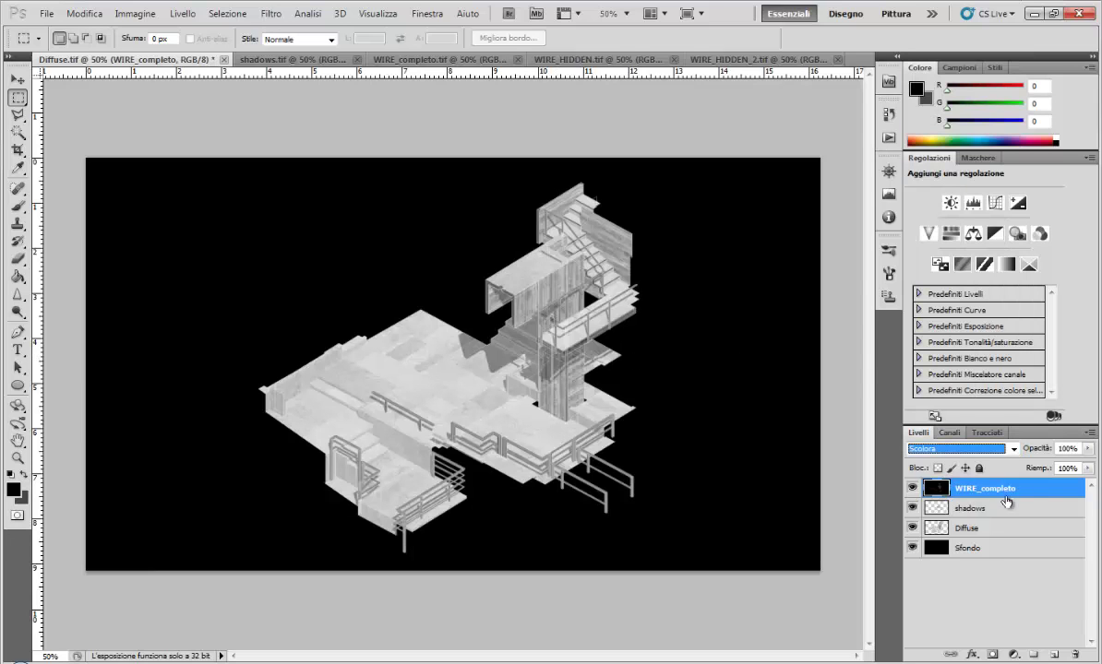
click(992, 449)
click(999, 449)
alt+scroll(476, 404, up, 2)
alt+scroll(516, 378, up, 1)
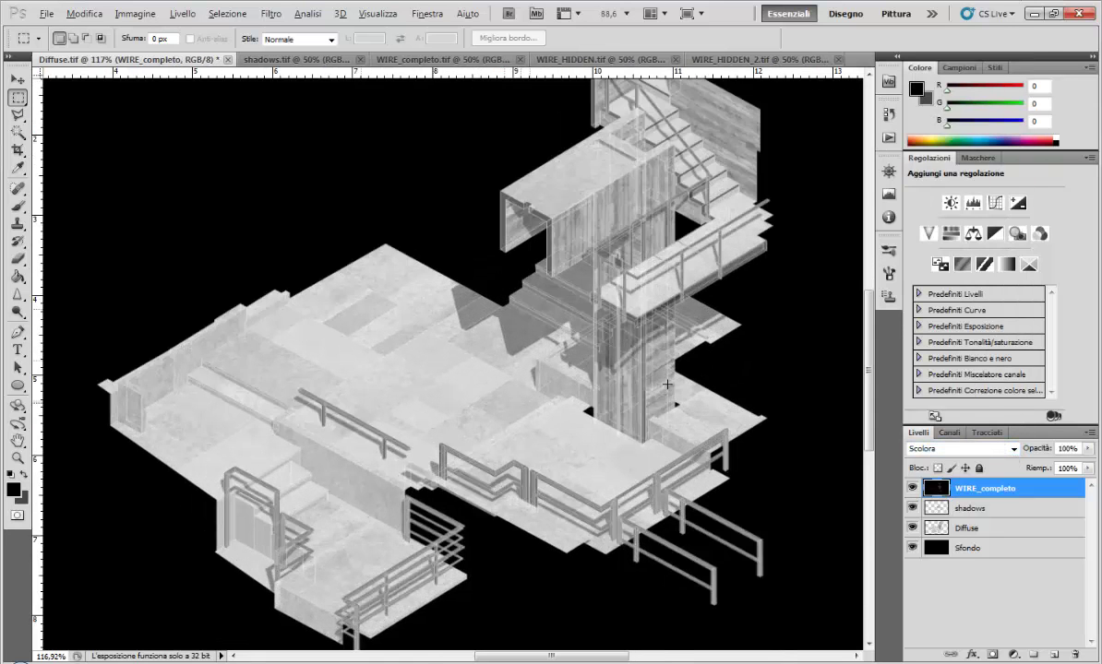
alt+scroll(581, 351, up, 1)
alt+scroll(646, 332, up, 1)
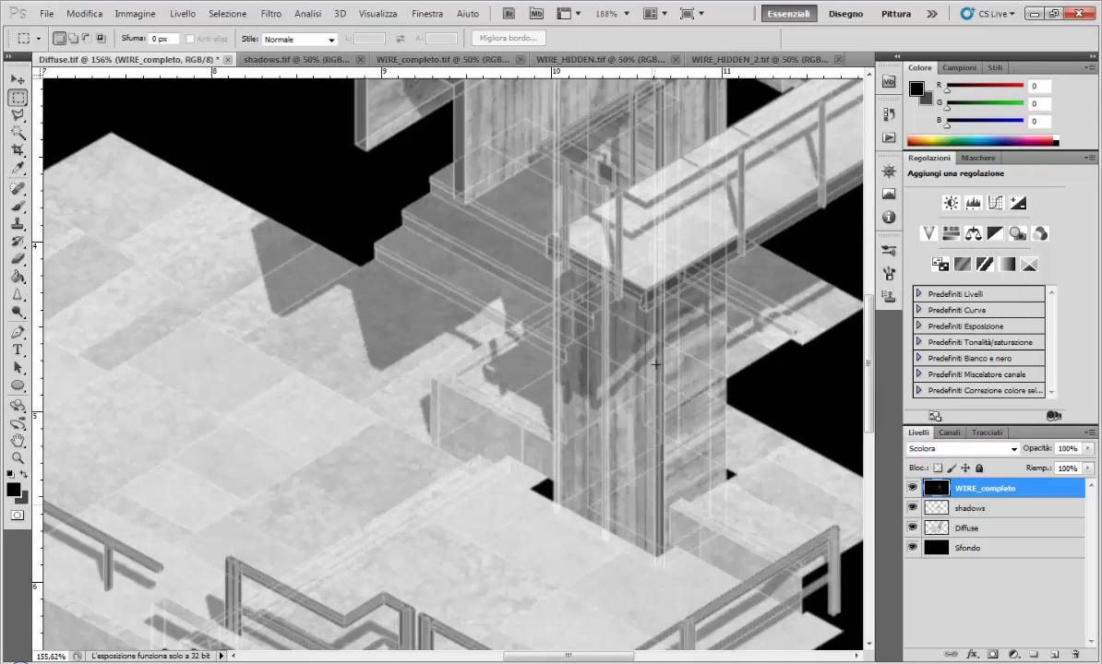
alt+scroll(659, 332, down, 1)
alt+scroll(628, 367, down, 2)
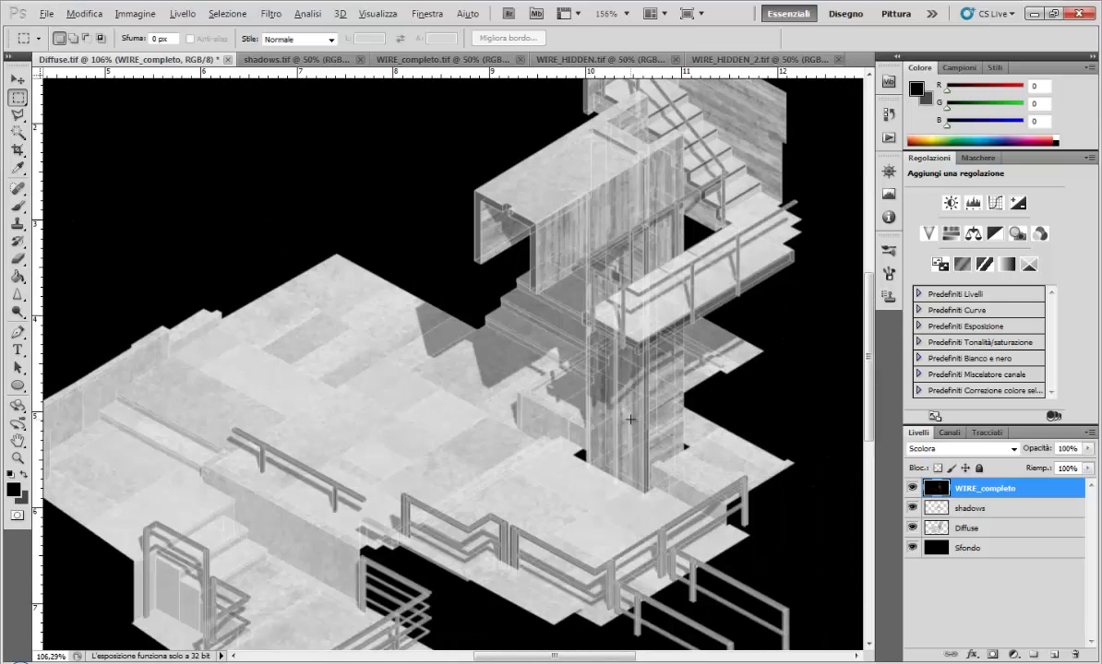
alt+scroll(633, 420, down, 2)
key(alt)
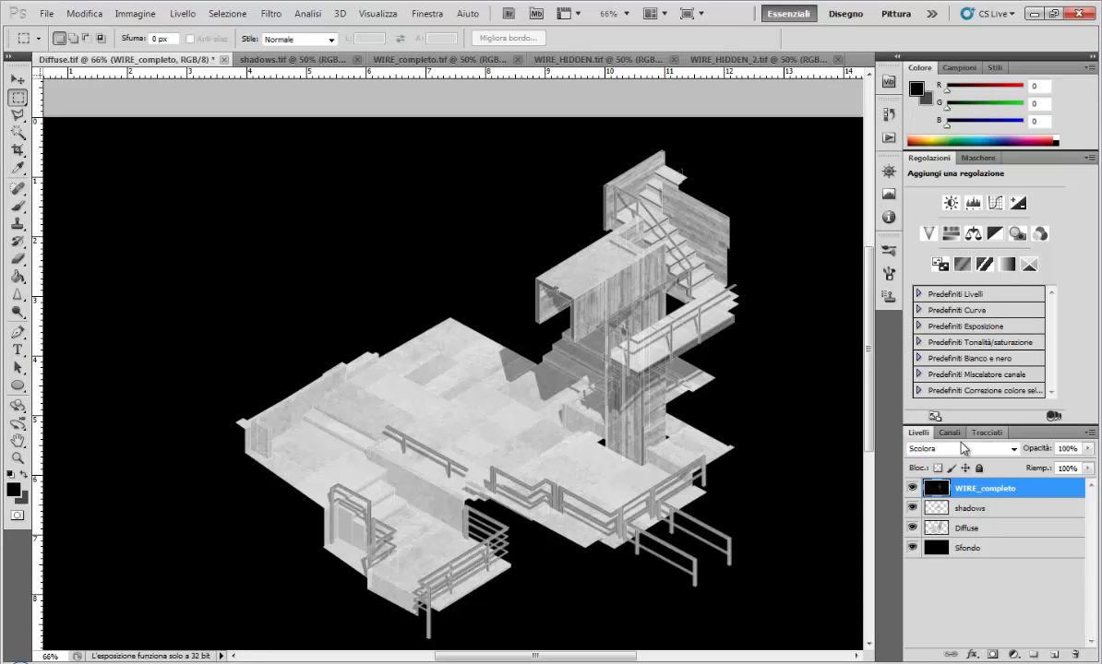
Step: Invert the WIRE_completo layer's colours and set its blend mode to Moltiplica
key(ctrl+a)
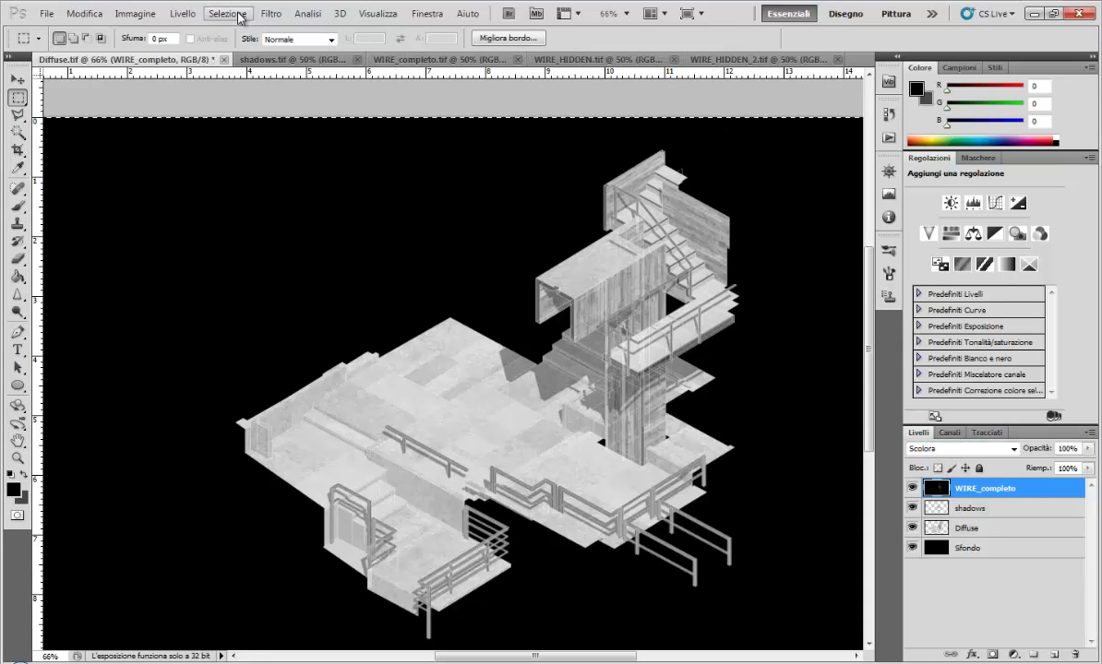
click(226, 13)
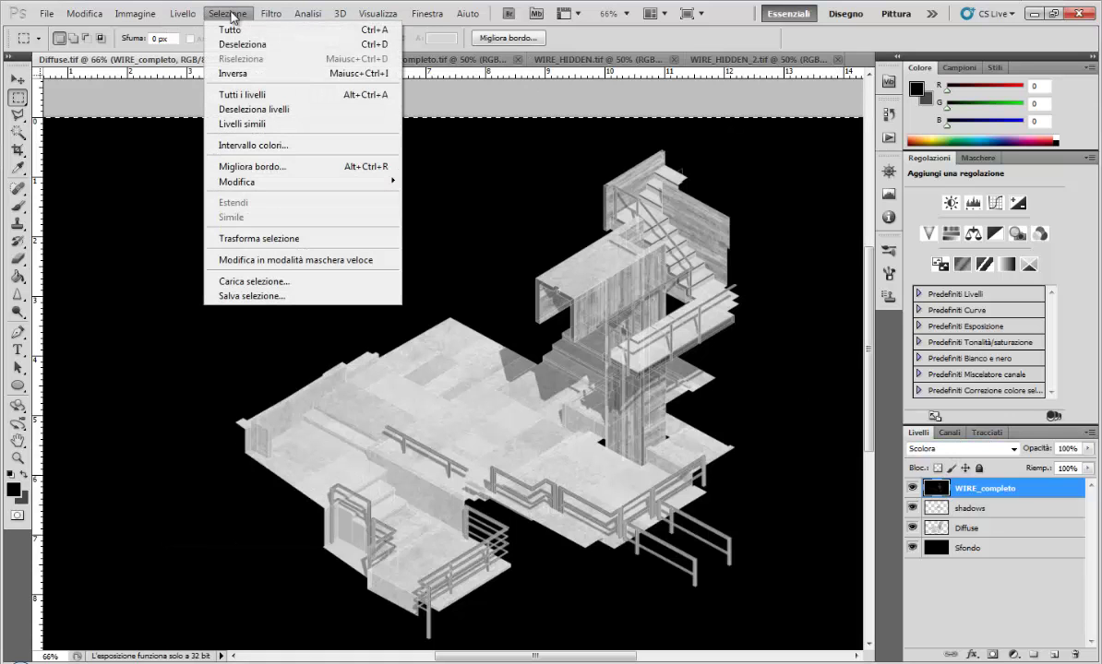
mouse_move(162, 51)
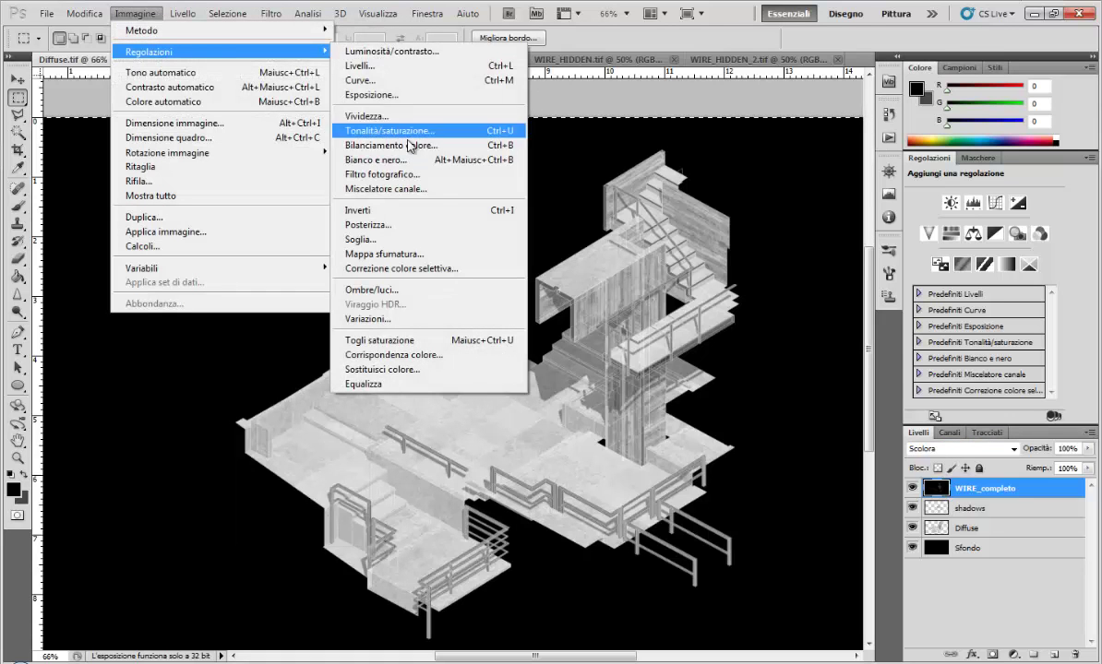
click(435, 211)
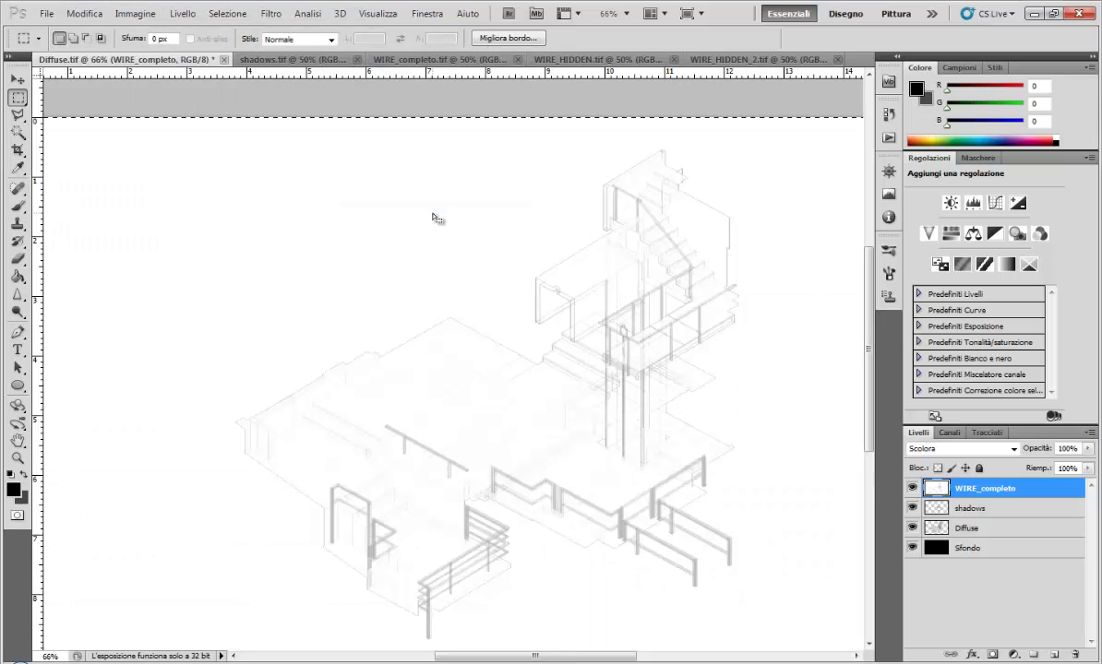
click(959, 449)
click(923, 104)
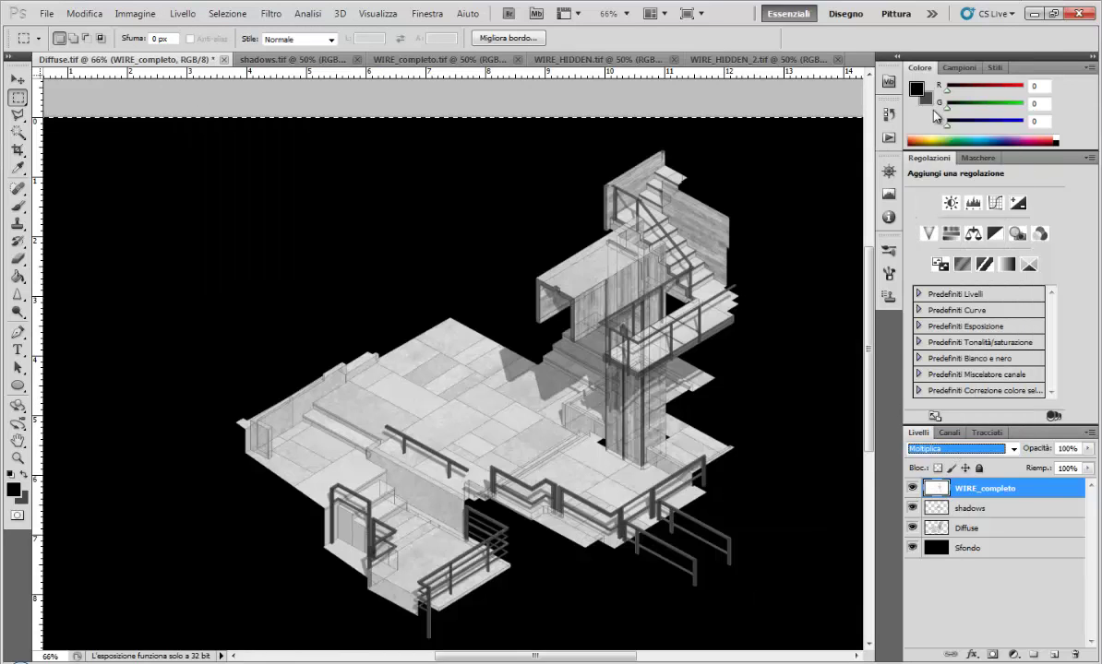
click(337, 178)
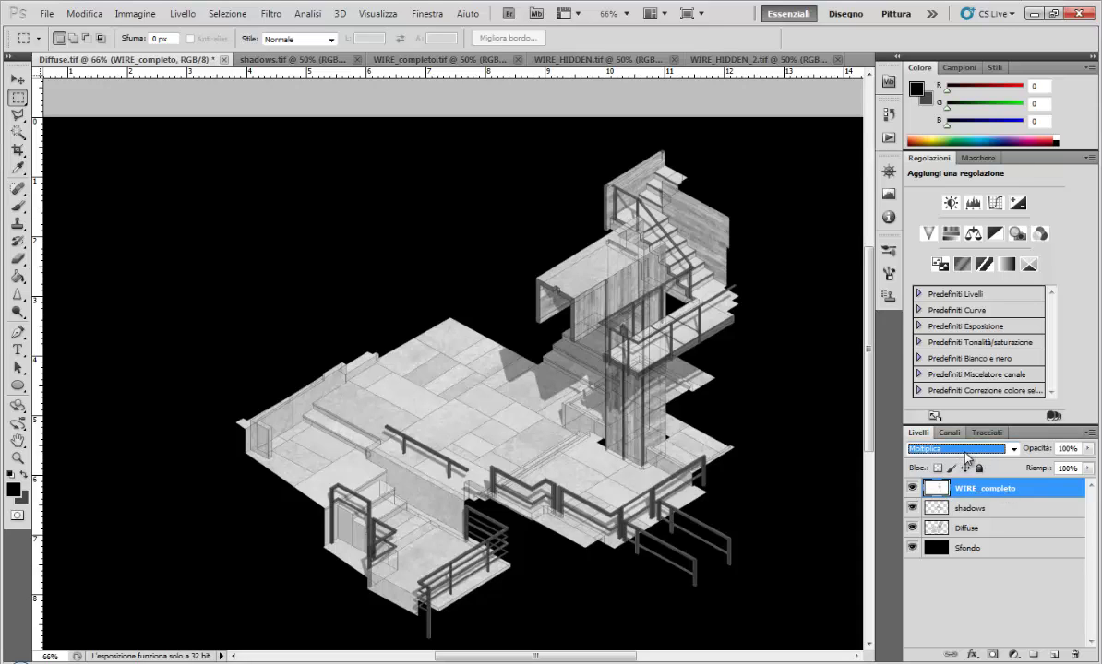
Step: Compare Brucia lineare and Colore più scuro blending on the wires, then return to Moltiplica
key(Down)
key(Down)
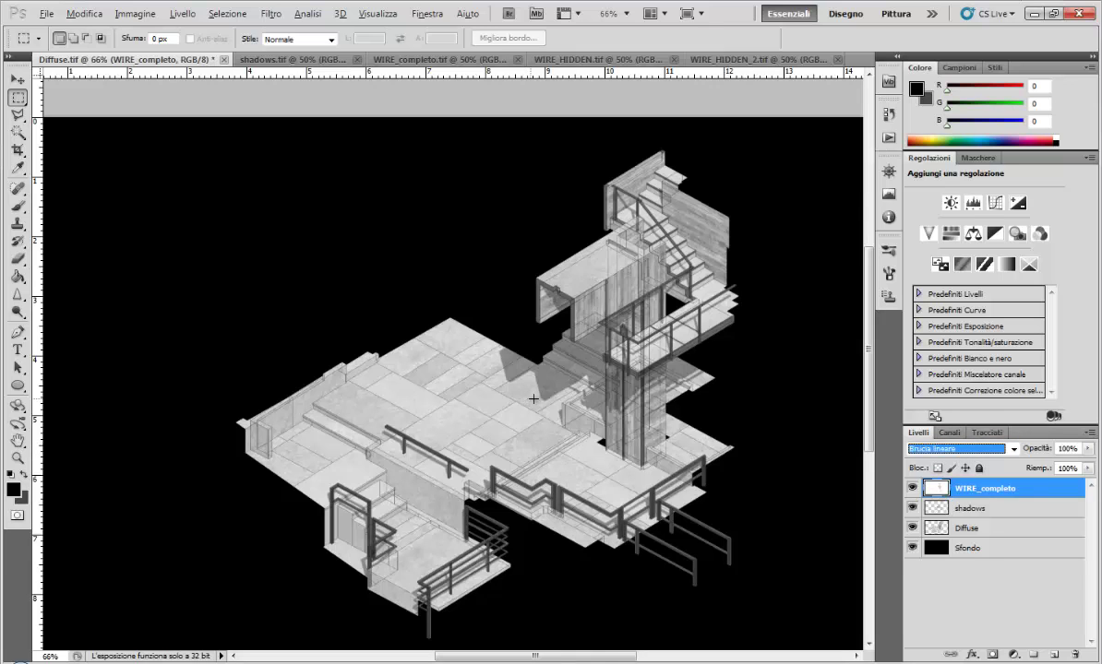
key(Down)
click(933, 452)
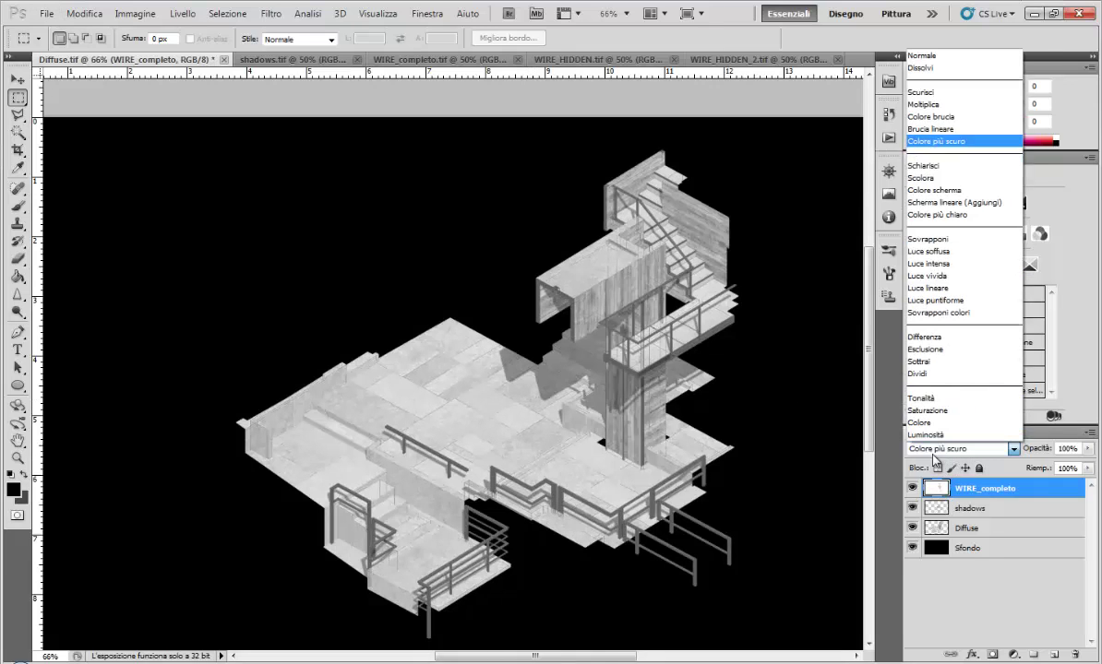
click(925, 104)
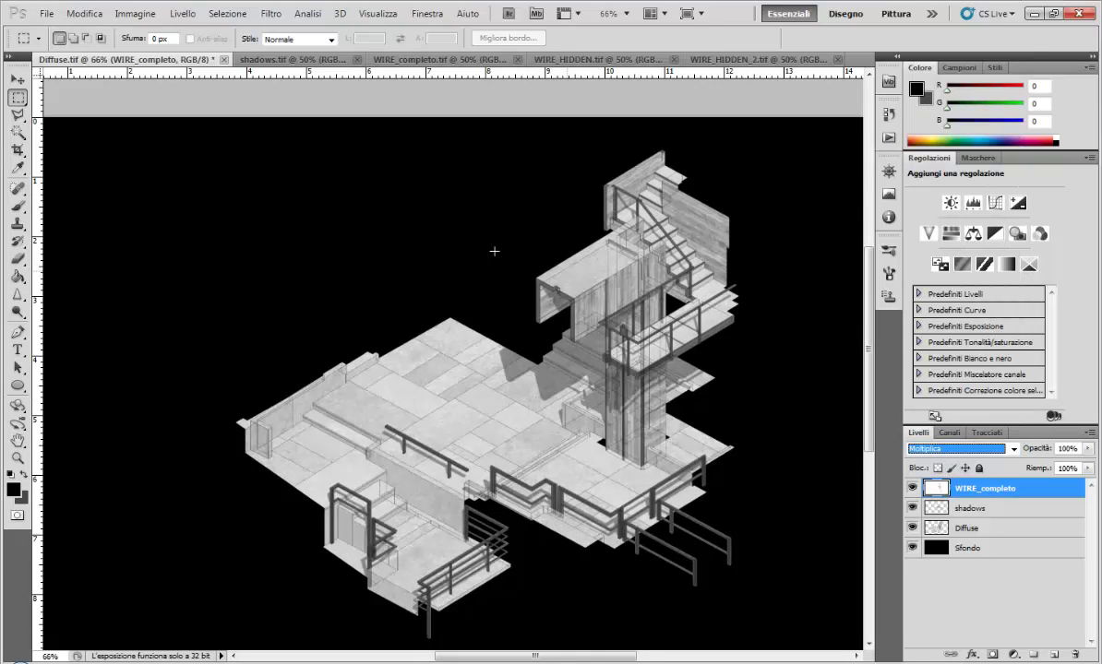
click(19, 78)
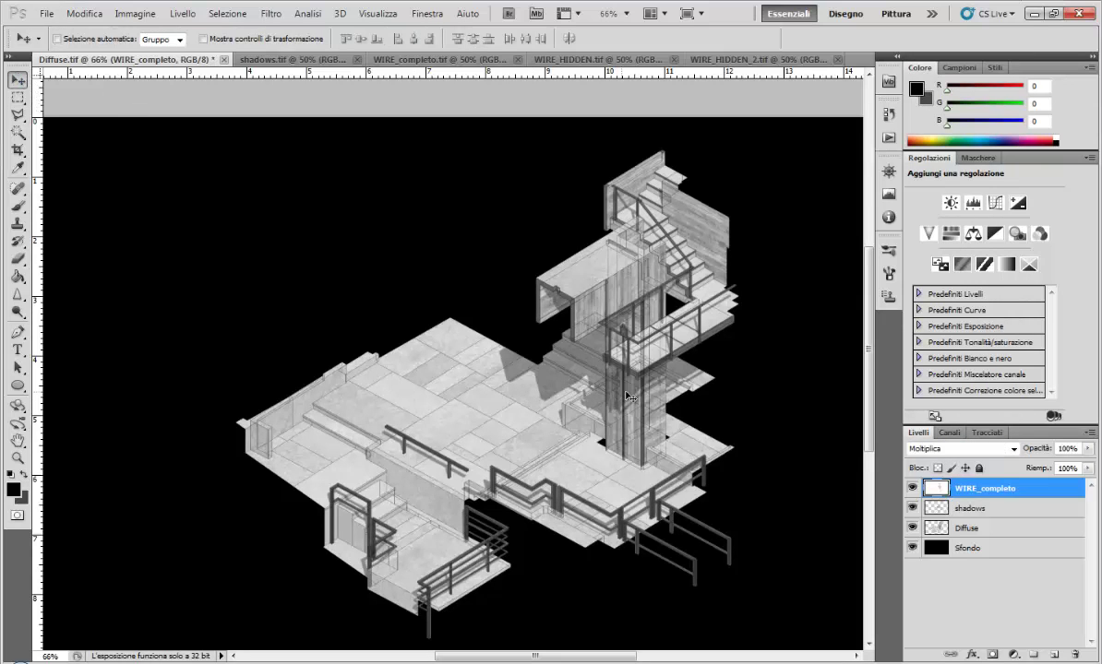
alt+scroll(601, 361, down, 2)
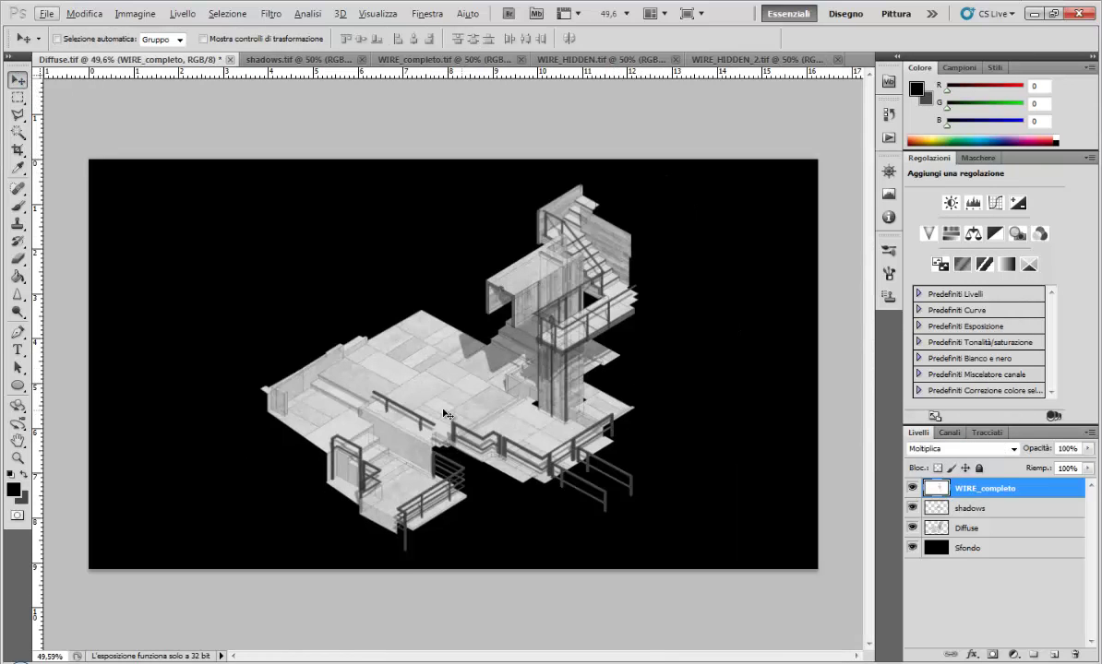
alt+scroll(435, 361, up, 1)
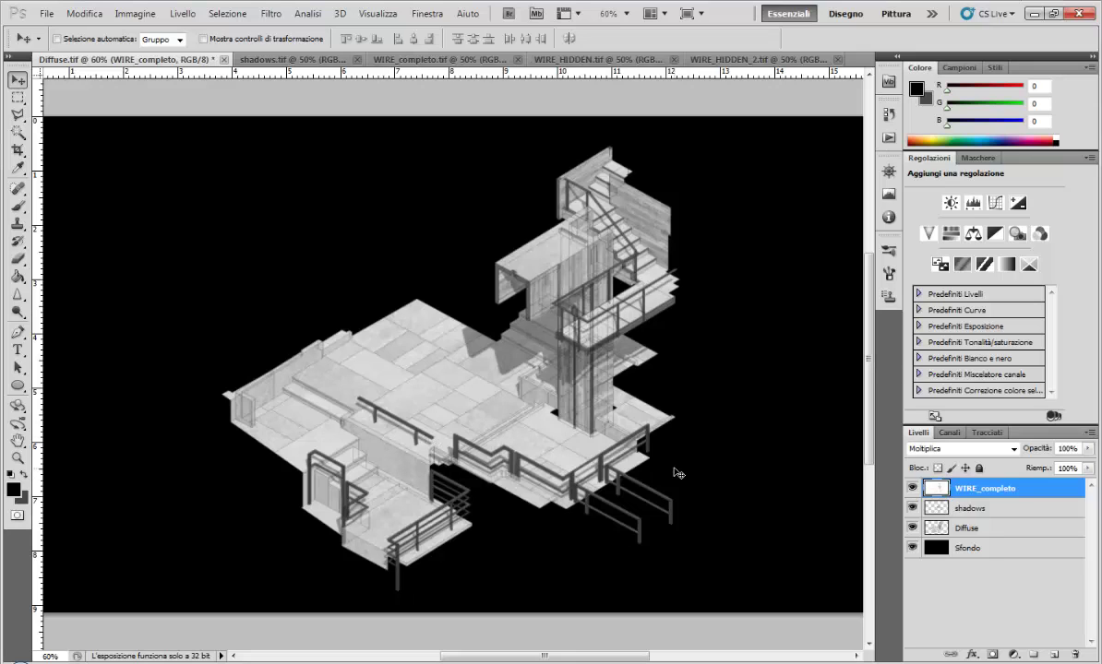
Step: Lower the WIRE_completo layer's opacity to 71% and make the Diffuse layer active
click(1088, 448)
drag(1085, 468, 1065, 464)
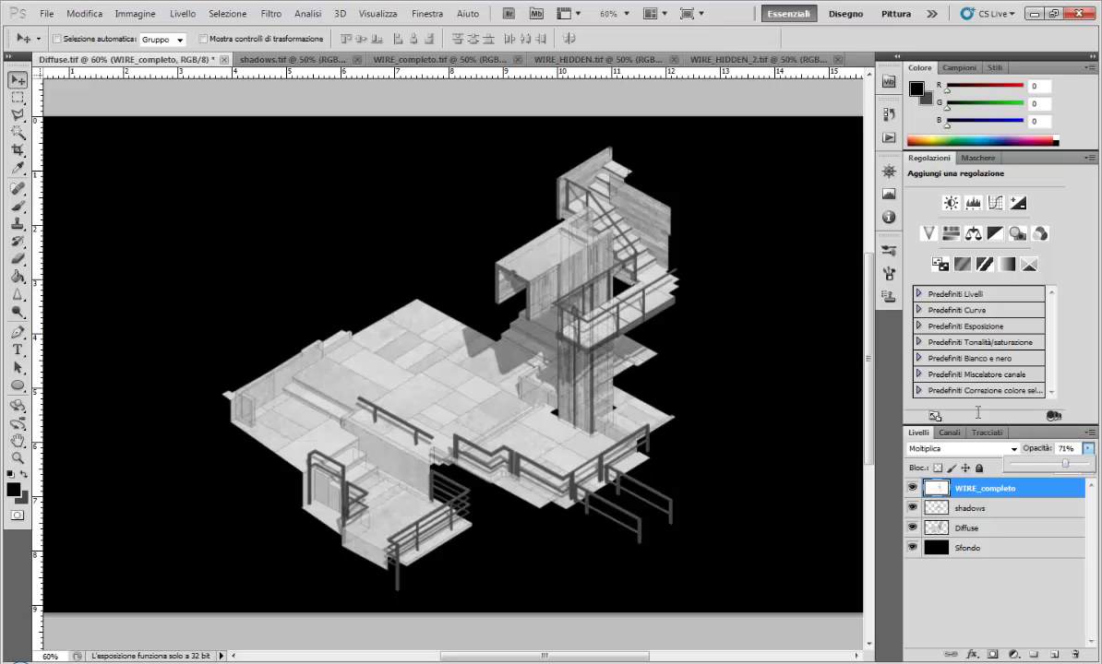
click(1012, 585)
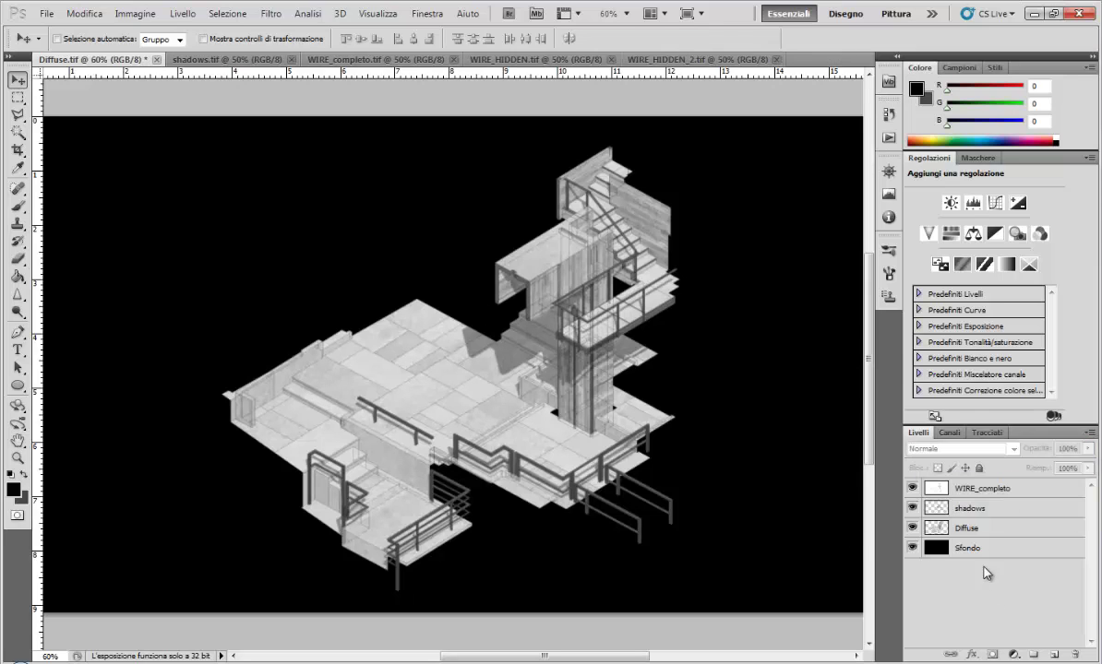
click(978, 528)
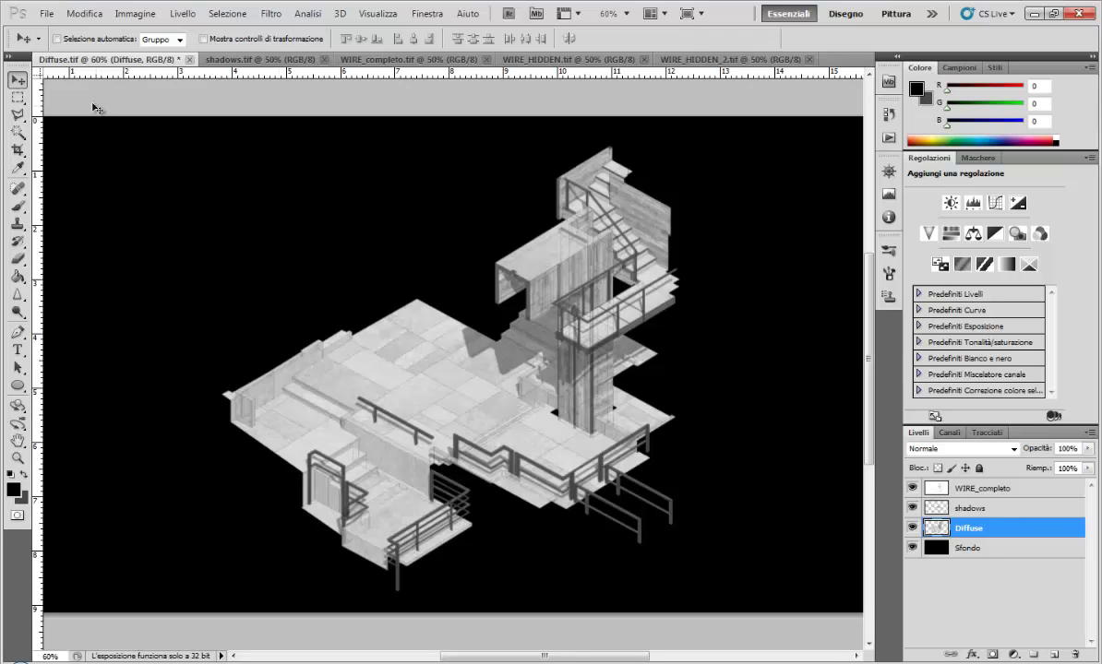
Step: Apply a Curves adjustment to Diffuse, pulling the shadow point down and raising a midtone point
click(121, 17)
mouse_move(148, 52)
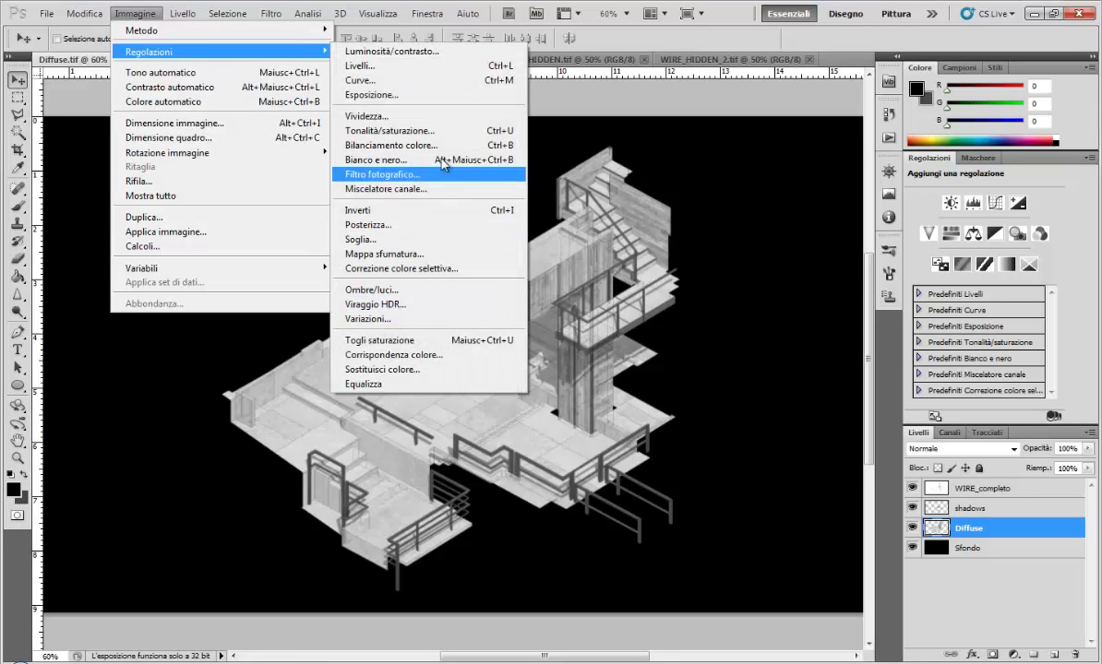
click(385, 79)
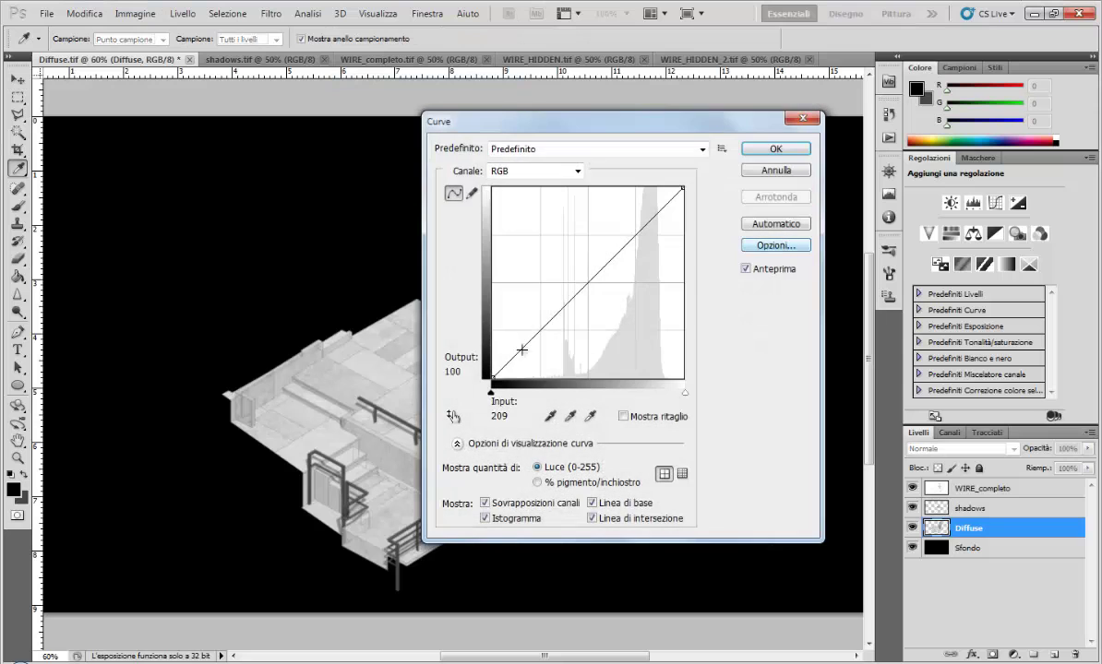
drag(509, 364, 523, 365)
click(603, 293)
drag(603, 292, 595, 283)
drag(568, 136, 784, 135)
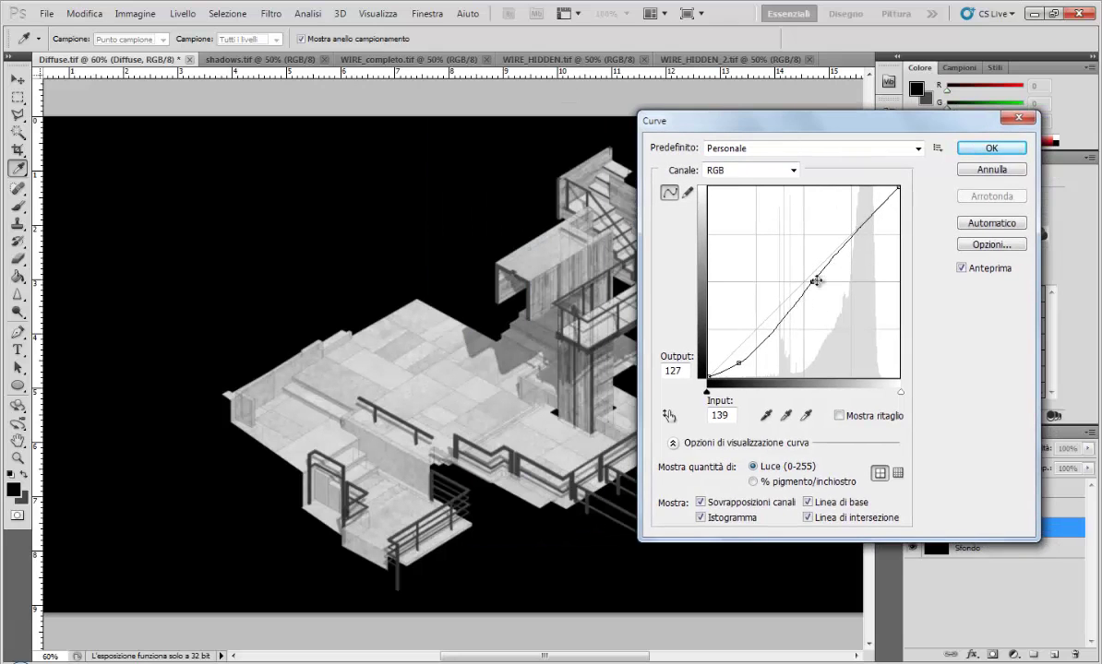
drag(811, 282, 813, 270)
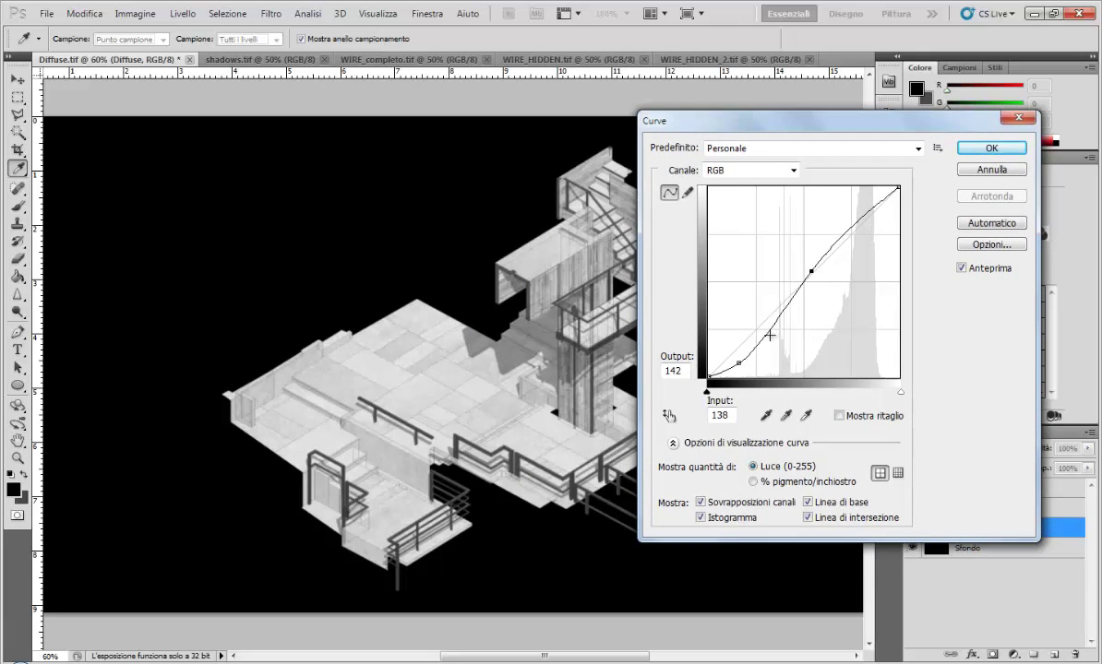
click(992, 148)
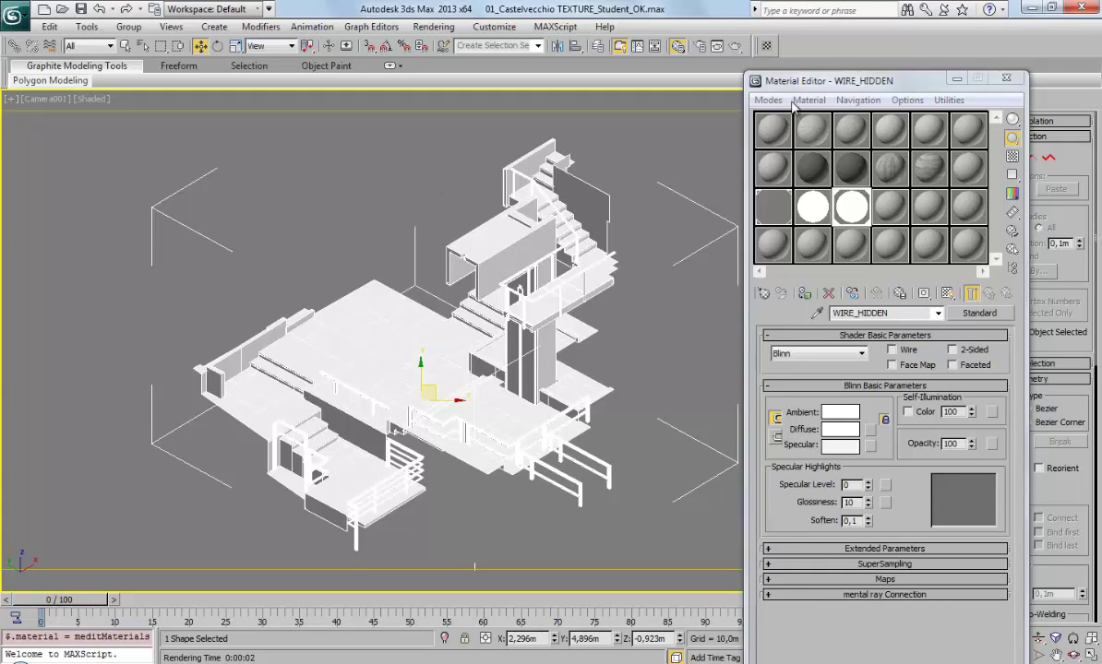
Step: Assign NVIDIA mental ray as the production renderer in Render Setup and render the Camera001 view
click(1006, 78)
click(773, 156)
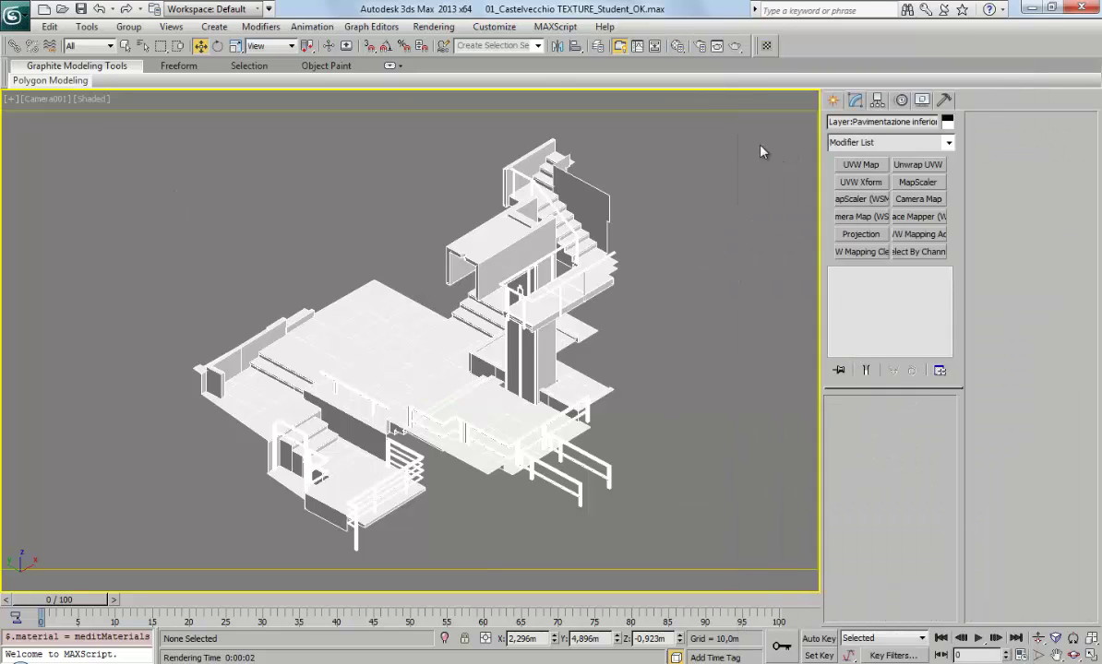
click(700, 46)
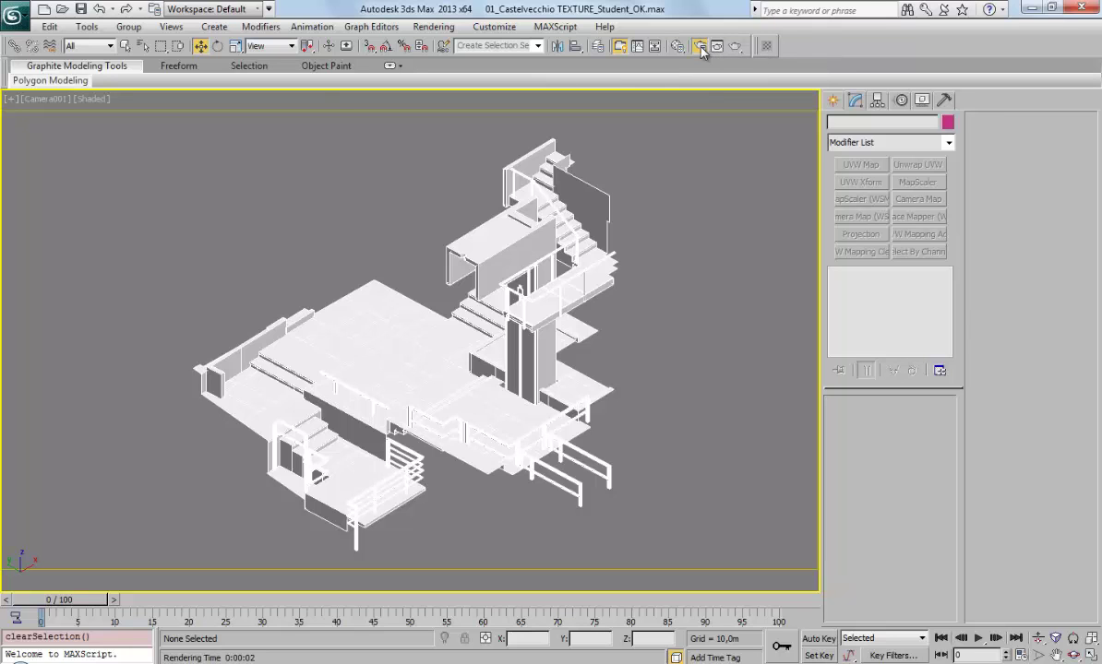
scroll(238, 439, down, 2)
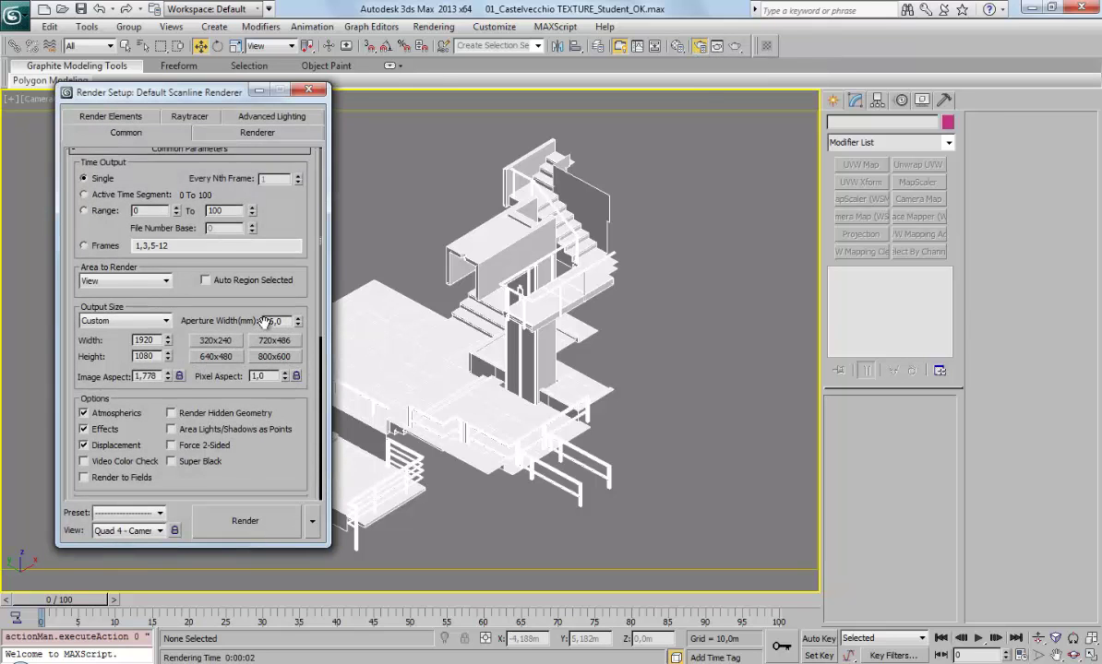
scroll(249, 397, down, 4)
click(203, 491)
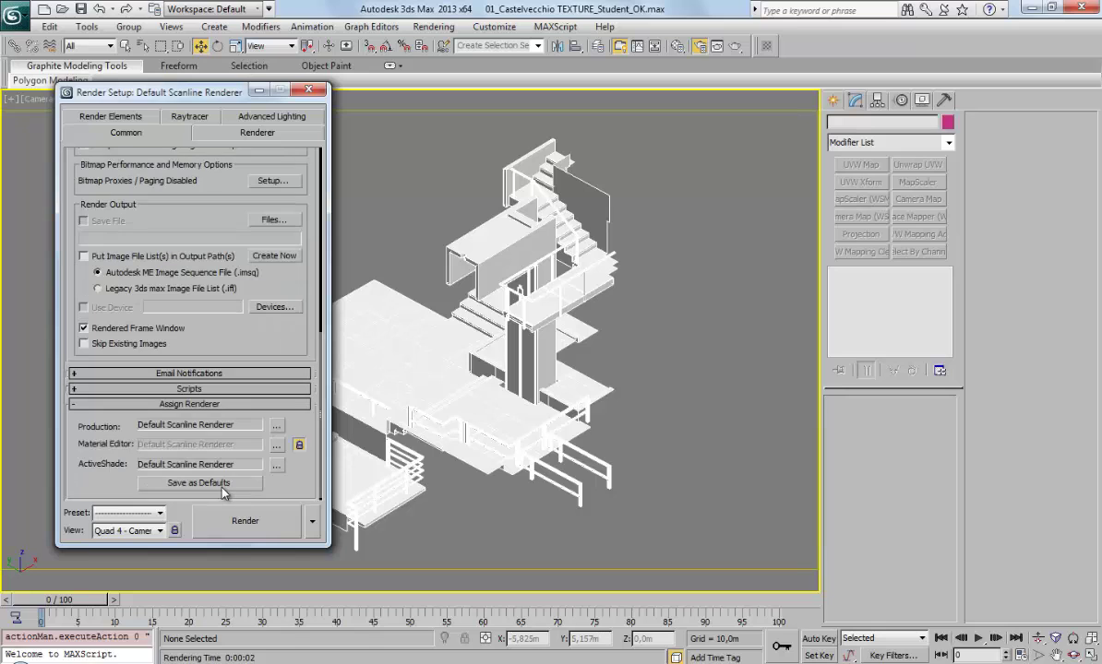
click(277, 426)
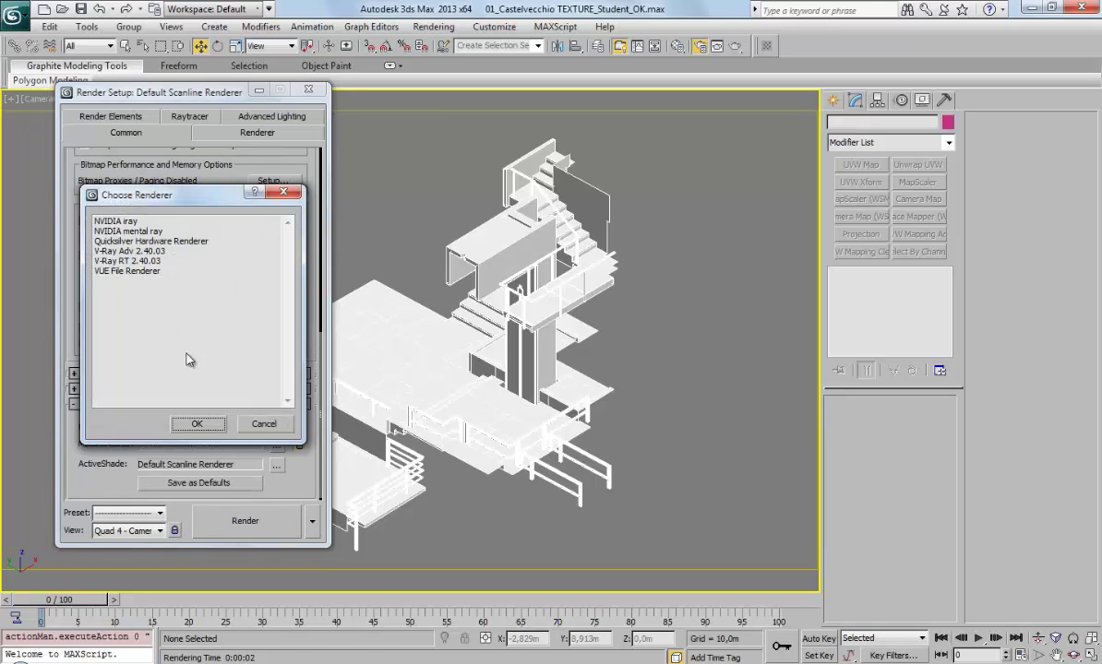
click(129, 230)
click(195, 423)
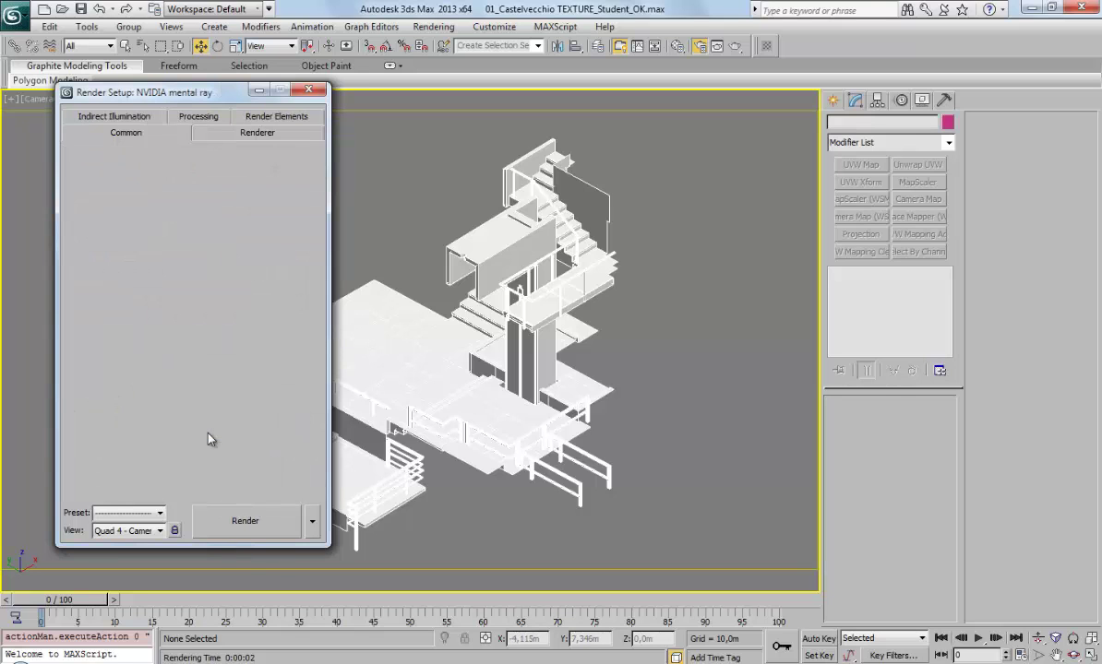
click(310, 94)
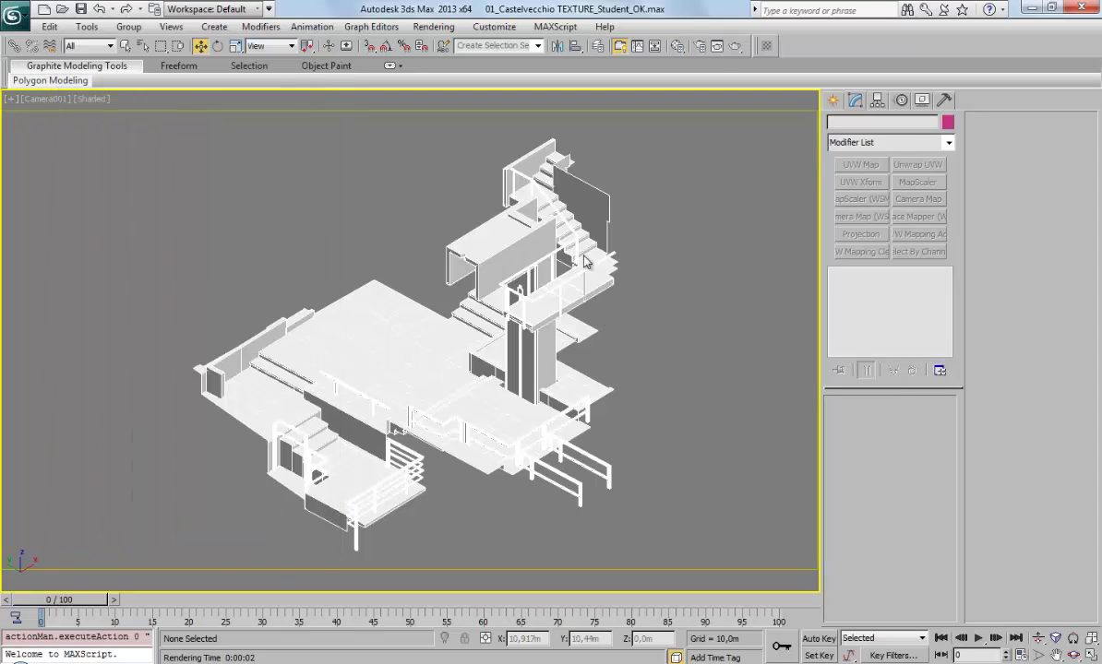
click(735, 46)
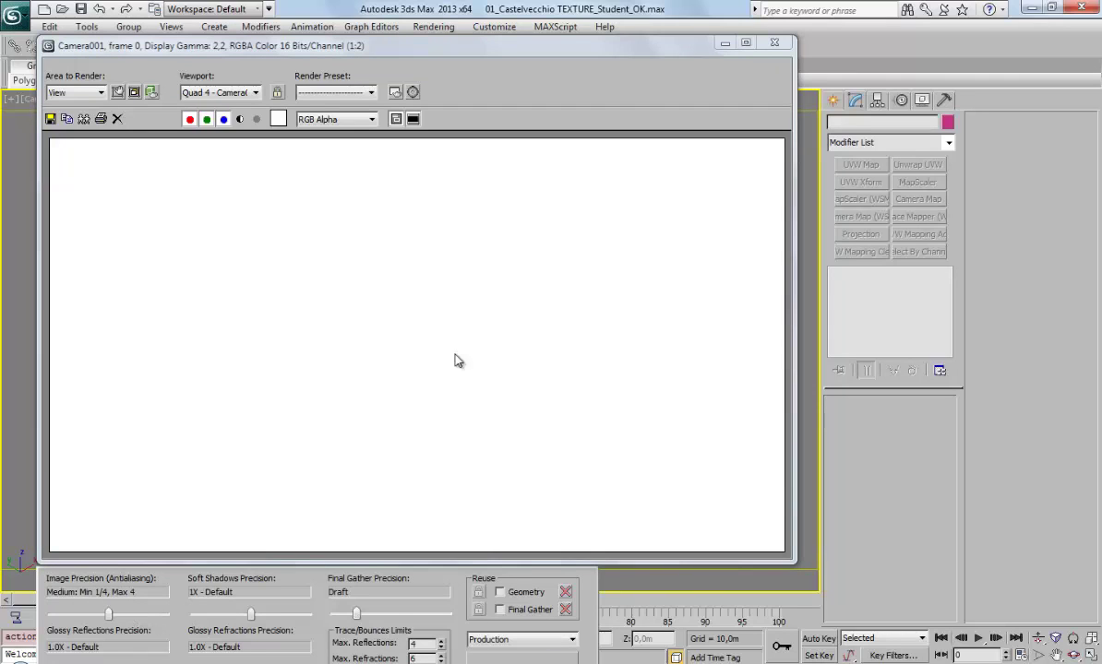
Step: Close the white render and hide the Pavimentazione inferiore spline with Hide Selection
click(773, 44)
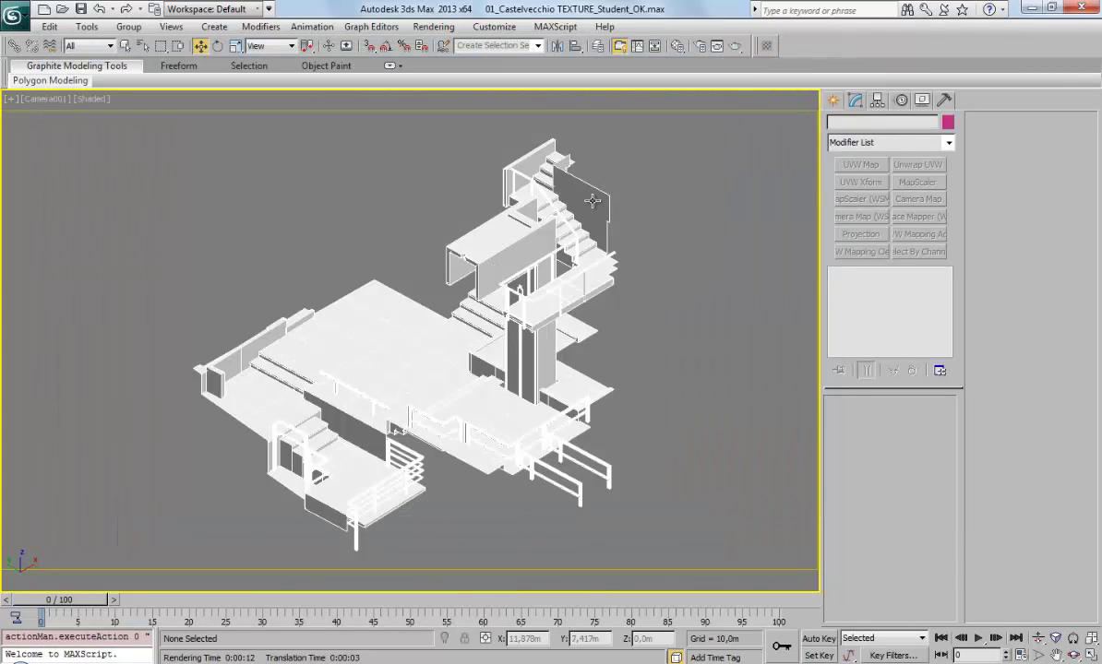
click(533, 161)
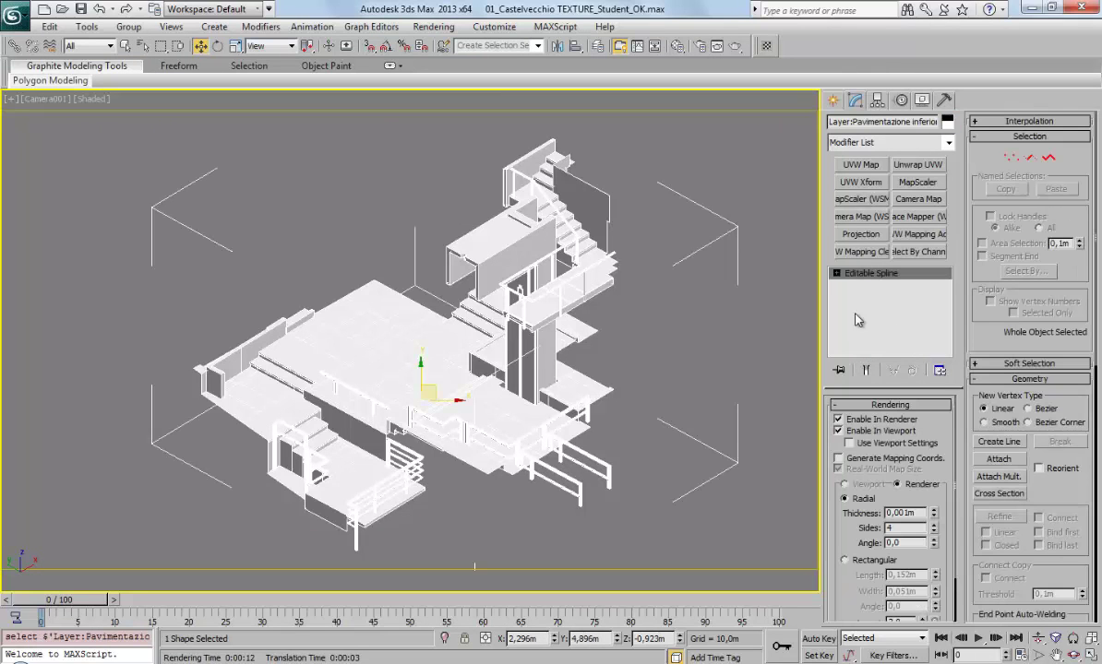
right_click(608, 167)
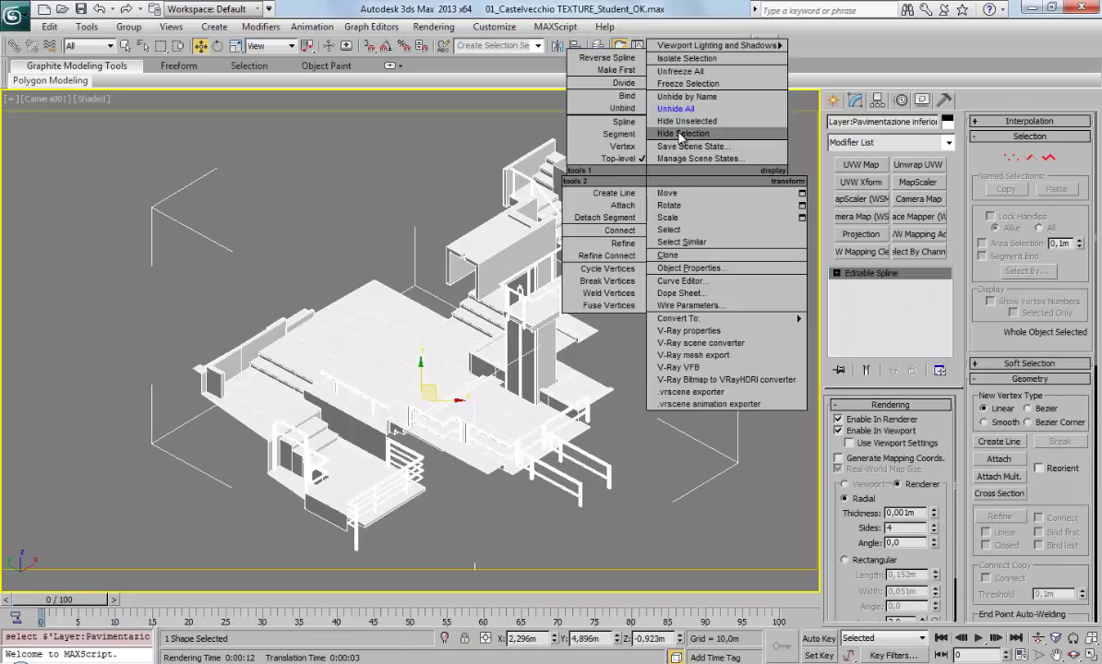
click(685, 138)
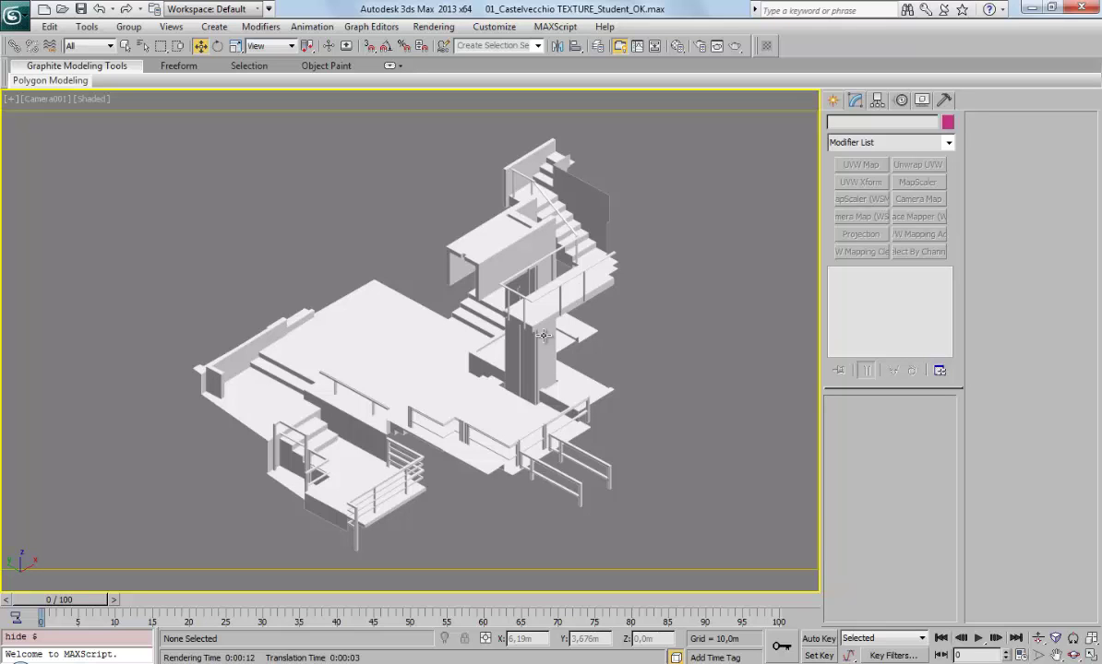
Step: Create a new mental ray material named OCCLUSION in an empty Material Editor slot
click(677, 46)
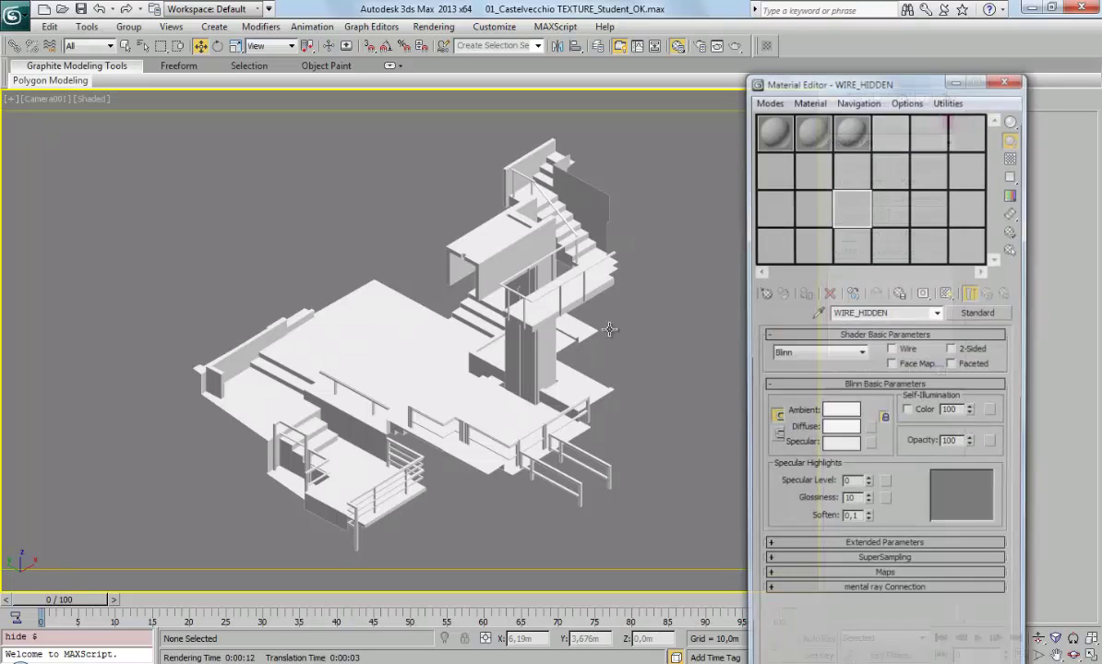
click(891, 214)
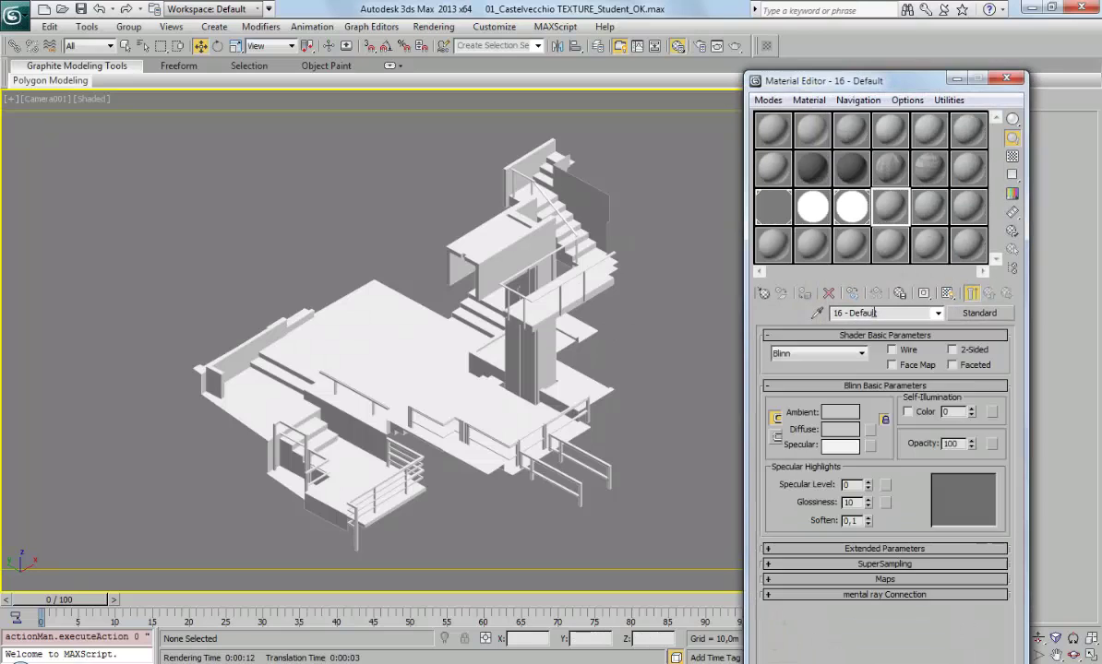
click(886, 314)
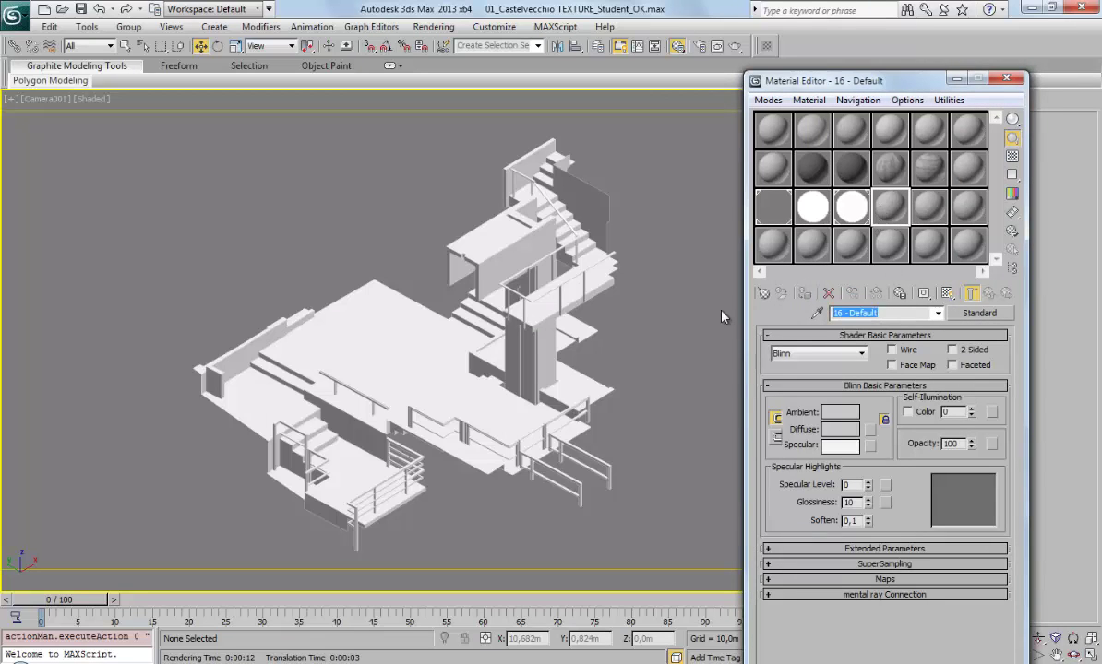
text(OCCLUSION)
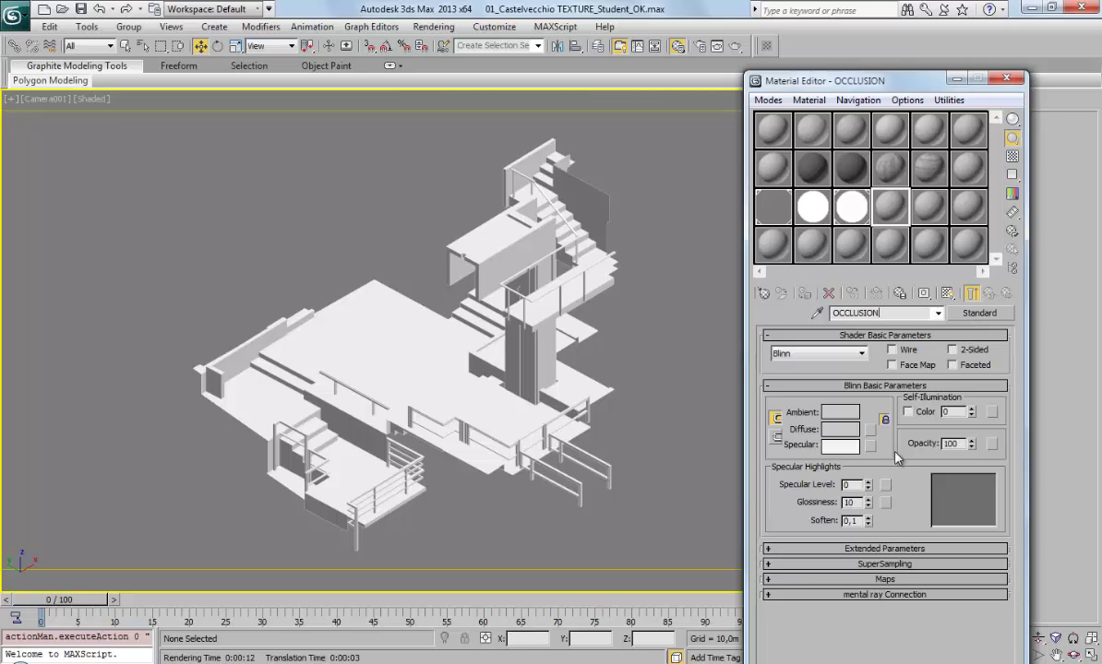
click(980, 313)
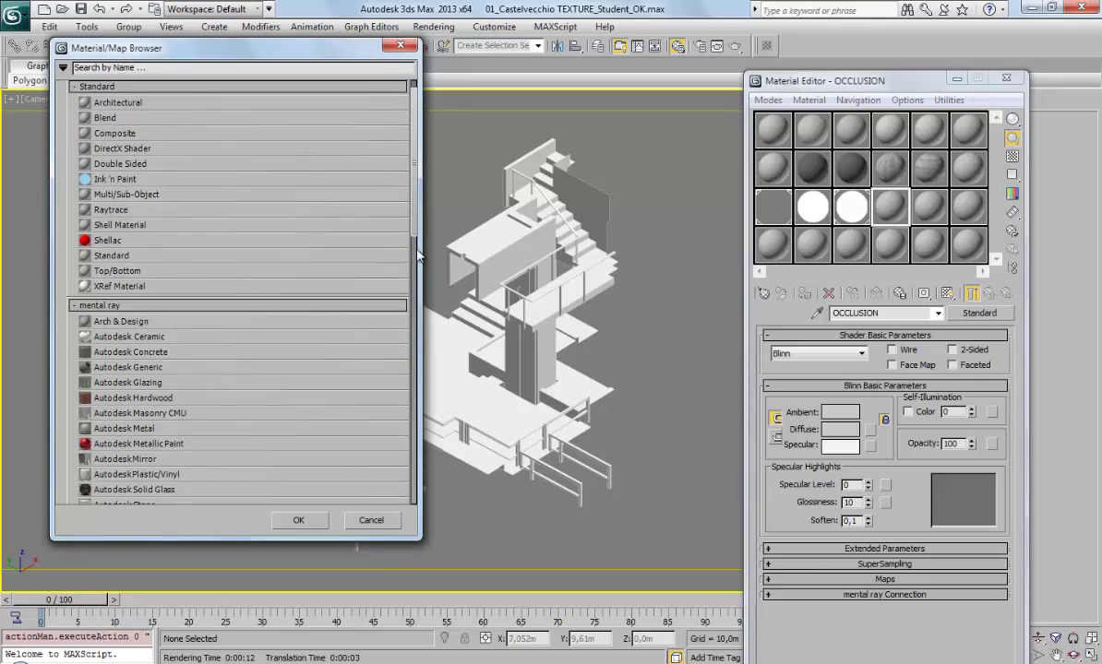
scroll(123, 241, down, 4)
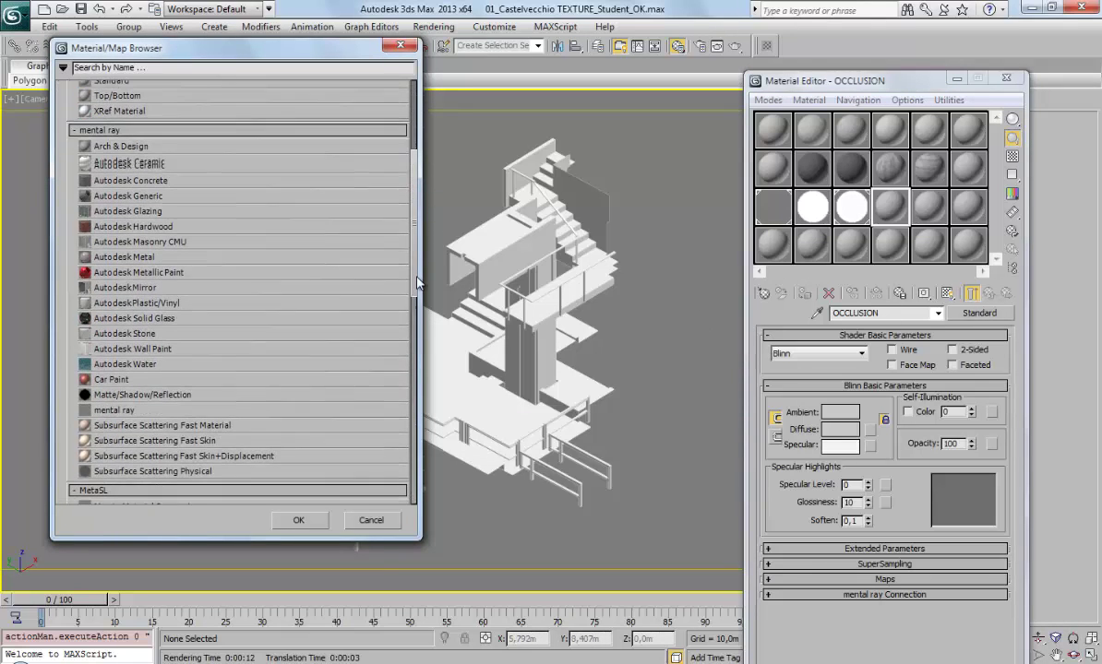
double_click(123, 407)
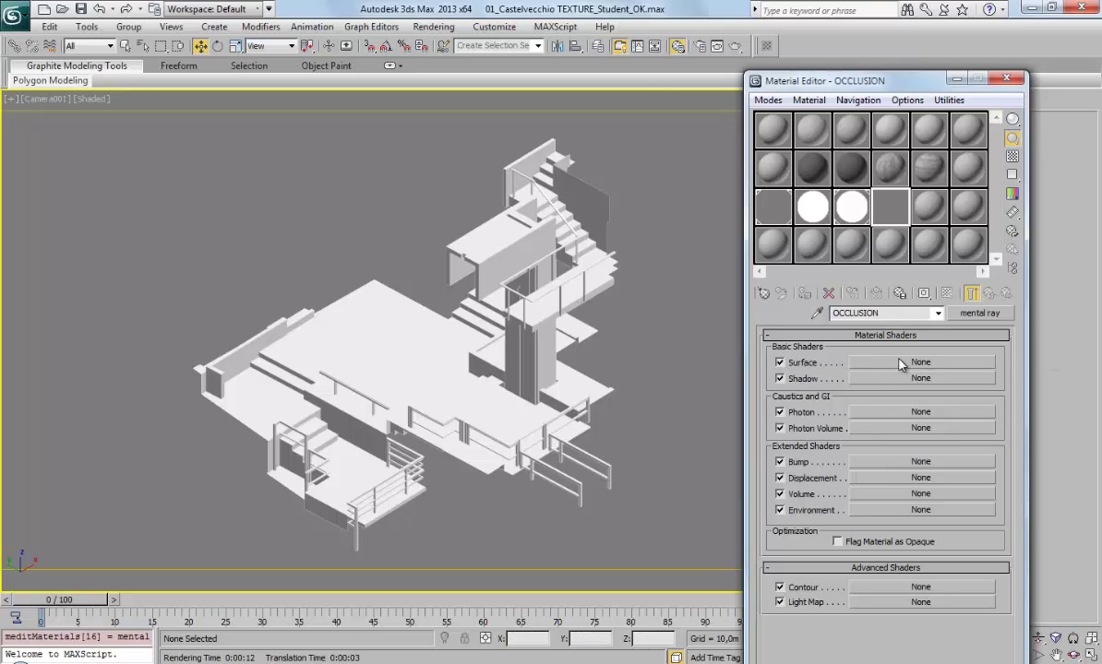
Step: Set the OCCLUSION material's Surface shader to an Ambient/Reflective Occlusion map
click(851, 363)
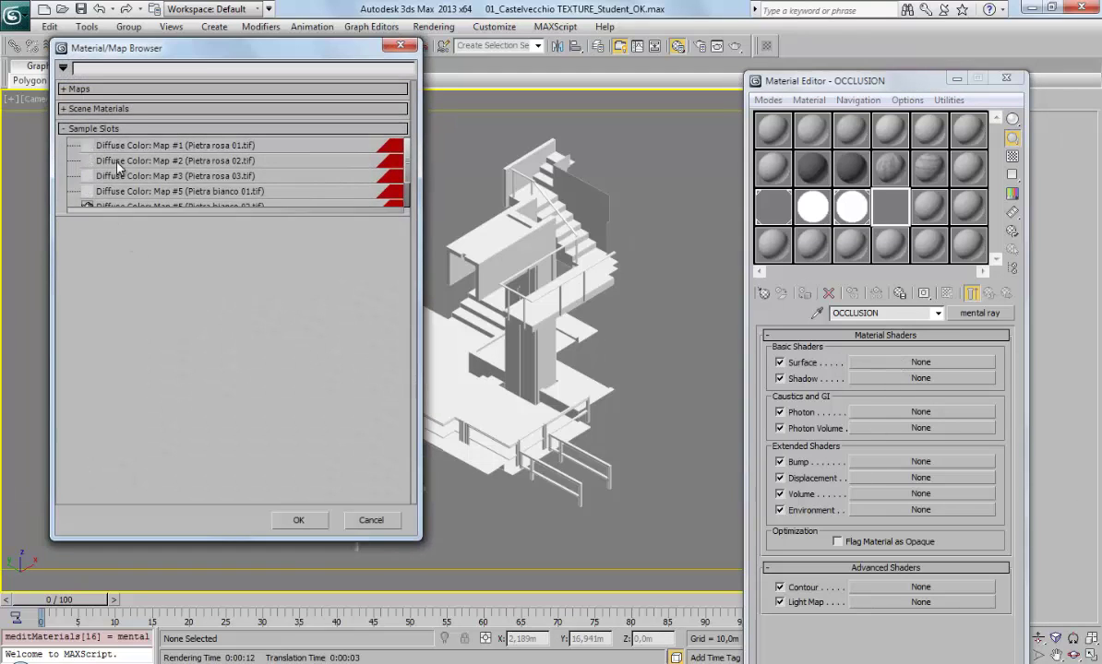
click(78, 89)
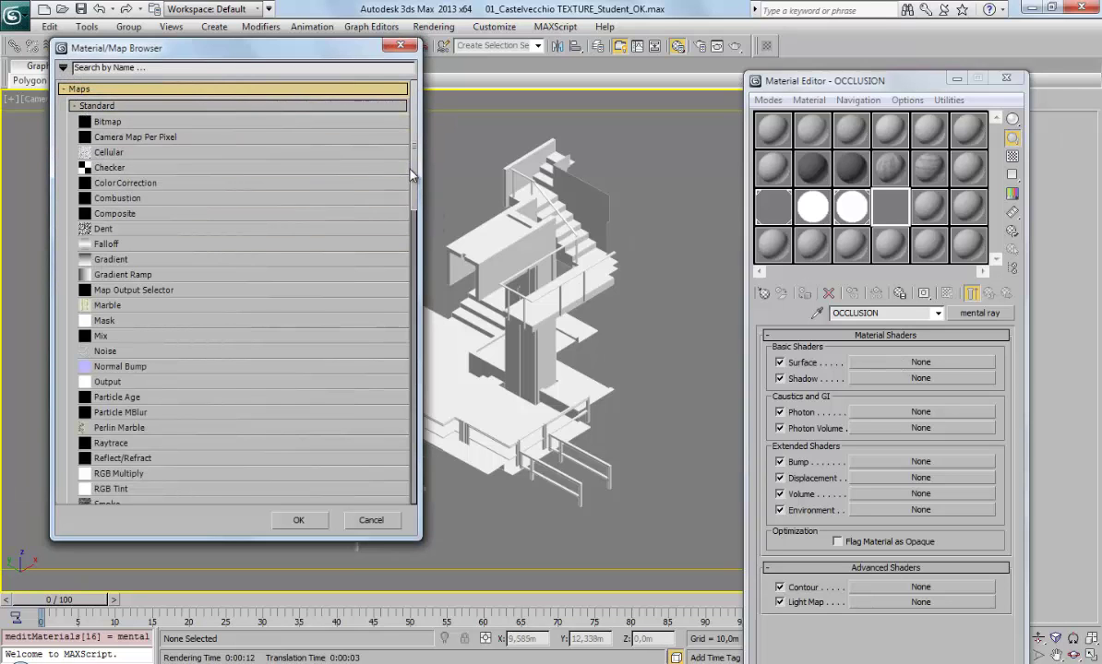
scroll(384, 175, down, 1)
scroll(385, 194, down, 8)
scroll(162, 261, down, 1)
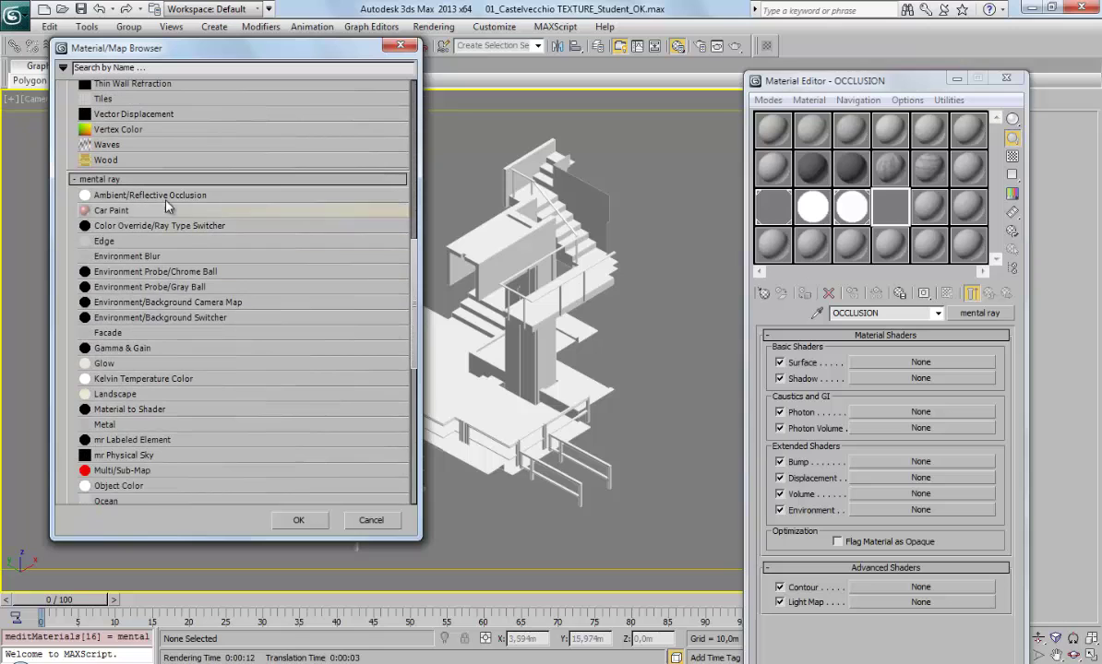
click(126, 196)
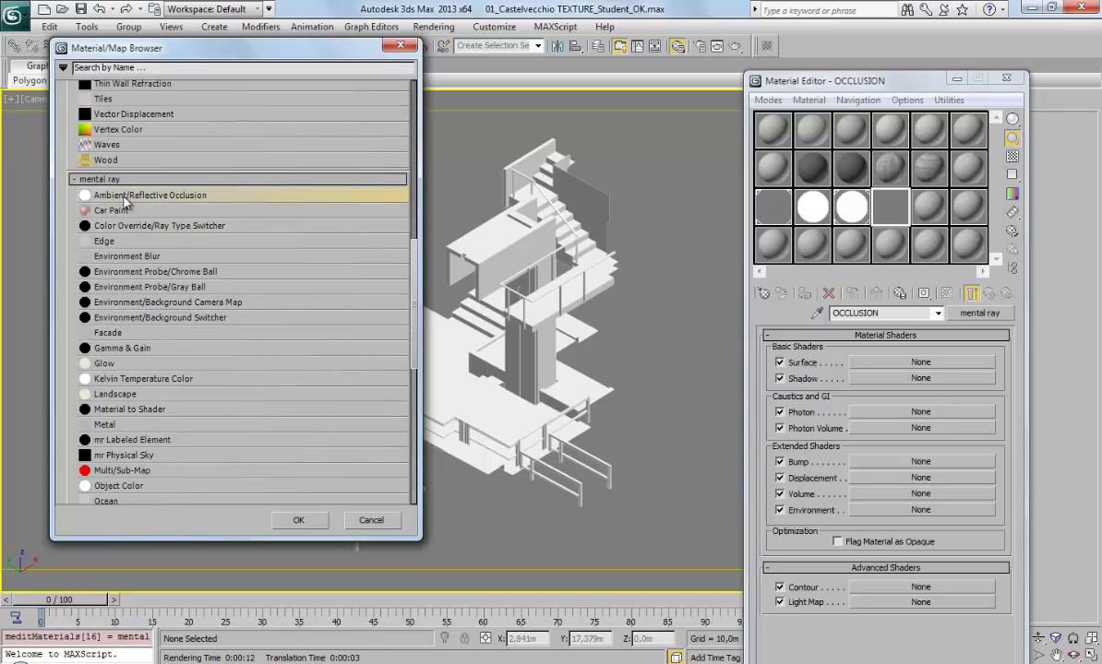
click(298, 519)
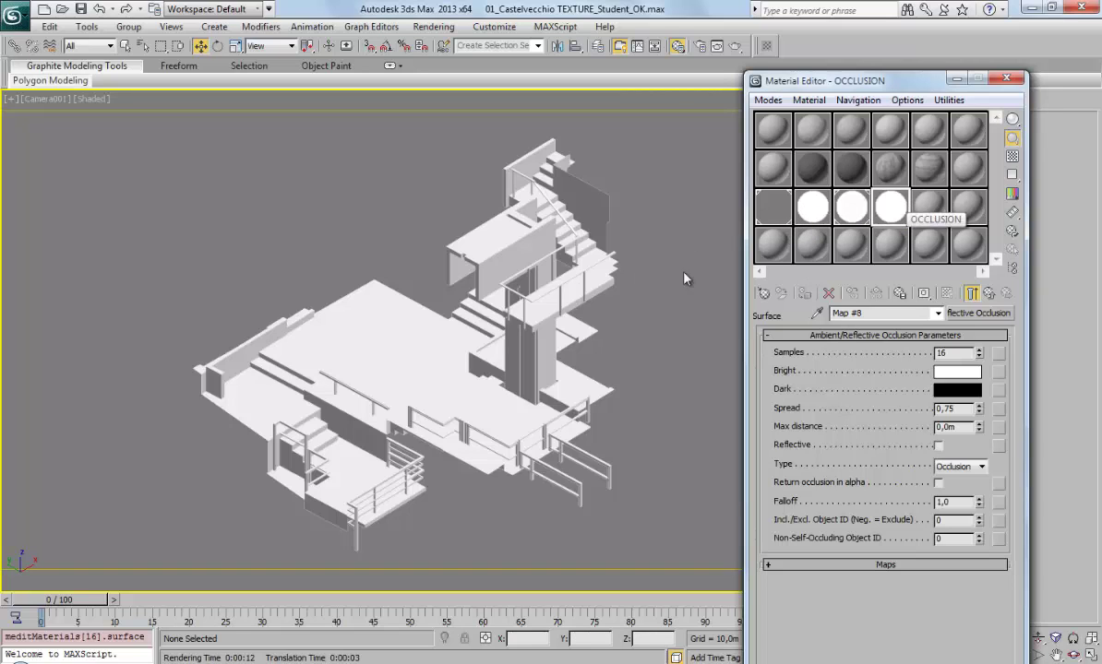
Step: Select all 14 scene objects and assign the OCCLUSION material to them
click(528, 253)
key(ctrl+a)
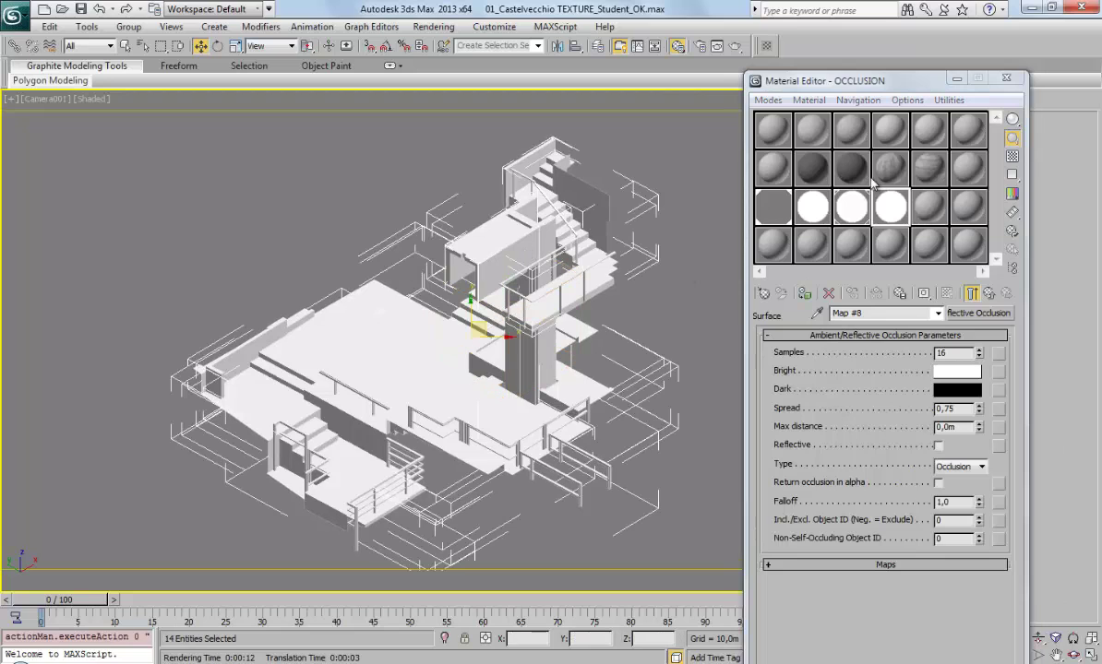
click(894, 211)
click(805, 292)
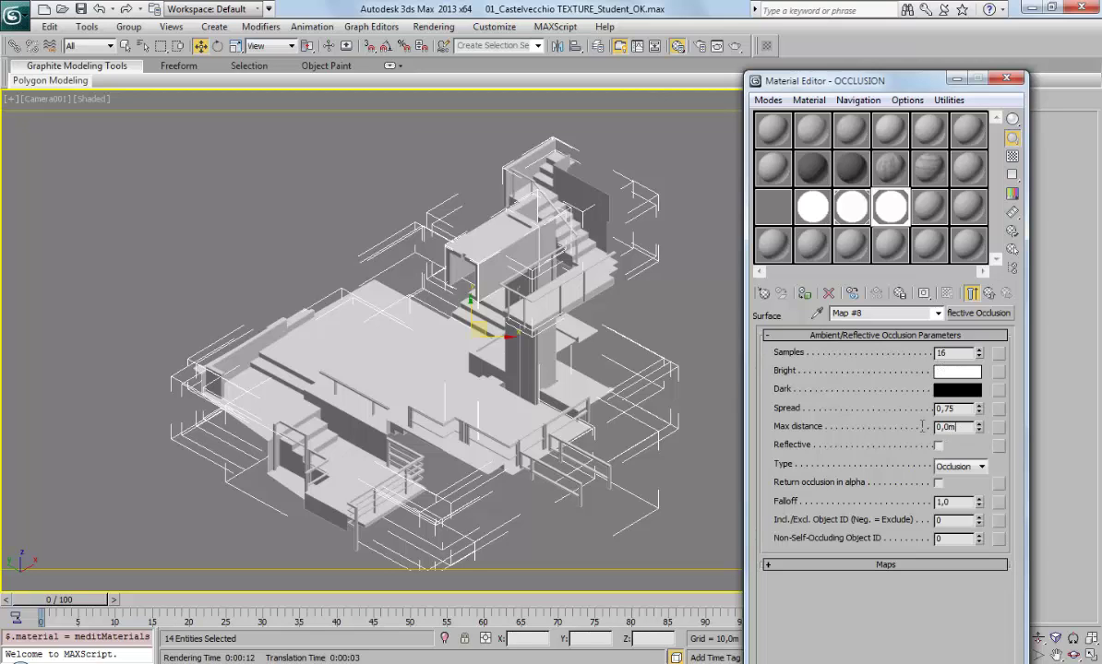
Step: Set occlusion max distance 10 m, spread 0,4, falloff 0,5 and 8 samples, then render Camera001
drag(922, 425, 843, 426)
text(10)
key(Return)
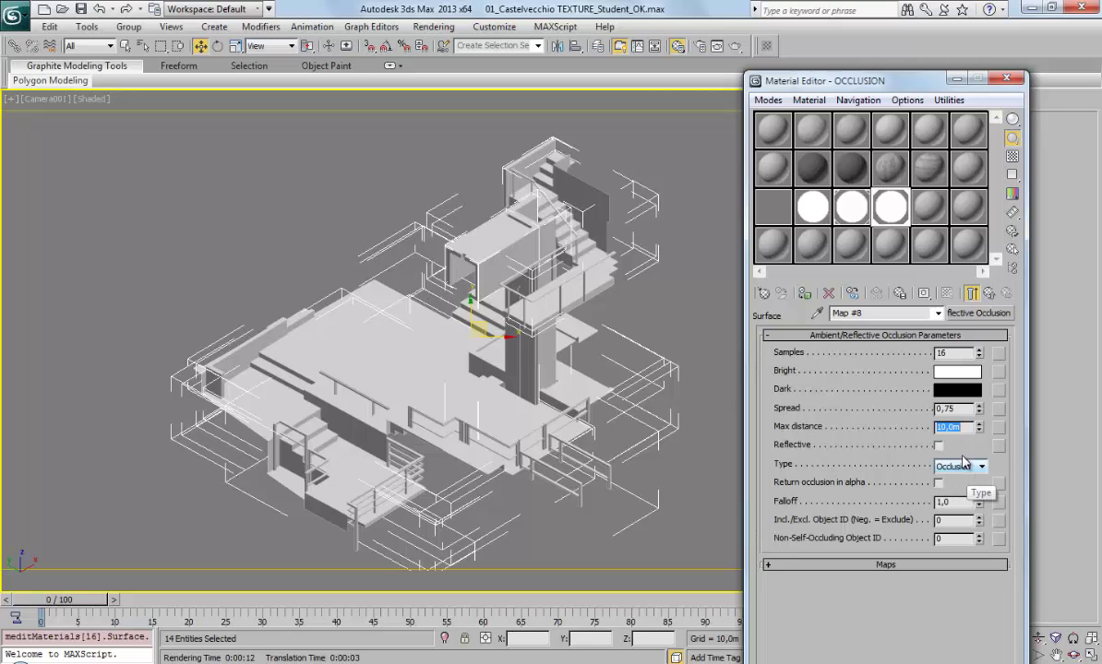
key(Tab)
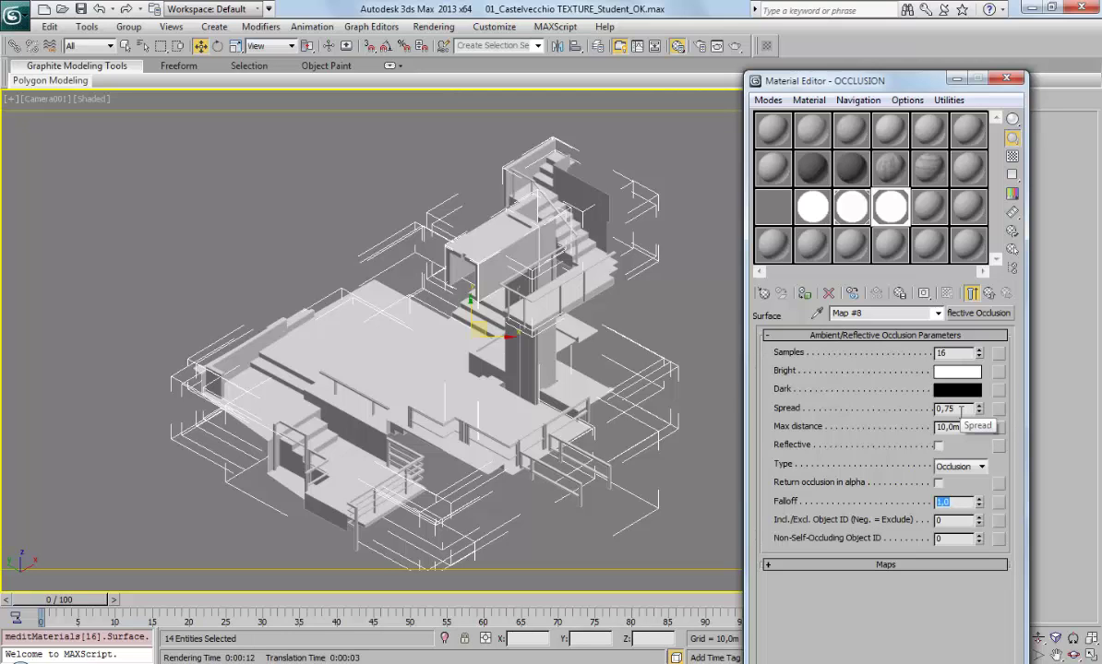
drag(960, 409, 938, 407)
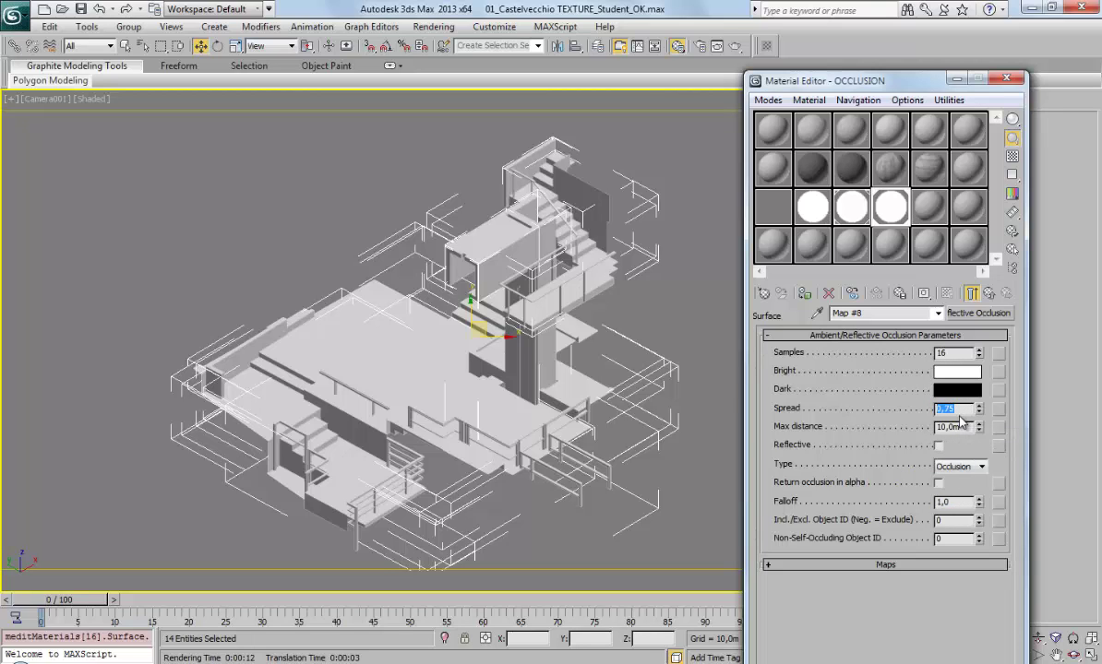
text(0)
key(Tab)
key(Tab)
key(Tab)
text(0,5)
double_click(957, 351)
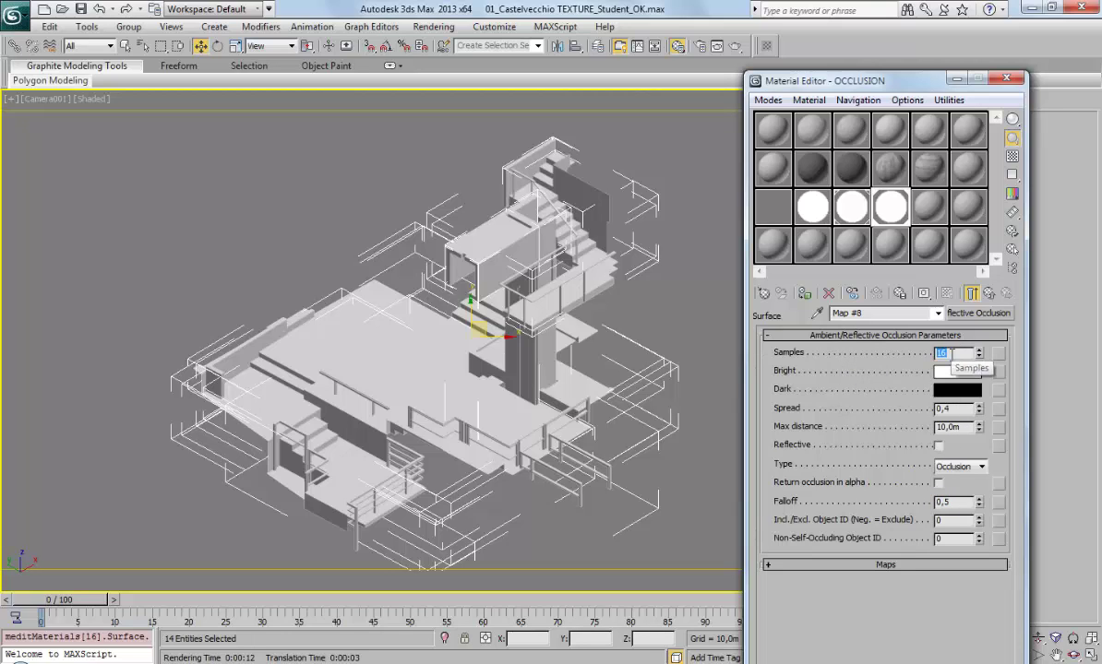
click(735, 46)
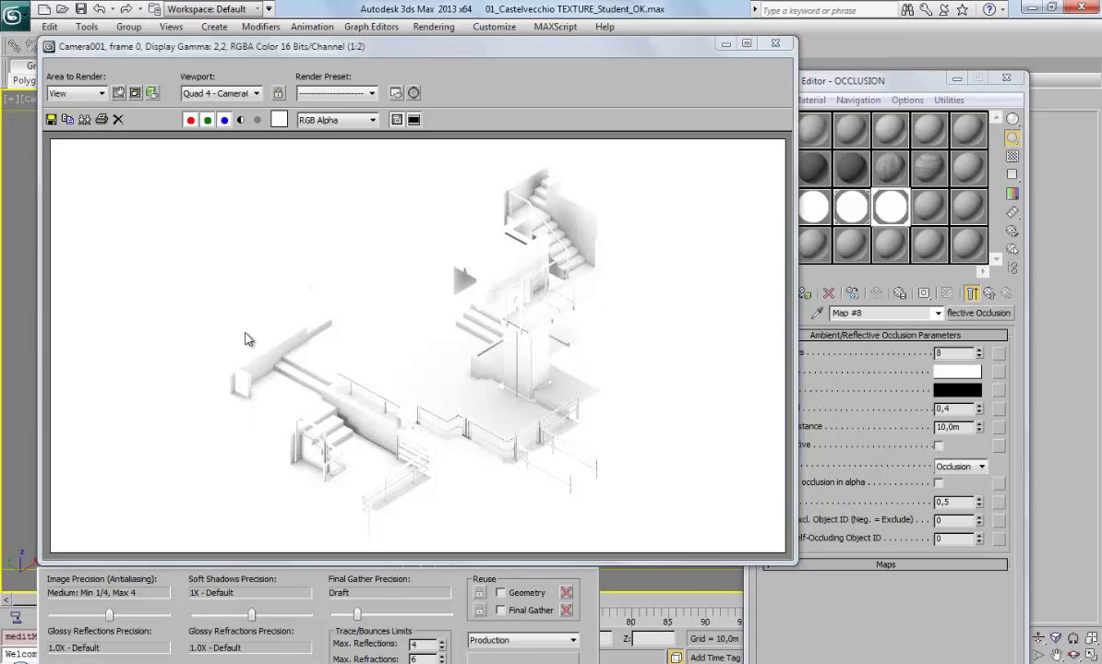
Step: Re-render the 8-sample occlusion pass with Shift+Q and zoom the frame buffer to check detail
key(shift+q)
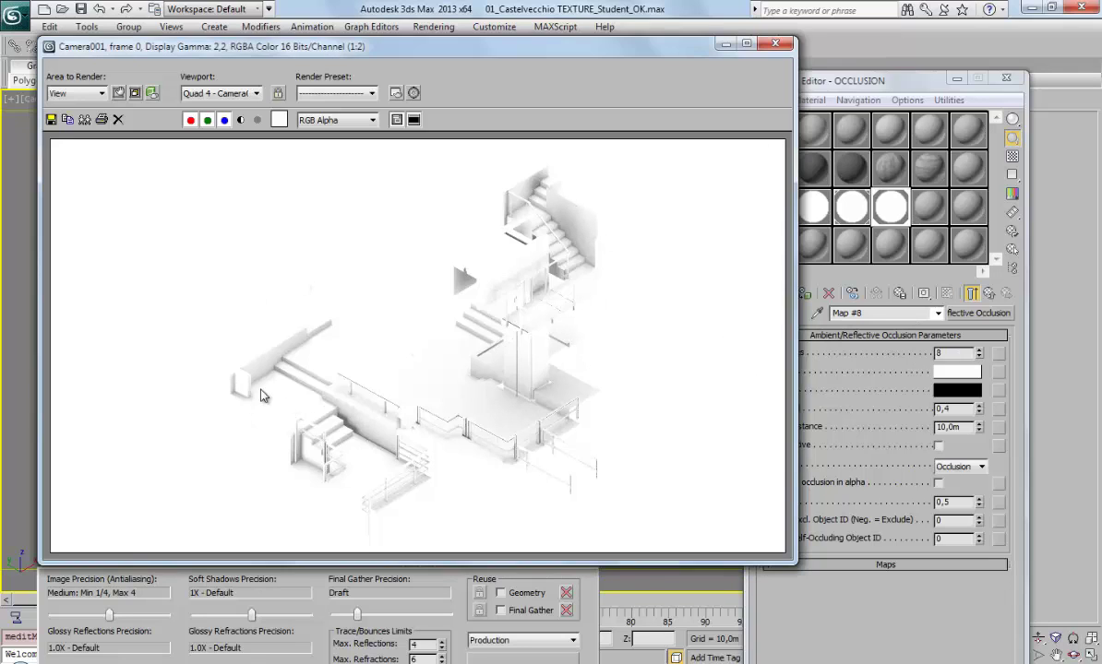
scroll(266, 373, up, 1)
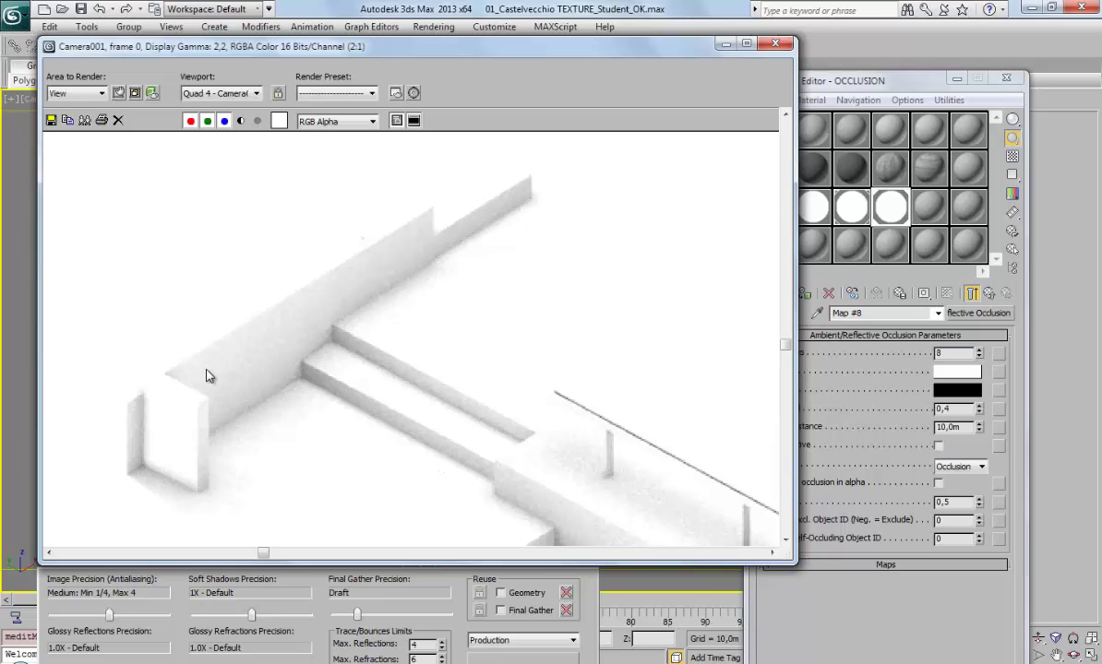
scroll(338, 404, down, 2)
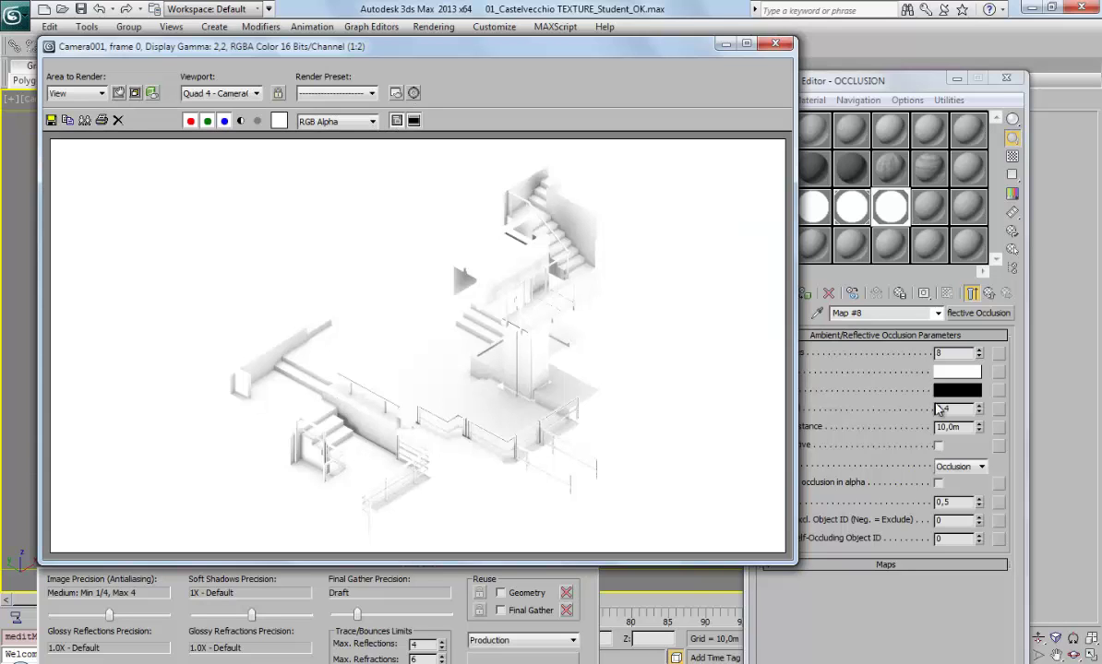
click(861, 324)
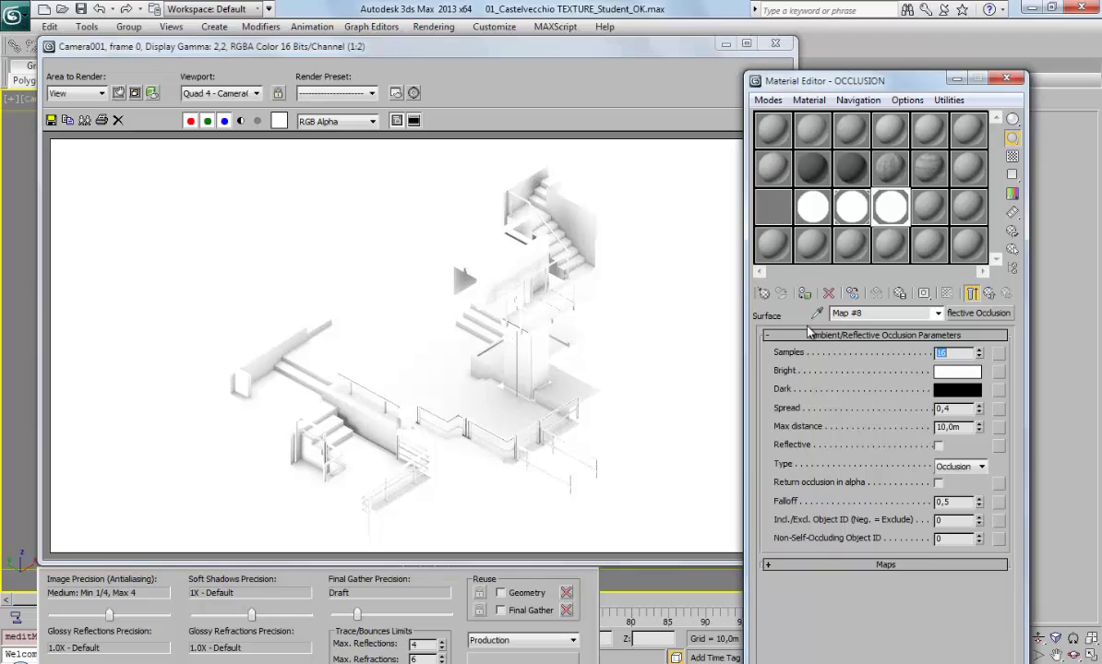
Step: Render the occlusion pass at 16 samples and zoom the frame buffer to inspect the smoother result
mouse_move(615, 56)
mouse_down()
mouse_move(544, 76)
mouse_move(653, 49)
mouse_up()
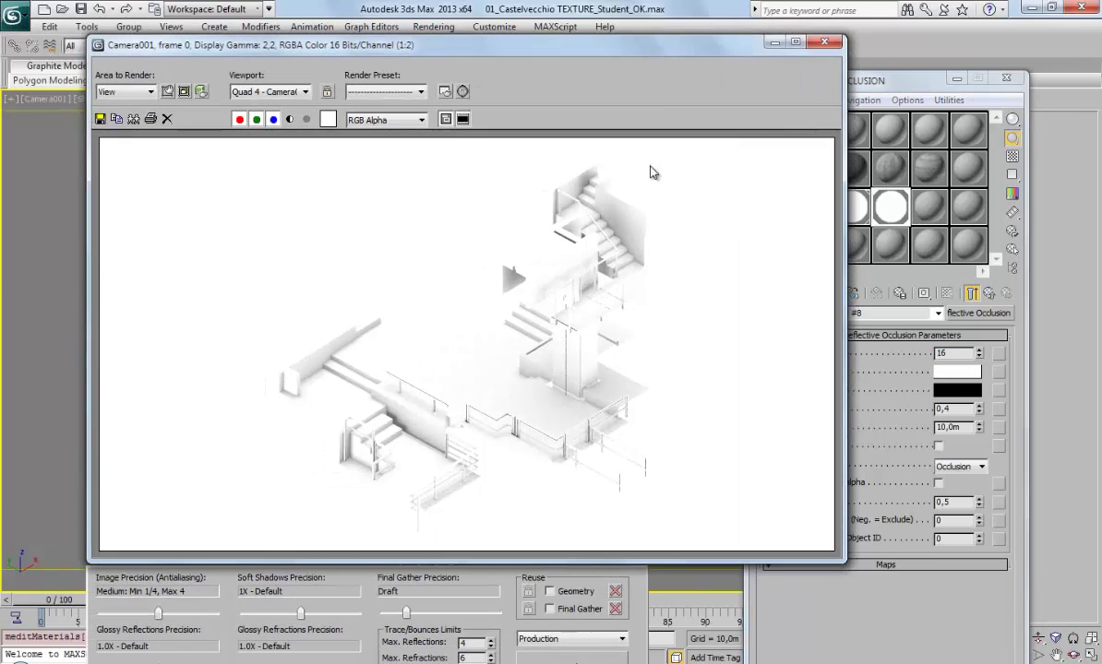
click(551, 659)
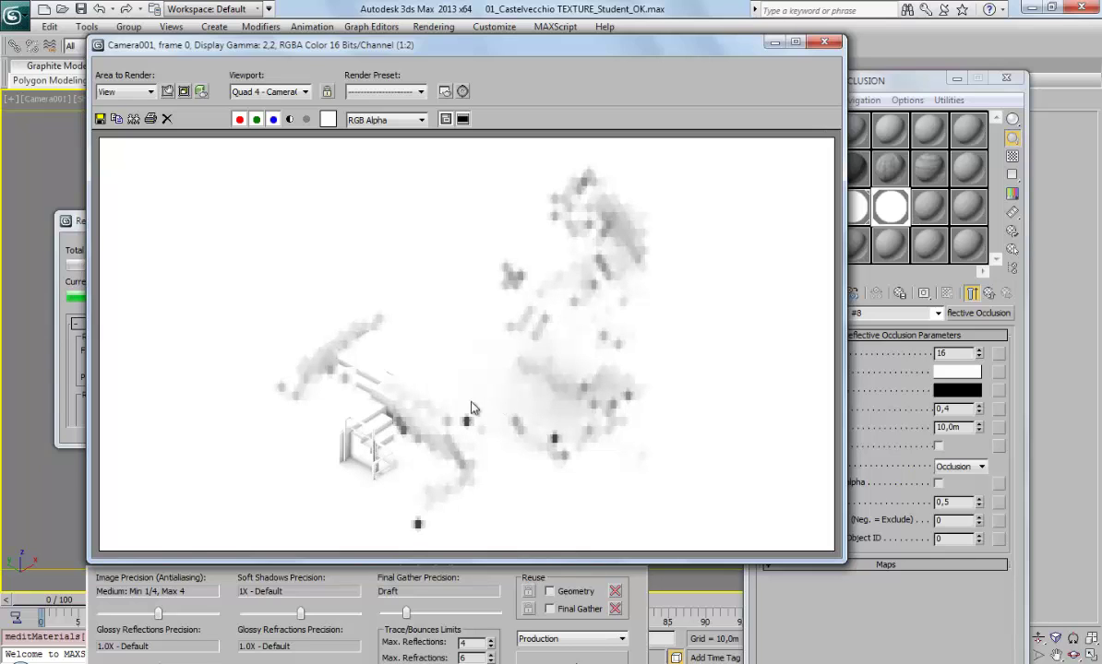
scroll(369, 475, up, 2)
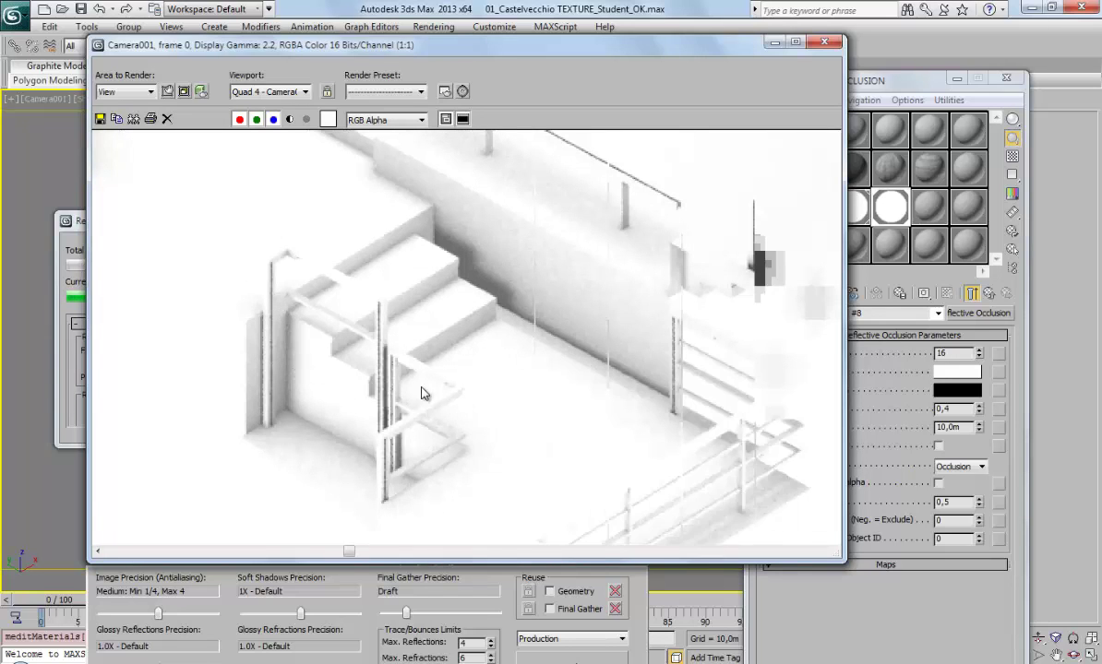
scroll(423, 394, down, 2)
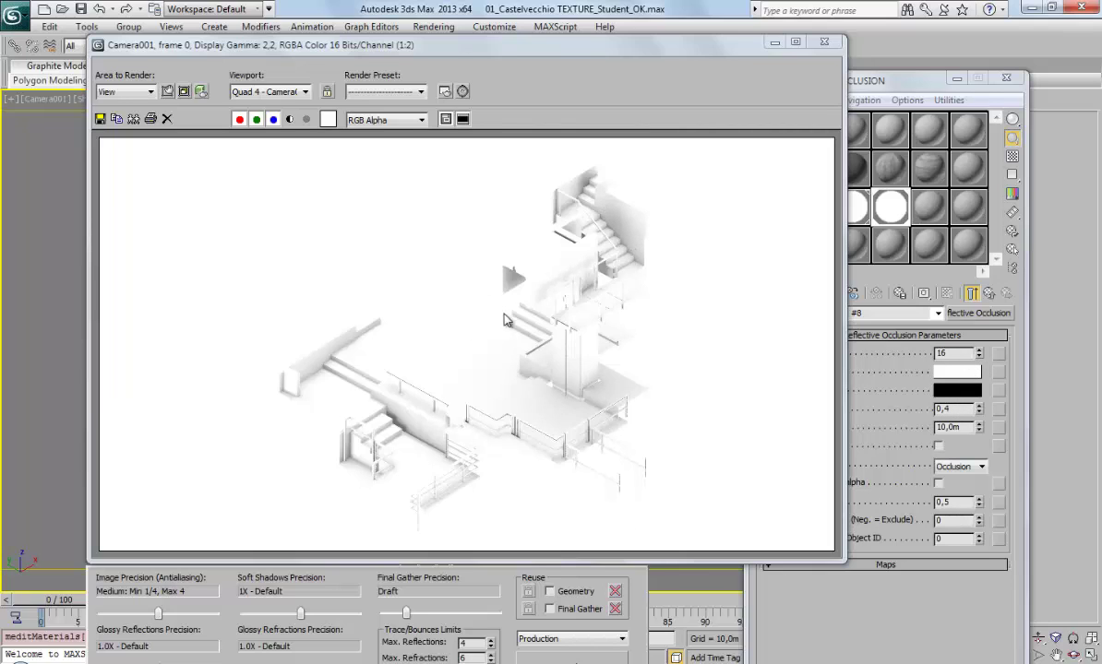
Step: Save the render as OCCLUSION.tif with default TIF options, close the frame window, and check the RENDER folder
click(101, 119)
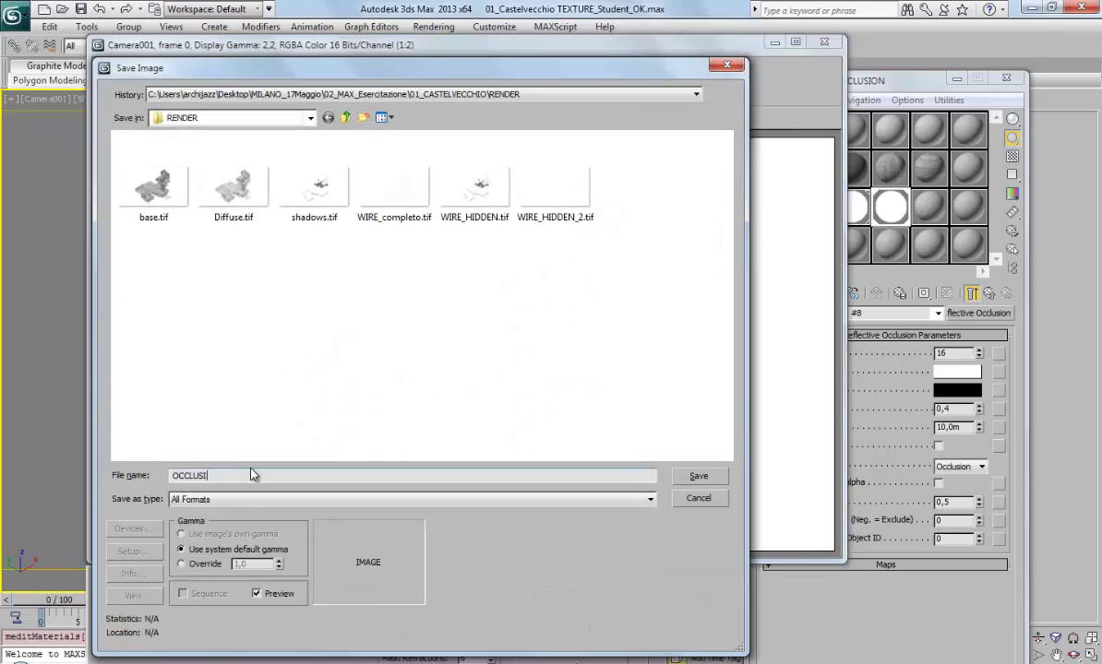
click(394, 503)
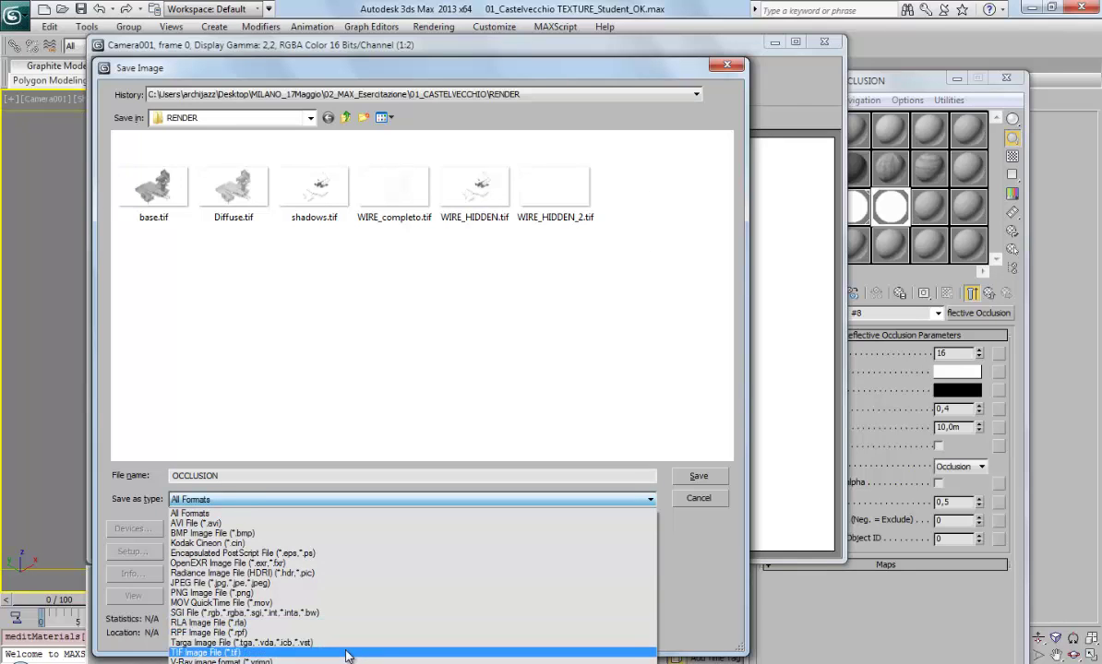
click(354, 652)
click(696, 476)
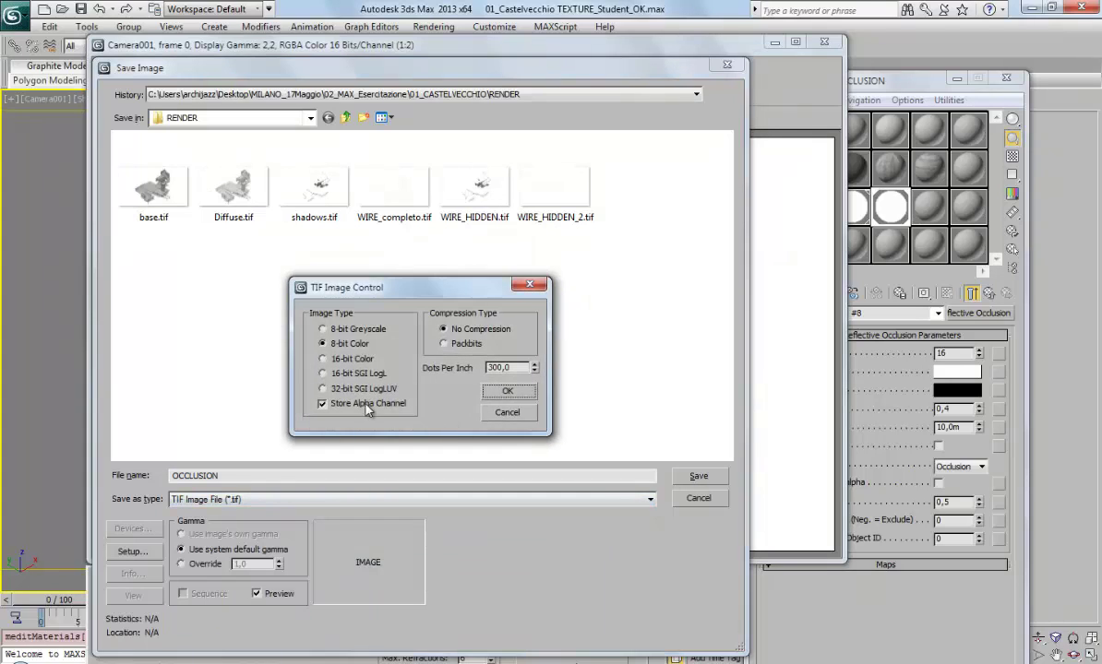
click(508, 391)
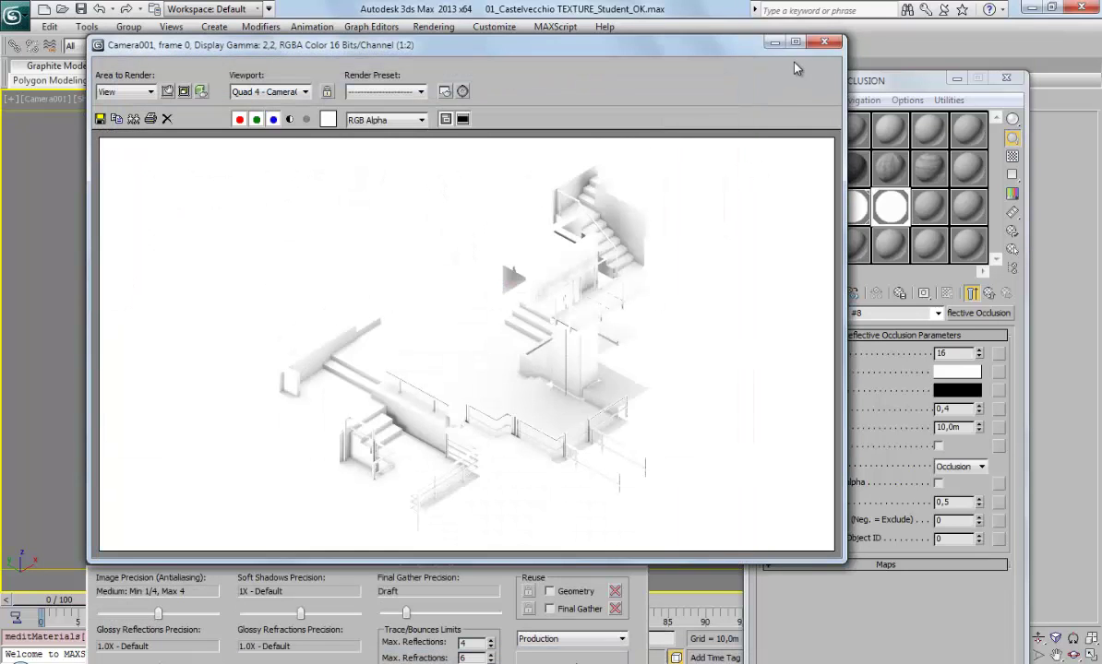
click(822, 43)
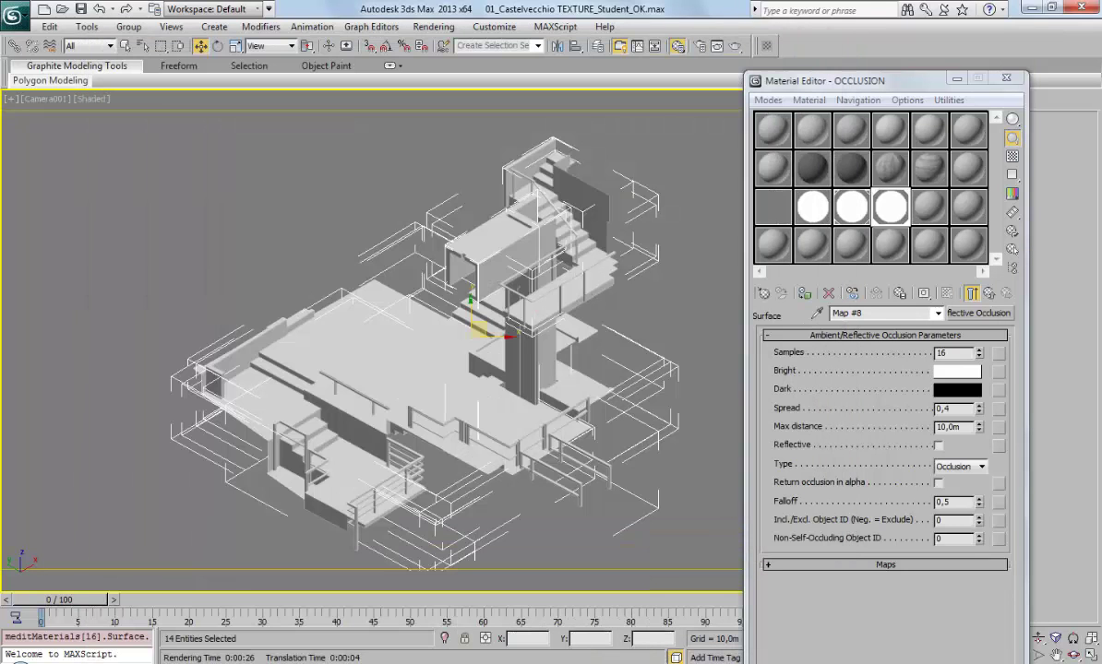
key(alt+Tab)
Step: Drag OCCLUSION.tif from Explorer into Photoshop to open it as a new document
click(686, 391)
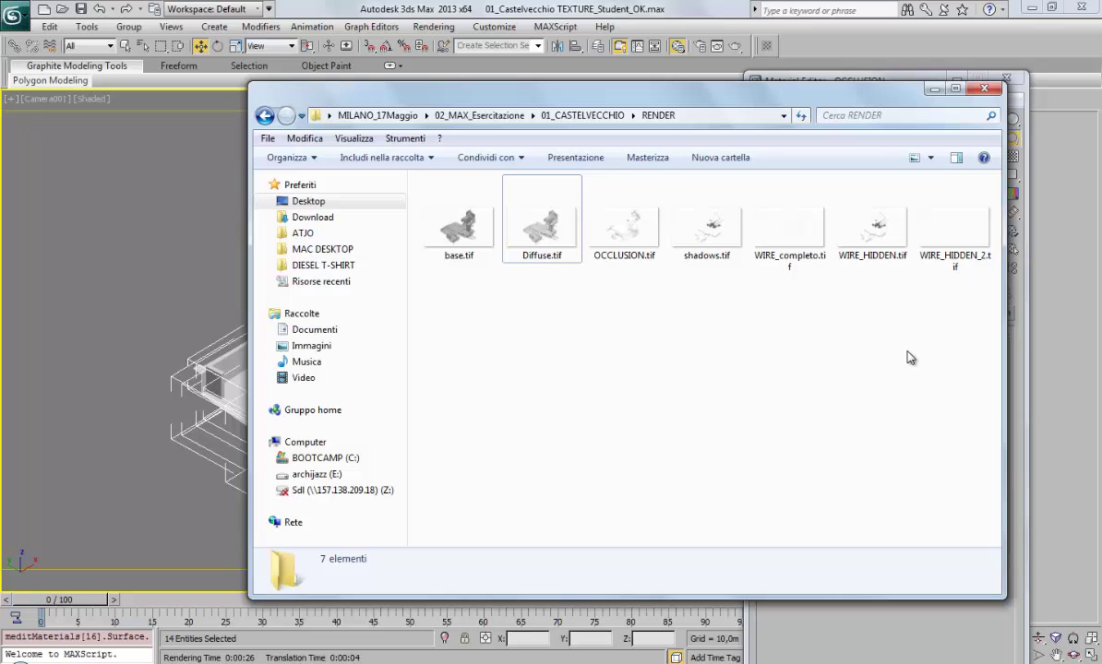
mouse_move(616, 247)
mouse_down()
mouse_move(180, 649)
mouse_move(630, 47)
mouse_move(717, 43)
mouse_move(718, 118)
mouse_up()
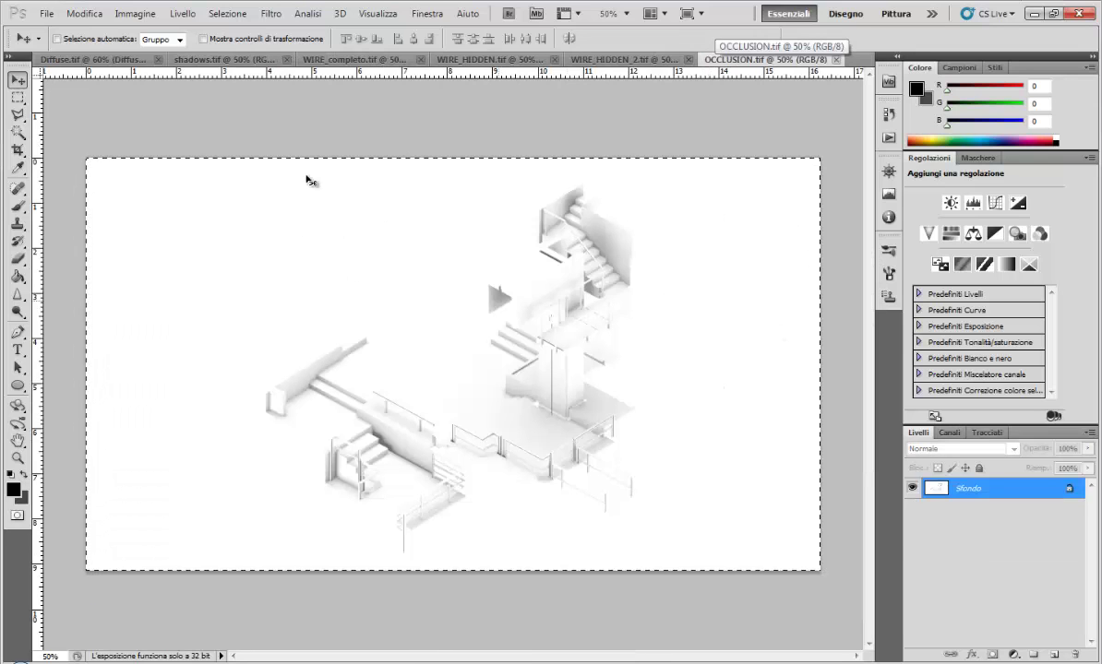
Step: Paste the occlusion render into Diffuse.tif as Livello 1 and set it to Moltiplica
key(ctrl+Tab)
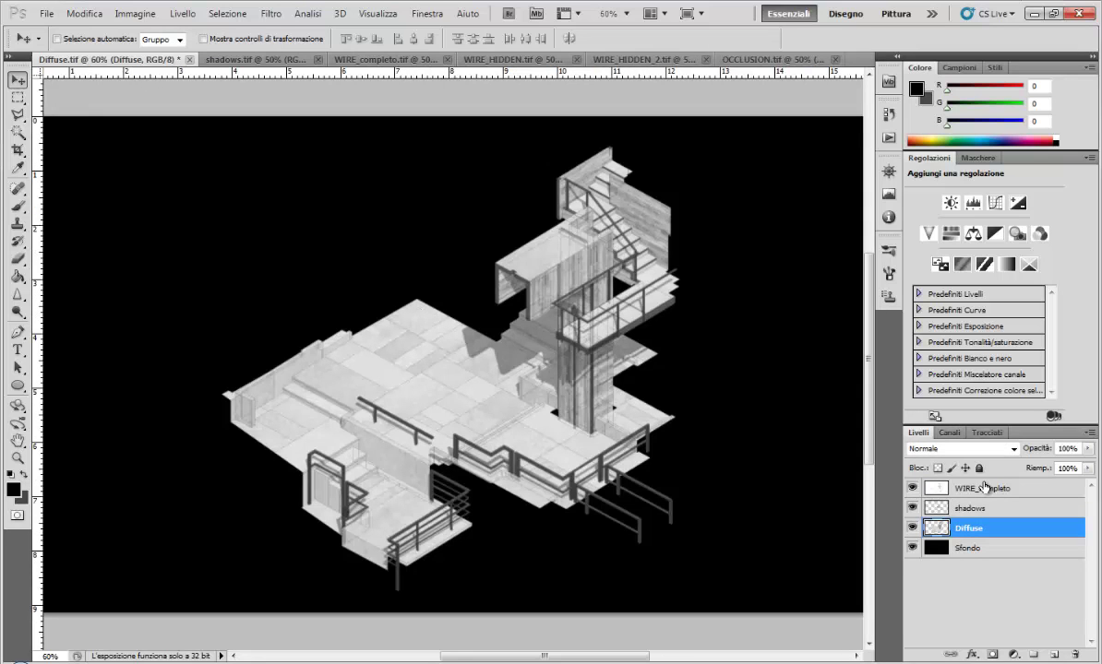
click(978, 488)
key(ctrl+v)
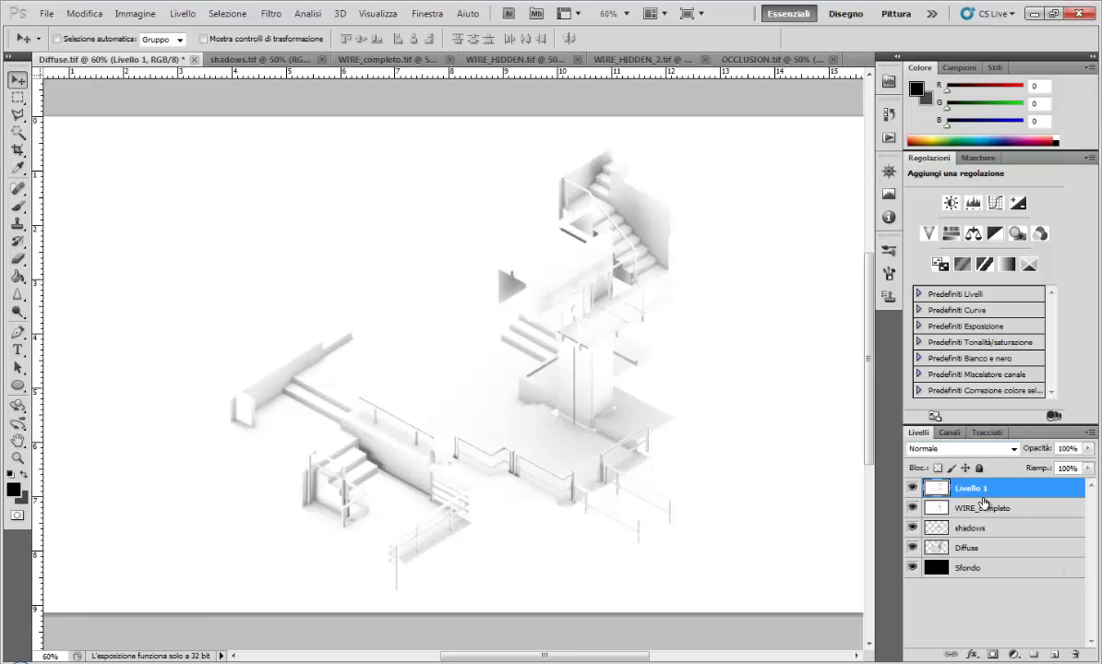
click(995, 451)
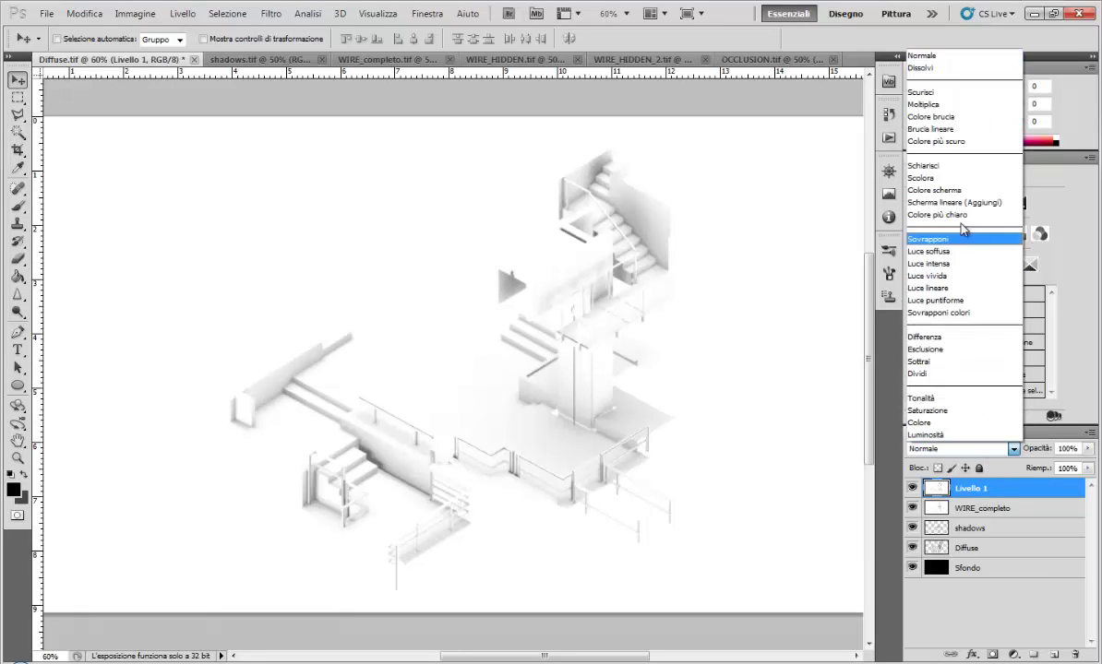
click(947, 108)
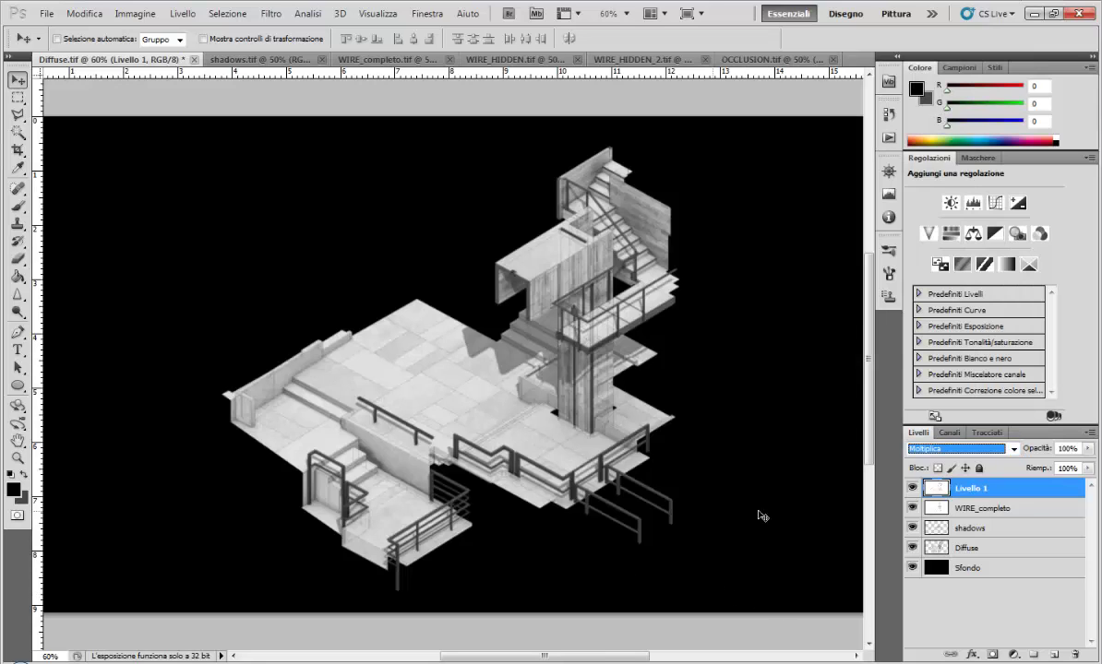
Step: Compare Livello 1 on and off, adjust its opacity, then duplicate it as Livello 1 copia
click(912, 490)
click(912, 489)
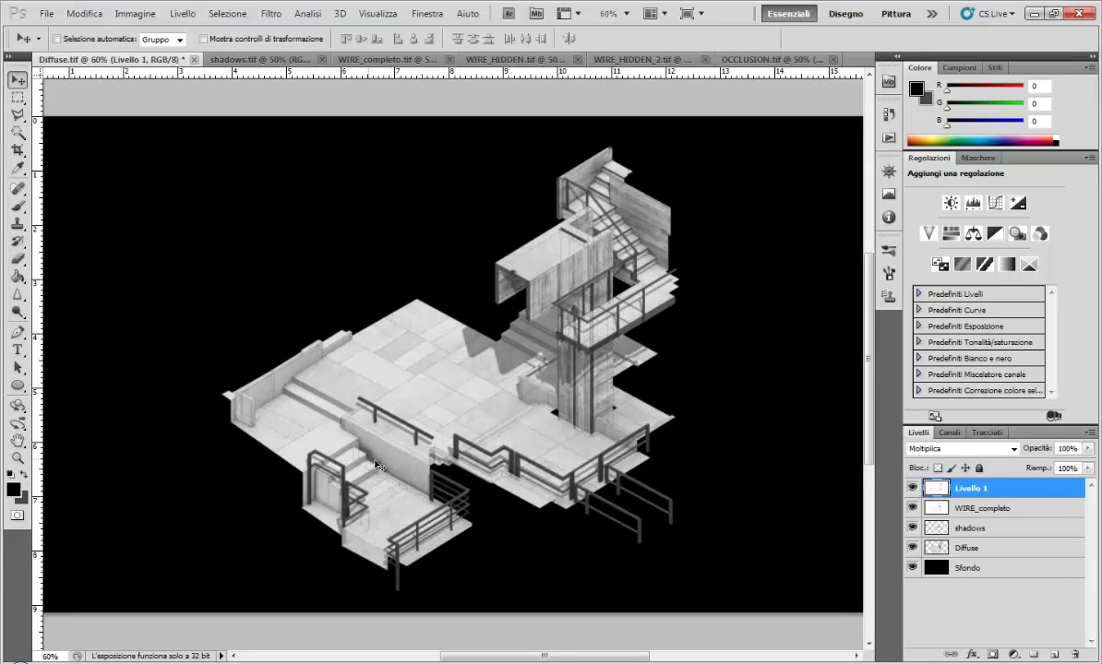
click(912, 490)
click(912, 489)
click(912, 489)
click(912, 489)
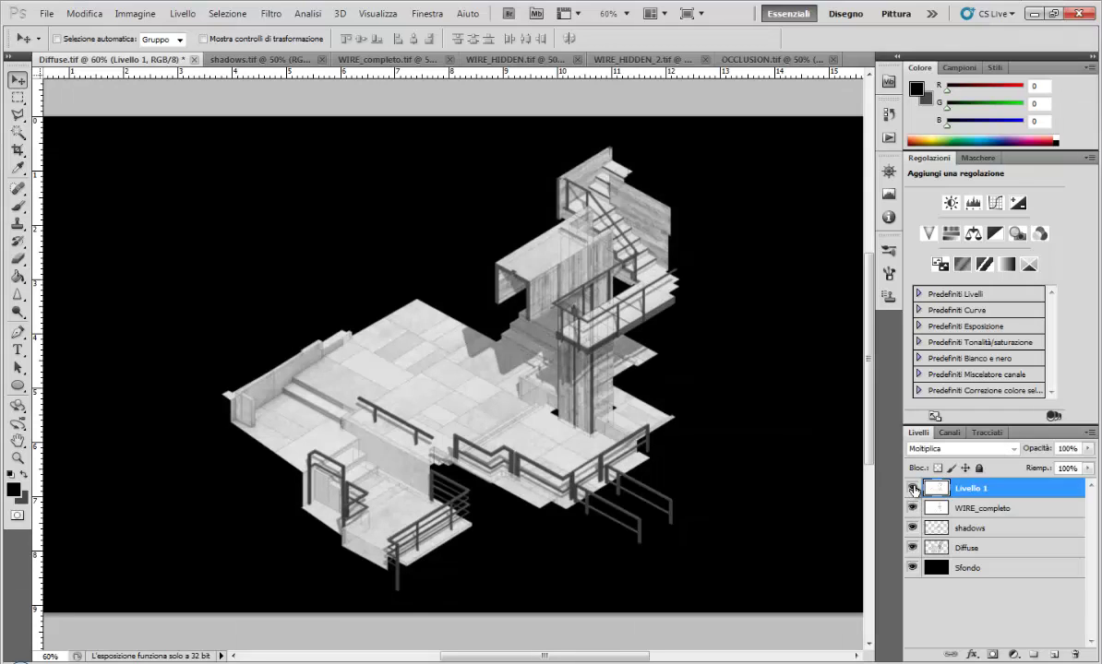
click(912, 489)
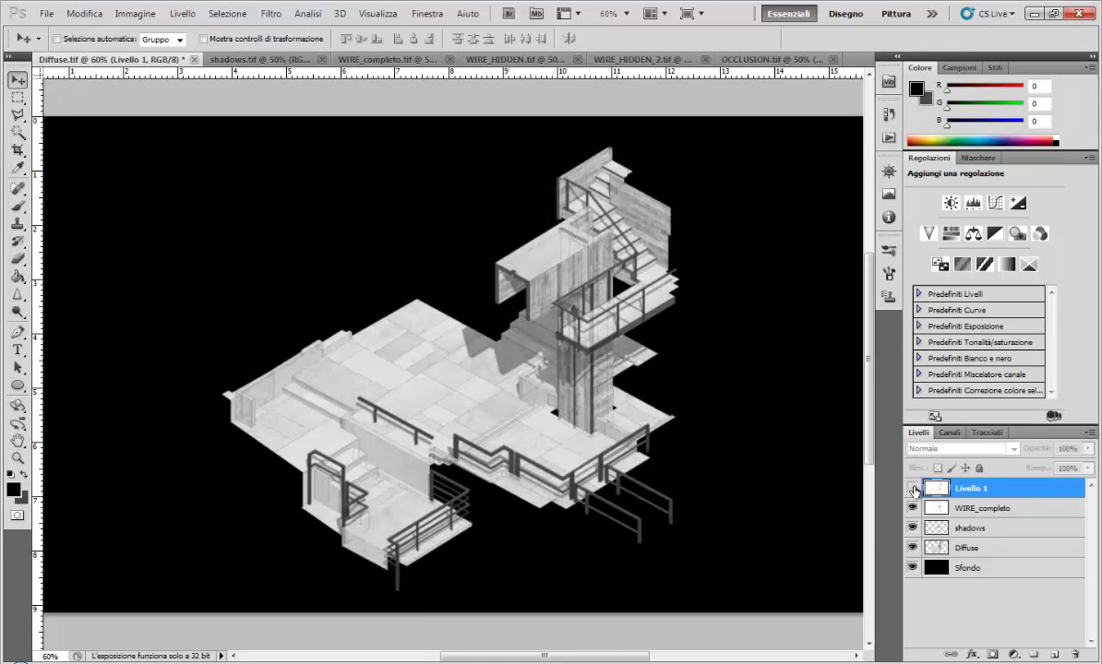
click(912, 489)
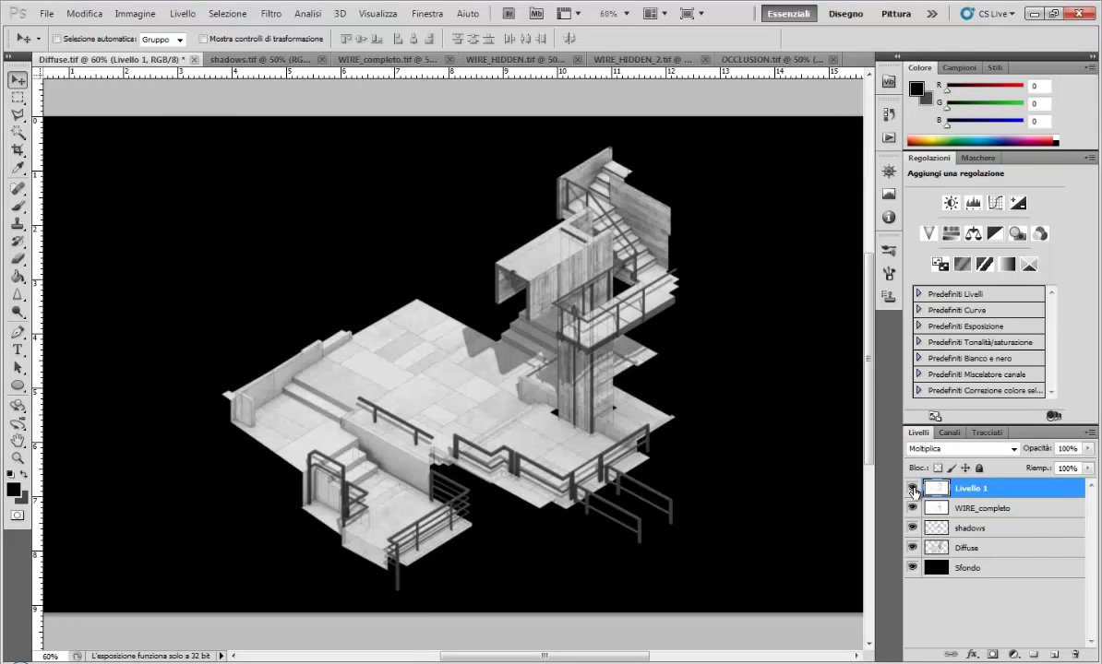
click(911, 489)
click(912, 489)
mouse_move(1088, 447)
mouse_down()
mouse_move(1058, 469)
mouse_move(1089, 465)
mouse_up()
drag(977, 494, 1052, 655)
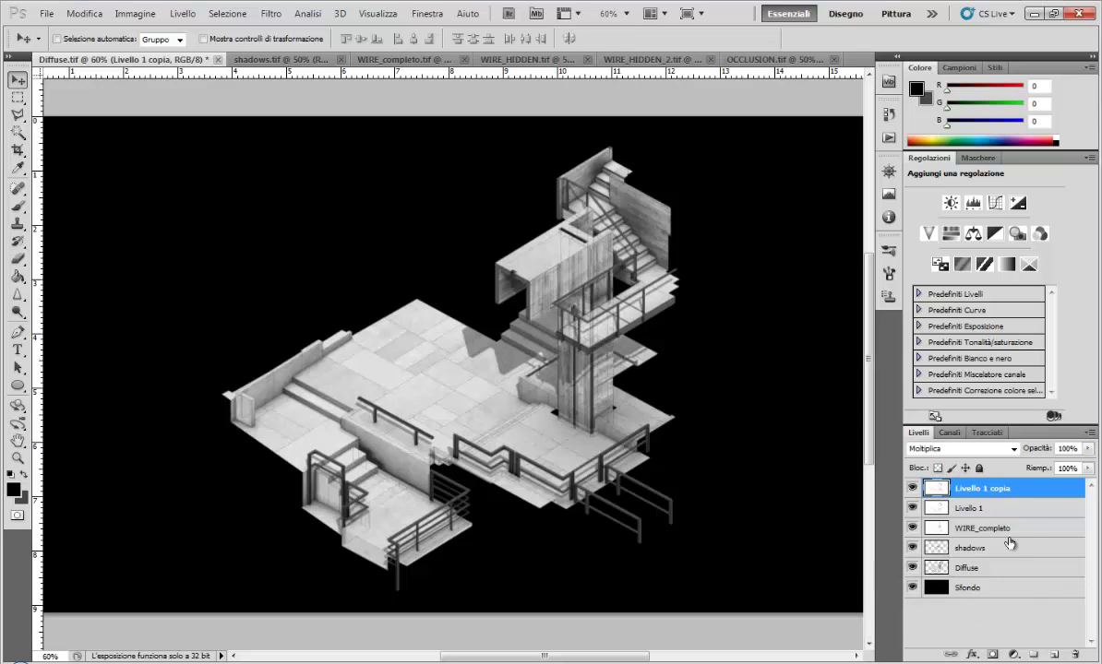
Step: Duplicate all layers and merge the copies into one layer with Unisci livelli
shift+click(1006, 595)
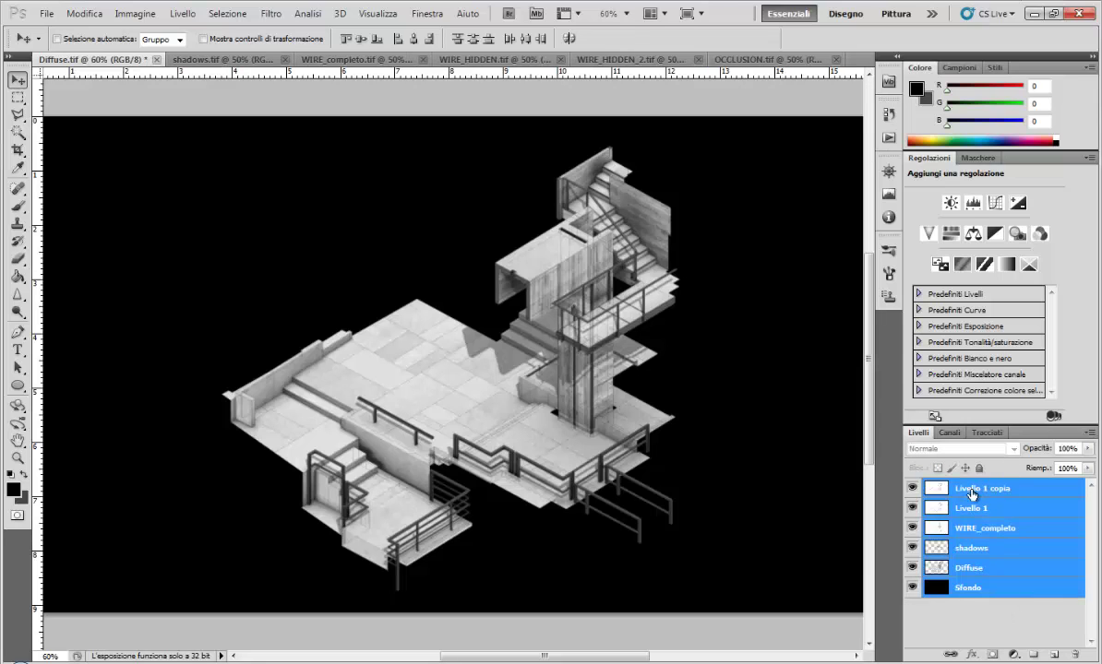
drag(978, 492, 1054, 654)
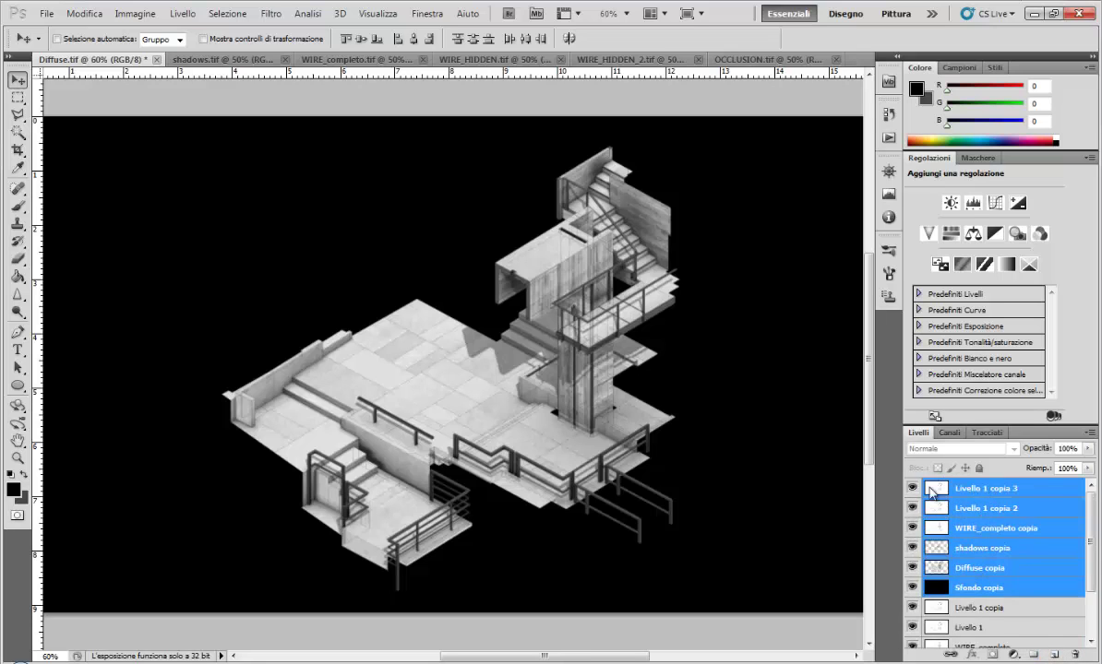
right_click(917, 487)
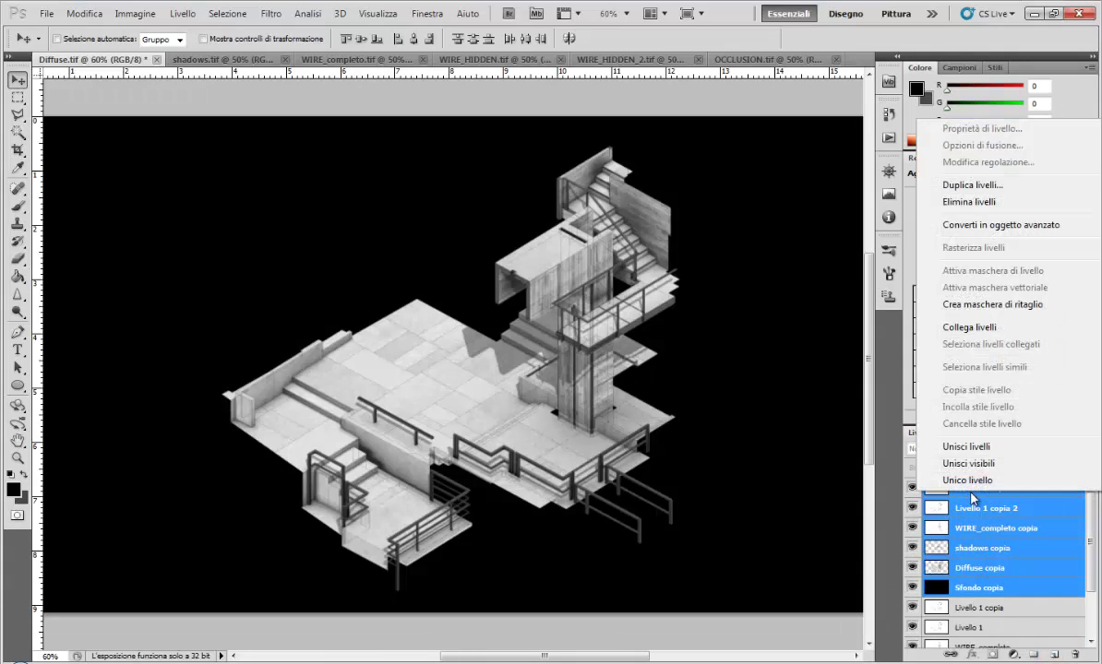
click(982, 446)
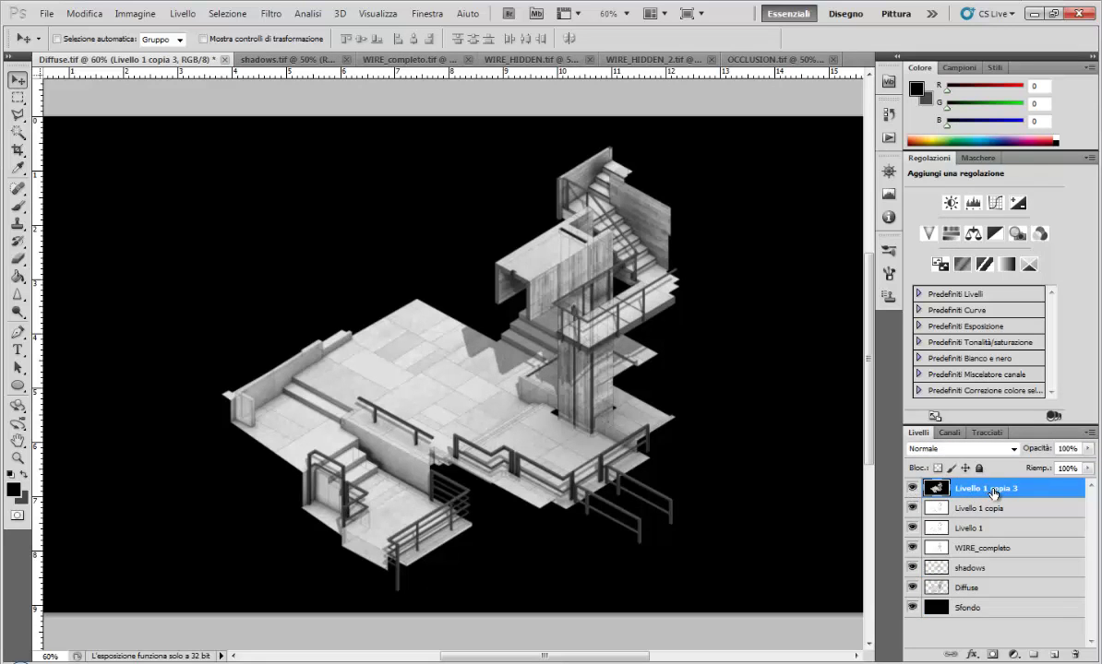
Step: Hide every layer except the merged Livello 1 copia 3 and check it
alt+click(911, 488)
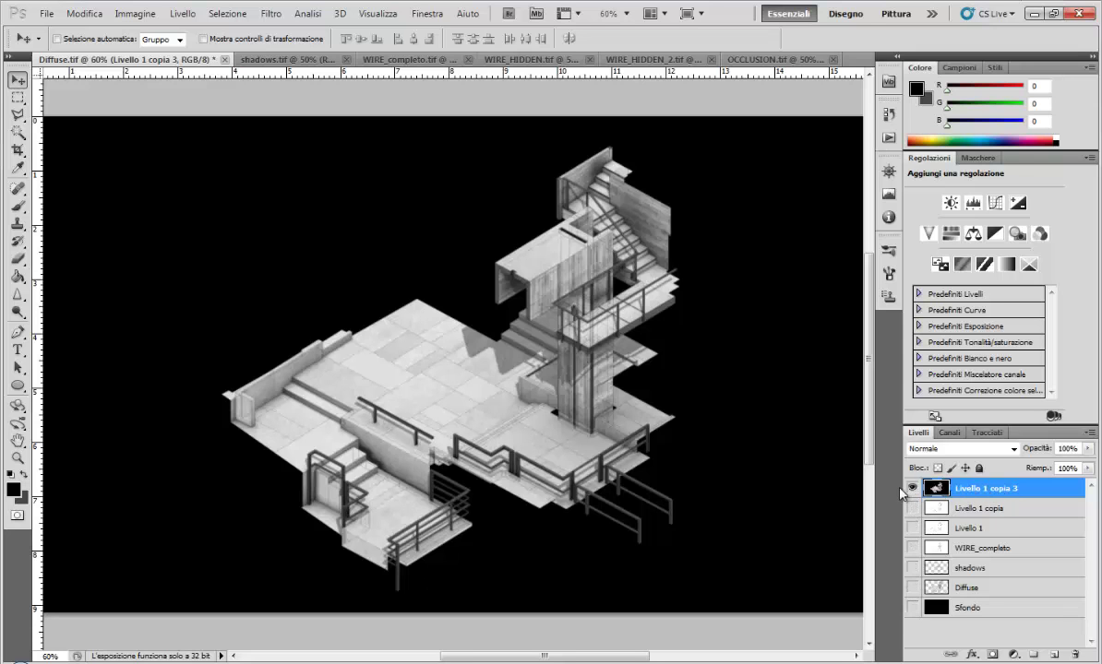
click(912, 488)
click(912, 488)
Step: Apply Curve to Livello 1 copia 3: raise the black point, add midtone and highlight points
click(140, 14)
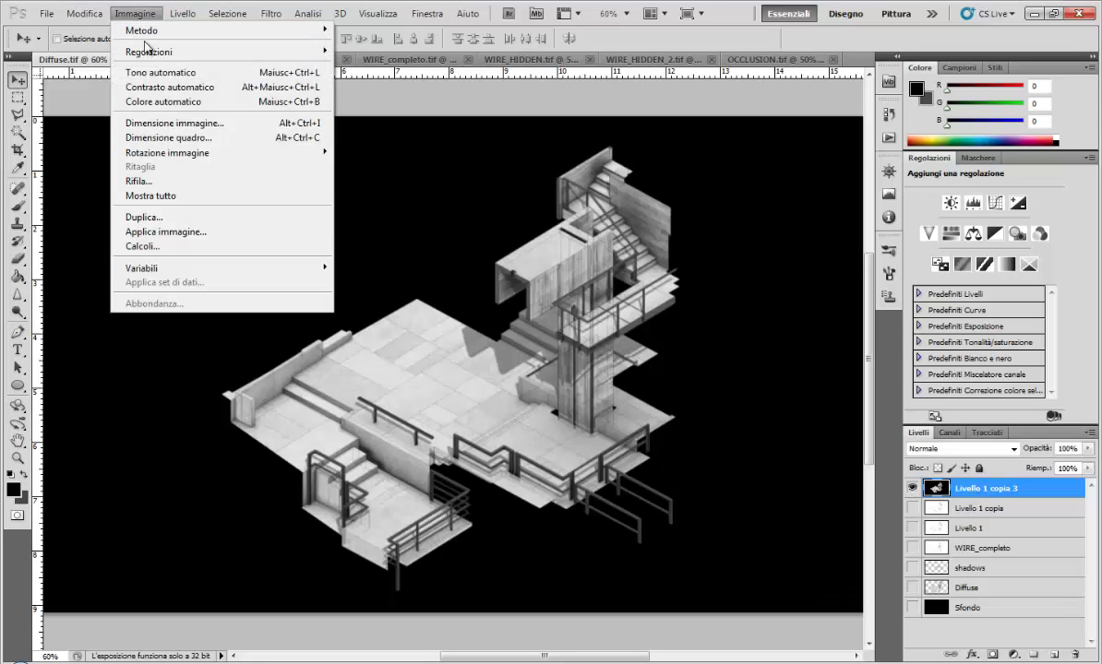
mouse_move(148, 52)
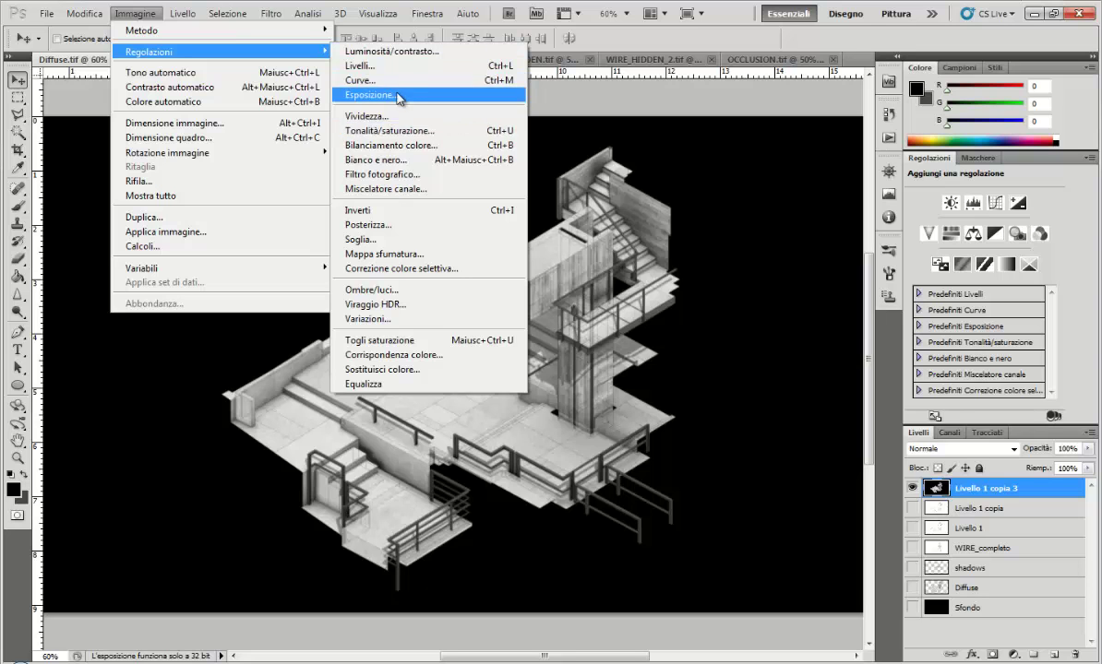
click(372, 81)
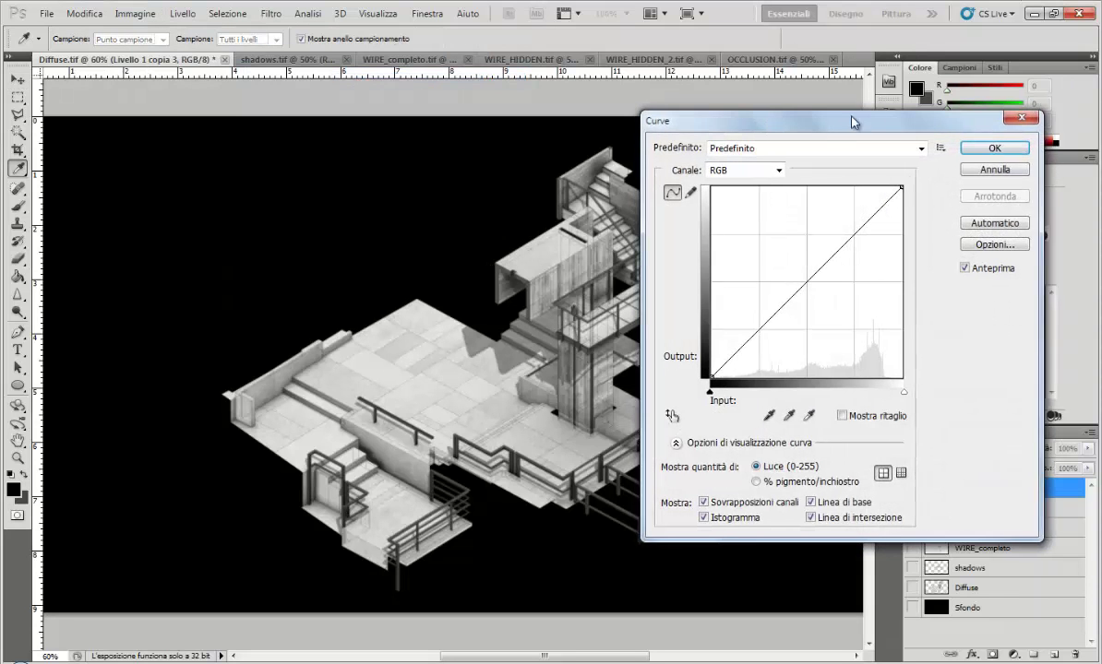
drag(854, 123, 961, 113)
drag(816, 382, 834, 381)
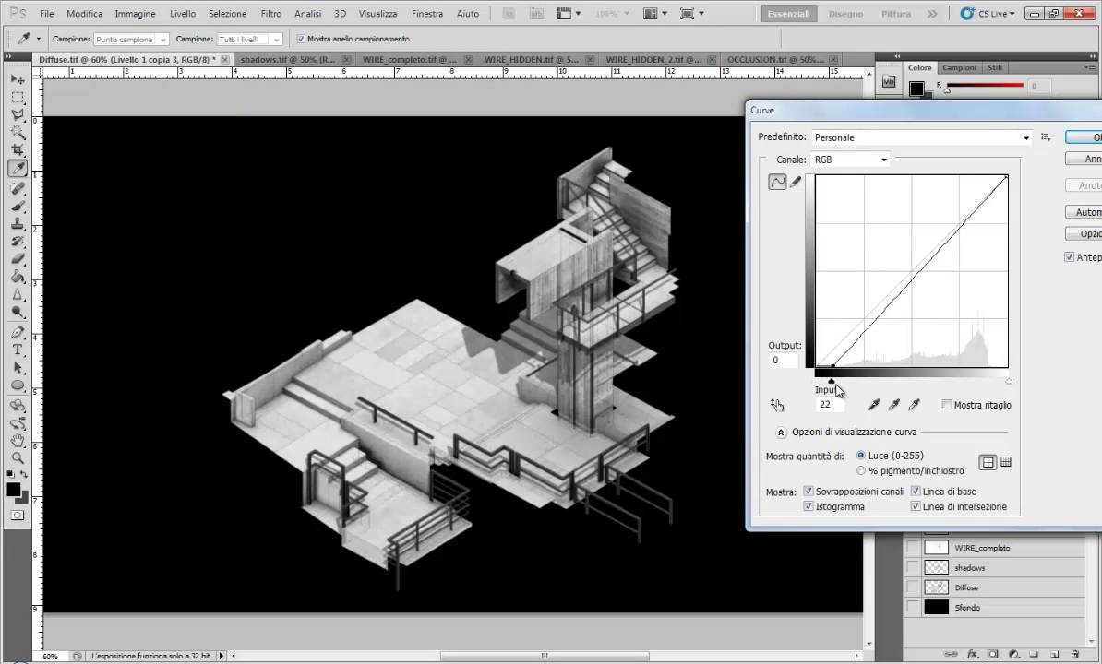
drag(891, 296, 888, 291)
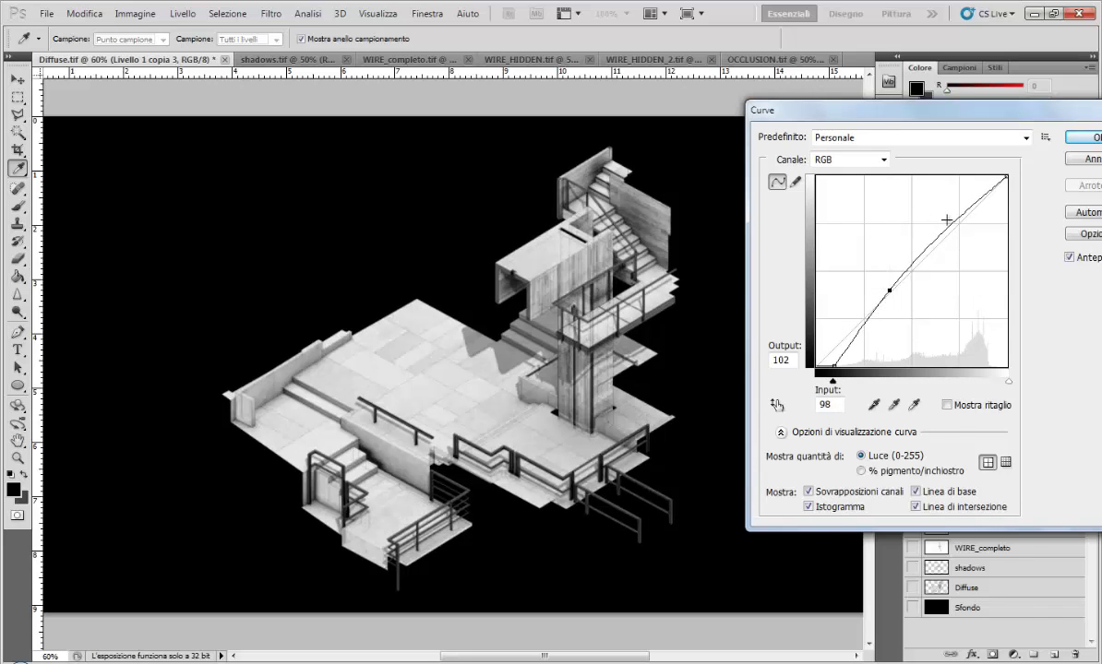
drag(946, 221, 944, 238)
drag(797, 114, 579, 95)
click(892, 123)
key(v)
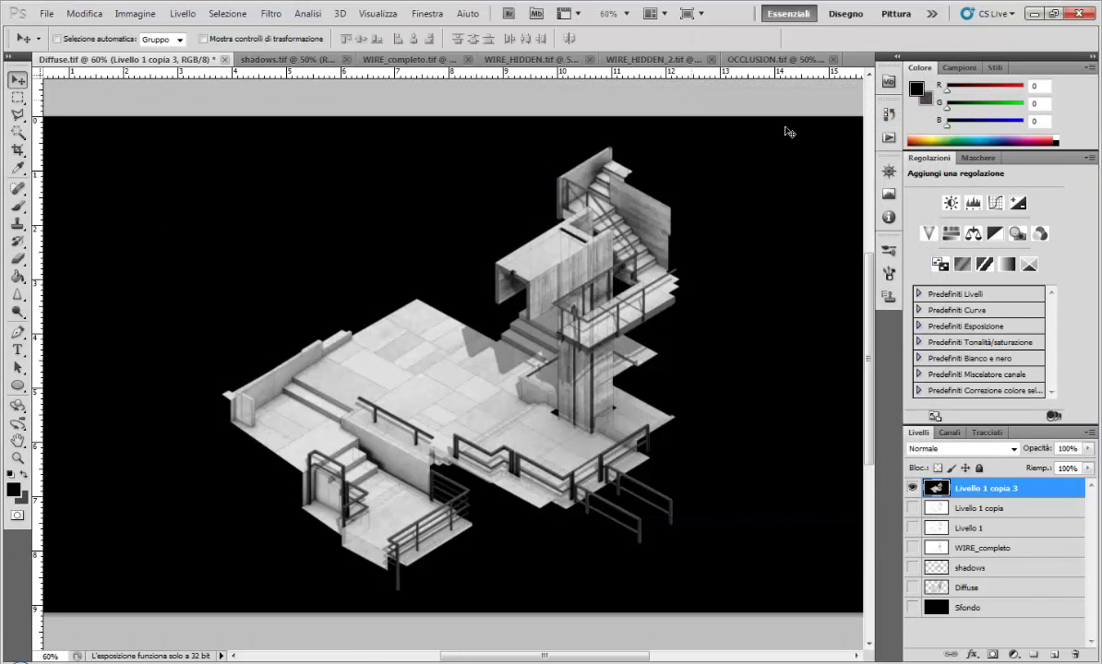
Step: Hide the merged copy, show the original layers again, and set the foreground colour to white
click(912, 488)
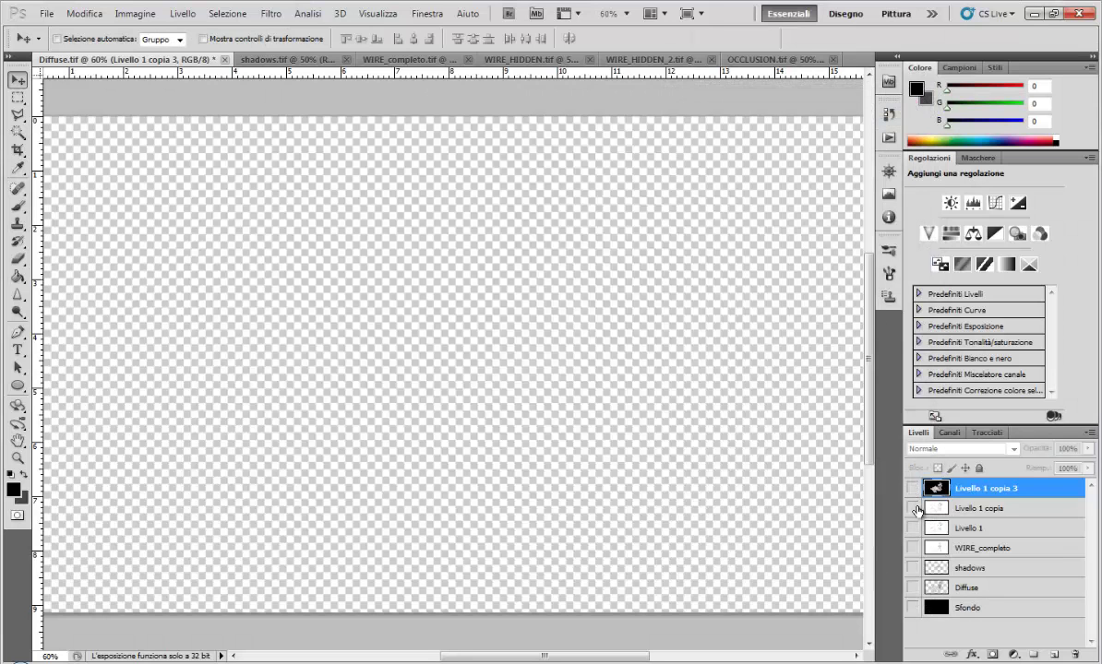
drag(912, 508, 911, 607)
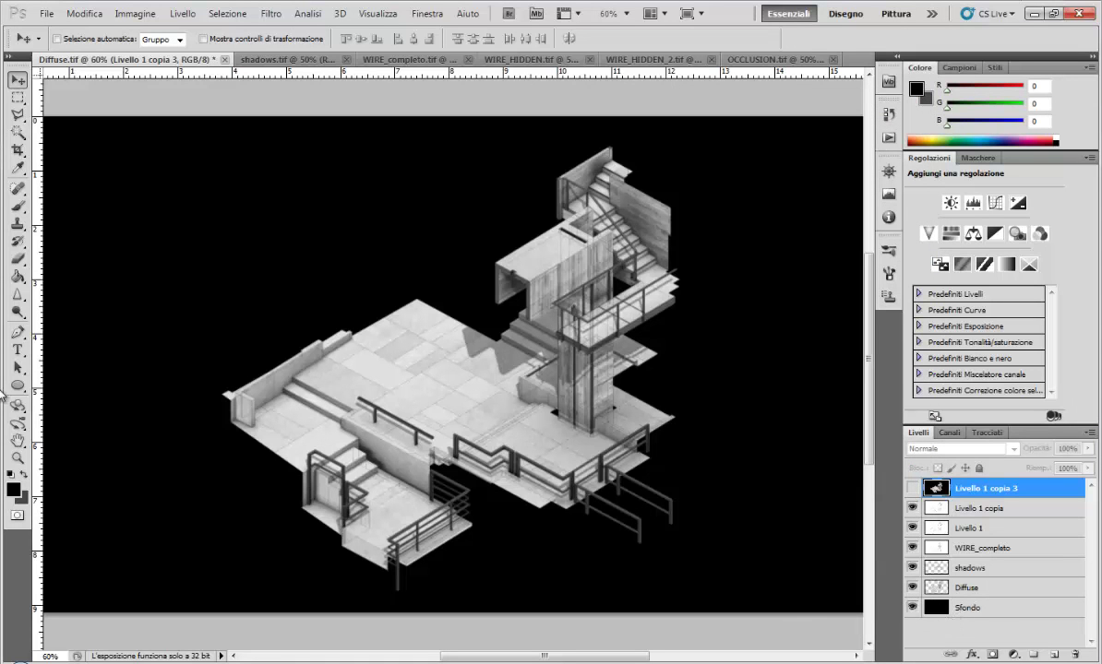
key(i)
click(13, 489)
click(632, 171)
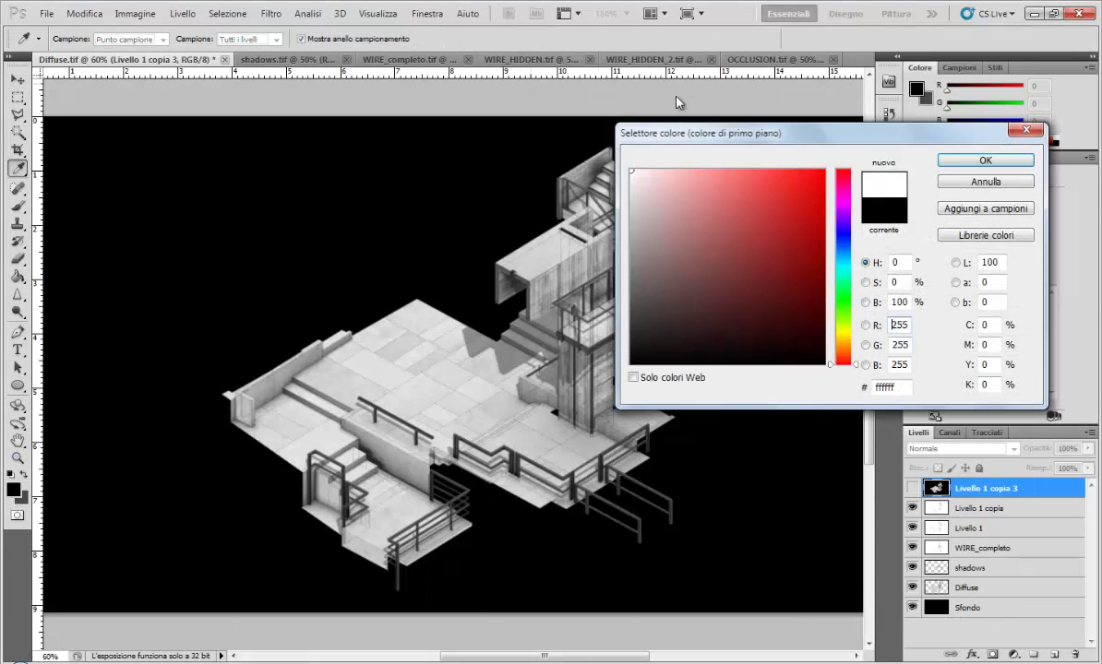
click(984, 161)
key(v)
Step: Delete the merged copy layer and fill the Sfondo background with white
key(alt+BackSpace)
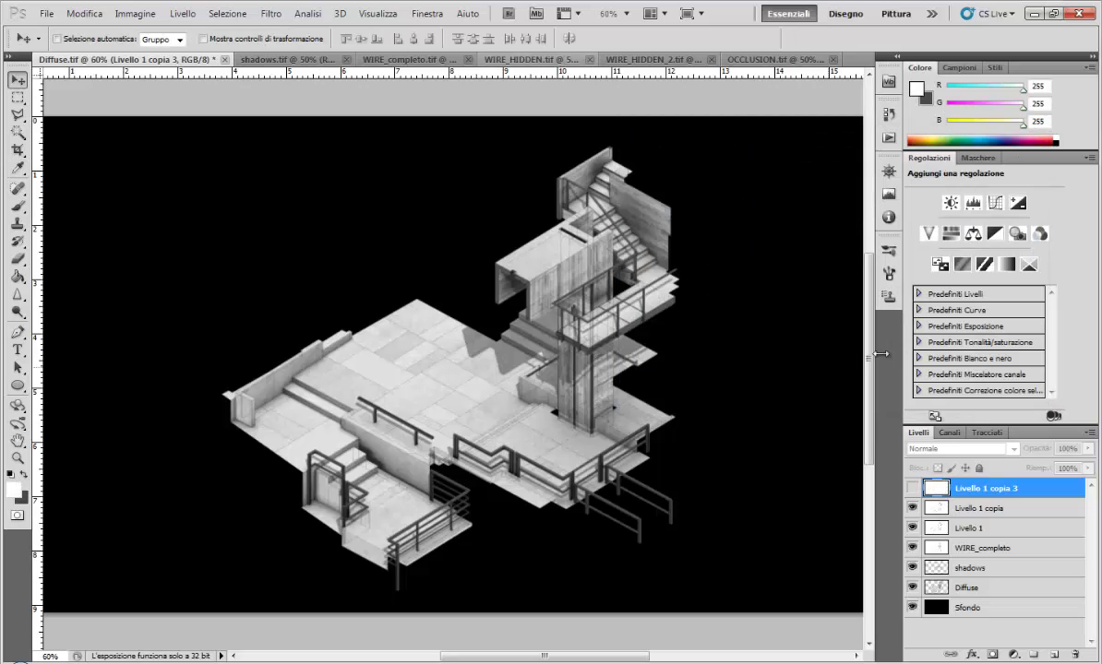
drag(937, 488, 1075, 654)
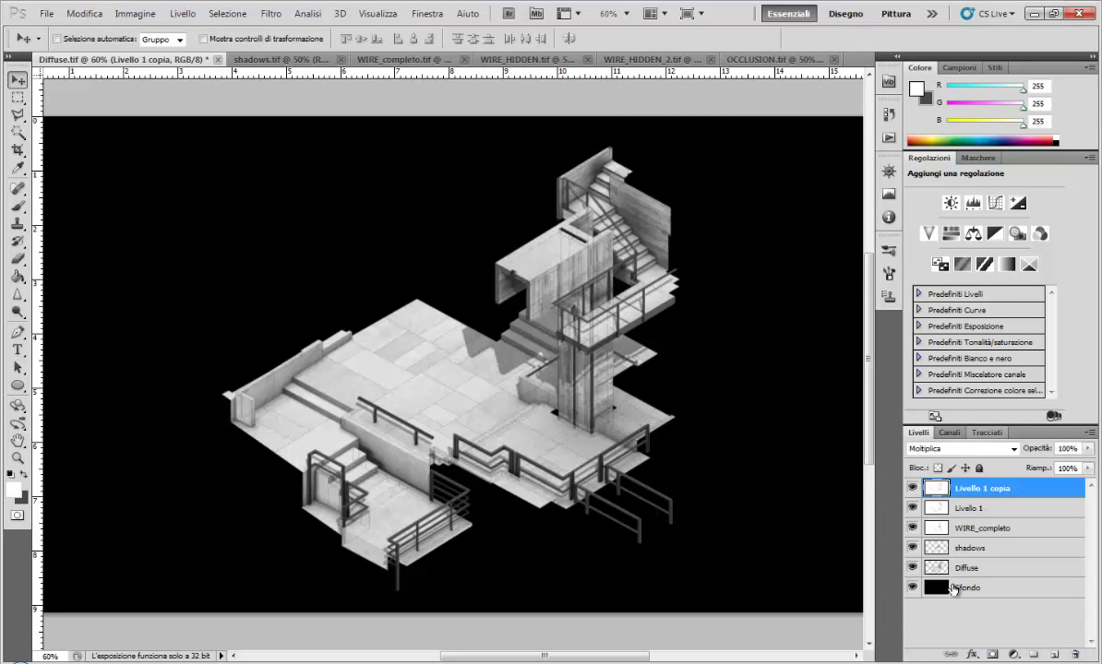
key(alt+BackSpace)
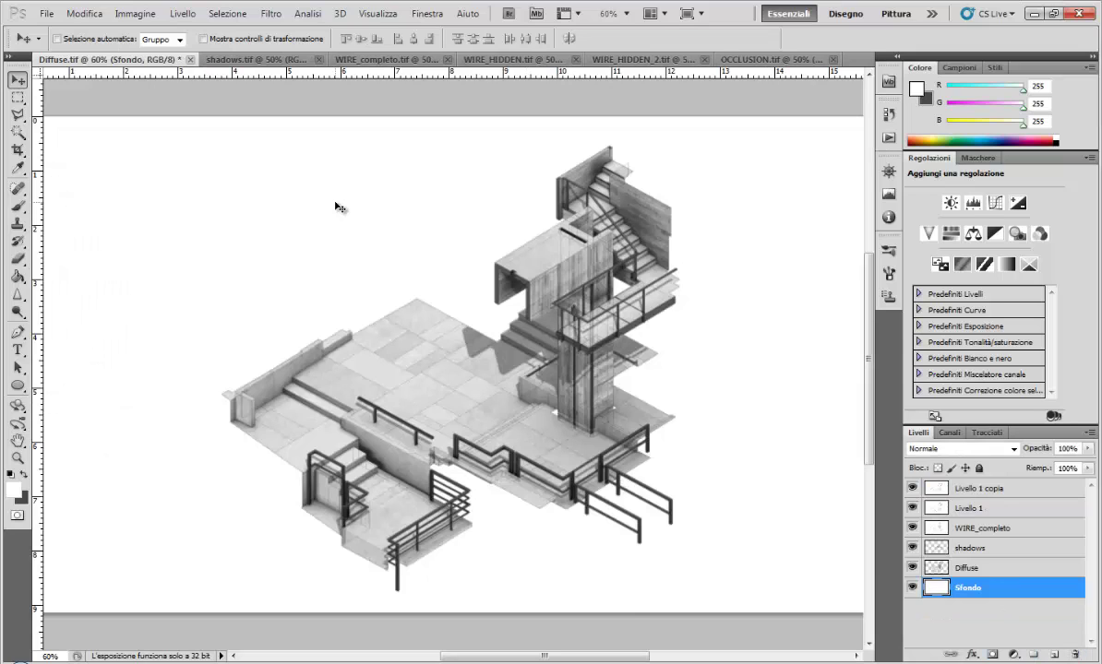
key(ctrl+BackSpace)
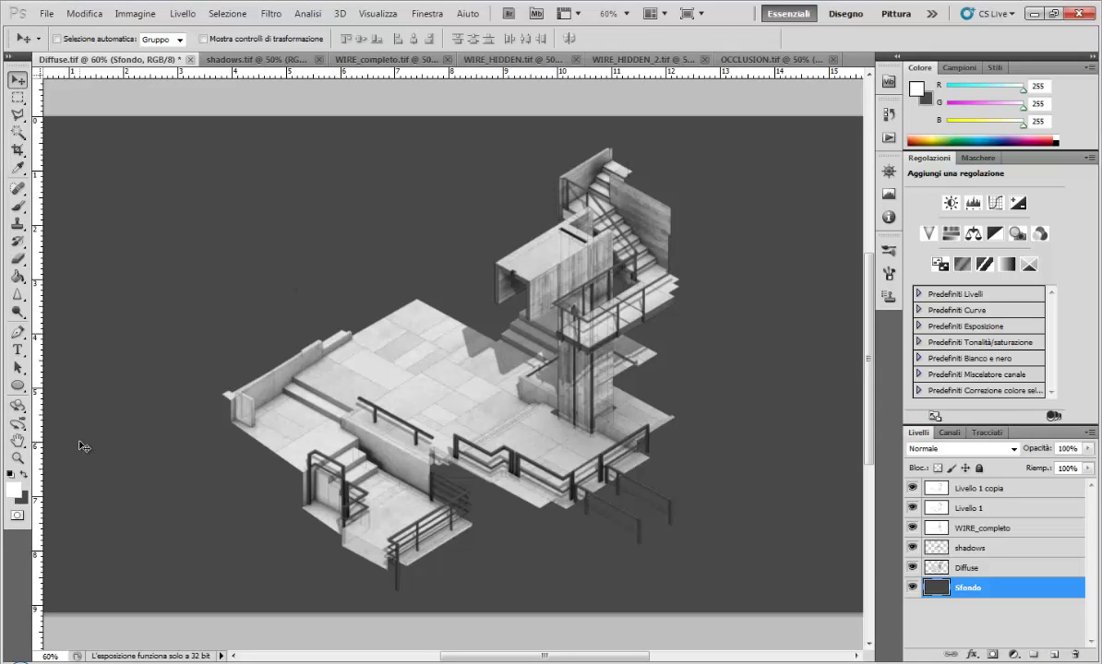
key(alt+BackSpace)
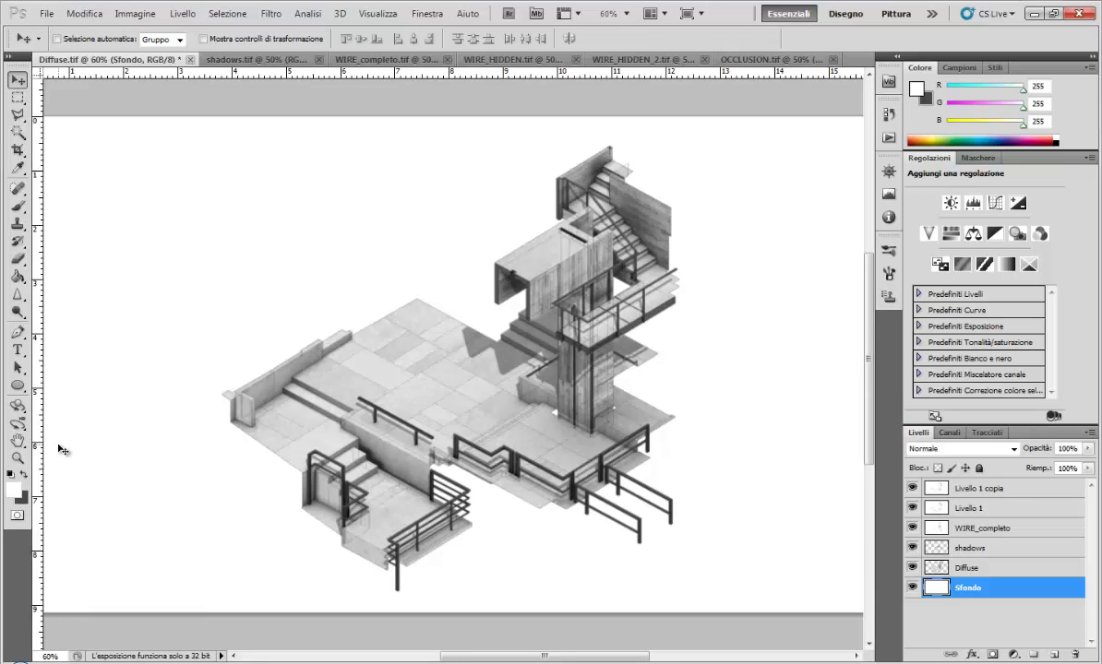